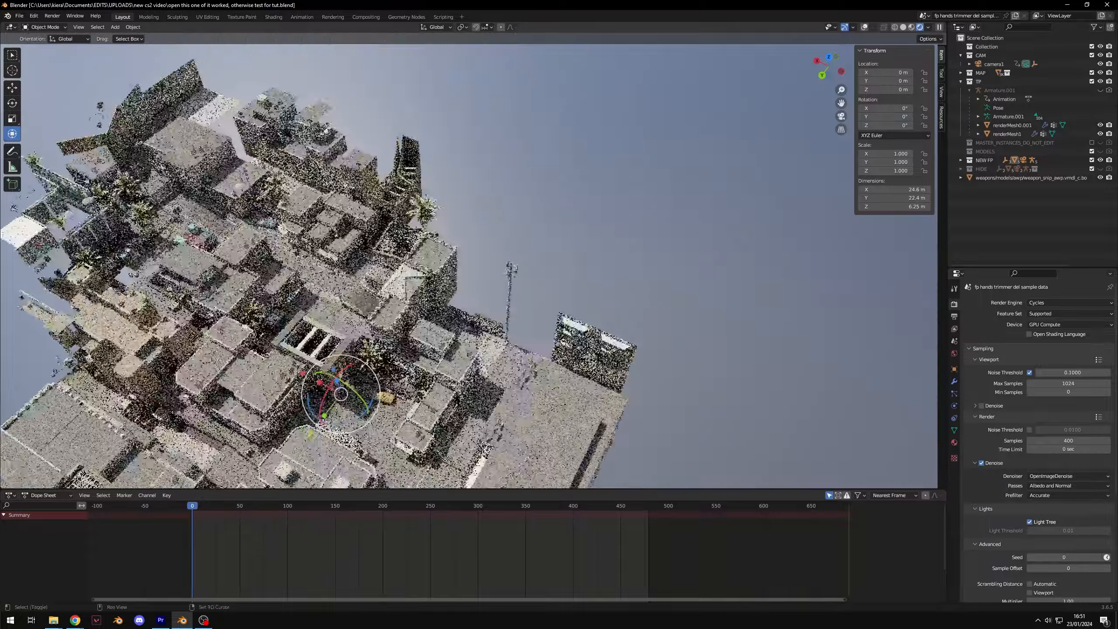
# Examine the rendered de_dust2 map, from the overview down to the posed characters and their weapons at street level
pyautogui.moveTo(547, 239); pyautogui.dragTo(454, 190, button='middle')
pyautogui.scroll(8, 583, 190)
pyautogui.keyDown('shift'); pyautogui.moveTo(585, 190); pyautogui.dragTo(536, 296, button='middle'); pyautogui.keyUp('shift')
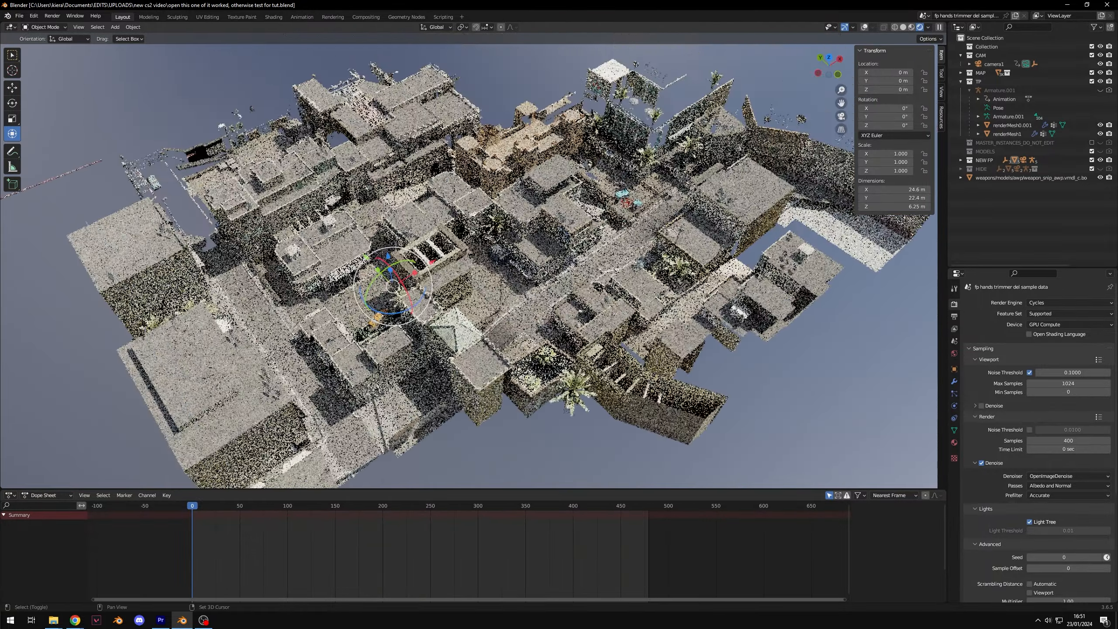
pyautogui.scroll(7, 565, 312)
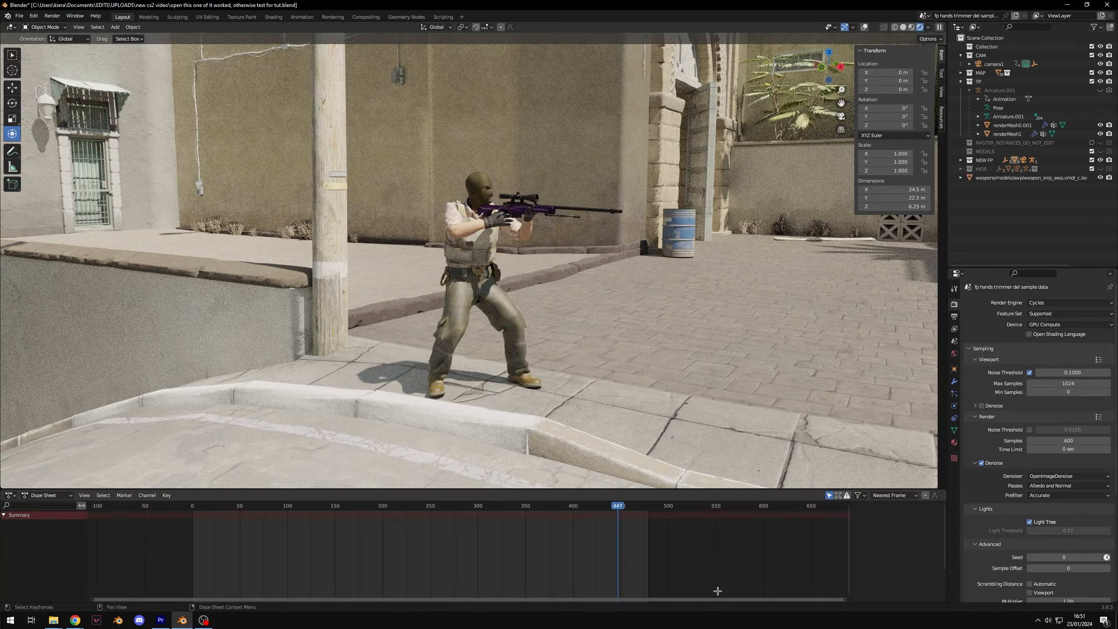
pyautogui.hotkey('shift', '`')
pyautogui.press('w')
pyautogui.press('s')
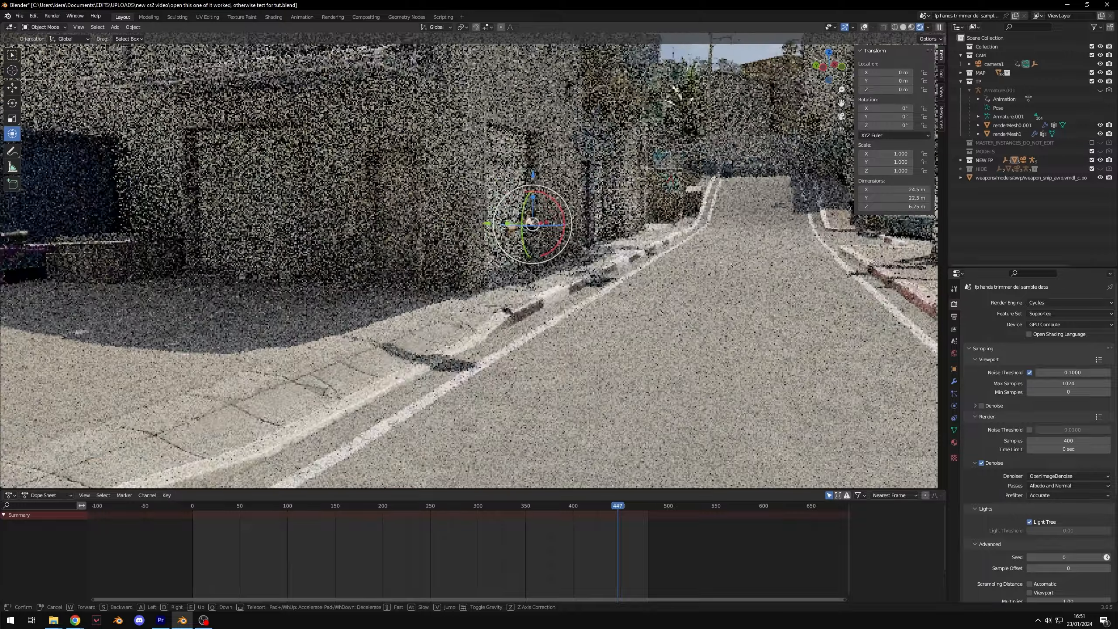
pyautogui.press('w')
pyautogui.press('w')
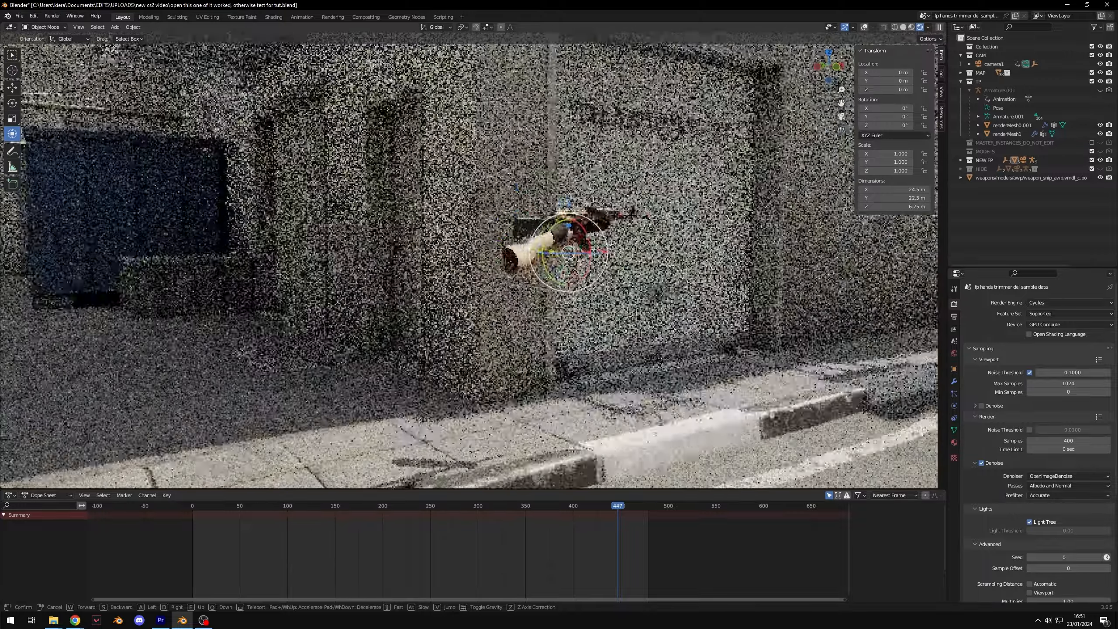
pyautogui.click(714, 460)
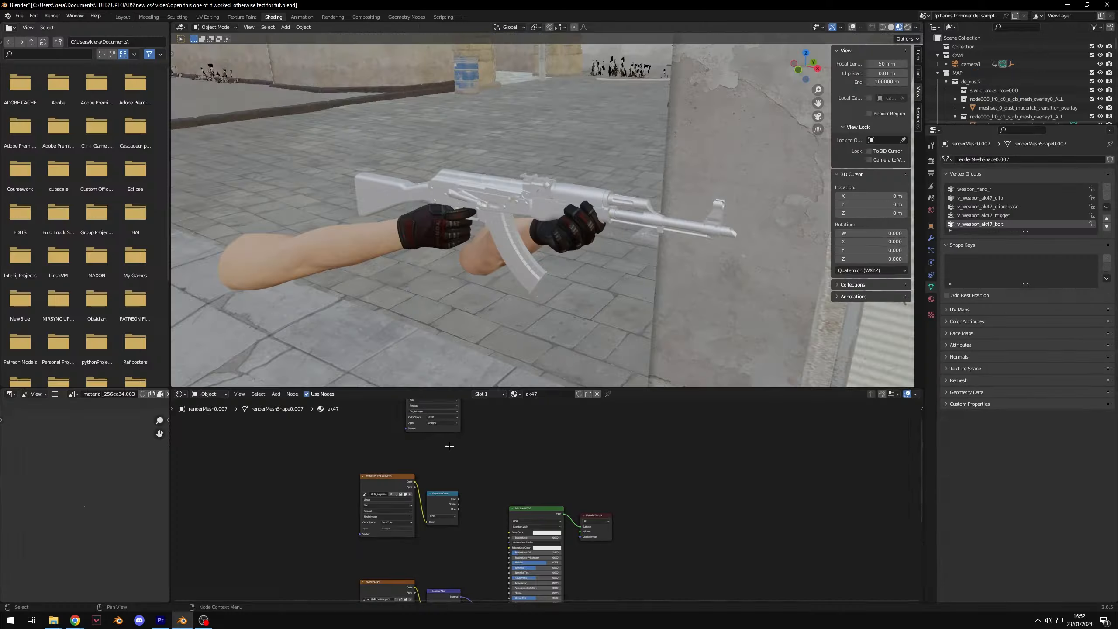
# Connect the colour output of the topmost image texture to the Principled BSDF's Base Color in the ak47 material
pyautogui.moveTo(494, 441); pyautogui.dragTo(453, 473, button='middle')
pyautogui.moveTo(420, 408); pyautogui.dragTo(468, 565)
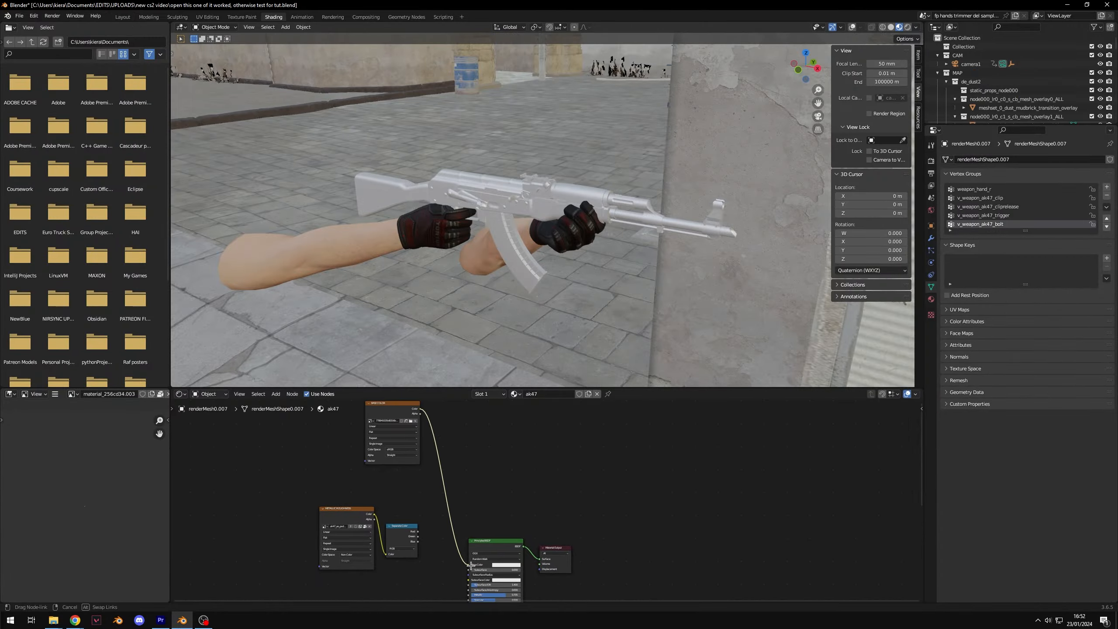
pyautogui.scroll(2, 519, 511)
pyautogui.moveTo(511, 247); pyautogui.dragTo(550, 229, button='middle')
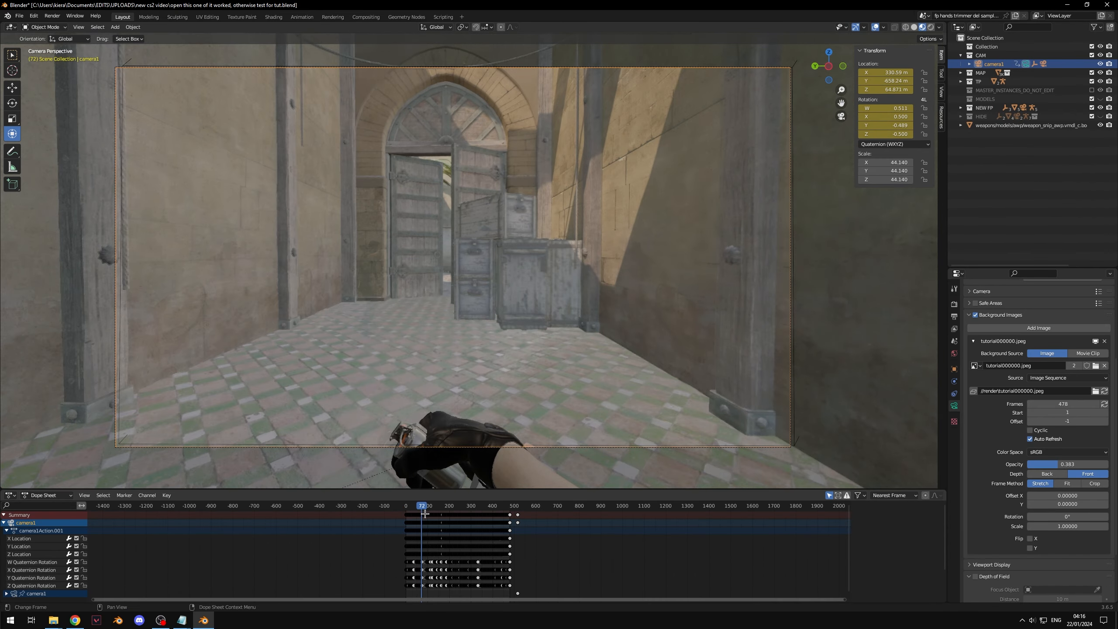
# Set the camera background image's opacity to 1.000 with the timeline at frame 114
pyautogui.moveTo(425, 514); pyautogui.dragTo(431, 514)
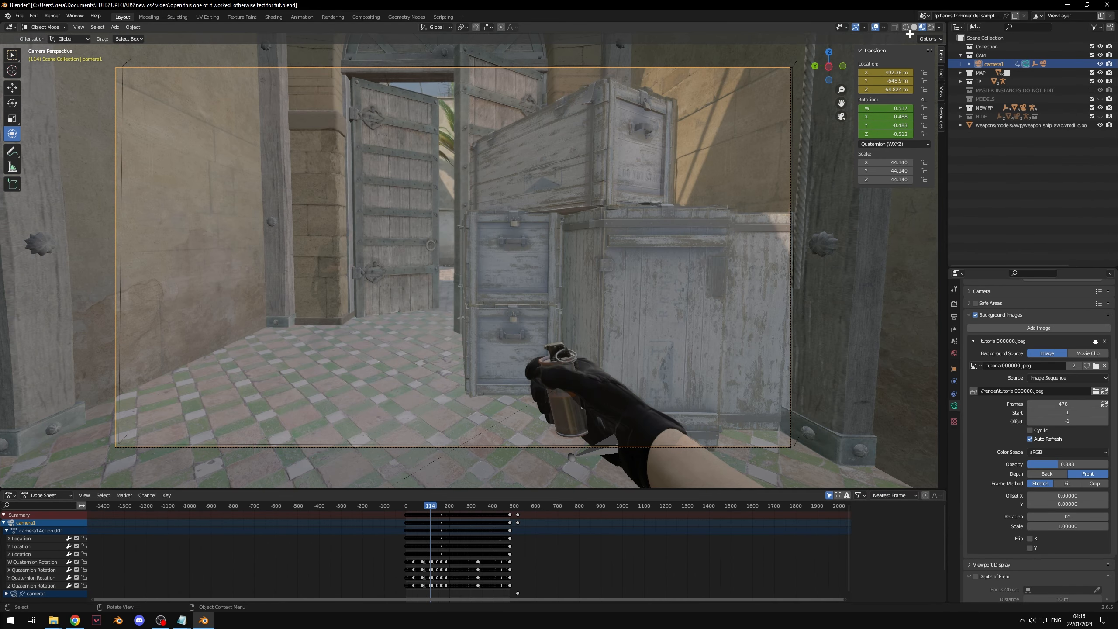
pyautogui.click(877, 28)
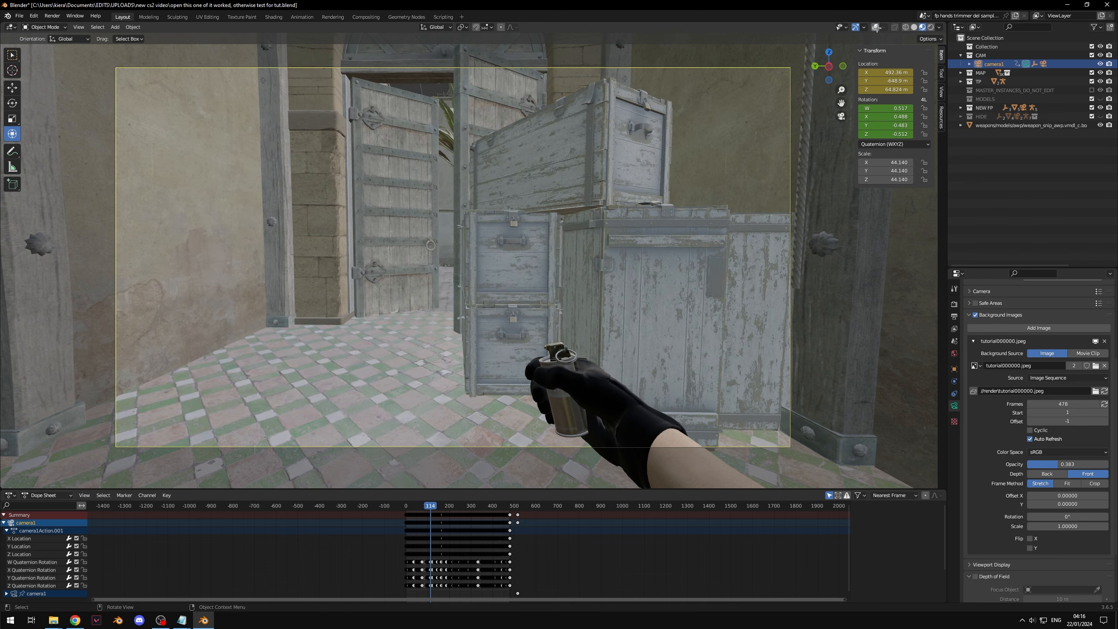
pyautogui.click(877, 27)
pyautogui.moveTo(1062, 465); pyautogui.dragTo(1114, 465)
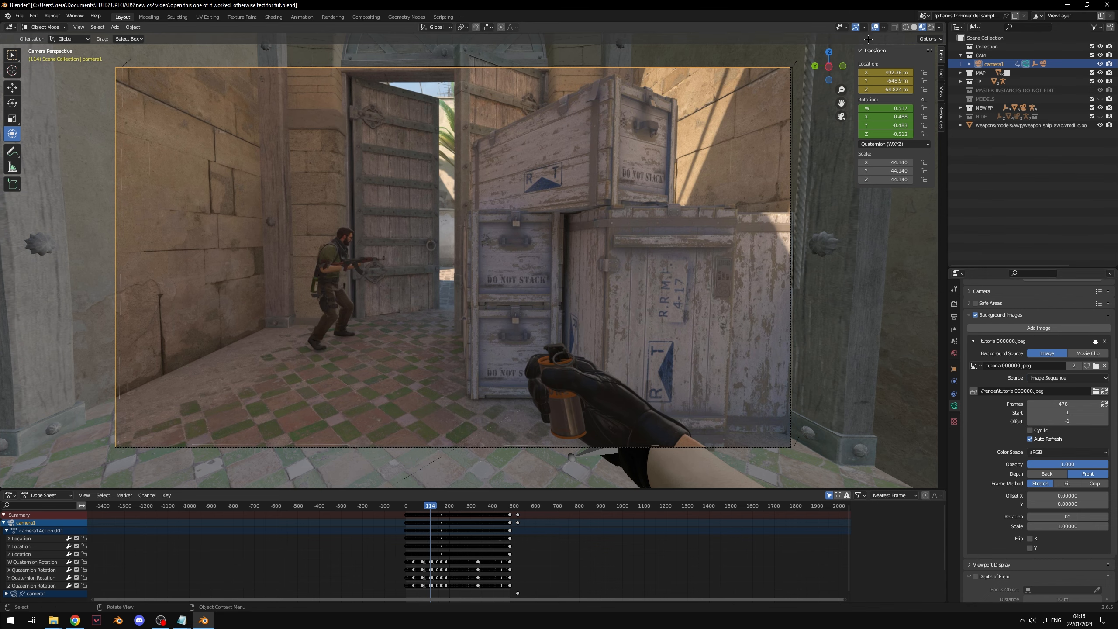
# Compare the 3D scene with the background footage by toggling the viewport overlays and scrubbing through the animation
pyautogui.click(876, 27)
pyautogui.hotkey('shift', 'Left')
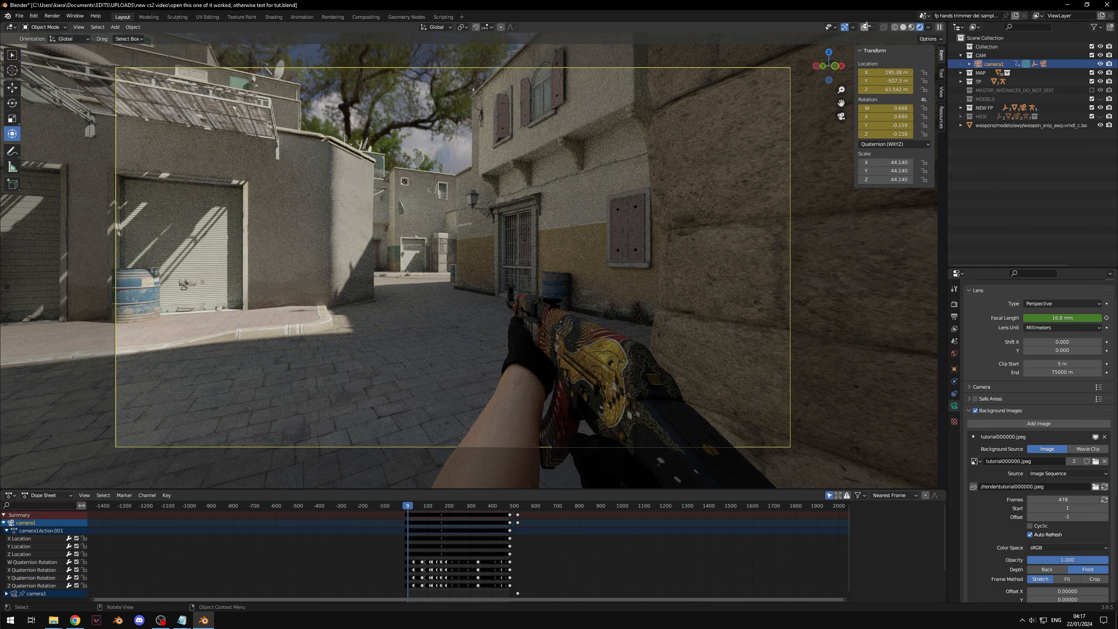
pyautogui.click(867, 27)
pyautogui.click(867, 27)
pyautogui.moveTo(411, 506); pyautogui.dragTo(506, 513)
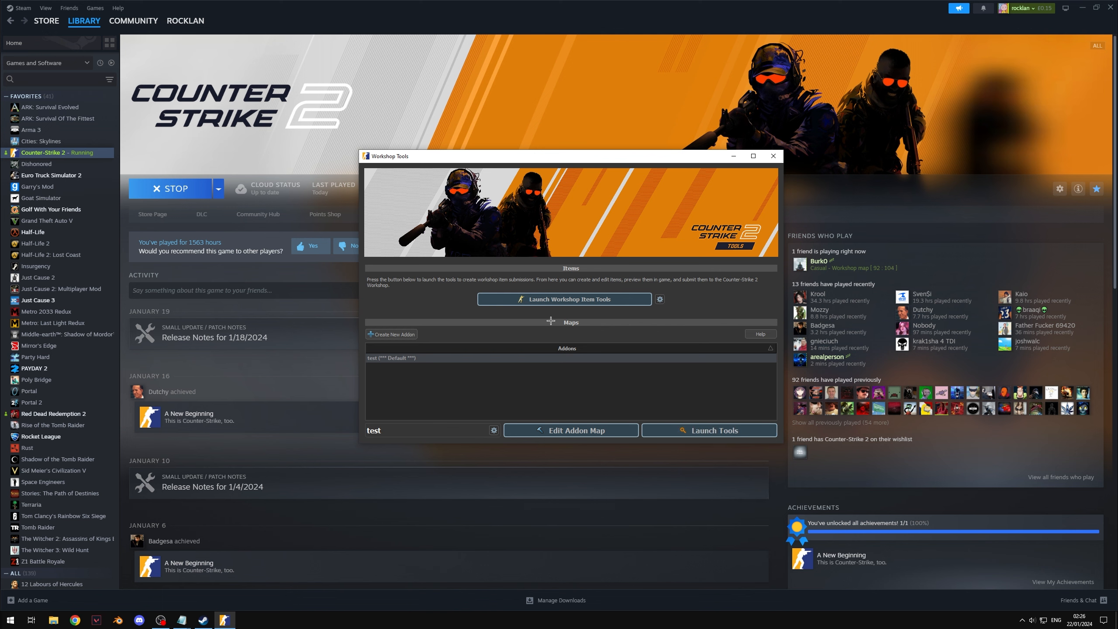
# Switch to the Counter-Strike 2 Workshop Tools, launch the tools for the test addon, and move the session's playhead to 00:00:05.000
pyautogui.click(726, 431)
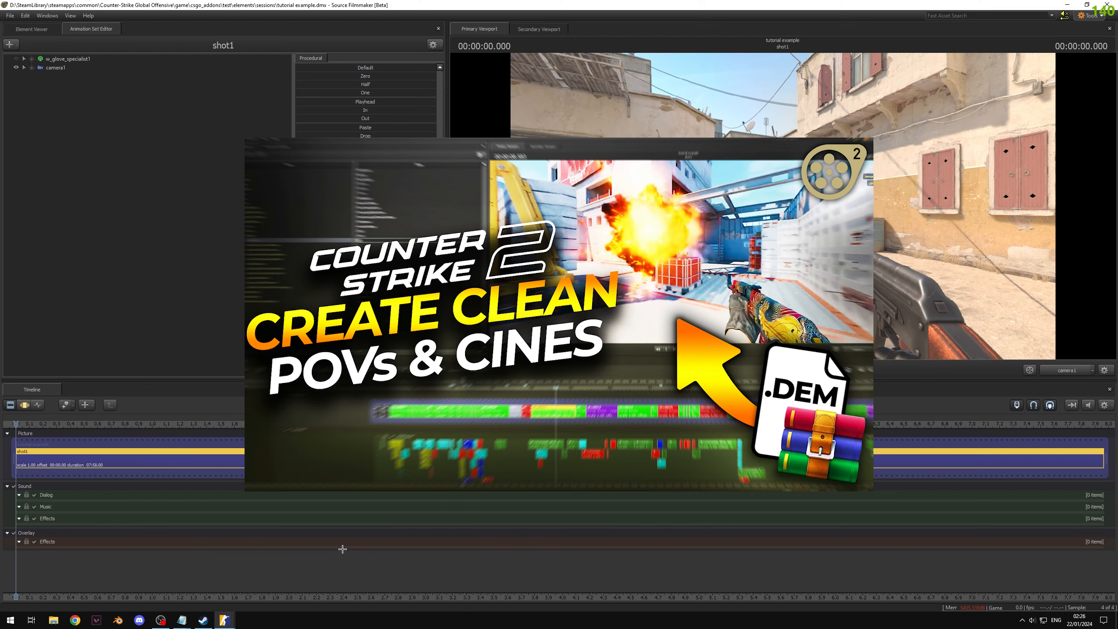
pyautogui.scroll(-2, 376, 536)
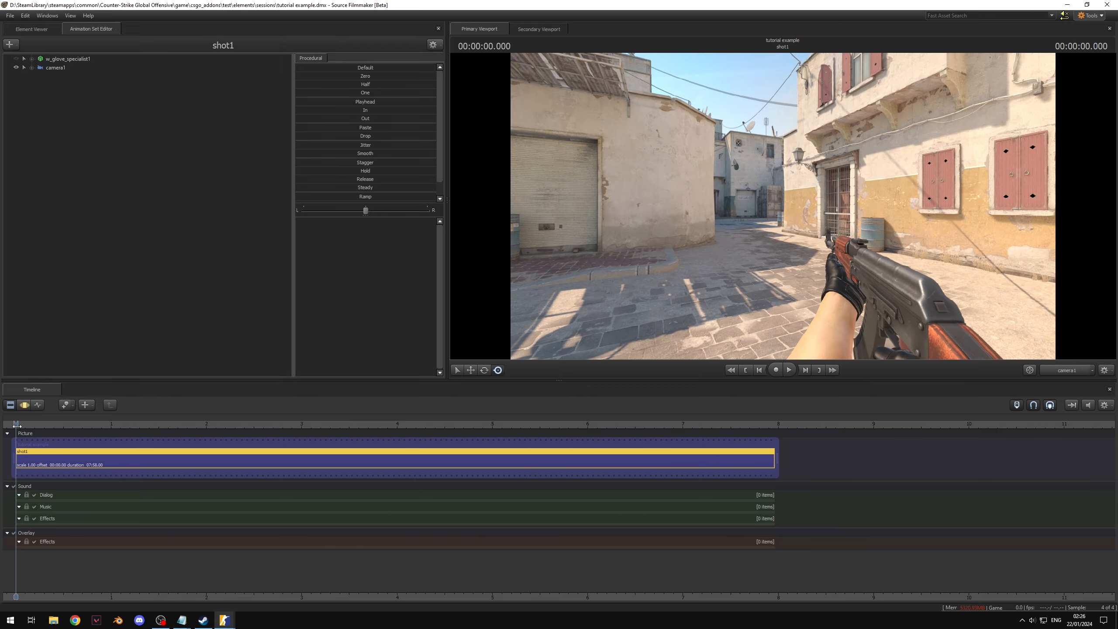
pyautogui.moveTo(17, 425); pyautogui.dragTo(492, 422)
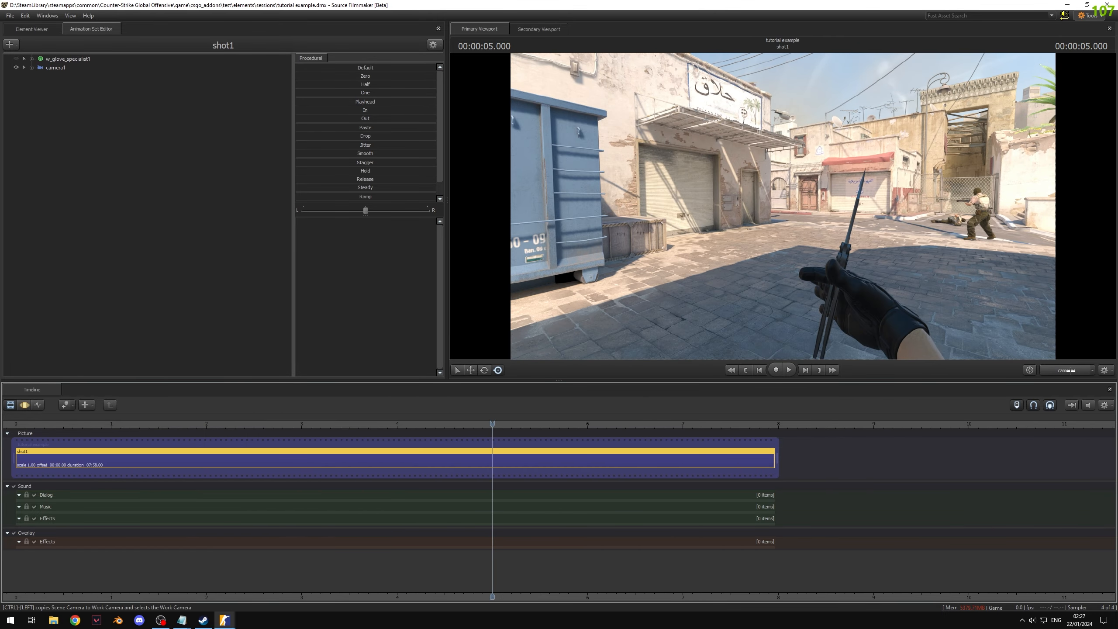
# Inspect the characters around shot1 from the work camera, scrub to 00:00:05.983, and return to camera1
pyautogui.moveTo(1086, 308)
pyautogui.mouseDown()
pyautogui.moveTo(1117, 315)
pyautogui.moveTo(1101, 324)
pyautogui.mouseUp()
pyautogui.press('w')
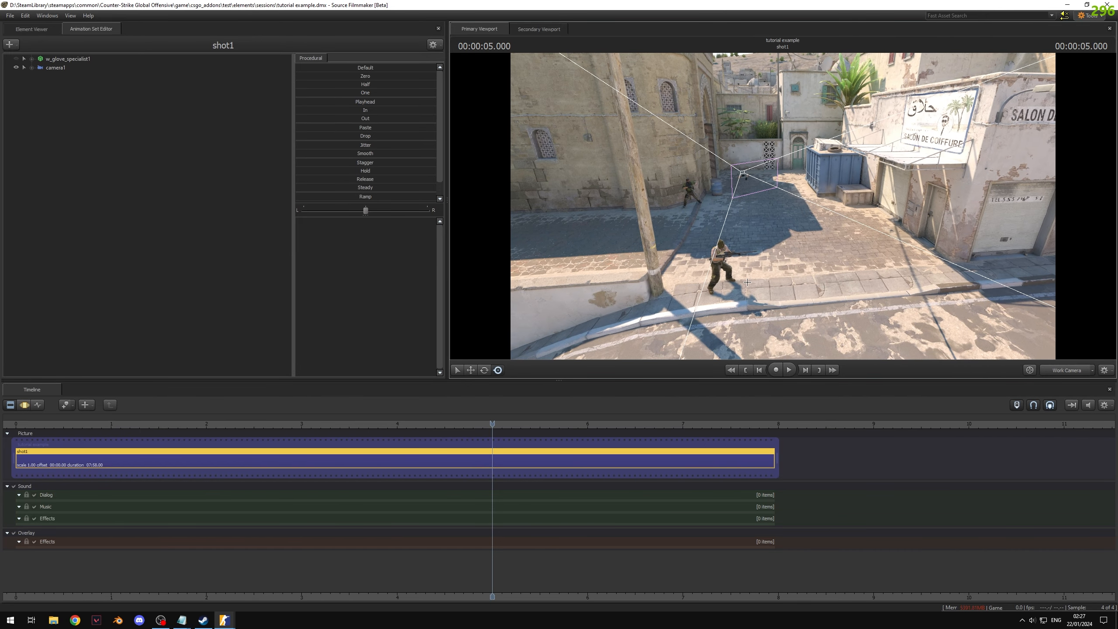
pyautogui.moveTo(492, 424); pyautogui.dragTo(576, 420)
pyautogui.moveTo(691, 229); pyautogui.dragTo(748, 232)
pyautogui.press('w')
pyautogui.press('w')
pyautogui.press('w')
pyautogui.press('Tab')
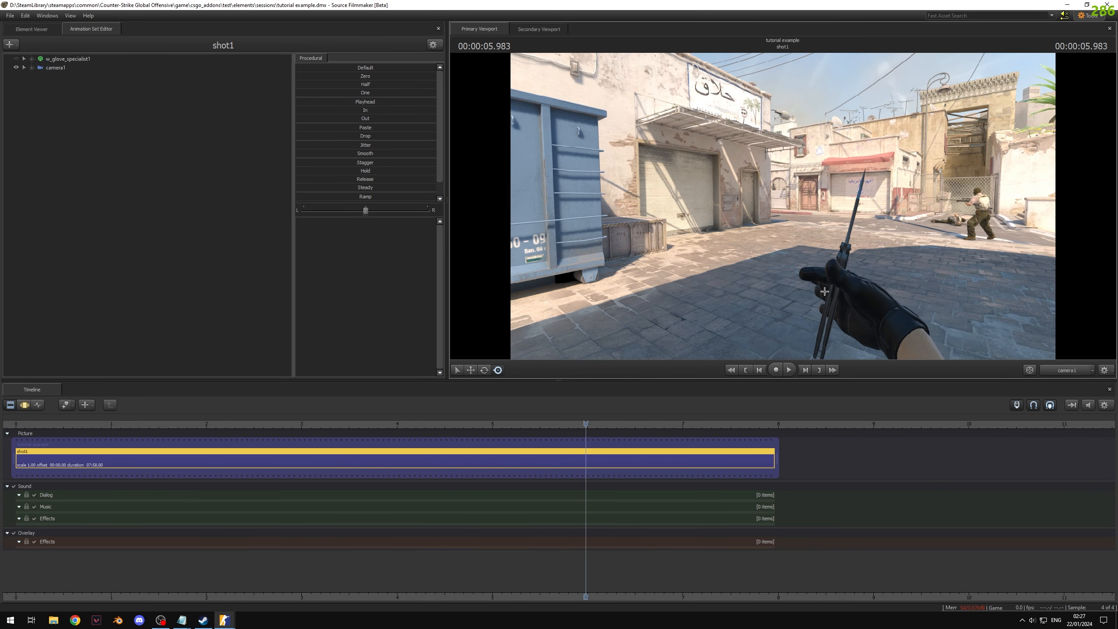
# Scrub shot1 back through the camera1 view to 00:00:00.016
pyautogui.moveTo(586, 430); pyautogui.dragTo(464, 432)
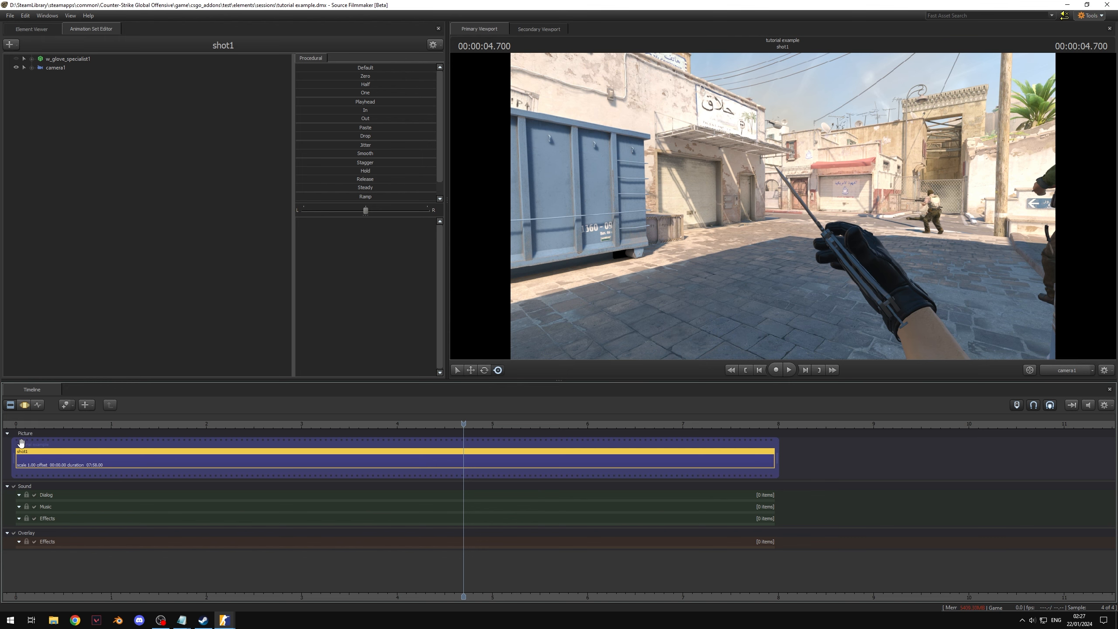
pyautogui.moveTo(17, 426); pyautogui.dragTo(27, 466)
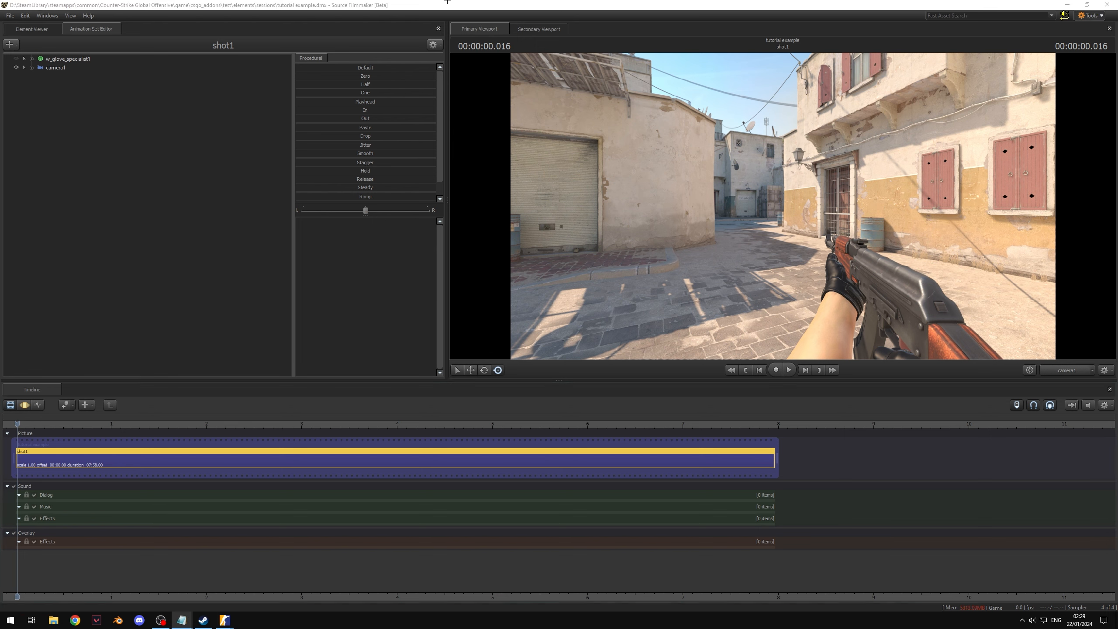
pyautogui.click(447, 1)
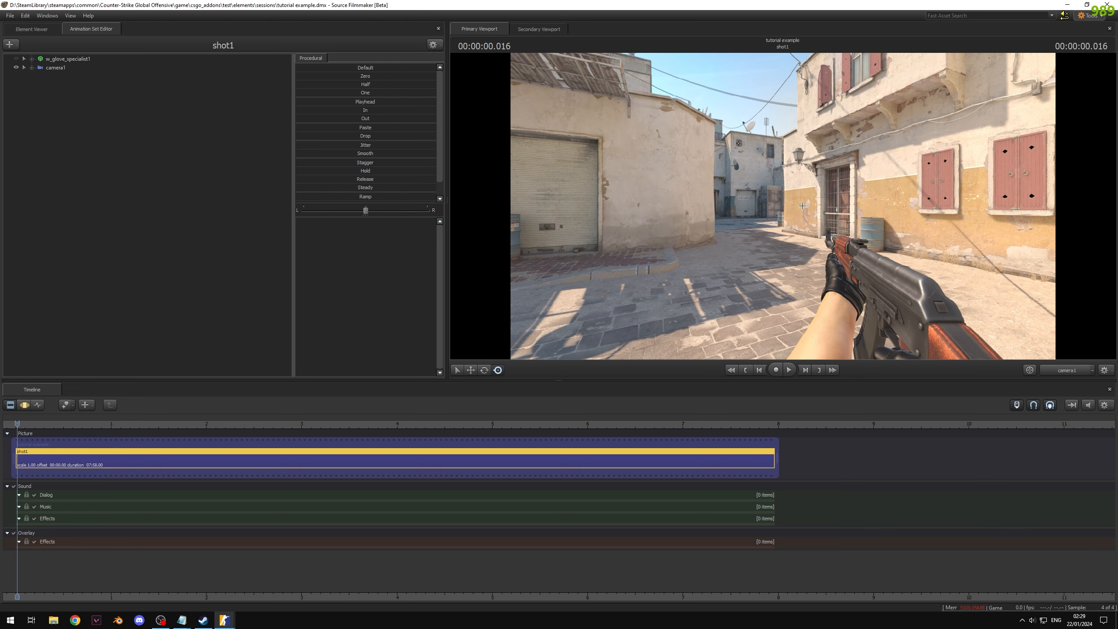
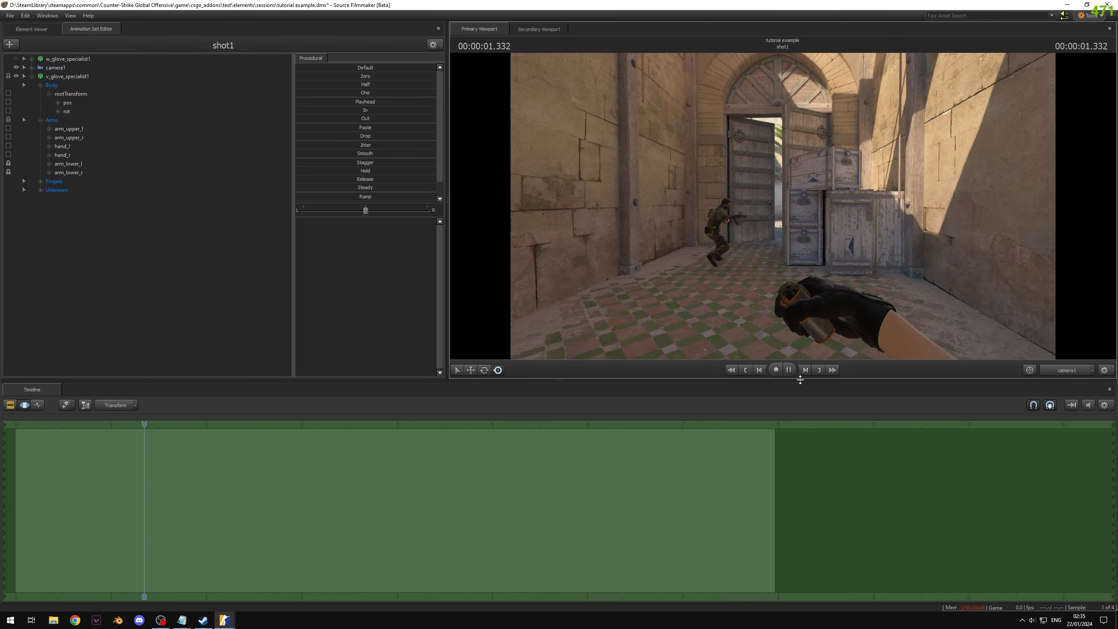
# Stop playback and unlock the arm_lower_l and arm_lower_r controls of the glove viewmodel
pyautogui.click(789, 371)
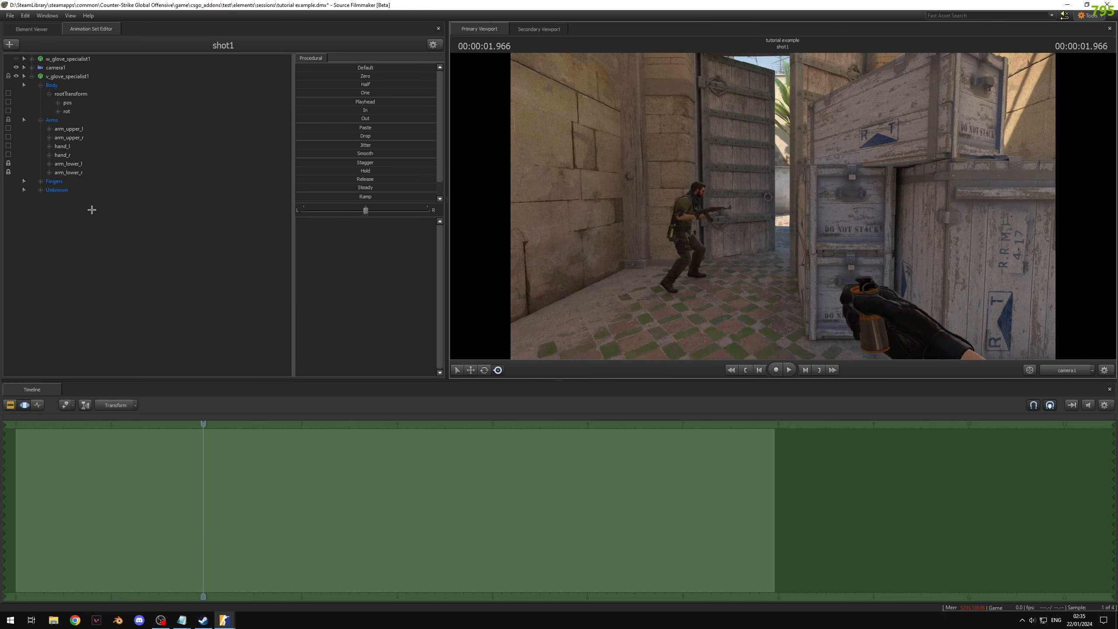
pyautogui.click(7, 163)
pyautogui.click(8, 172)
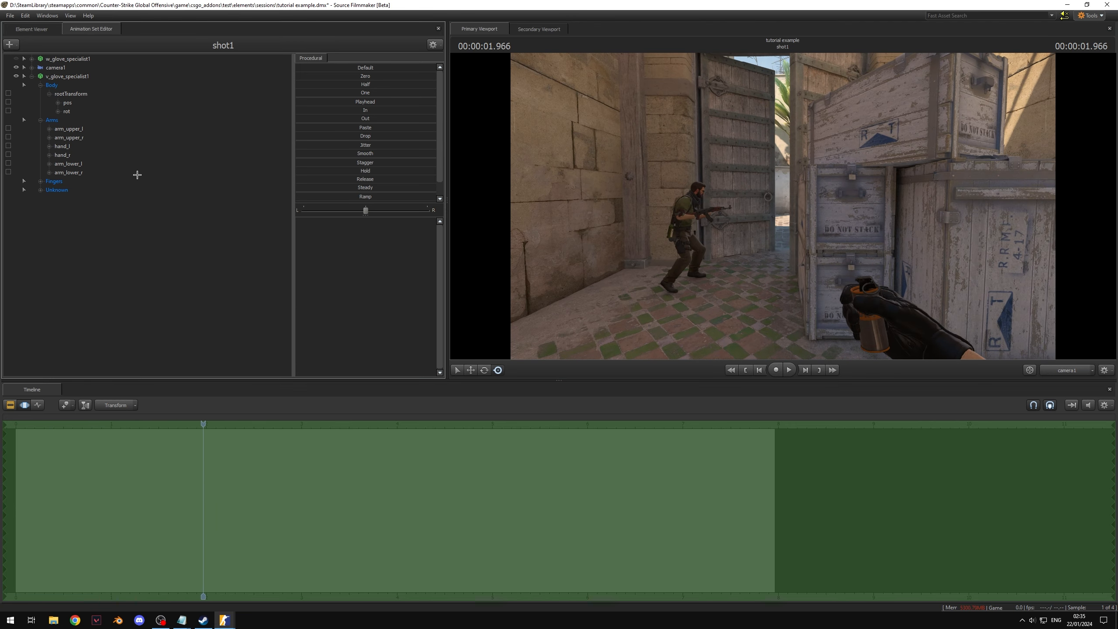
# Export the animation of the v_glove_specialist1 animation set to a file named "viewmodel animation fixed", trimmed to the shot
pyautogui.click(65, 78)
pyautogui.rightClick(84, 76)
pyautogui.moveTo(114, 167)
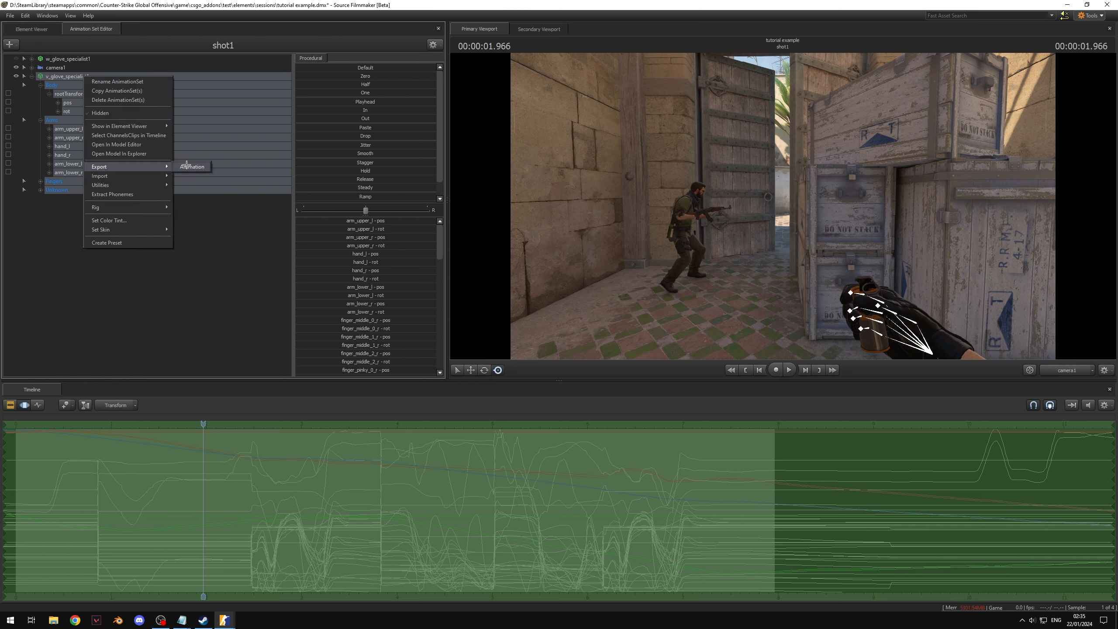
pyautogui.click(189, 167)
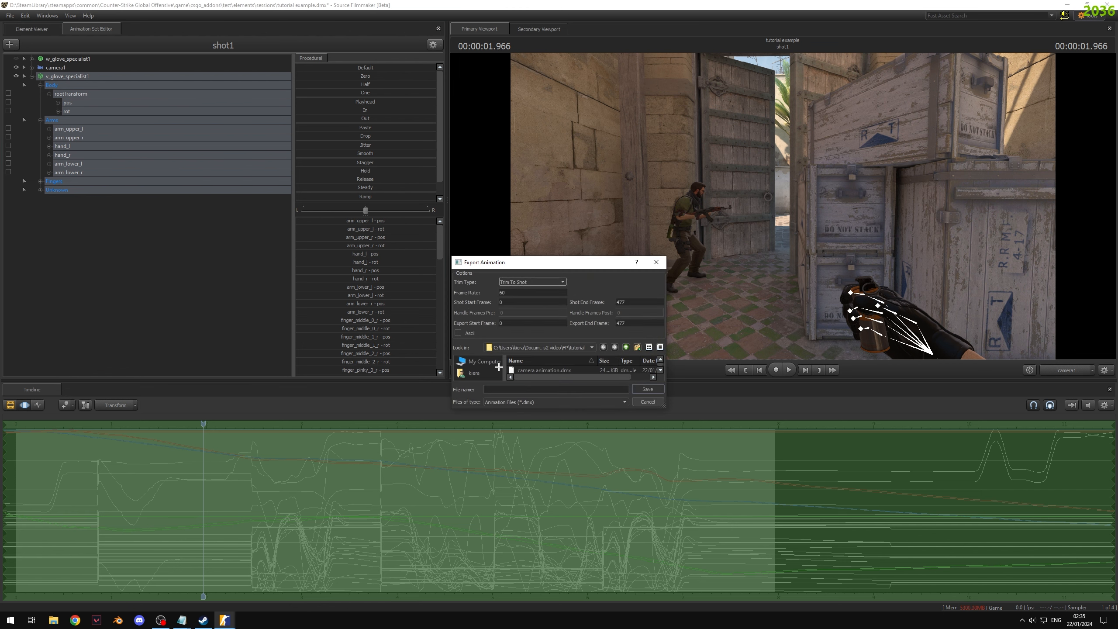
pyautogui.click(502, 390)
pyautogui.write('viewmod')
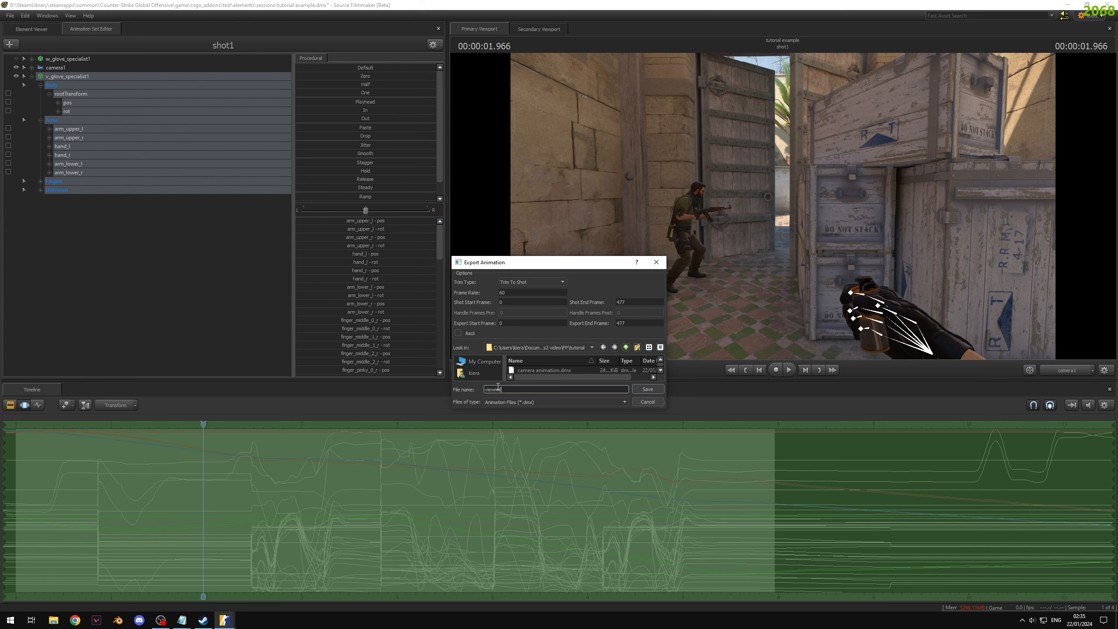
pyautogui.write('el animat')
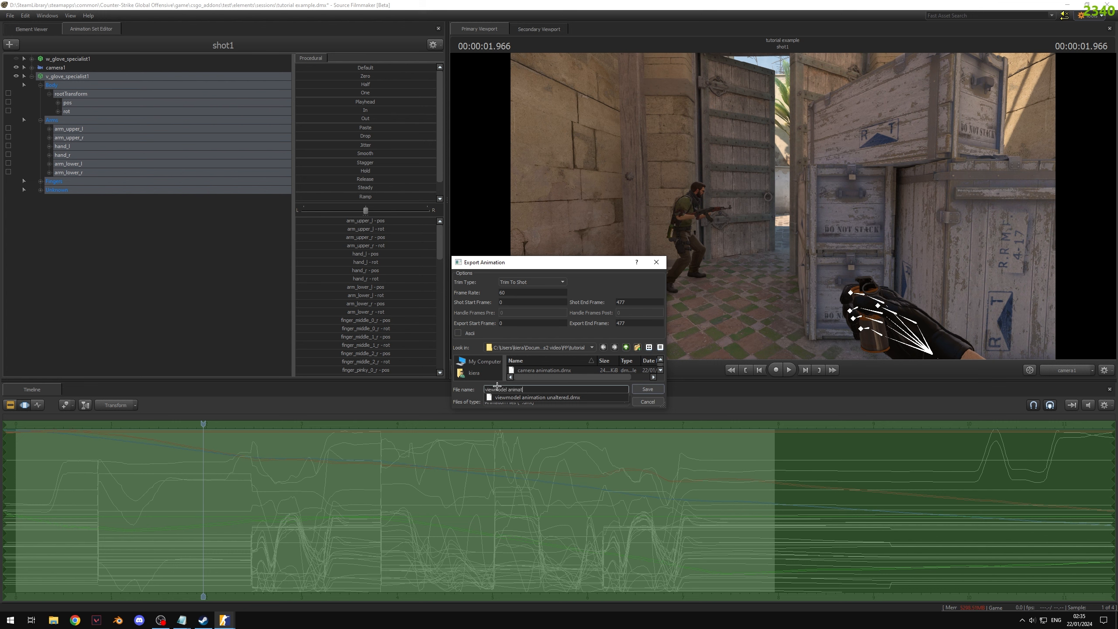
pyautogui.write('ion fixe')
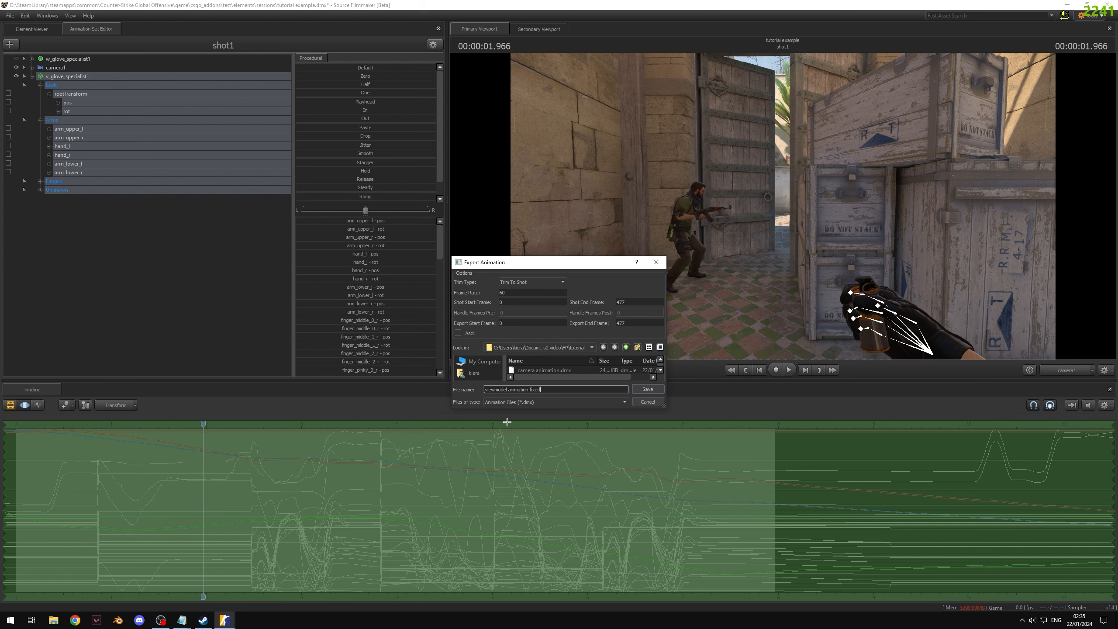
pyautogui.write('d')
pyautogui.click(650, 390)
pyautogui.click(565, 323)
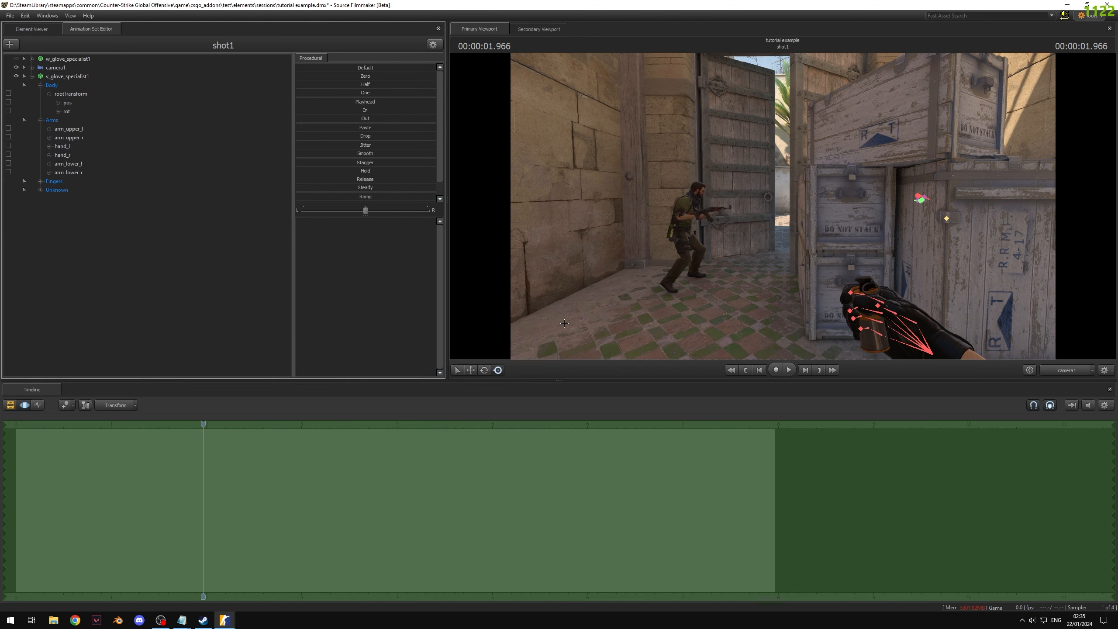
# Examine the third-person rifle character at 00:00:05.216 through the work camera
pyautogui.moveTo(205, 424); pyautogui.dragTo(172, 434)
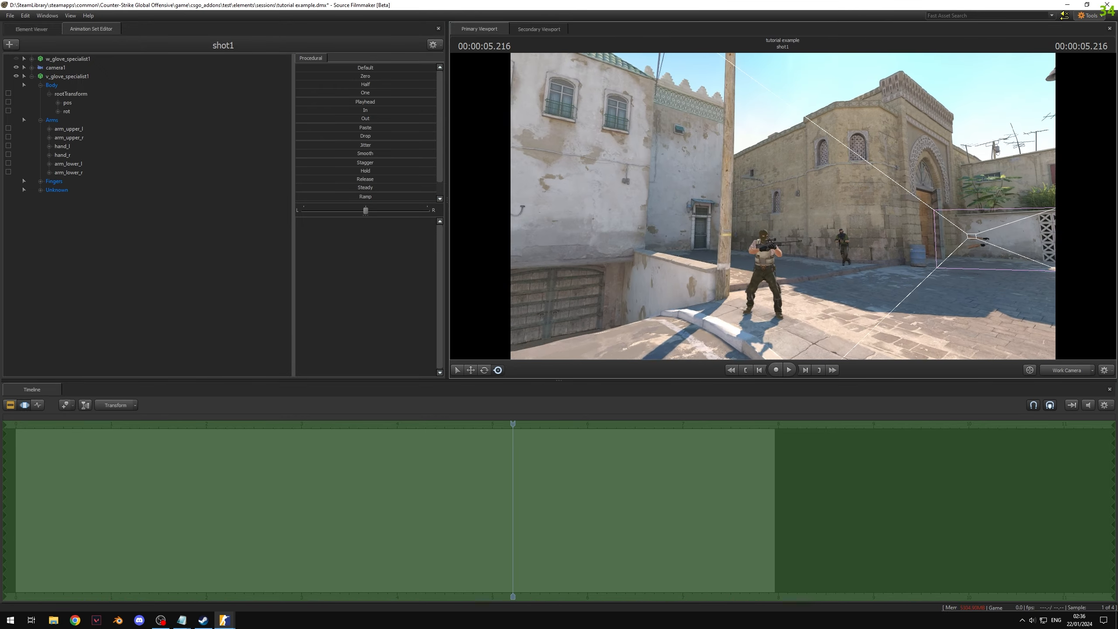
pyautogui.moveTo(783, 207); pyautogui.dragTo(720, 224)
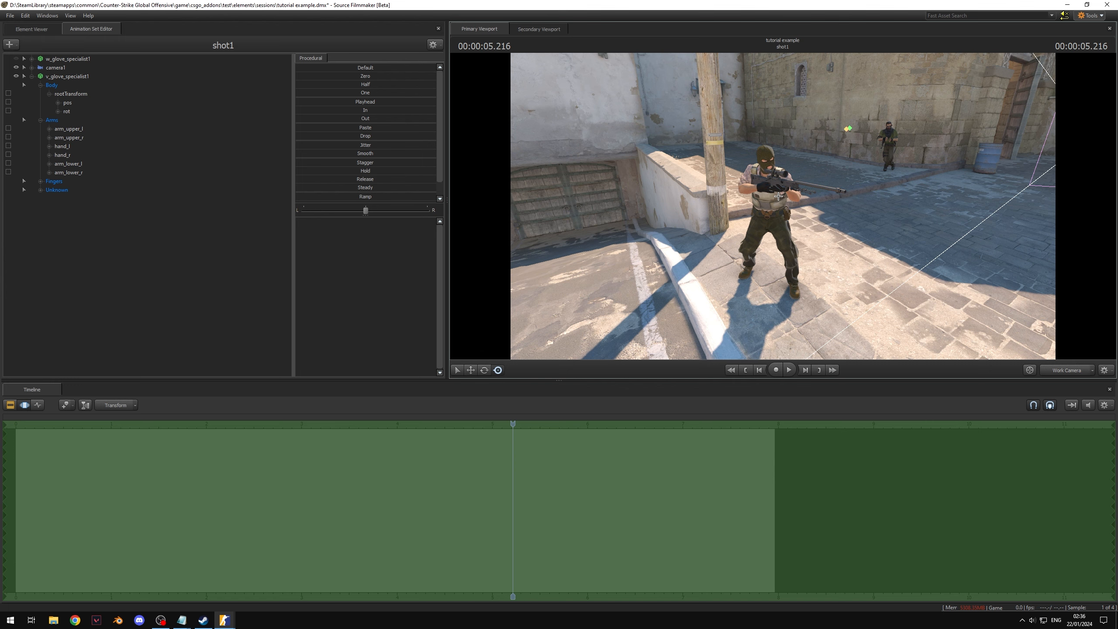
pyautogui.moveTo(794, 226); pyautogui.dragTo(811, 222)
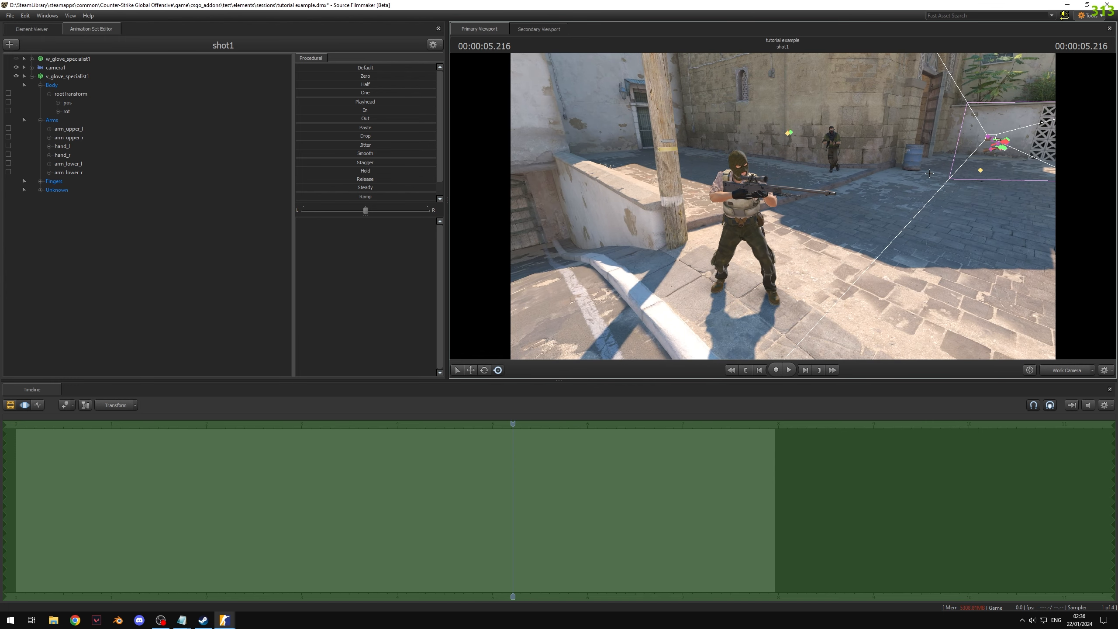
# Create an animation set for the existing tm_phoenix.vmdl model that highlights the foreground rifle character
pyautogui.click(32, 77)
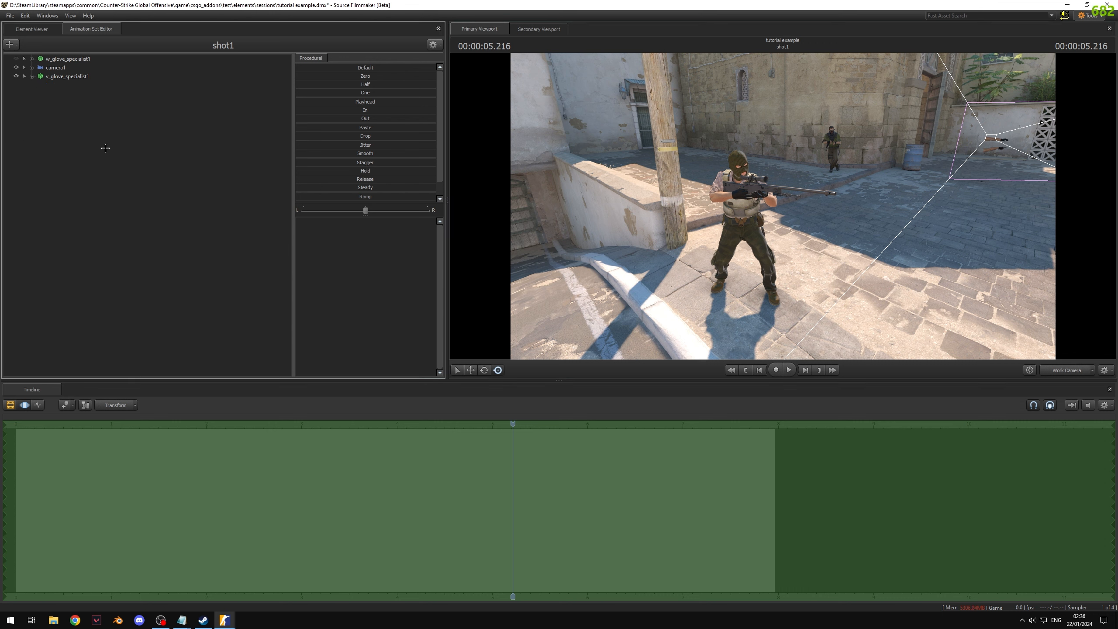
pyautogui.rightClick(104, 154)
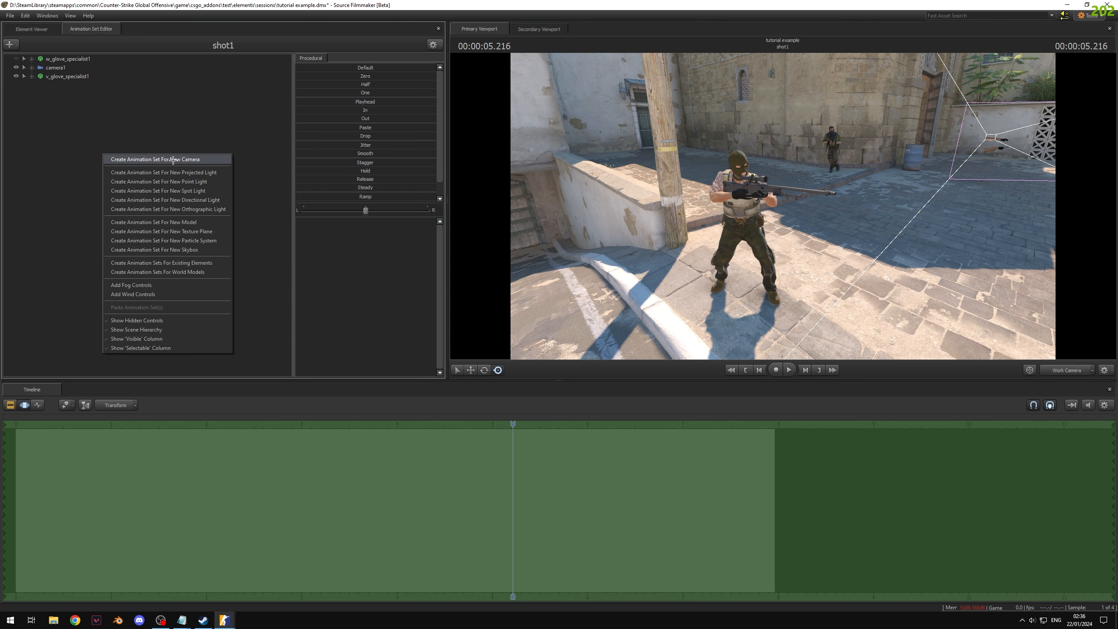
pyautogui.click(195, 263)
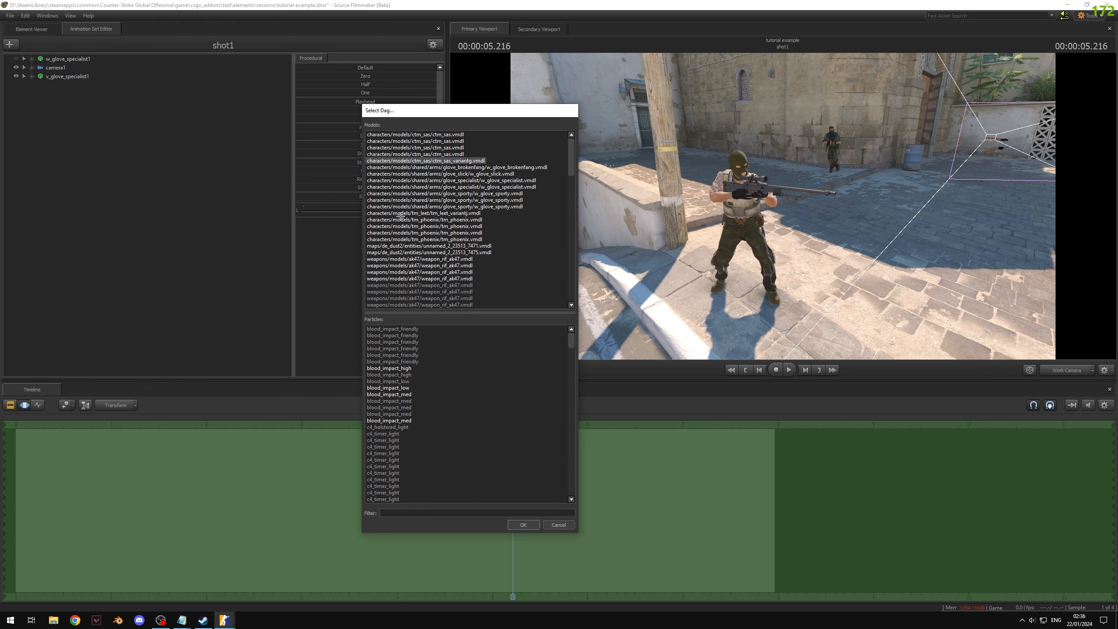
pyautogui.click(432, 213)
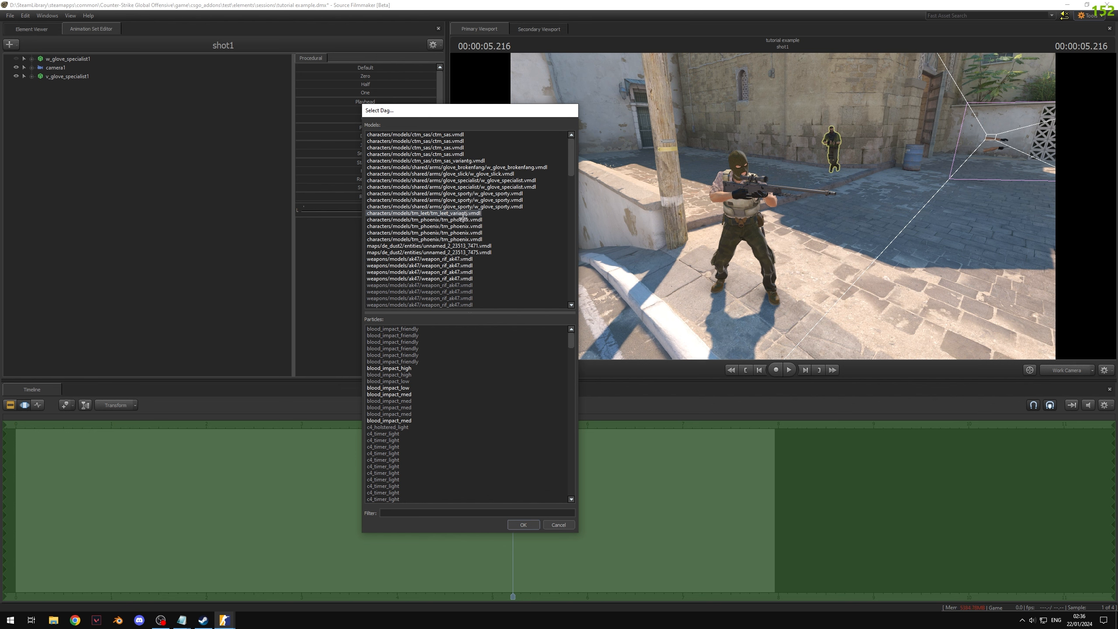
pyautogui.click(462, 239)
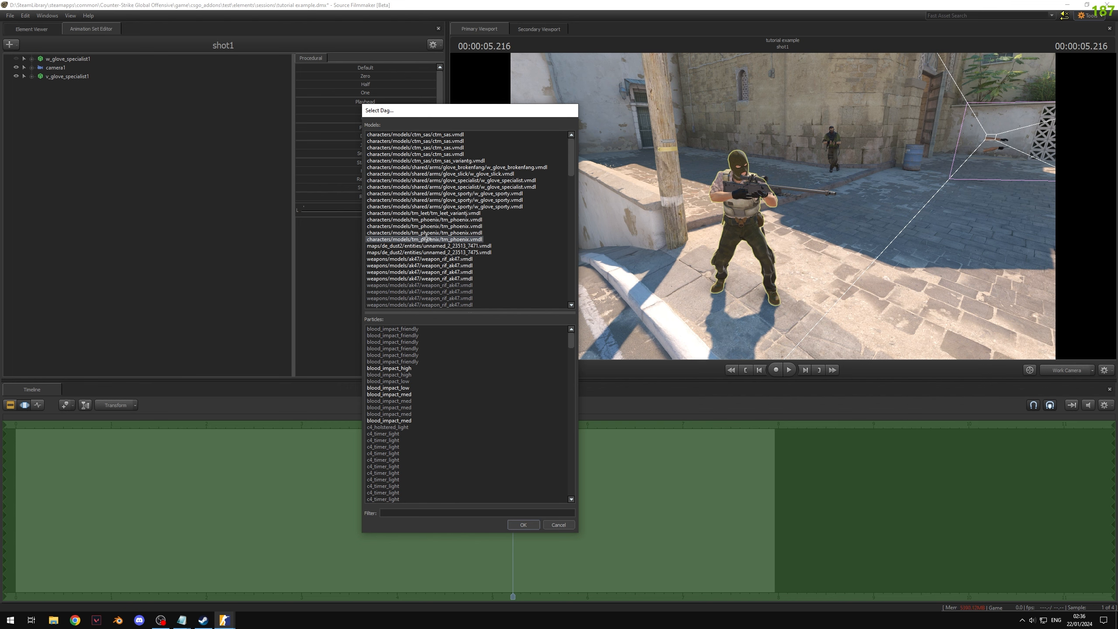
pyautogui.click(527, 523)
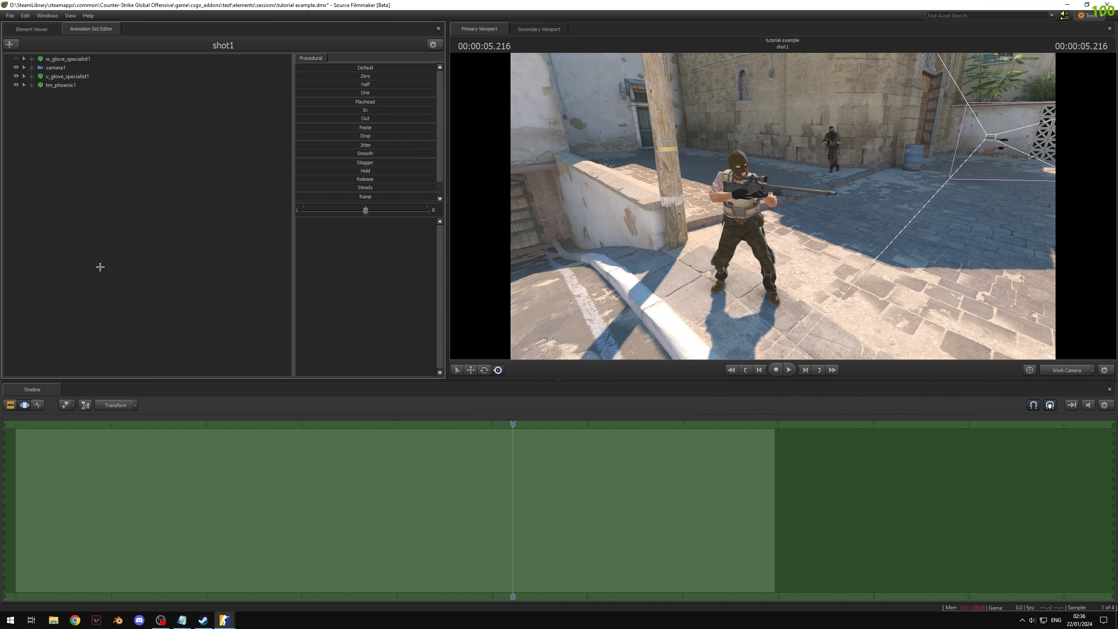
# Open the tm_phoenix1 model in the Model Editor, export it to a file named "player", and close the editor
pyautogui.click(34, 85)
pyautogui.click(70, 85)
pyautogui.rightClick(71, 86)
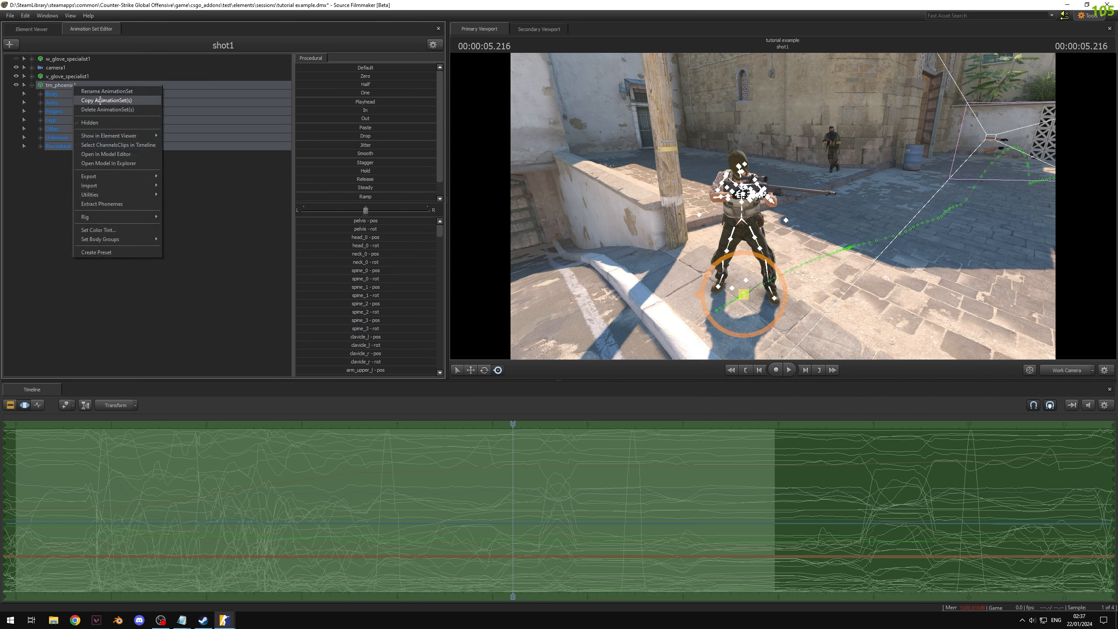
pyautogui.click(115, 154)
pyautogui.click(150, 49)
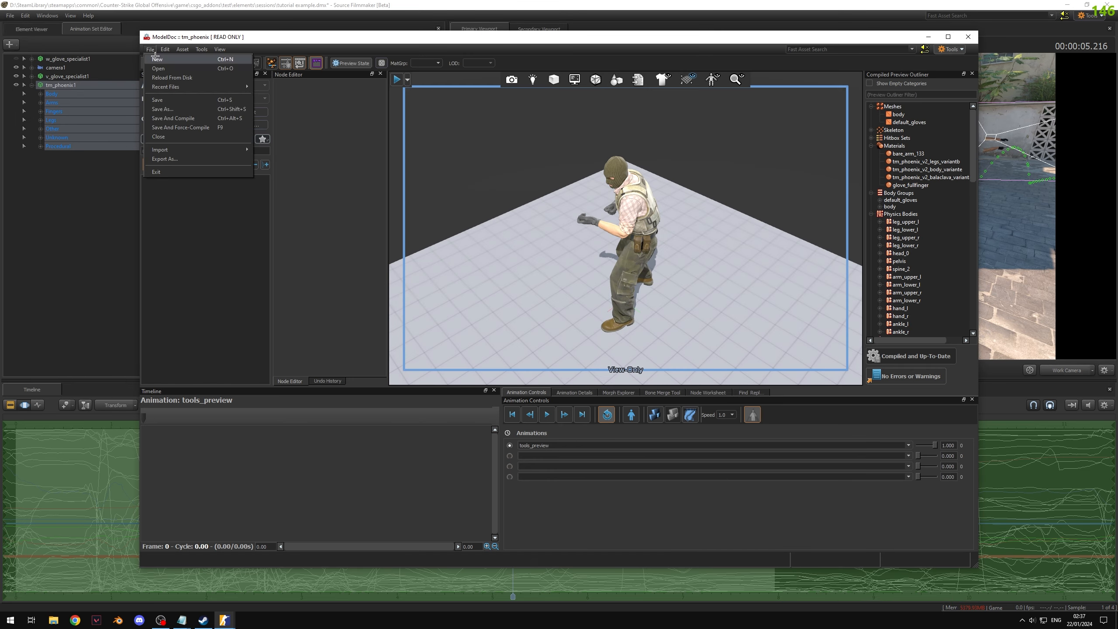
pyautogui.click(165, 159)
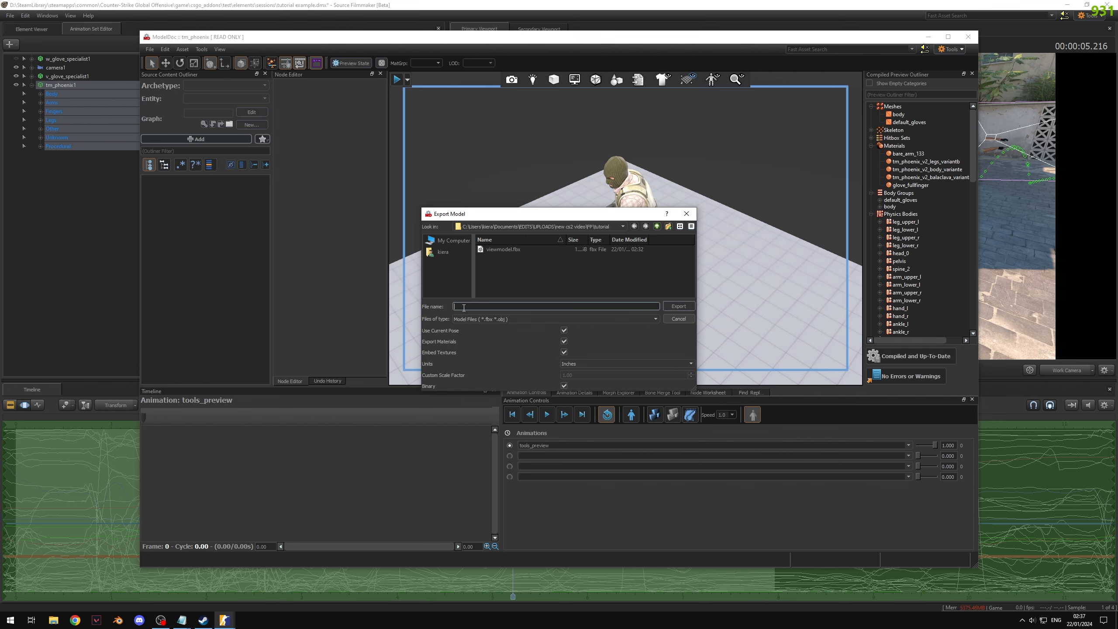
pyautogui.write('player')
pyautogui.click(679, 305)
pyautogui.click(968, 38)
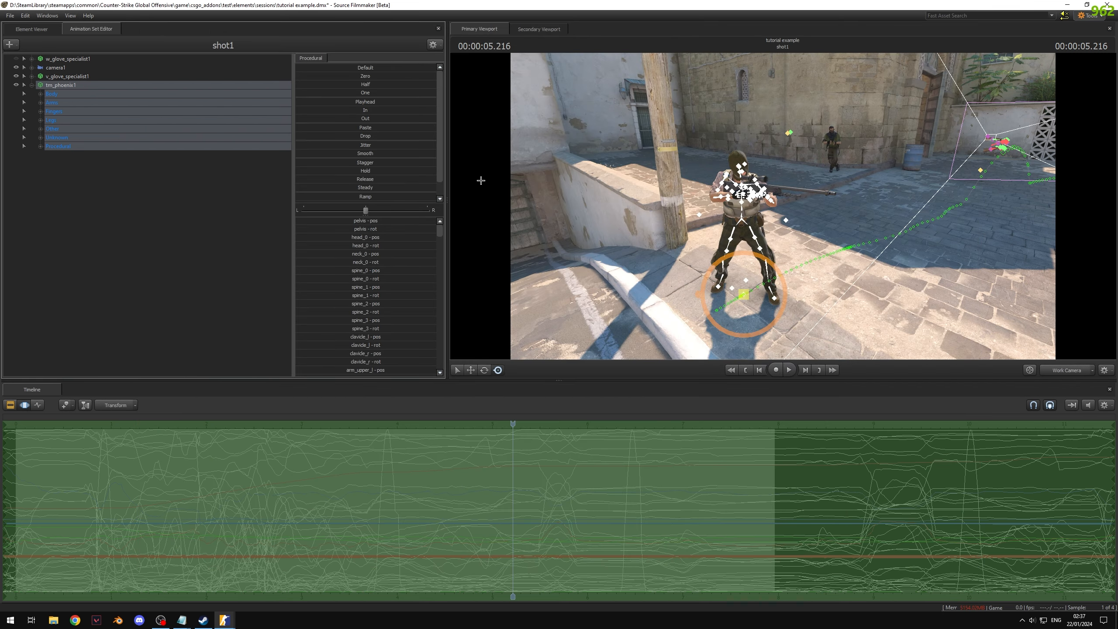
# Examine the motion path of tm_phoenix1's rootTransform in the Body group, scrubbing shot1 to 00:00:01.566 and 00:00:04.850
pyautogui.click(122, 204)
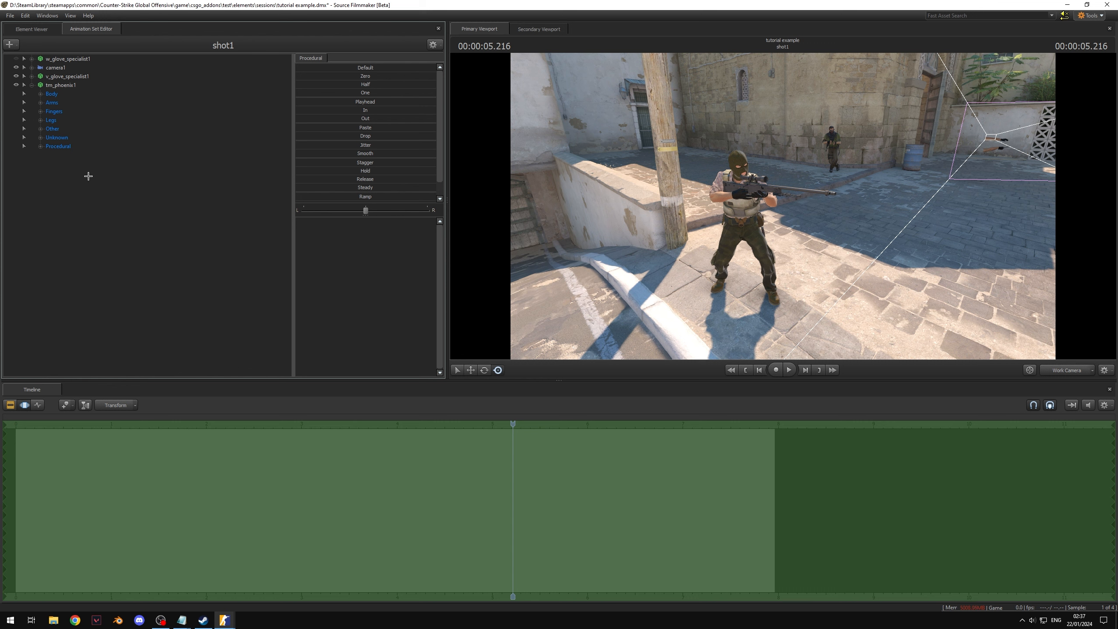
pyautogui.click(41, 94)
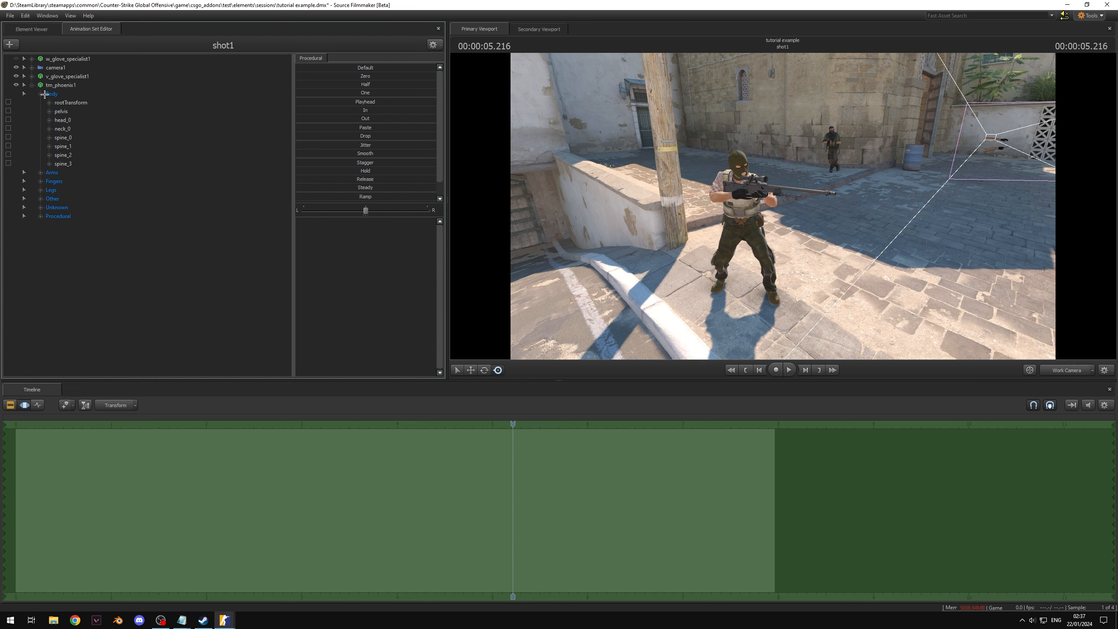
pyautogui.click(66, 103)
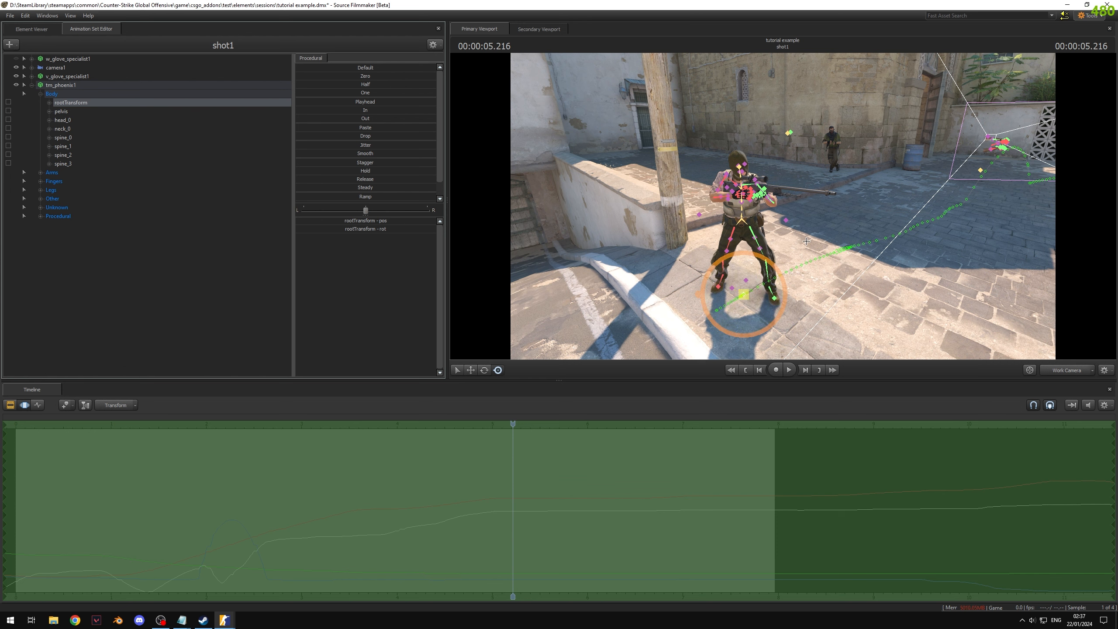
pyautogui.moveTo(513, 423); pyautogui.dragTo(164, 469)
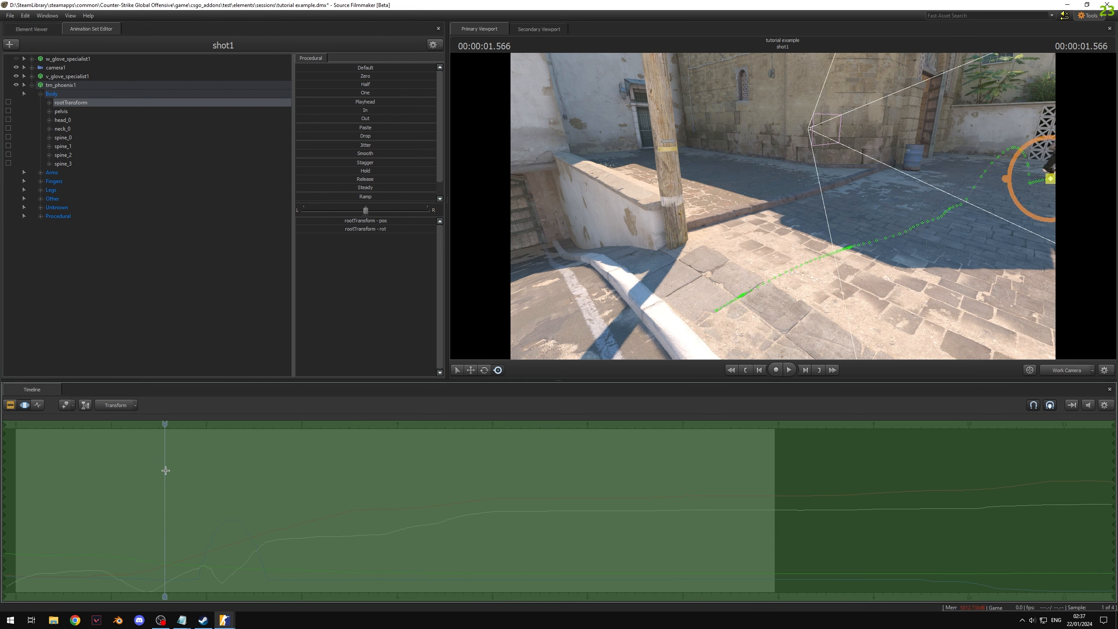
pyautogui.moveTo(854, 152); pyautogui.dragTo(913, 143)
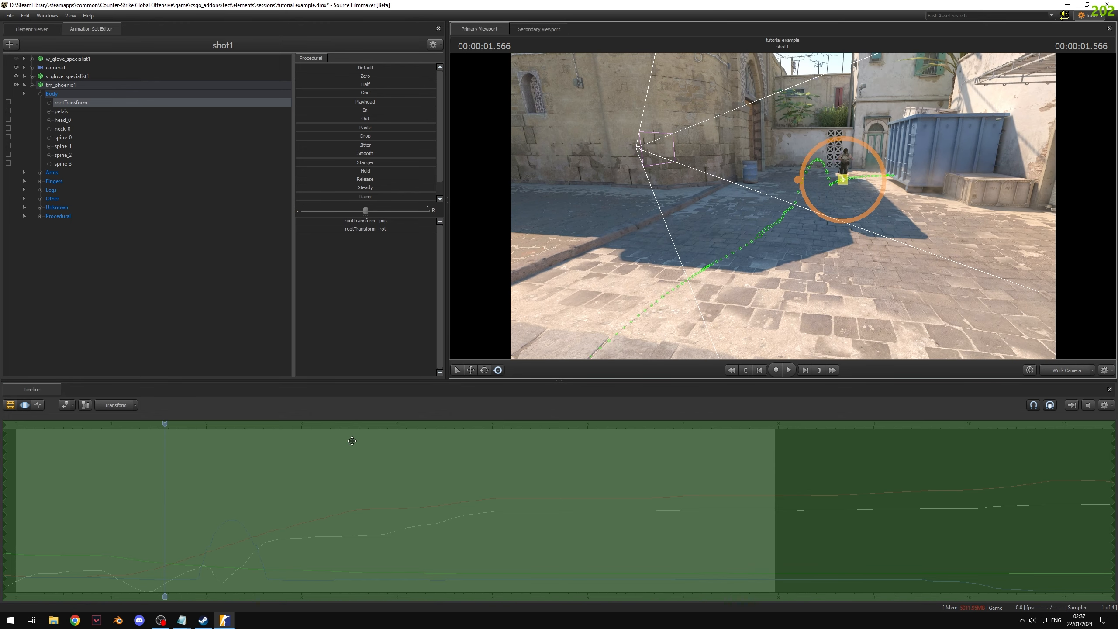
pyautogui.moveTo(165, 424); pyautogui.dragTo(478, 440)
pyautogui.moveTo(722, 220); pyautogui.dragTo(677, 245)
# Compare the pelvis path with the rootTransform path of tm_phoenix1 at 00:00:04.850
pyautogui.click(83, 102)
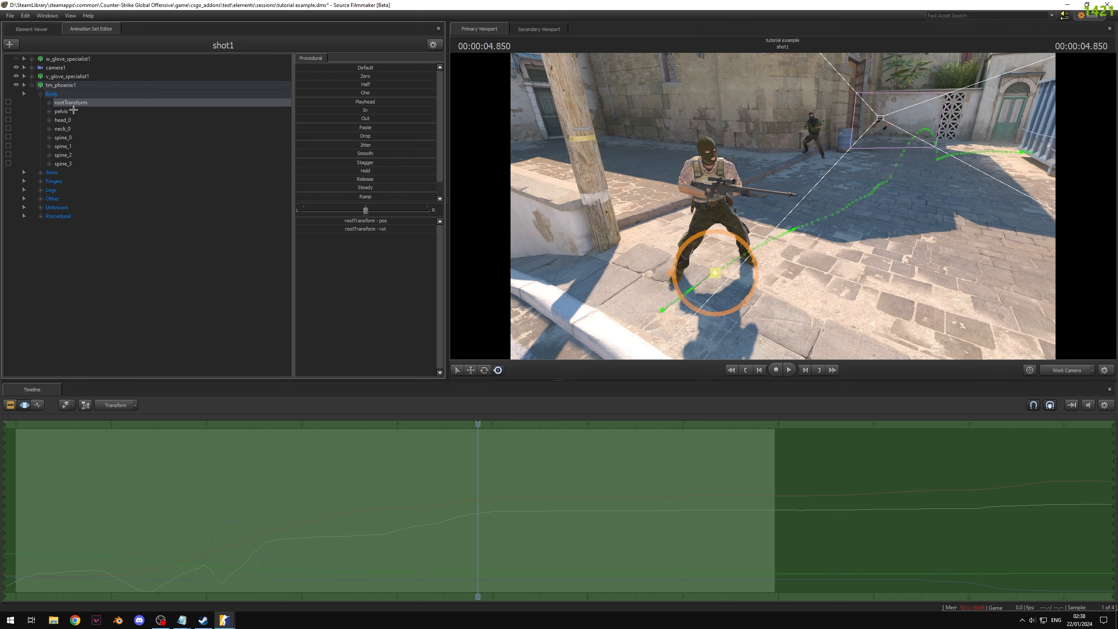
pyautogui.click(74, 111)
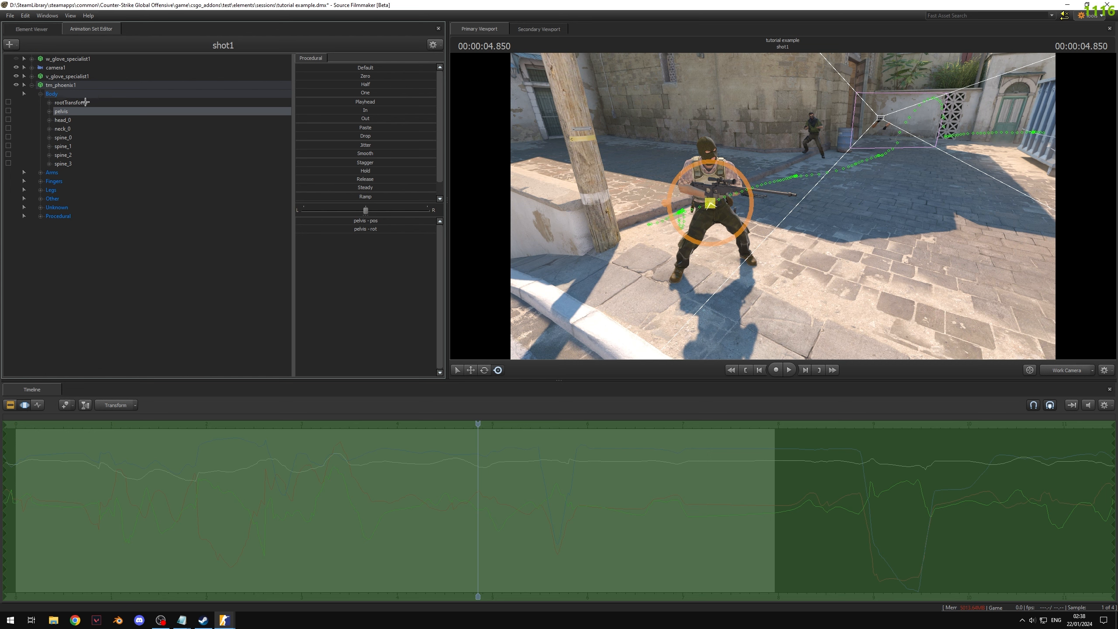
pyautogui.click(85, 102)
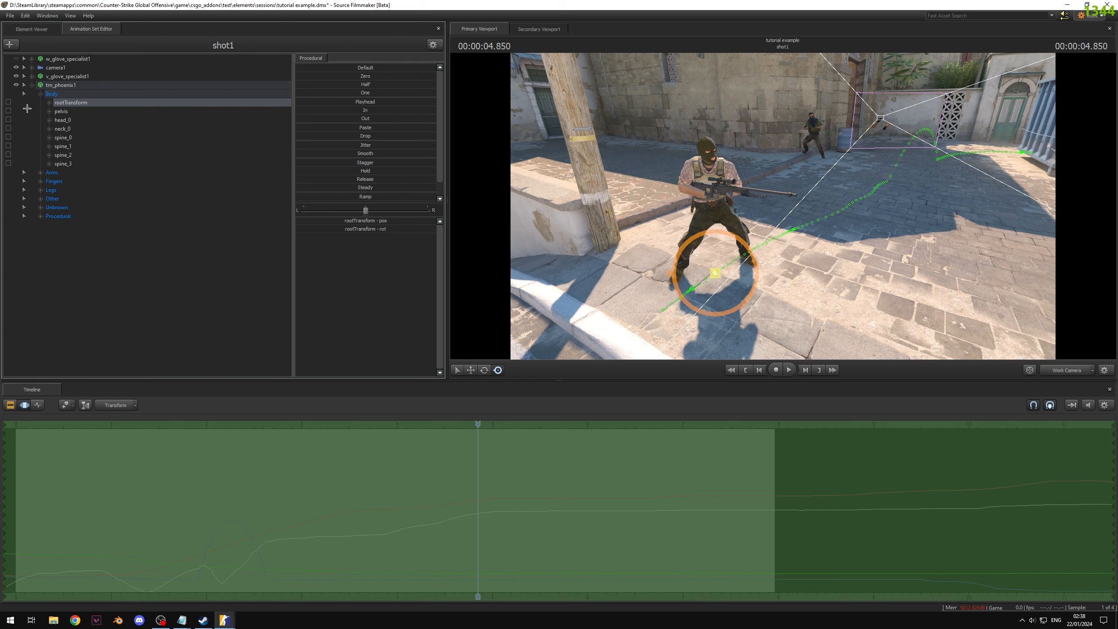
# Lock the pelvis of tm_phoenix1 and flatten the rootTransform's pos and rot motion to a constant in the Motion Editor
pyautogui.click(8, 110)
pyautogui.click(49, 103)
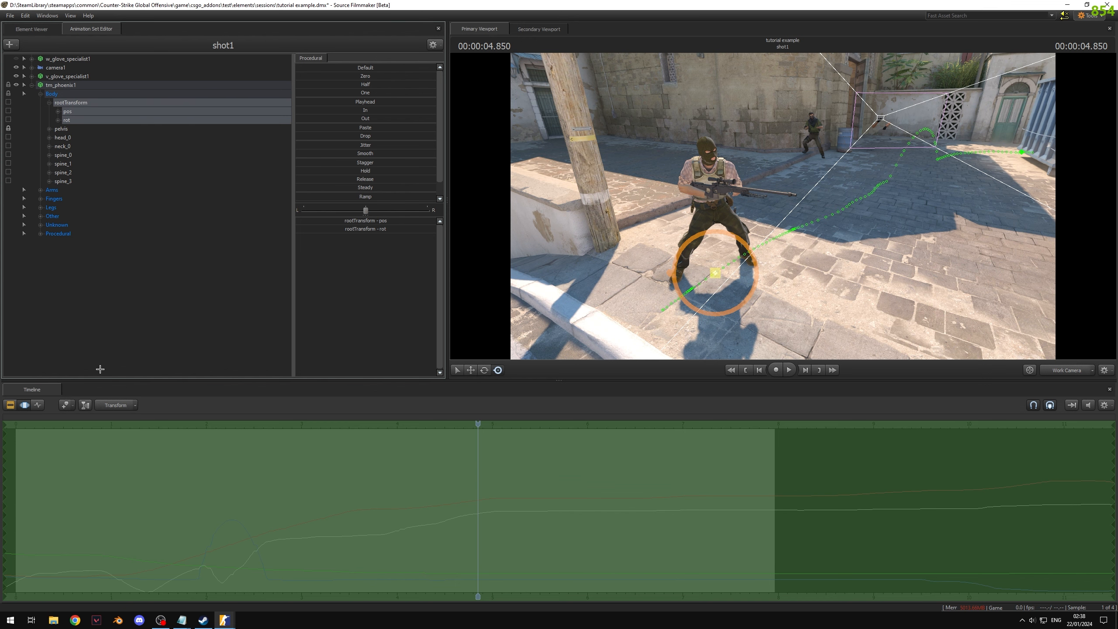
pyautogui.click(24, 405)
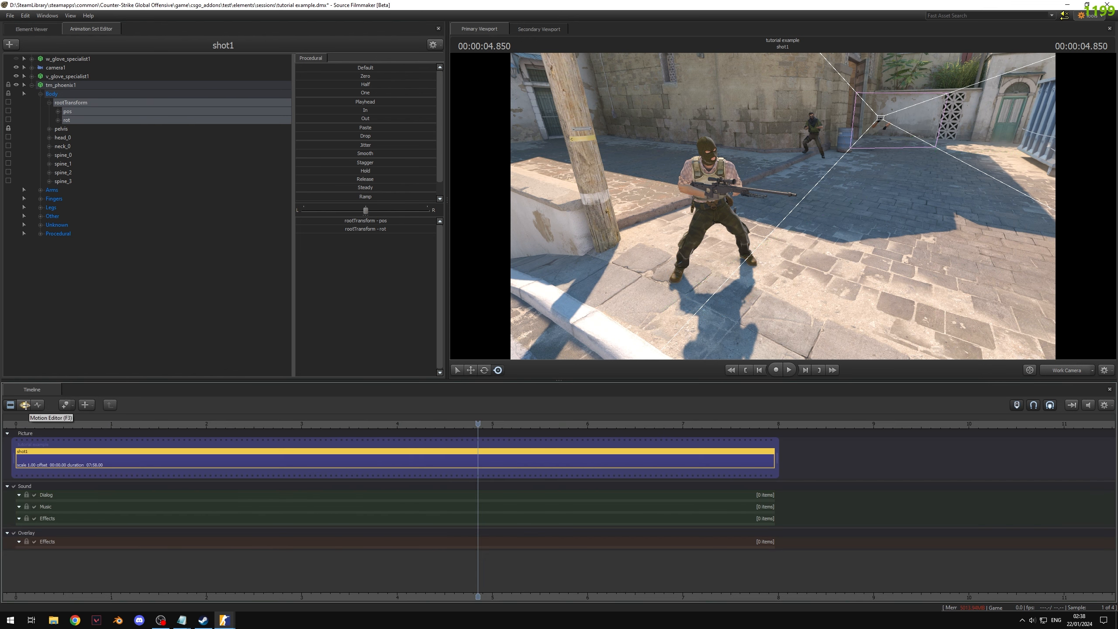
pyautogui.click(25, 405)
pyautogui.scroll(-5, 389, 522)
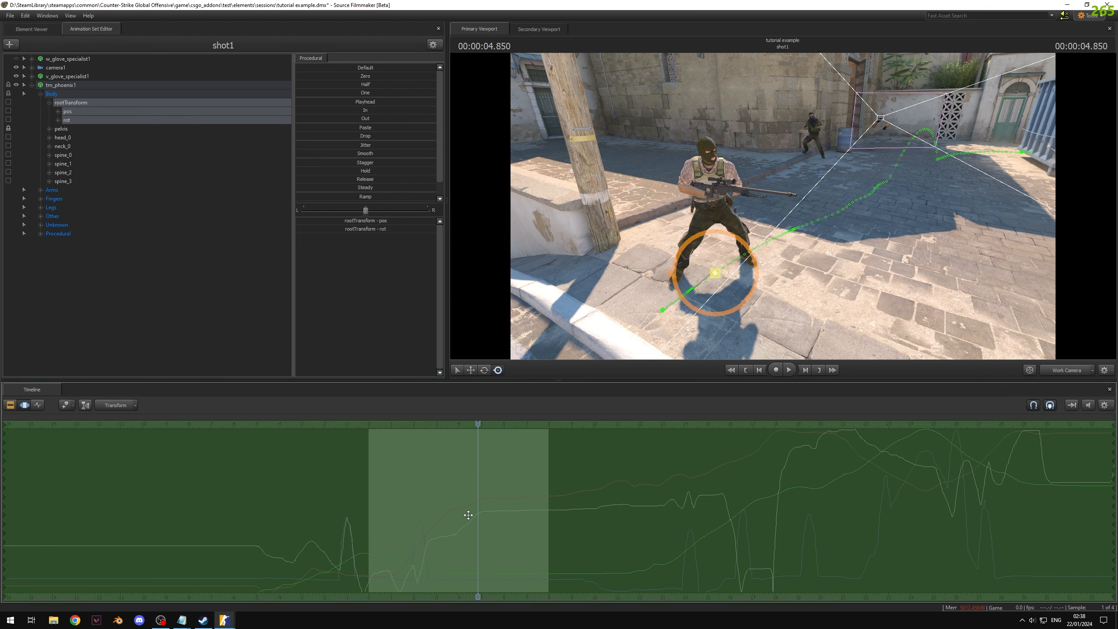
pyautogui.scroll(-5, 468, 515)
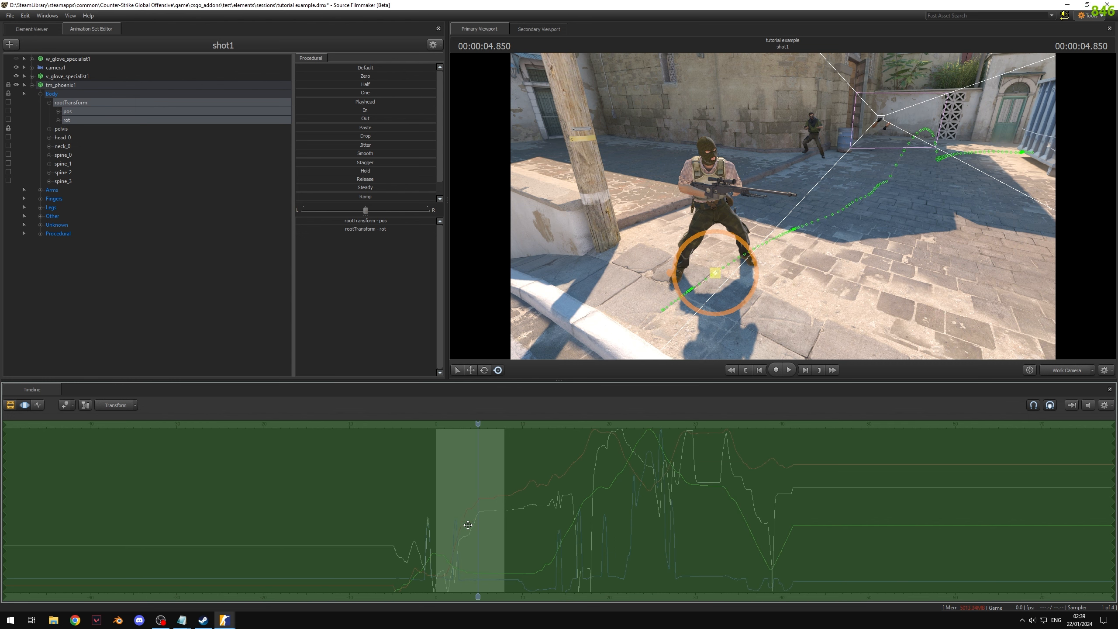
pyautogui.scroll(7, 467, 524)
pyautogui.rightClick(441, 509)
pyautogui.click(480, 397)
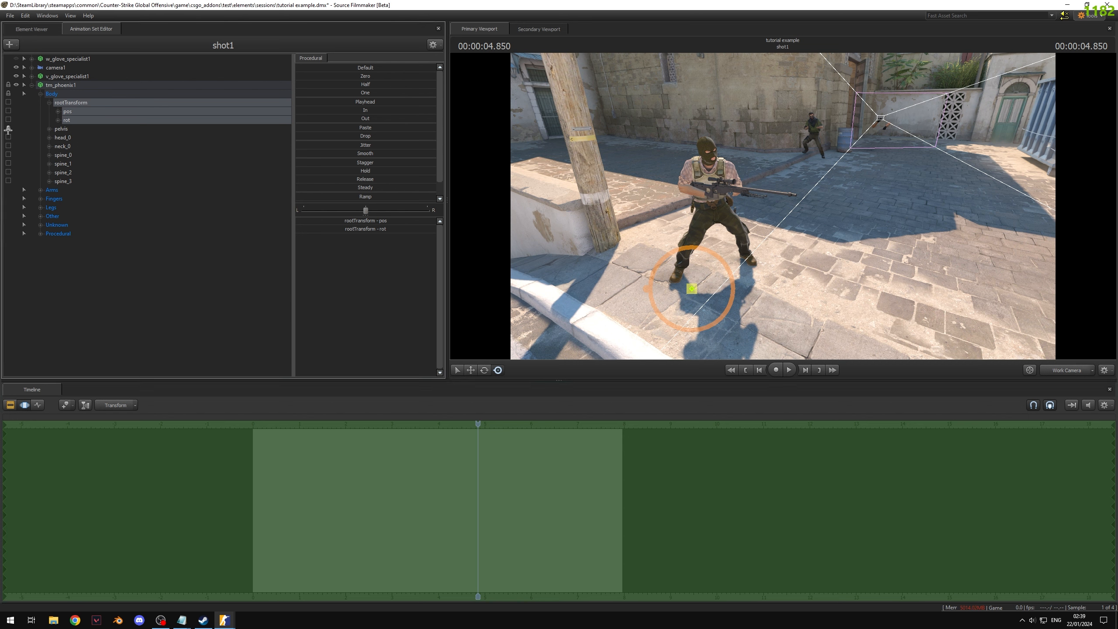
# Scrub shot1 to 00:00:04.983 and check the motion of the flattened rootTransform against that of the pelvis
pyautogui.moveTo(478, 421)
pyautogui.mouseDown()
pyautogui.moveTo(374, 430)
pyautogui.moveTo(484, 434)
pyautogui.mouseUp()
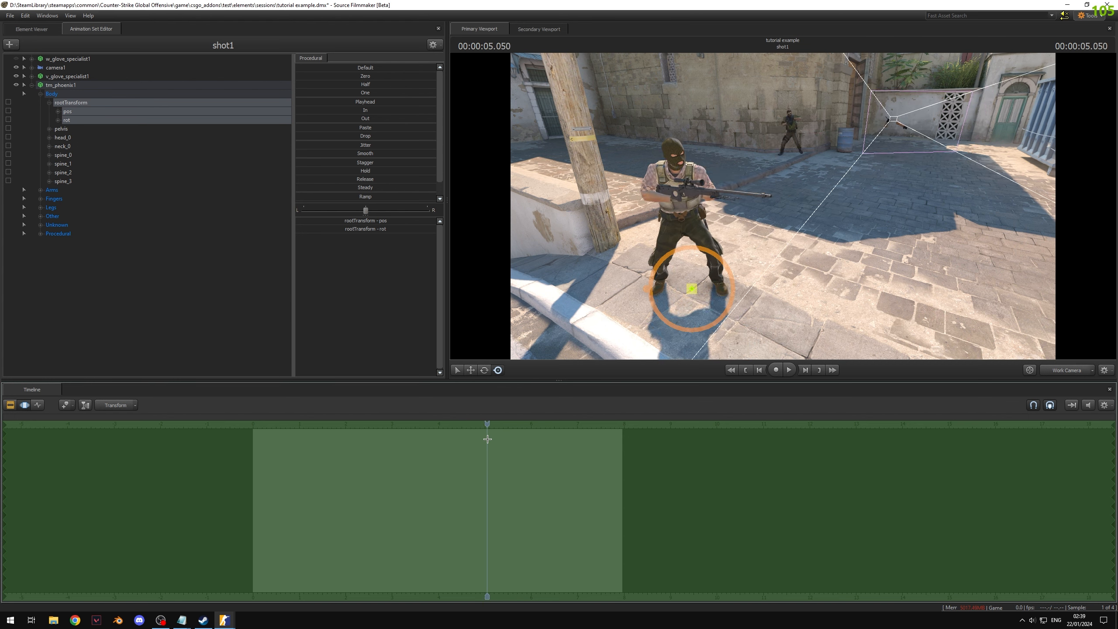
pyautogui.click(144, 277)
pyautogui.click(71, 128)
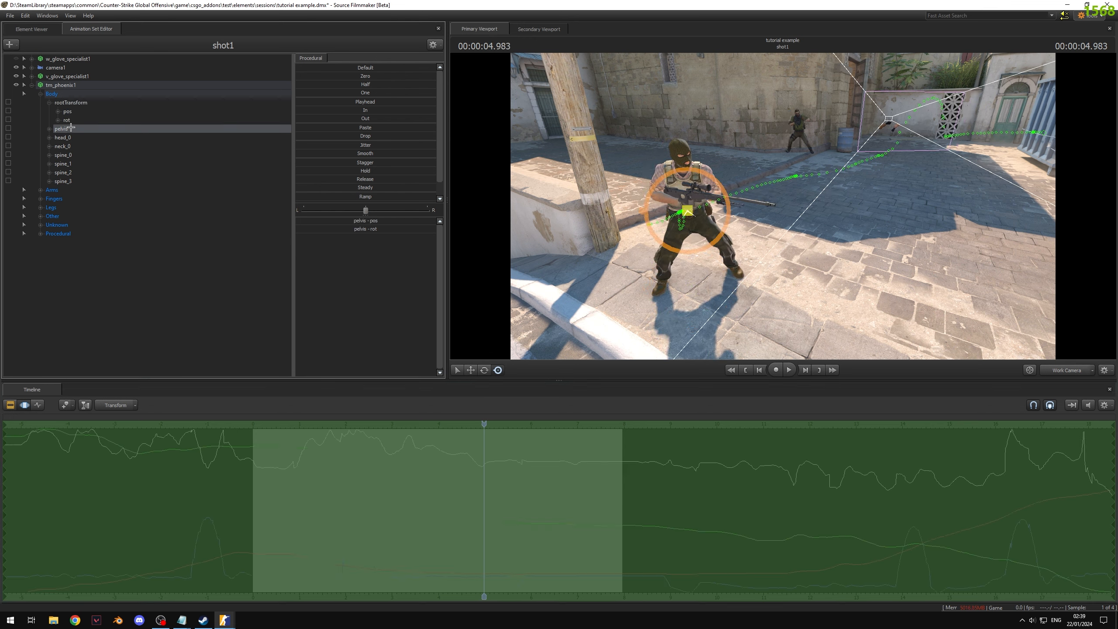
pyautogui.click(85, 274)
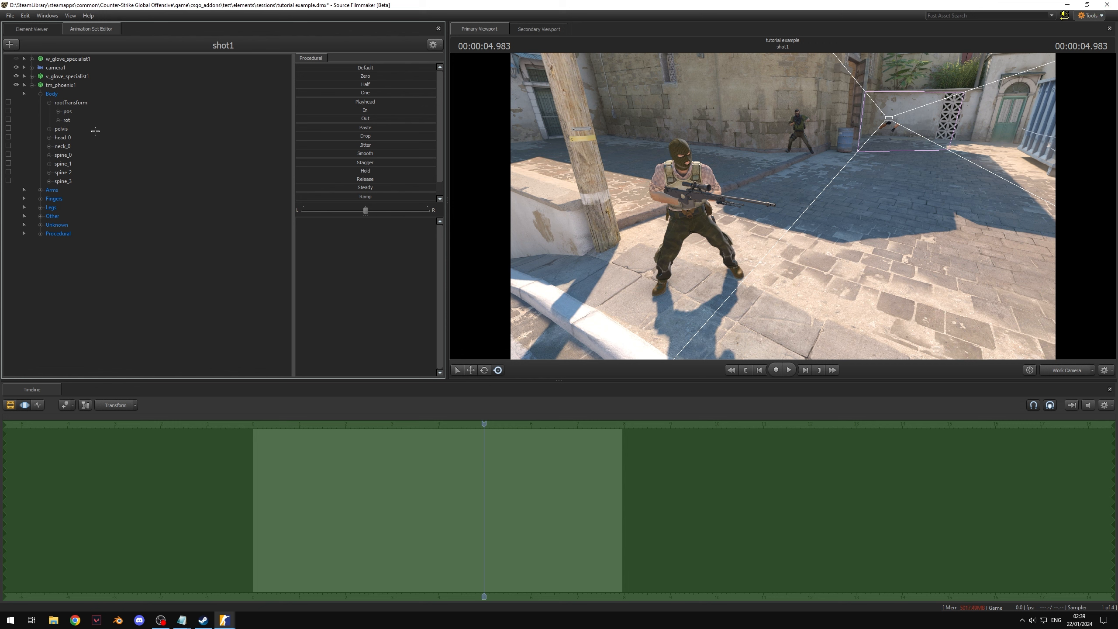
pyautogui.click(69, 107)
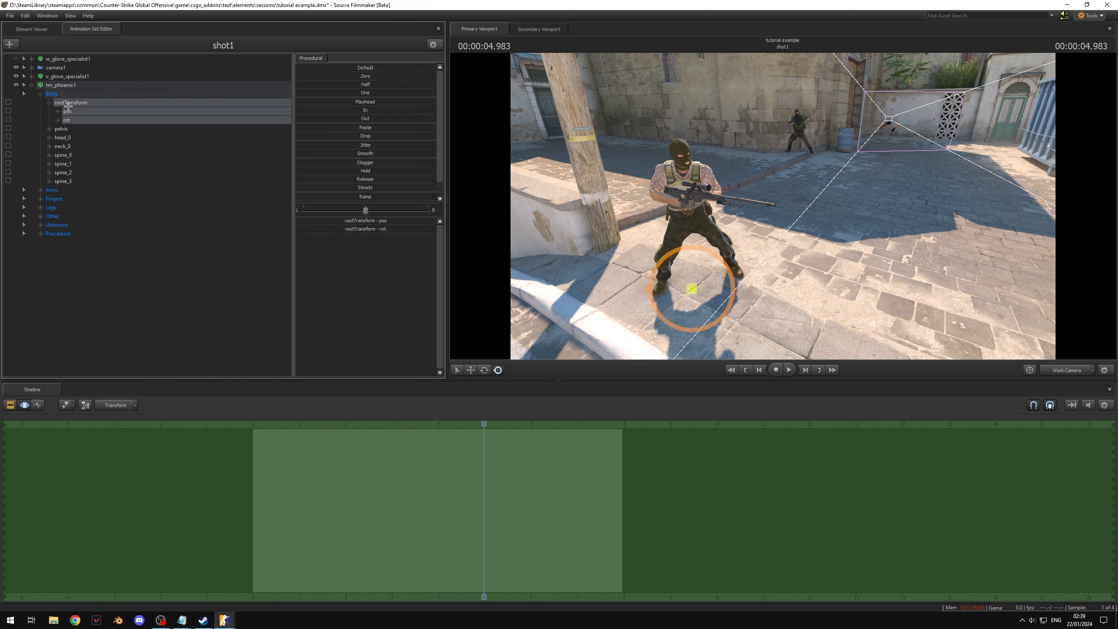
pyautogui.click(159, 287)
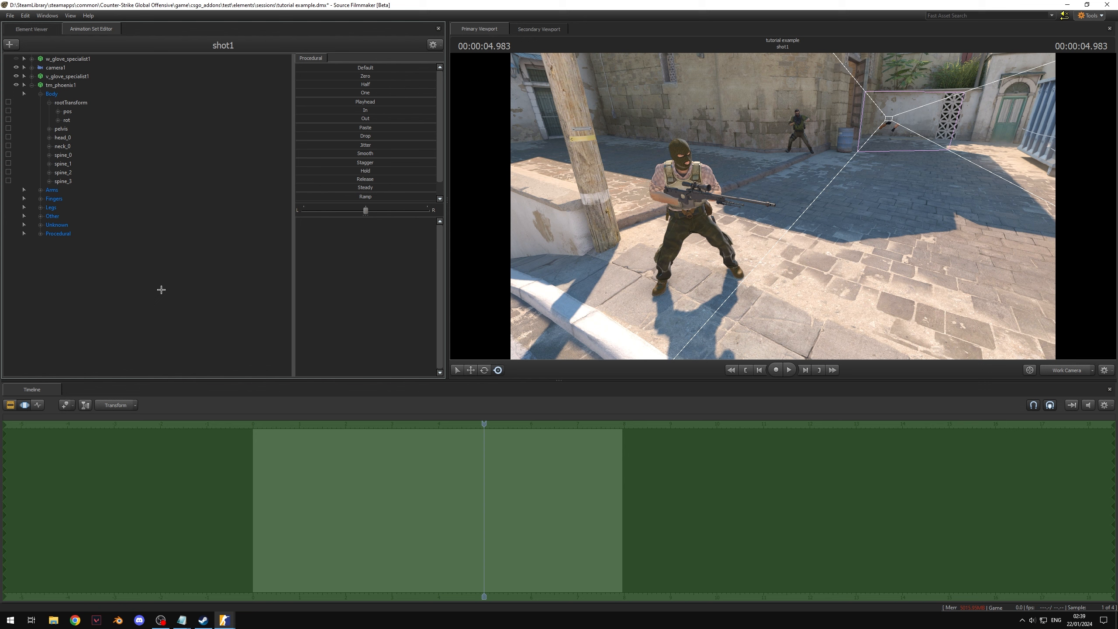
# Export the animation of the tm_phoenix1 animation set to a file named "player animation", trimmed to the shot
pyautogui.click(74, 86)
pyautogui.rightClick(71, 85)
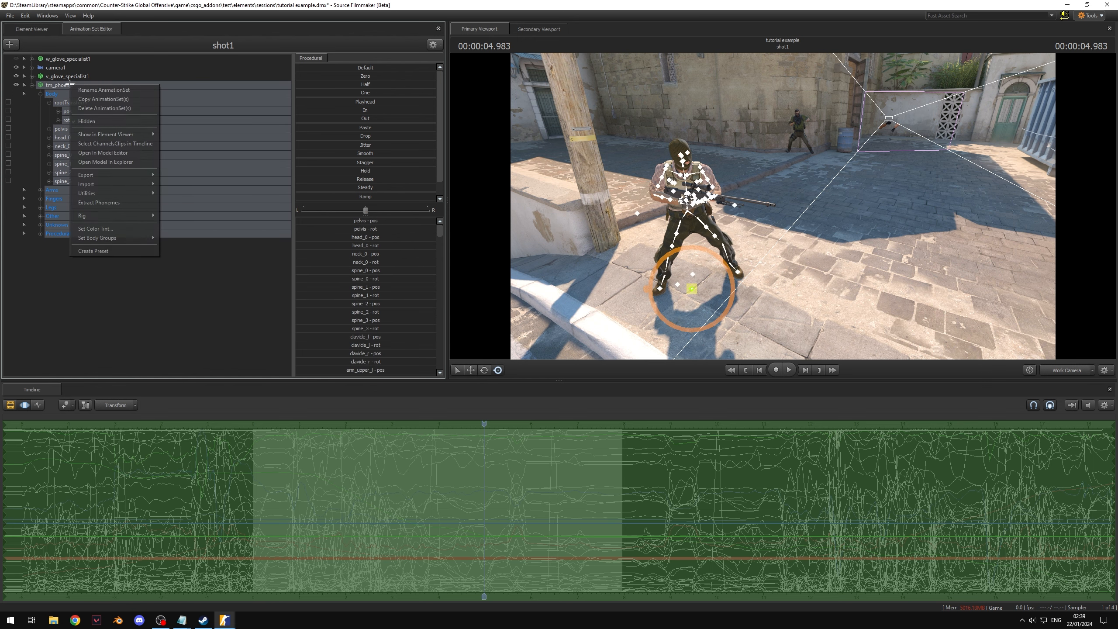
pyautogui.moveTo(121, 176)
pyautogui.click(178, 175)
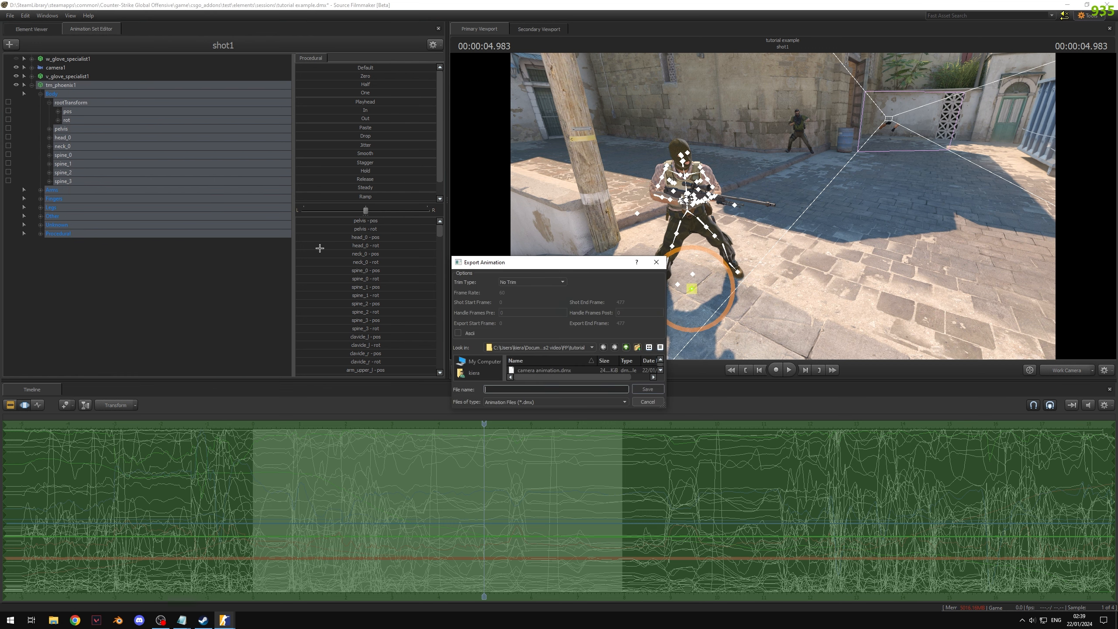
pyautogui.write('player animation')
pyautogui.click(532, 281)
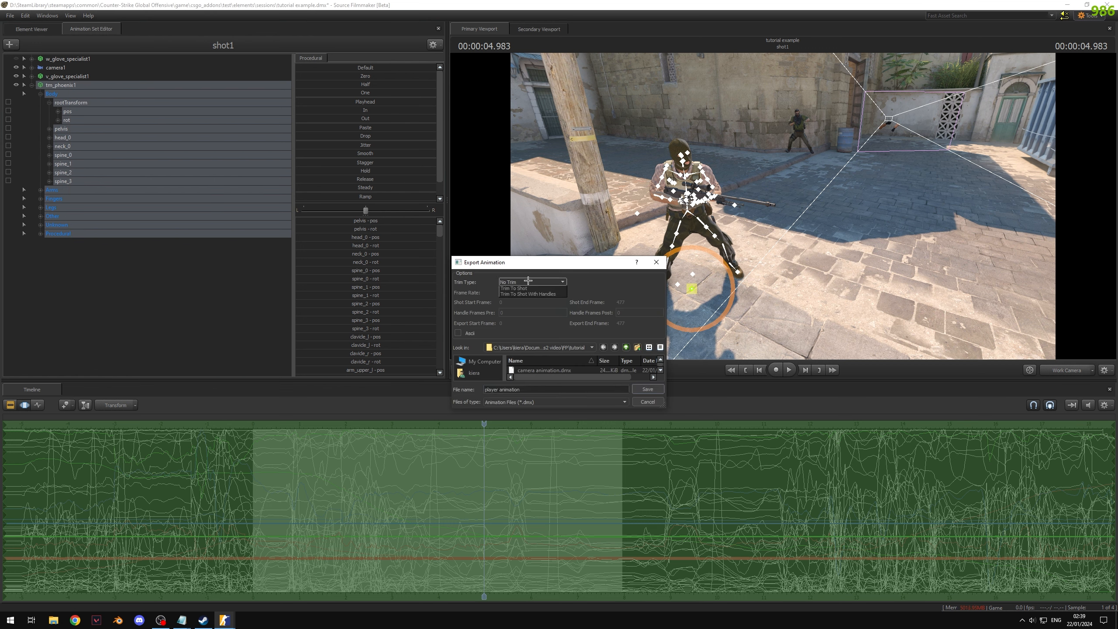
pyautogui.click(528, 292)
pyautogui.click(647, 388)
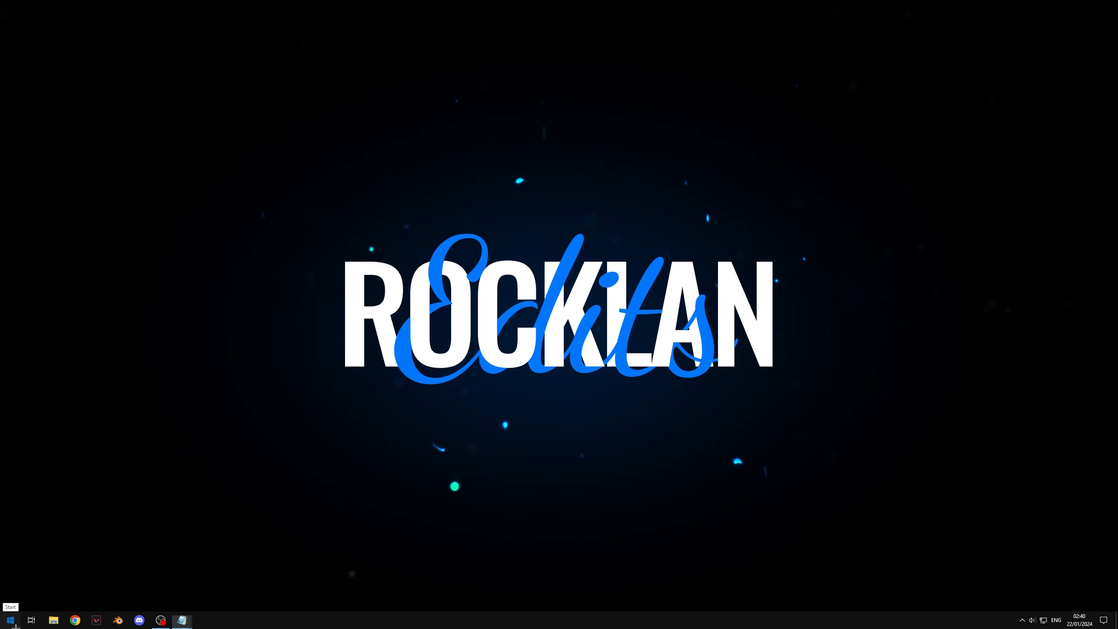
# Launch Blender 3.6 and dismiss its splash screen to show the default scene
pyautogui.press('super')
pyautogui.write('blend')
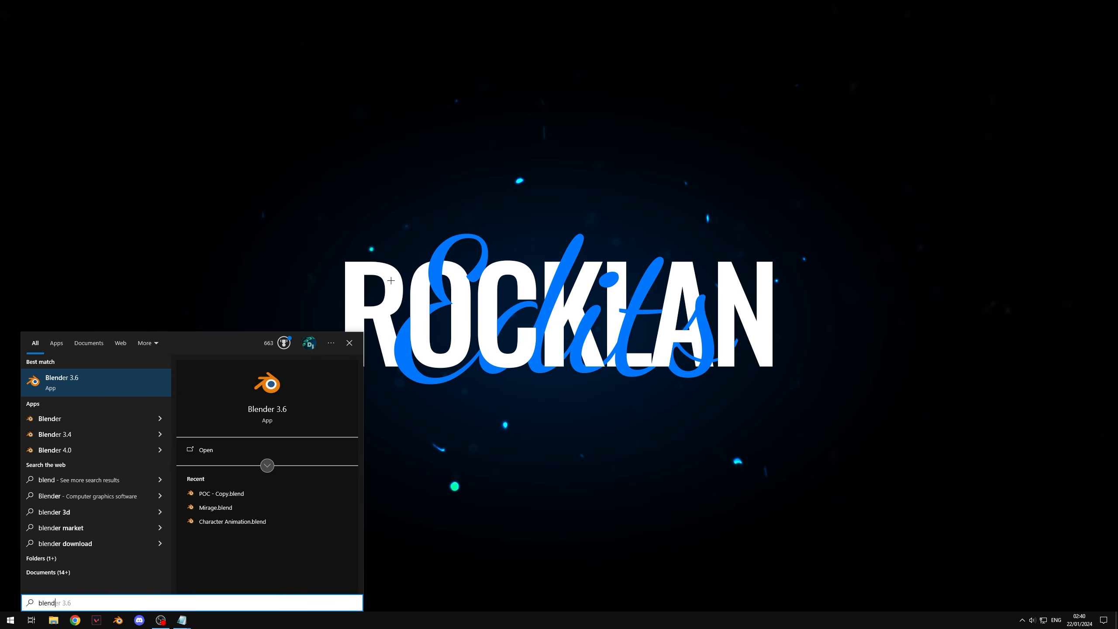
pyautogui.click(118, 375)
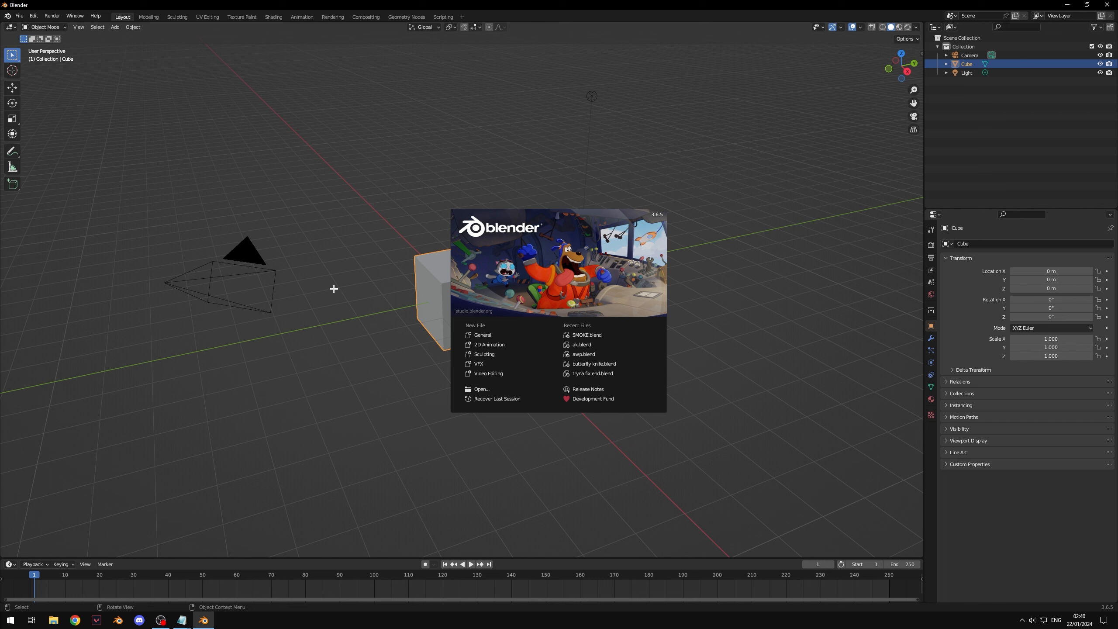
pyautogui.click(674, 173)
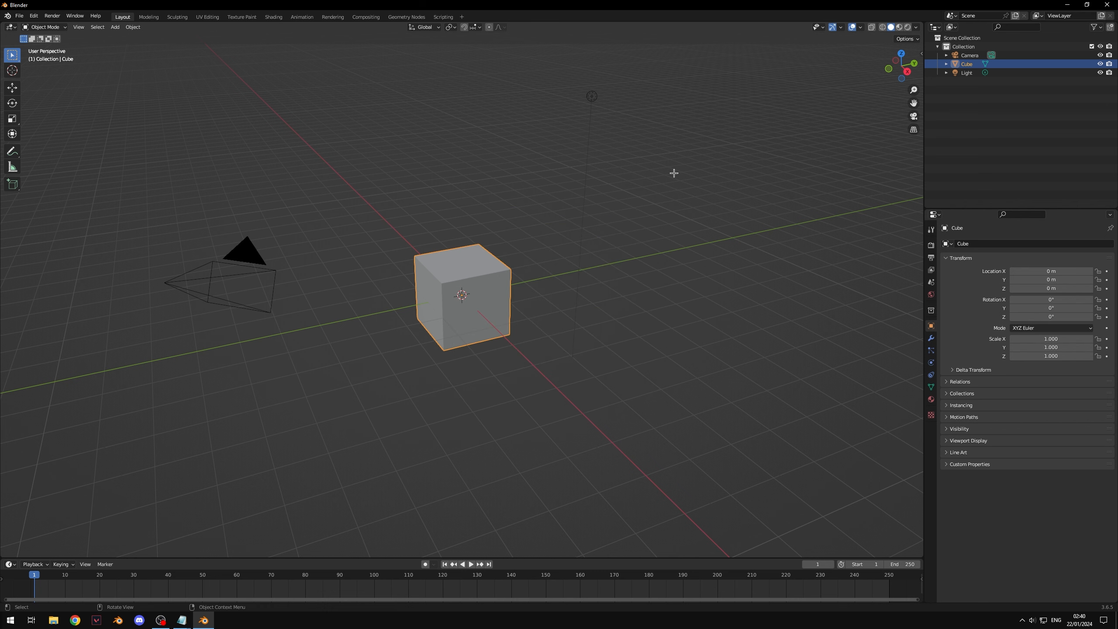
# Delete all the default objects from the scene, including the camera, cube and light
pyautogui.click(699, 200)
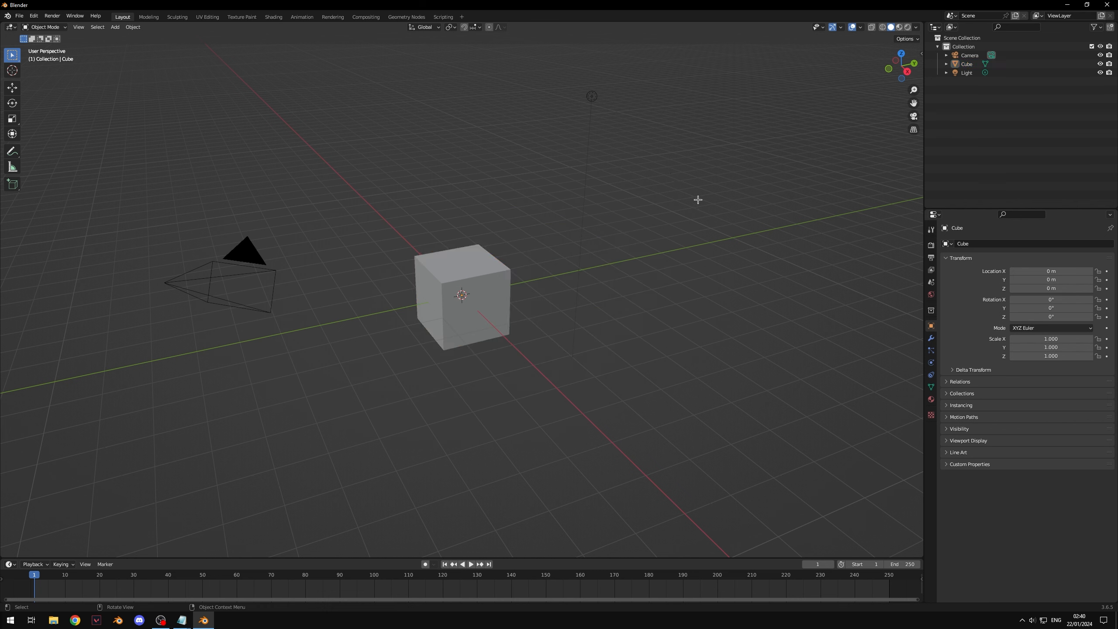
pyautogui.press('a')
pyautogui.press('Delete')
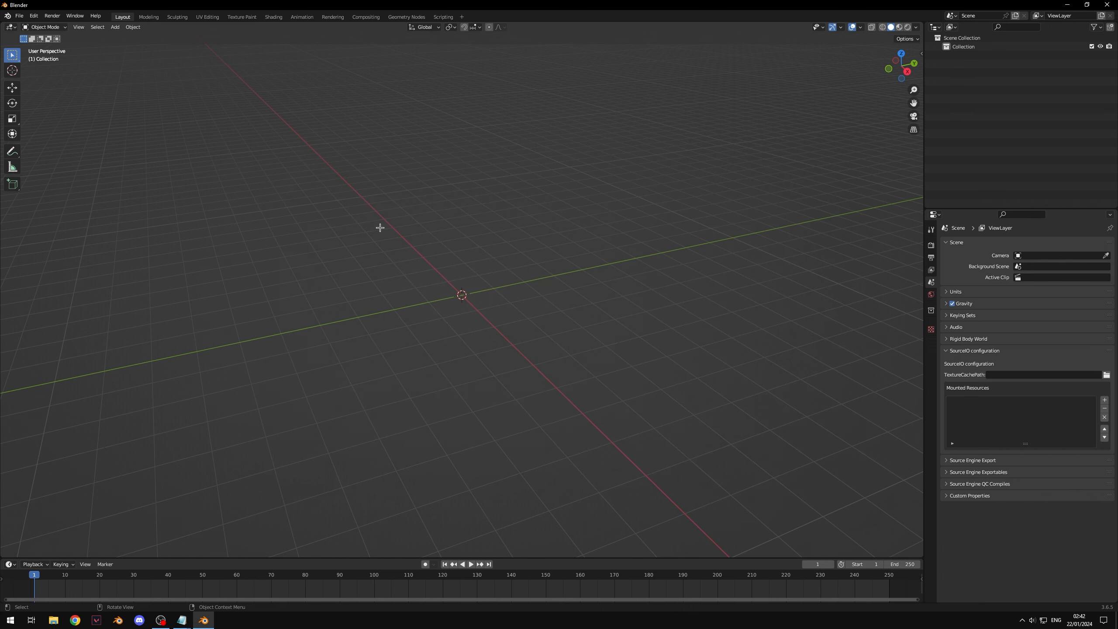
# Check in the preferences that the Blender Source Tools and SourceIO add-ons are enabled, and look at where add-ons are installed from
pyautogui.click(34, 15)
pyautogui.click(35, 16)
pyautogui.click(71, 141)
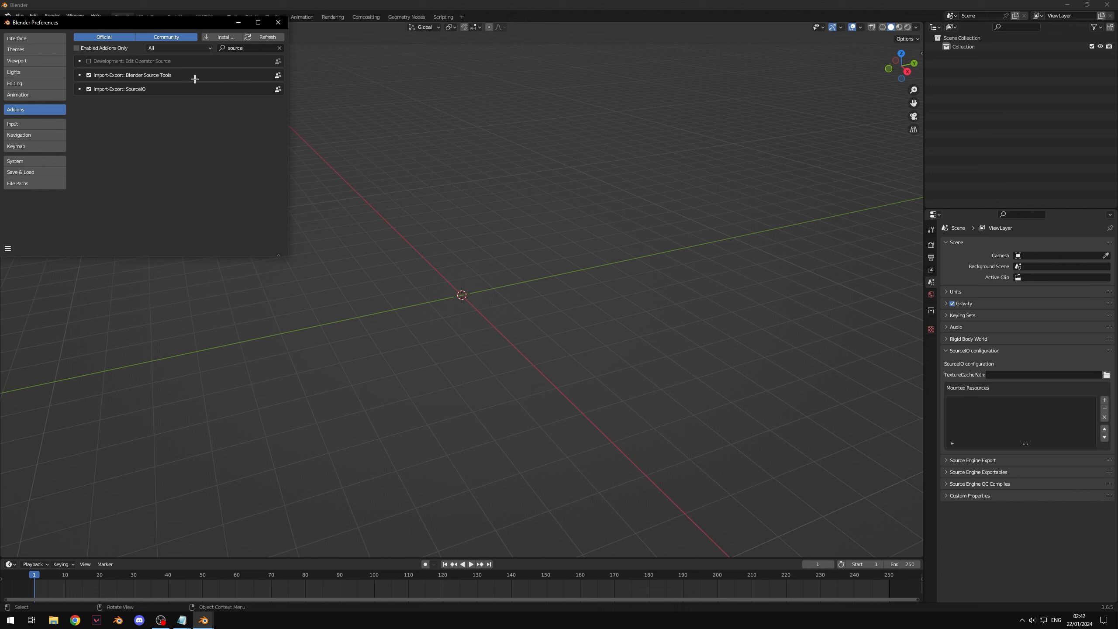
pyautogui.click(77, 48)
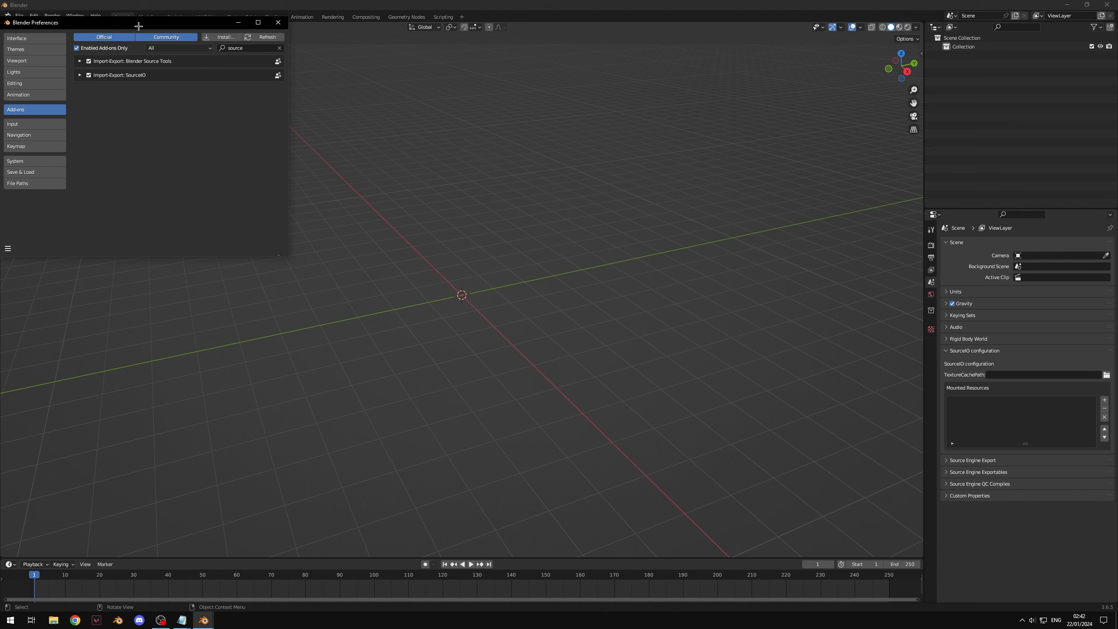
pyautogui.moveTo(137, 25); pyautogui.dragTo(351, 82)
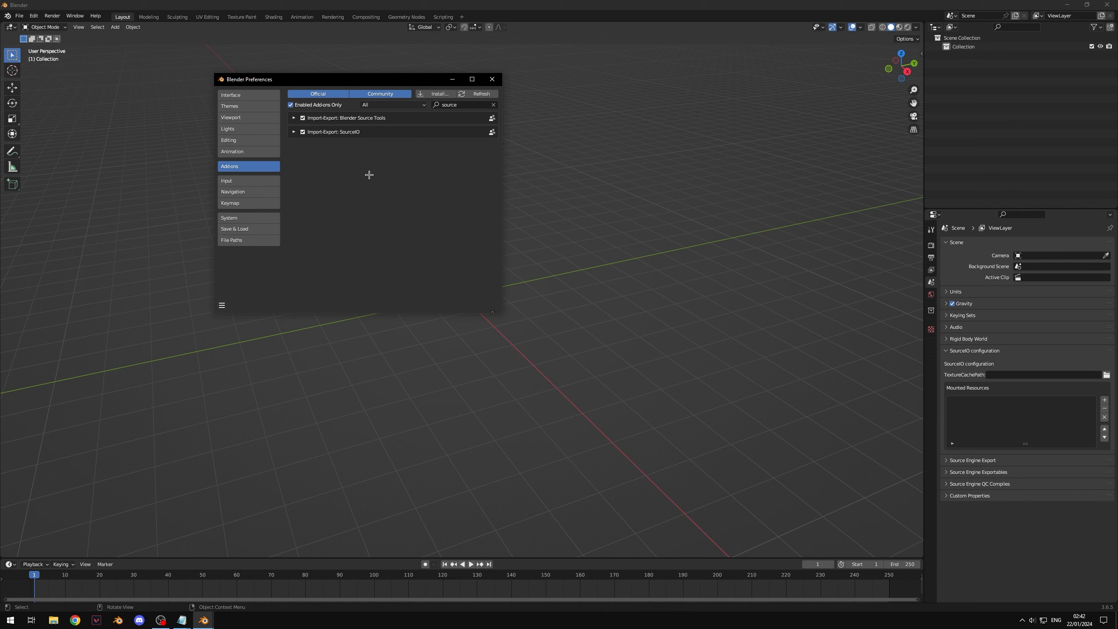
pyautogui.click(438, 93)
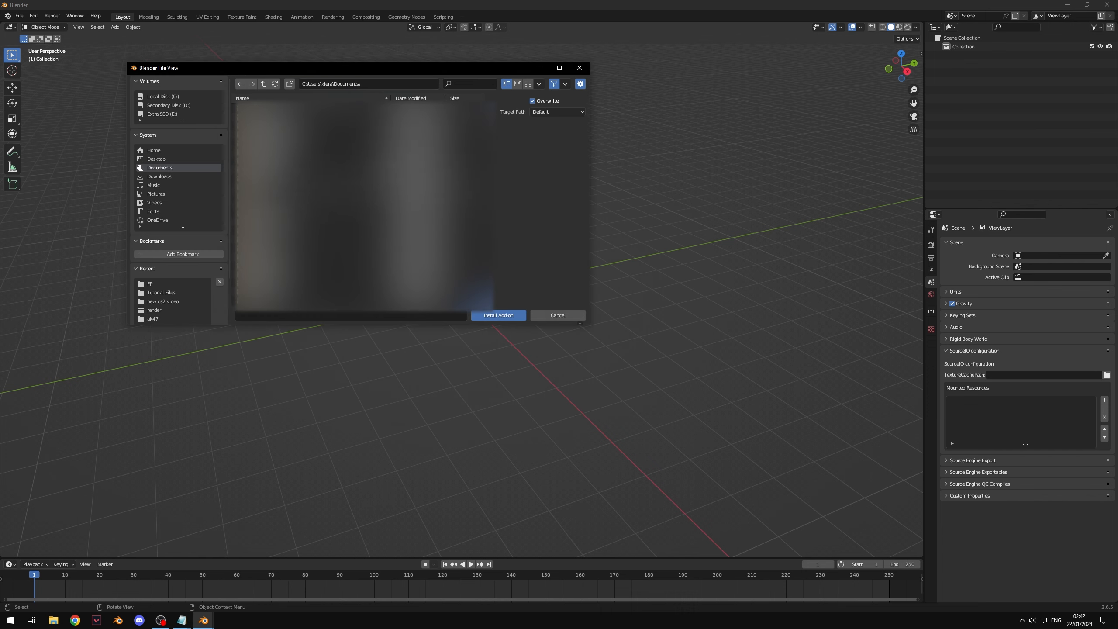
pyautogui.click(557, 315)
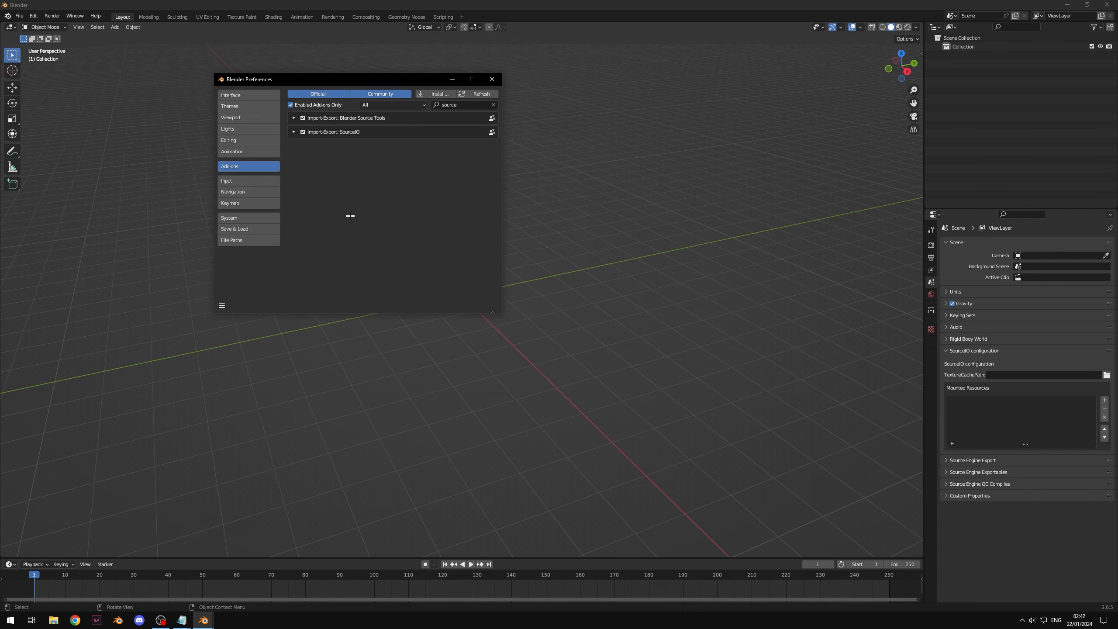
pyautogui.moveTo(384, 81); pyautogui.dragTo(472, 135)
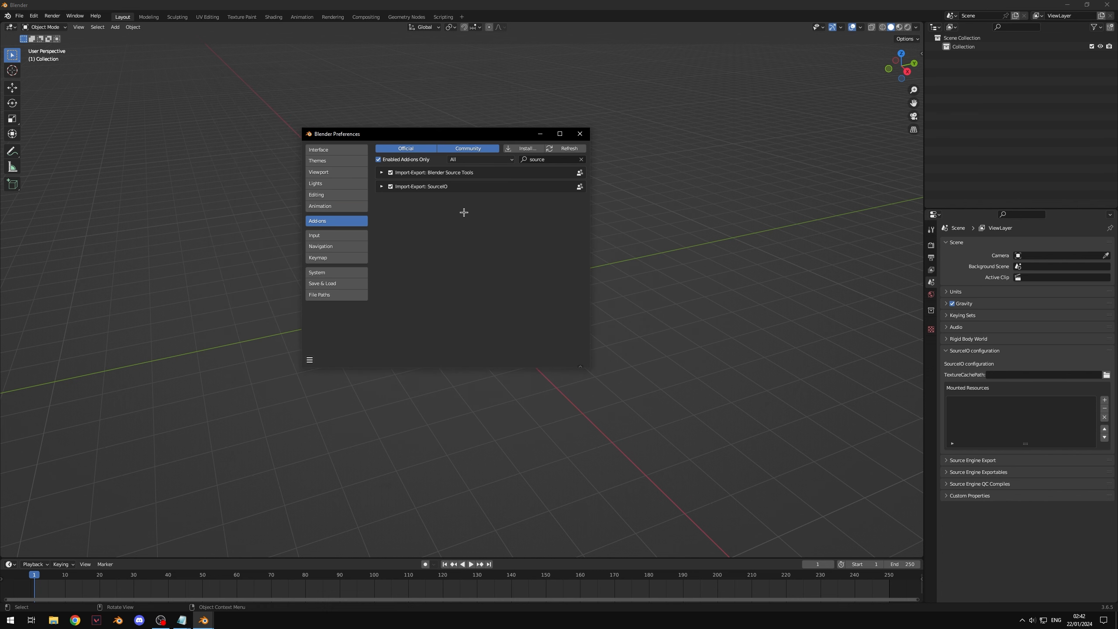
pyautogui.click(579, 133)
# Start a Source Engine Assets import of a Source2 packed map (.vpk)
pyautogui.click(19, 15)
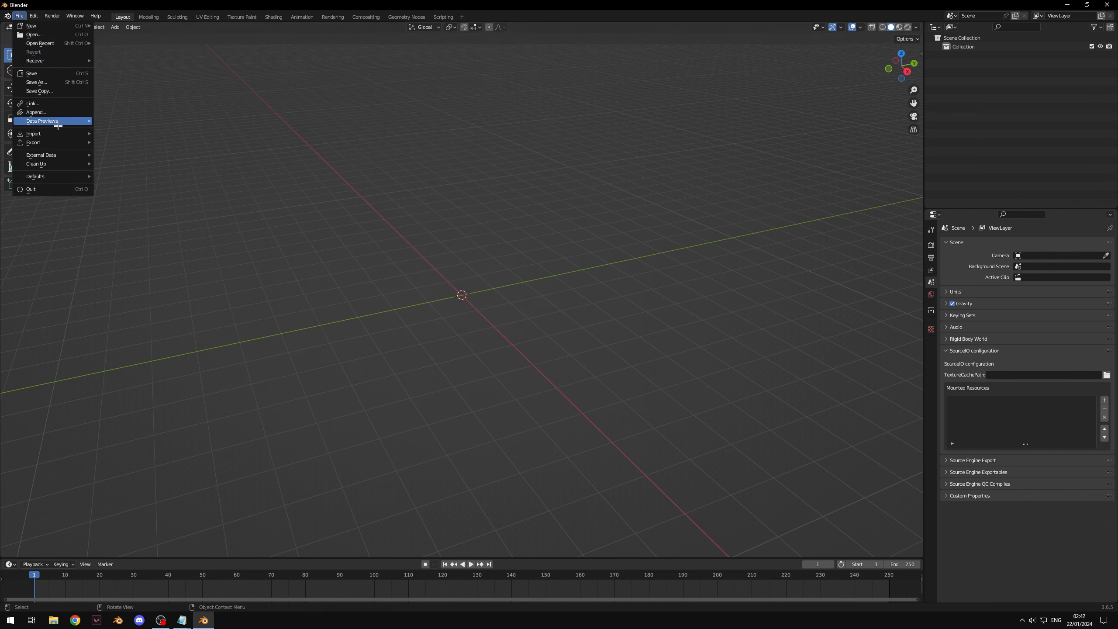
pyautogui.moveTo(62, 133)
pyautogui.moveTo(135, 262)
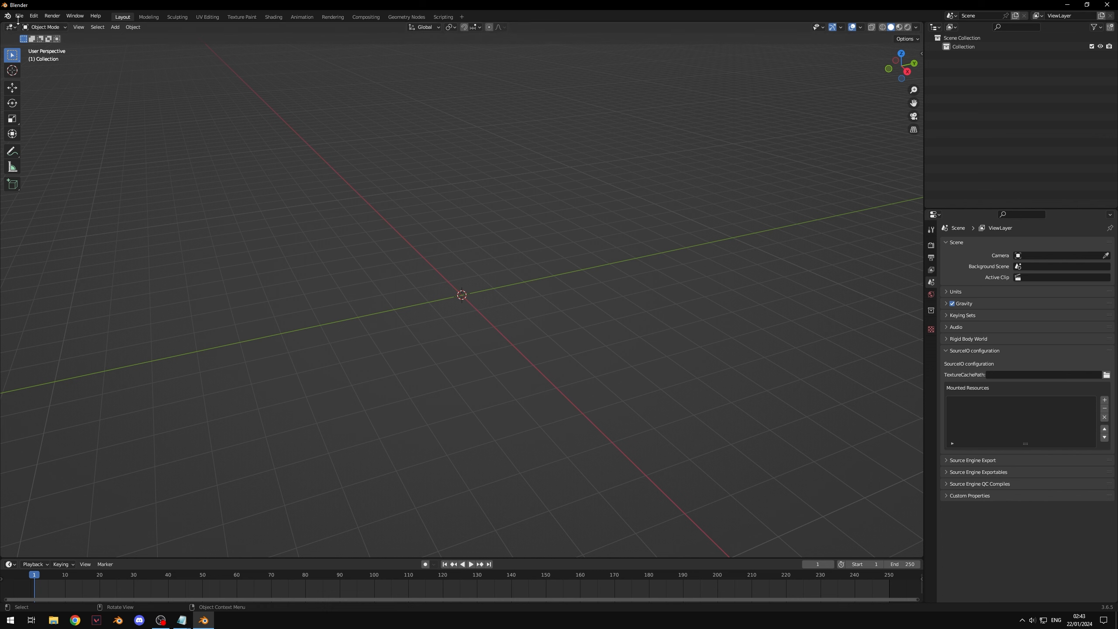
pyautogui.click(19, 16)
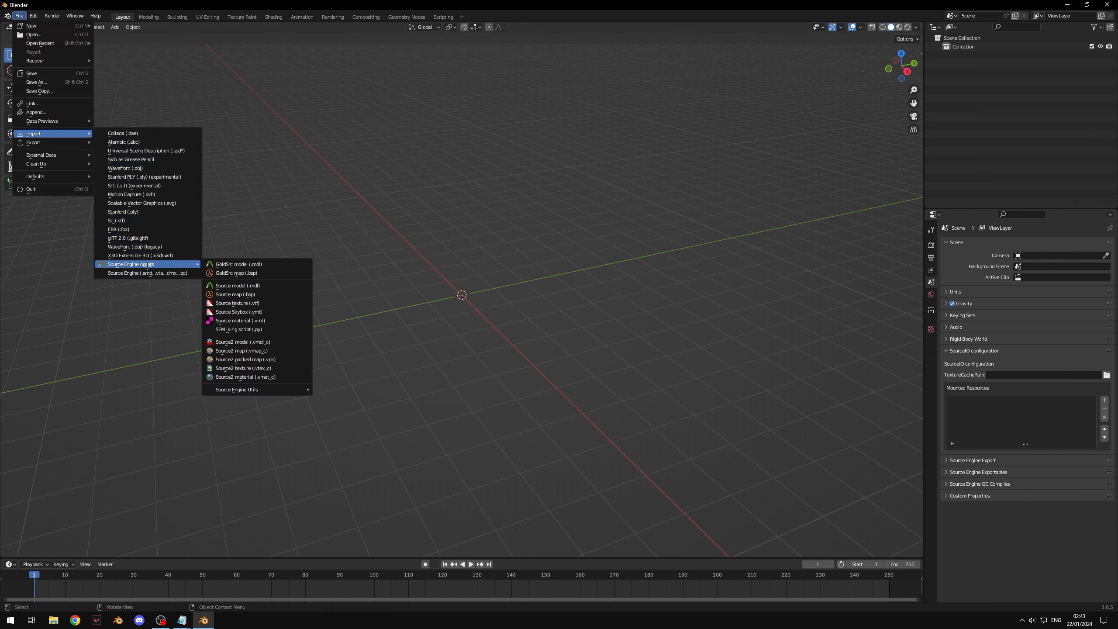
pyautogui.click(280, 360)
# Leave the map import browser open and switch to Steam
pyautogui.press('super')
pyautogui.press('super')
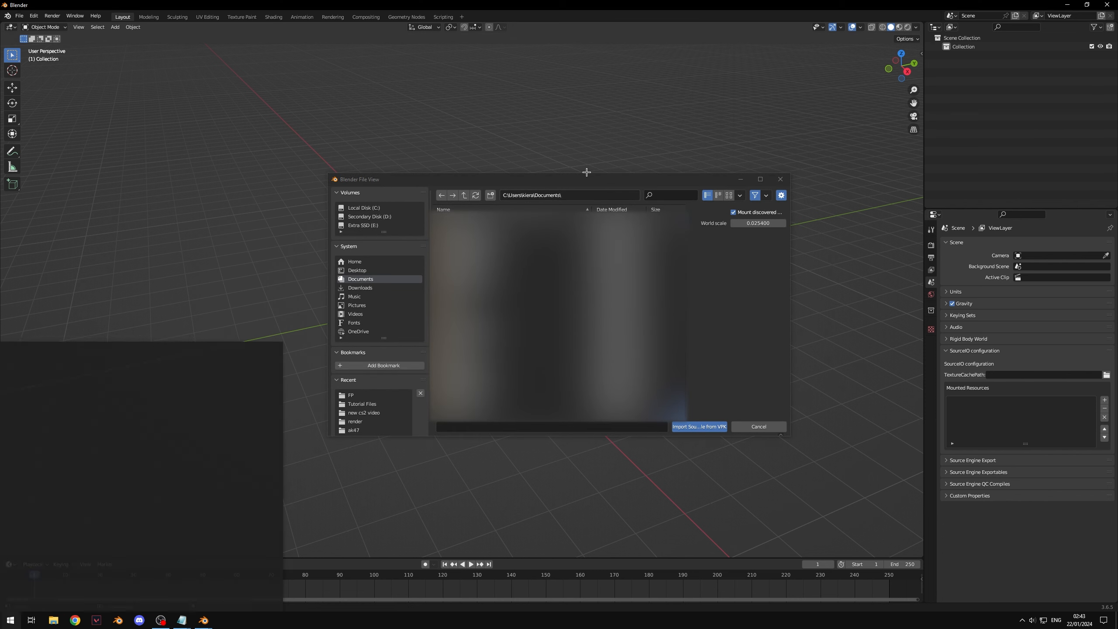
pyautogui.click(532, 179)
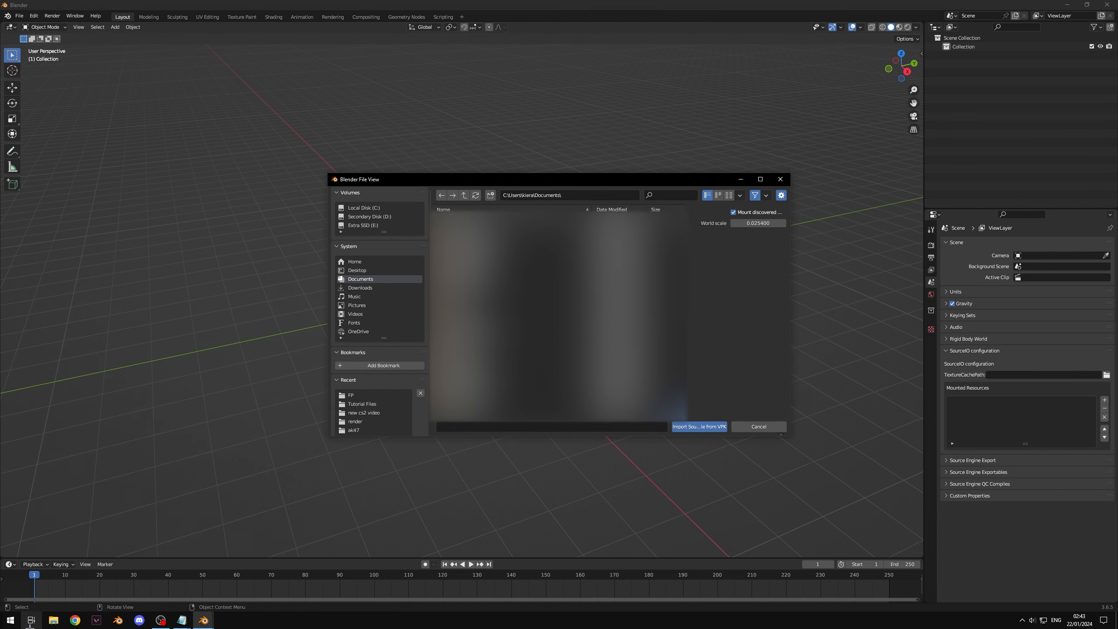
pyautogui.click(12, 623)
pyautogui.write('steam')
pyautogui.press('Return')
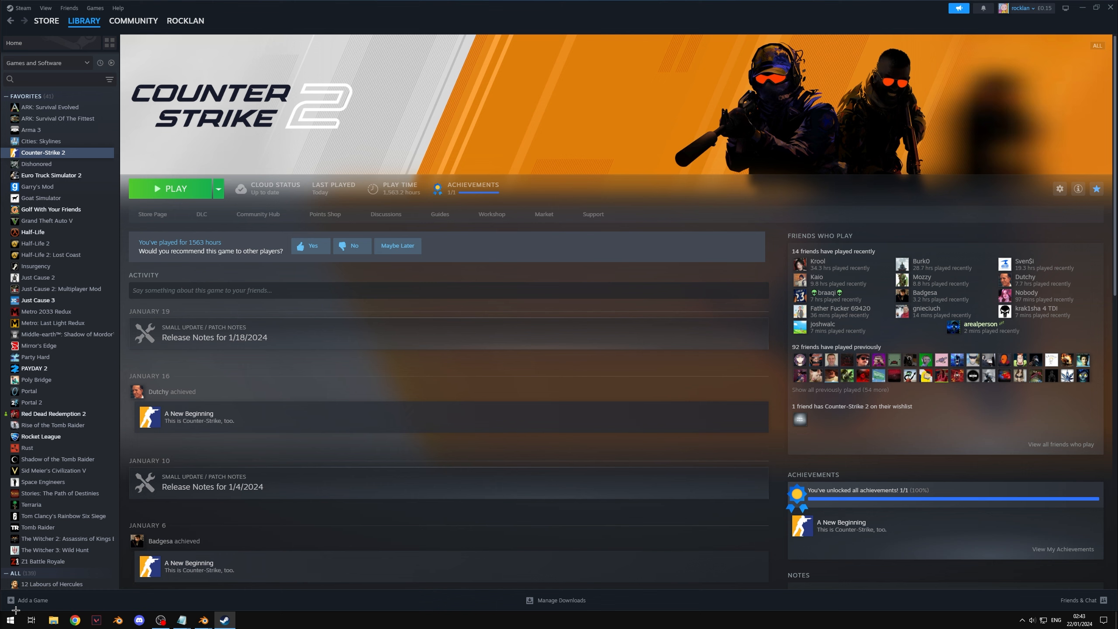
# Browse the installed files of Counter-Strike 2 from its properties in the Steam library
pyautogui.rightClick(79, 154)
pyautogui.click(124, 246)
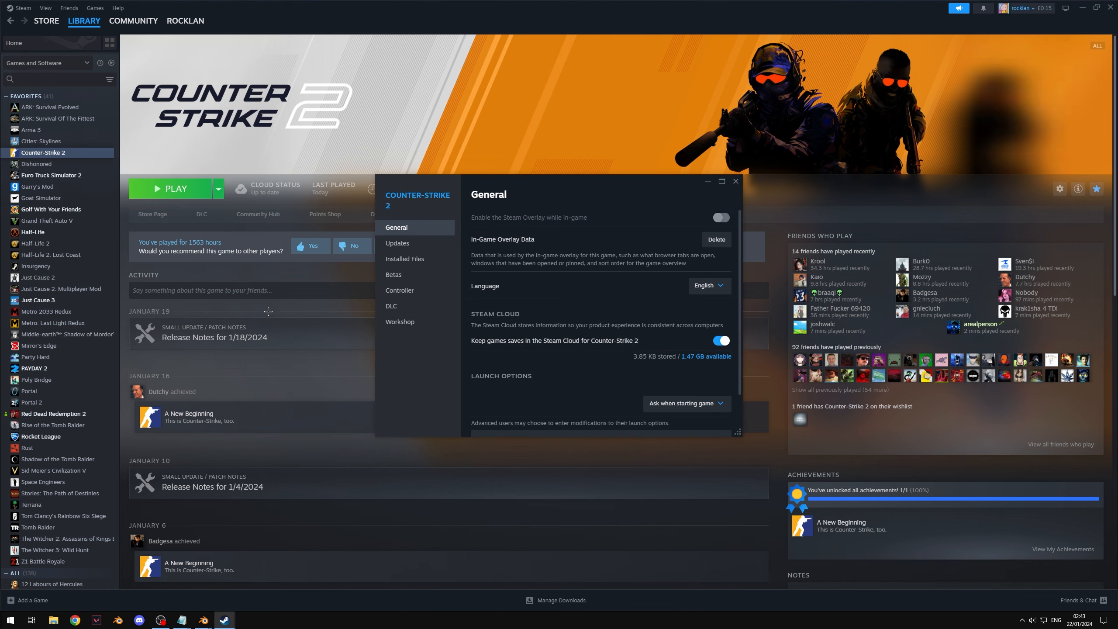
pyautogui.click(405, 259)
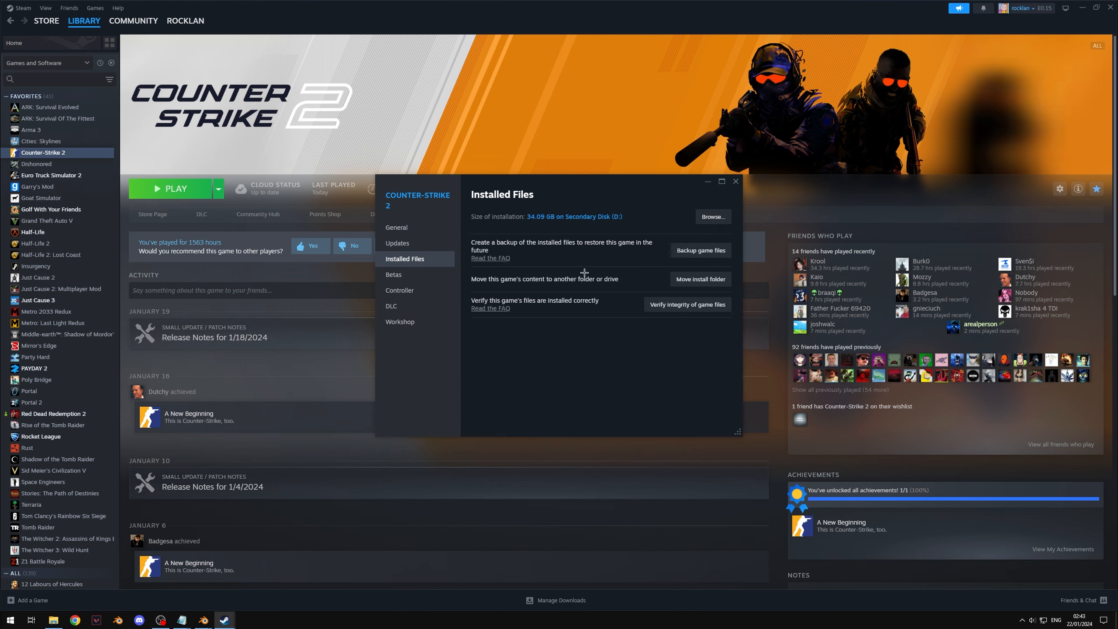
pyautogui.click(714, 218)
pyautogui.moveTo(621, 245); pyautogui.dragTo(644, 156)
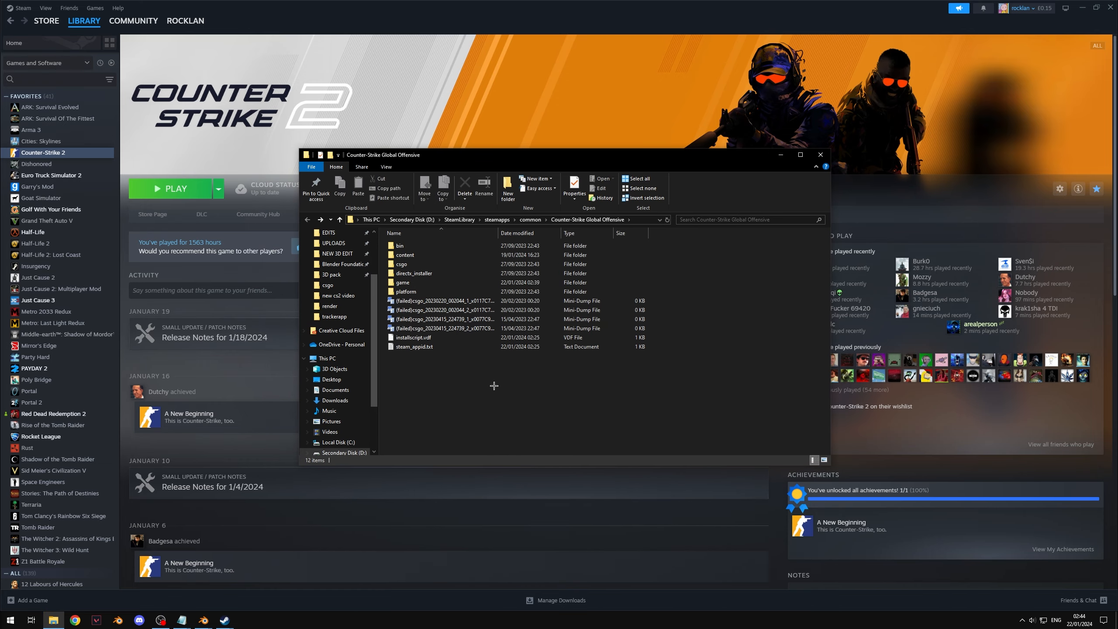
# Go to the game\csgo\maps folder of the Counter-Strike installation and copy its path
pyautogui.doubleClick(404, 282)
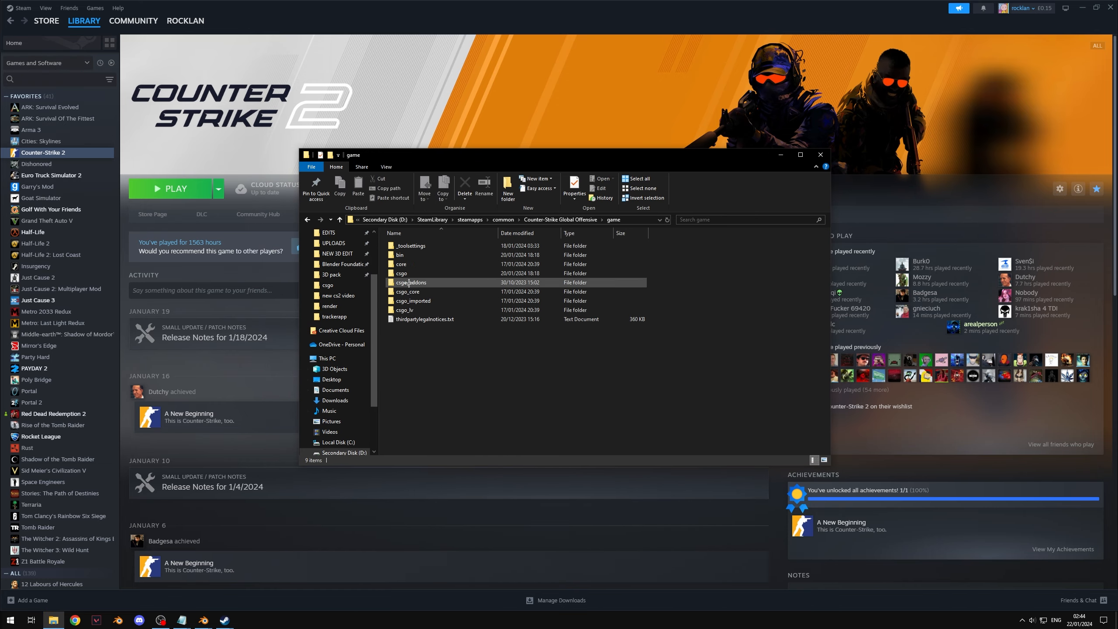
pyautogui.doubleClick(420, 274)
pyautogui.doubleClick(407, 291)
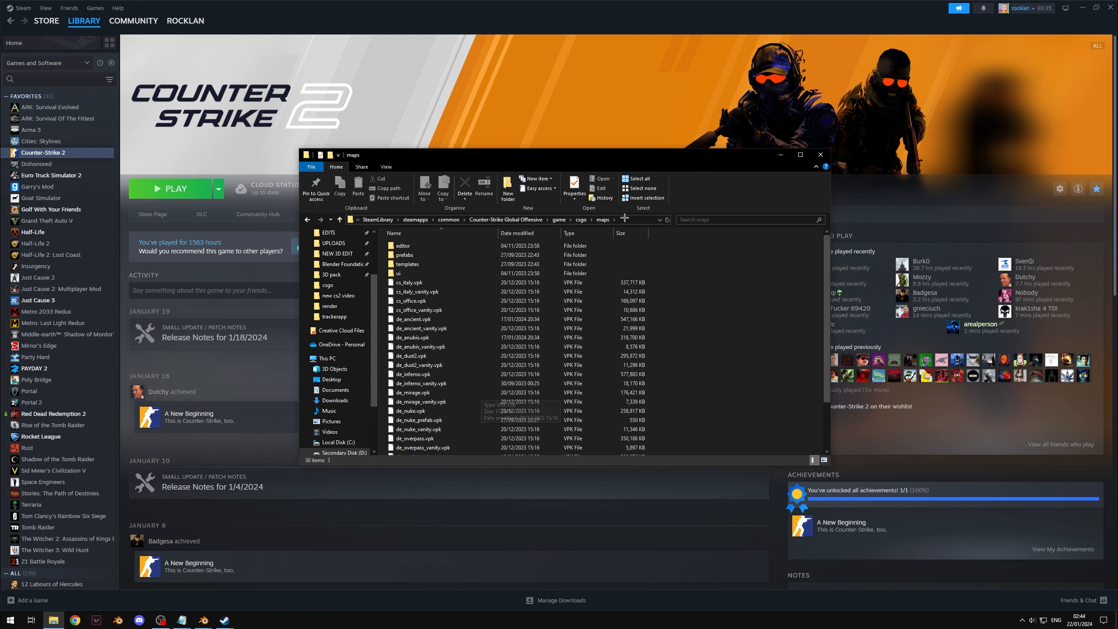
pyautogui.hotkey('ctrl', 'l')
pyautogui.hotkey('ctrl', 'c')
# Switch back to Blender and import de_dust2.vpk from the copied maps folder path with a world scale of 1
pyautogui.click(219, 594)
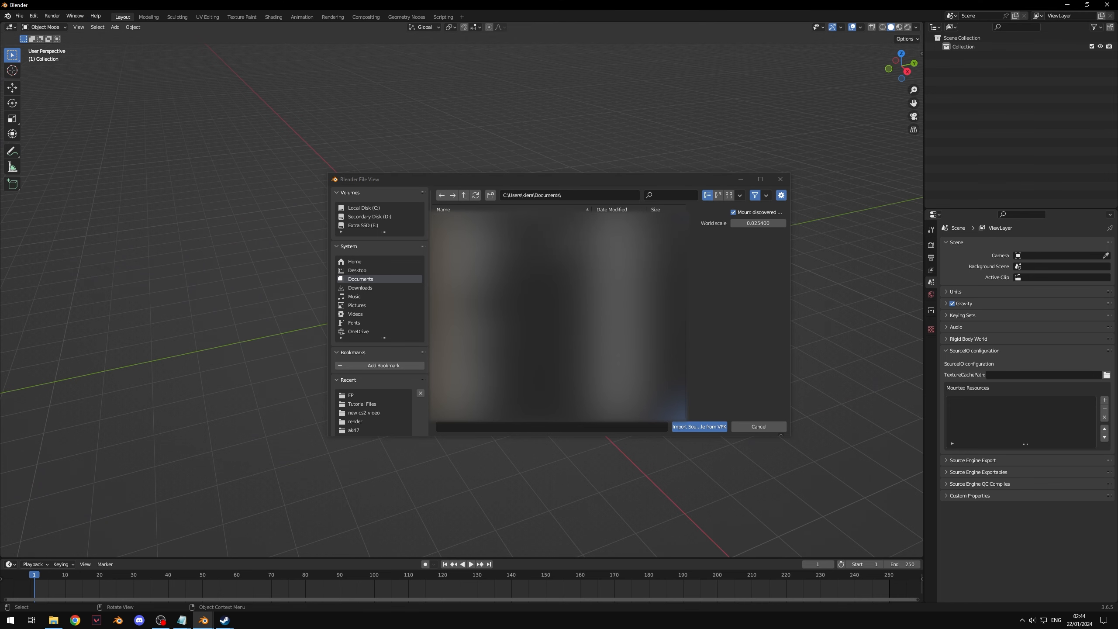
pyautogui.hotkey('ctrl', 'v')
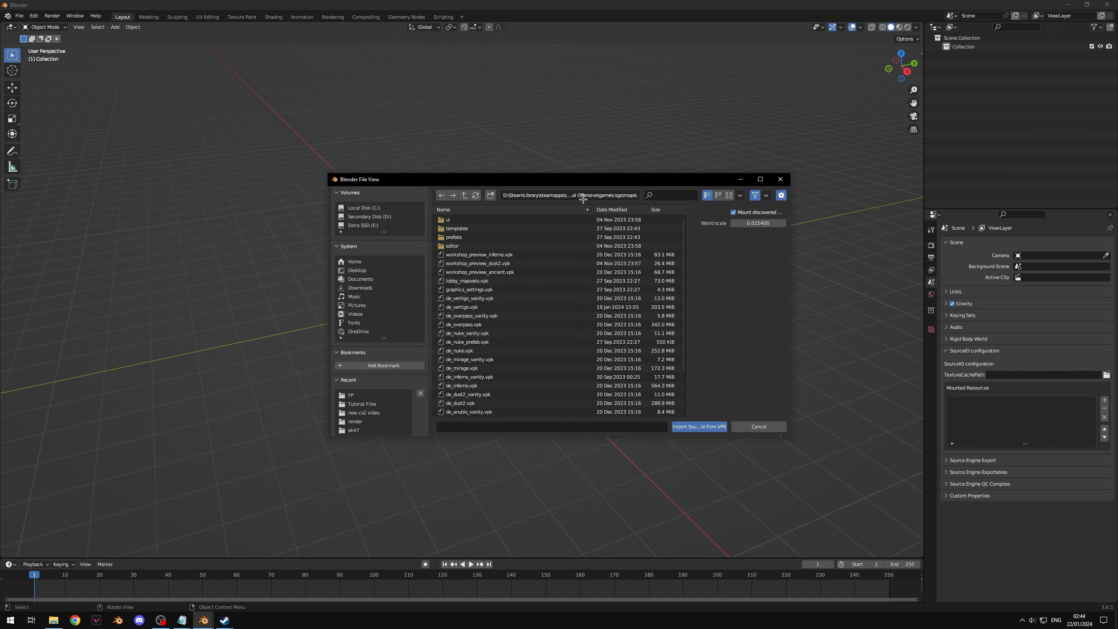
pyautogui.scroll(-3, 499, 315)
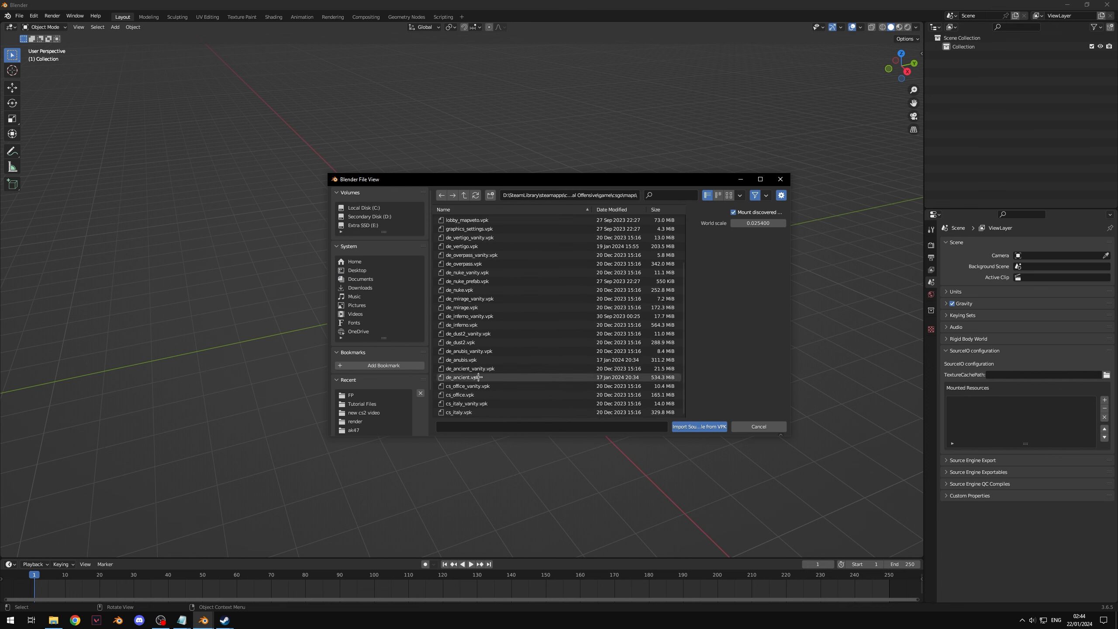
pyautogui.click(474, 343)
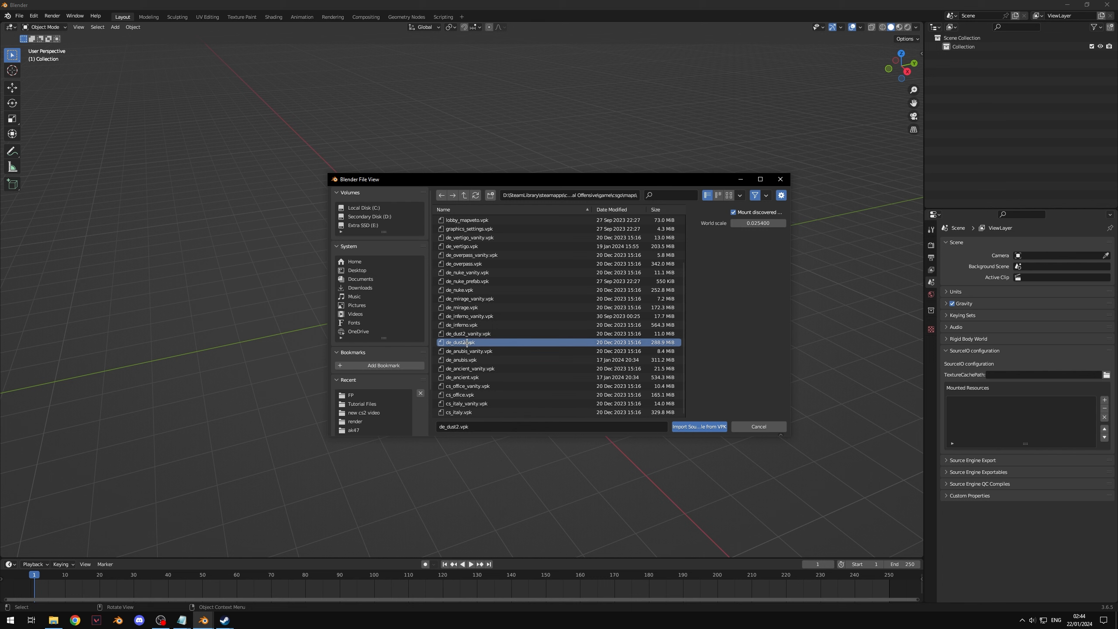
pyautogui.click(759, 224)
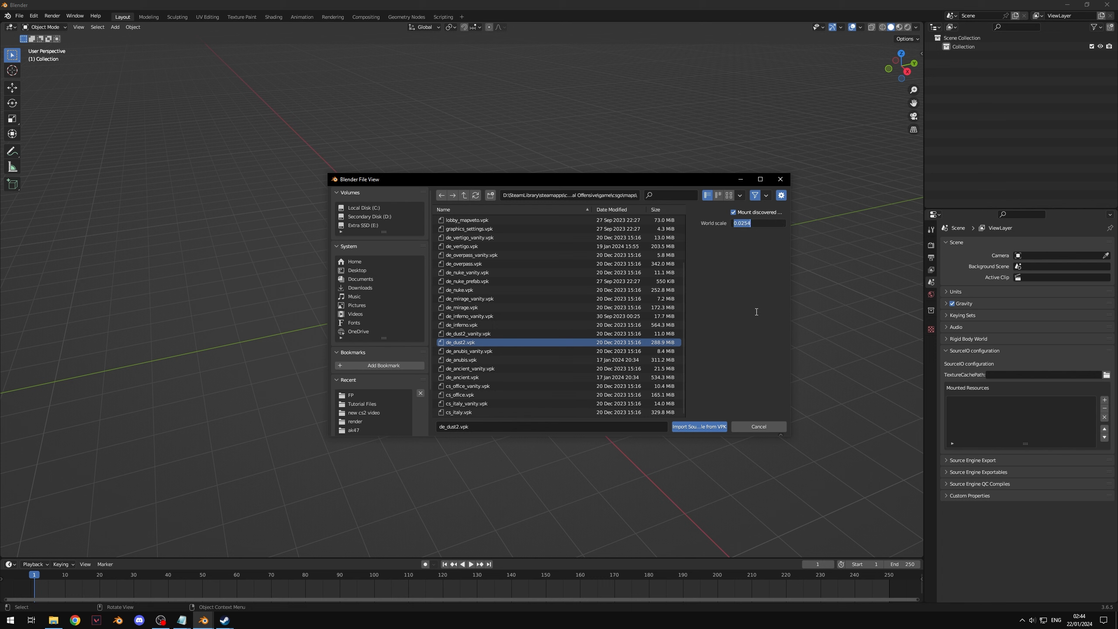
pyautogui.write('1')
pyautogui.press('Return')
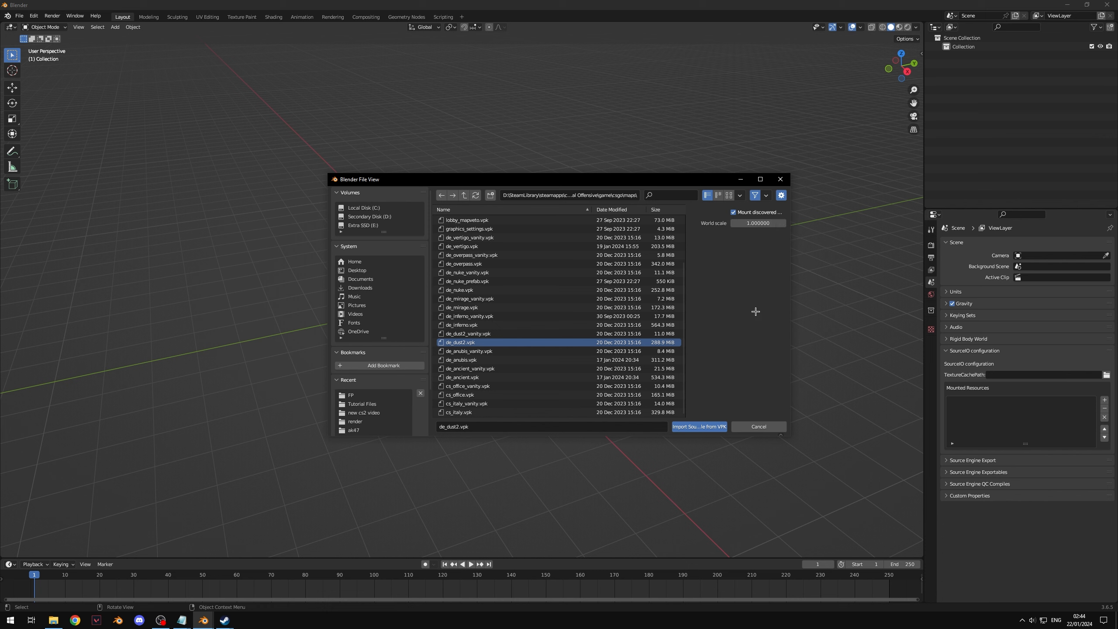
pyautogui.click(690, 427)
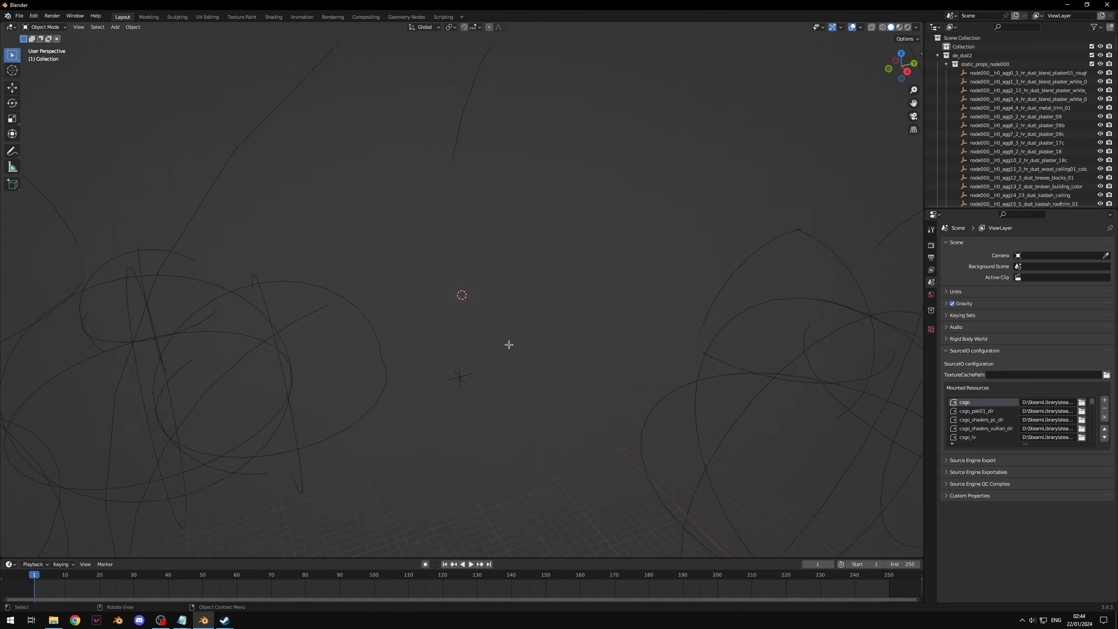
# Set the viewport's clip end to 100000 m so the whole imported map can be viewed
pyautogui.click(921, 54)
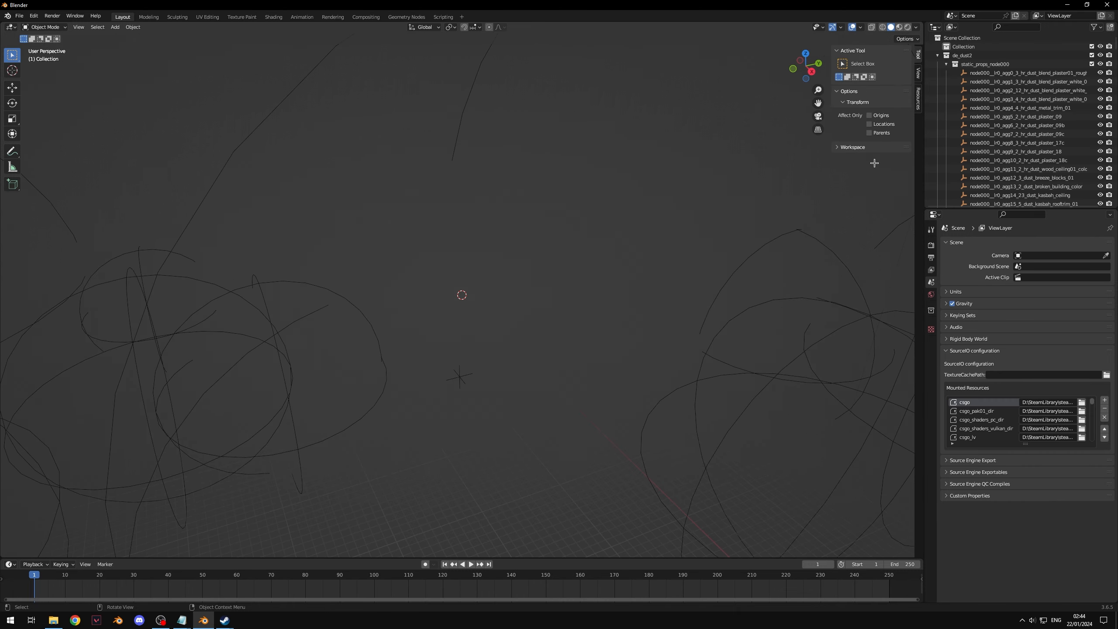
pyautogui.click(918, 74)
pyautogui.click(888, 82)
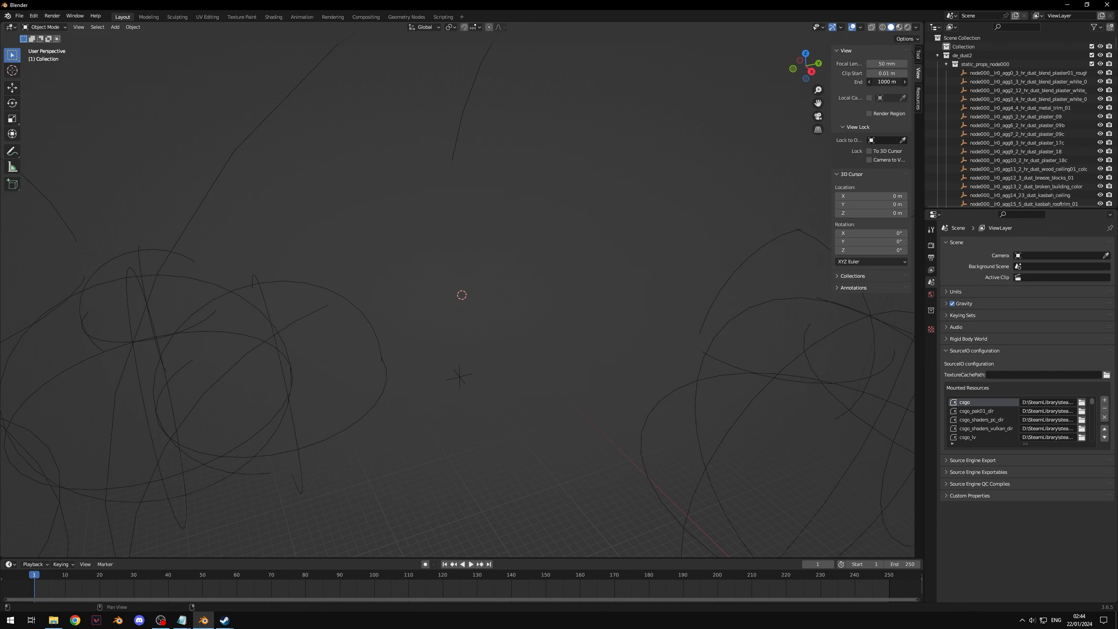
pyautogui.write('100000')
pyautogui.press('Return')
pyautogui.moveTo(581, 216); pyautogui.dragTo(469, 369, button='middle')
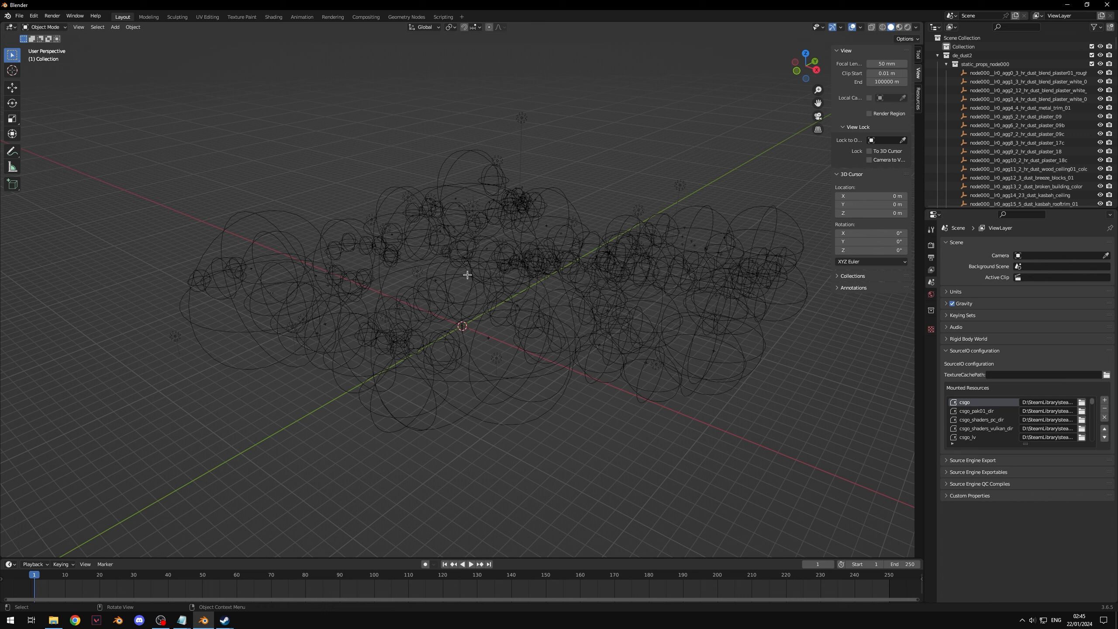
# Delete the de_dust2 subcollections from environment through lights with their hierarchy, keeping only static_props_node000
pyautogui.moveTo(944, 64); pyautogui.dragTo(946, 134)
pyautogui.click(973, 75)
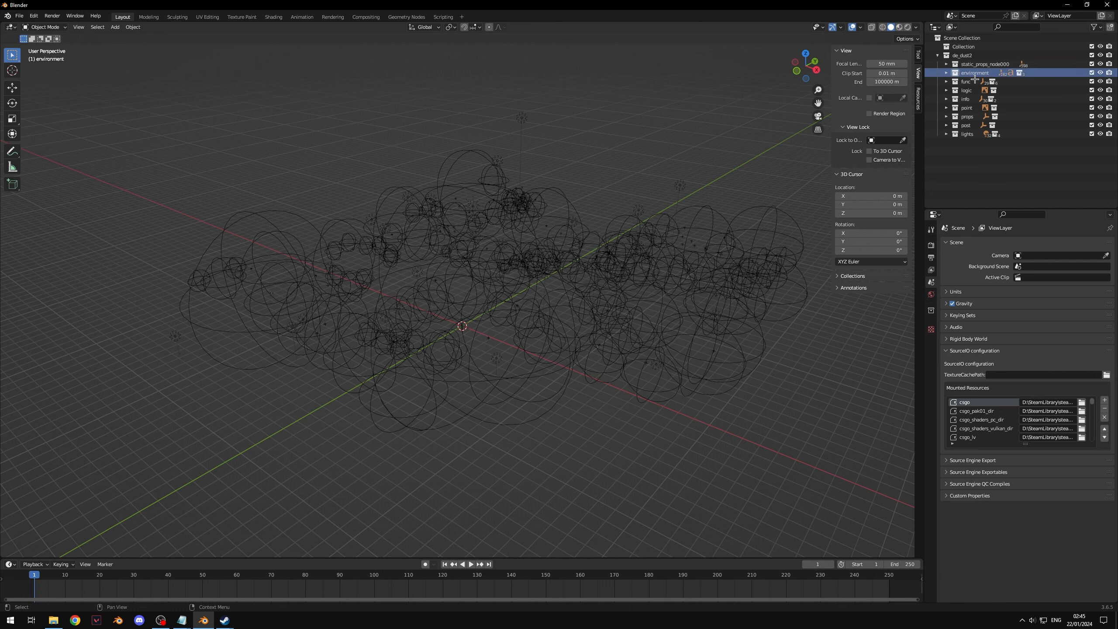
pyautogui.keyDown('shift'); pyautogui.click(974, 135); pyautogui.keyUp('shift')
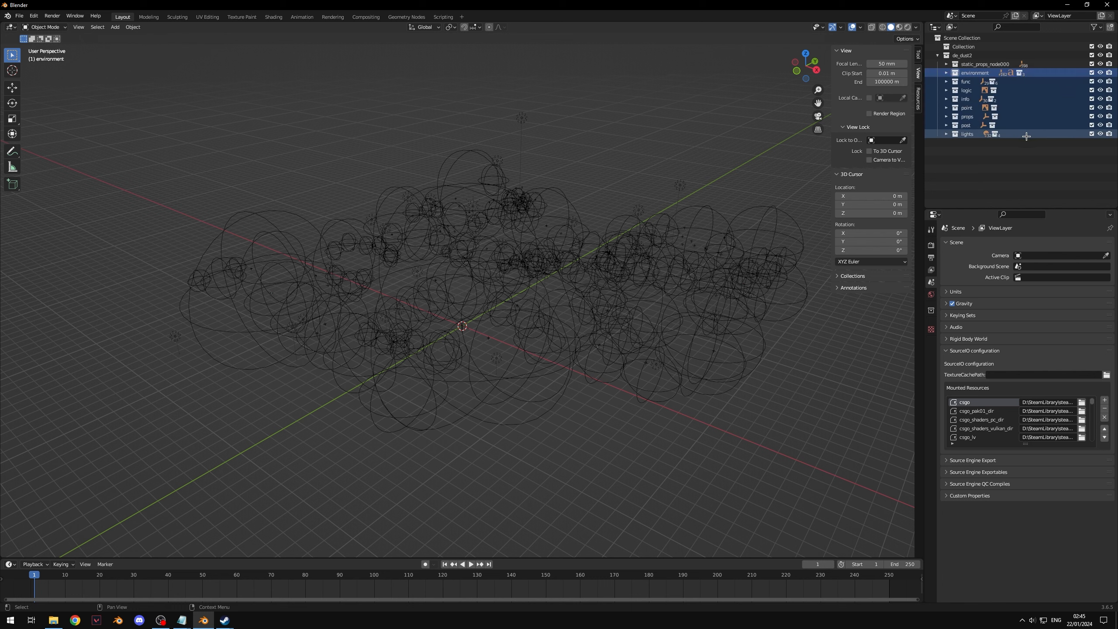
pyautogui.rightClick(985, 135)
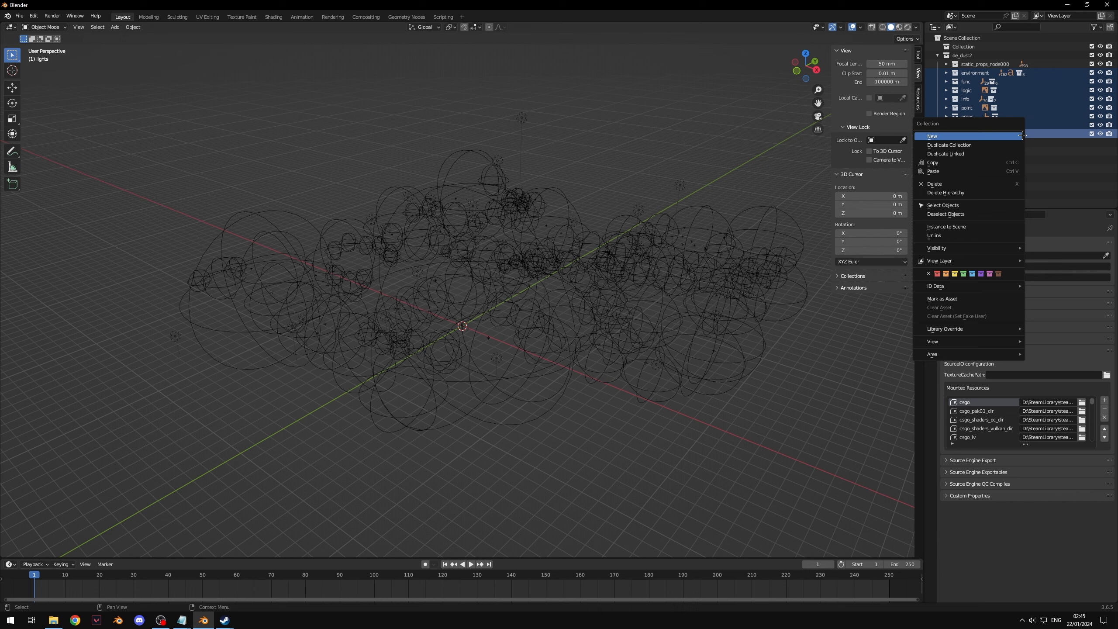
pyautogui.click(967, 193)
# Select all objects in static_props_node000 and turn off Use instances in the SourceIO entity loader
pyautogui.click(988, 73)
pyautogui.moveTo(1115, 42)
pyautogui.mouseDown()
pyautogui.moveTo(1116, 203)
pyautogui.moveTo(1115, 42)
pyautogui.mouseUp()
pyautogui.keyDown('shift'); pyautogui.click(1057, 199); pyautogui.keyUp('shift')
pyautogui.click(919, 153)
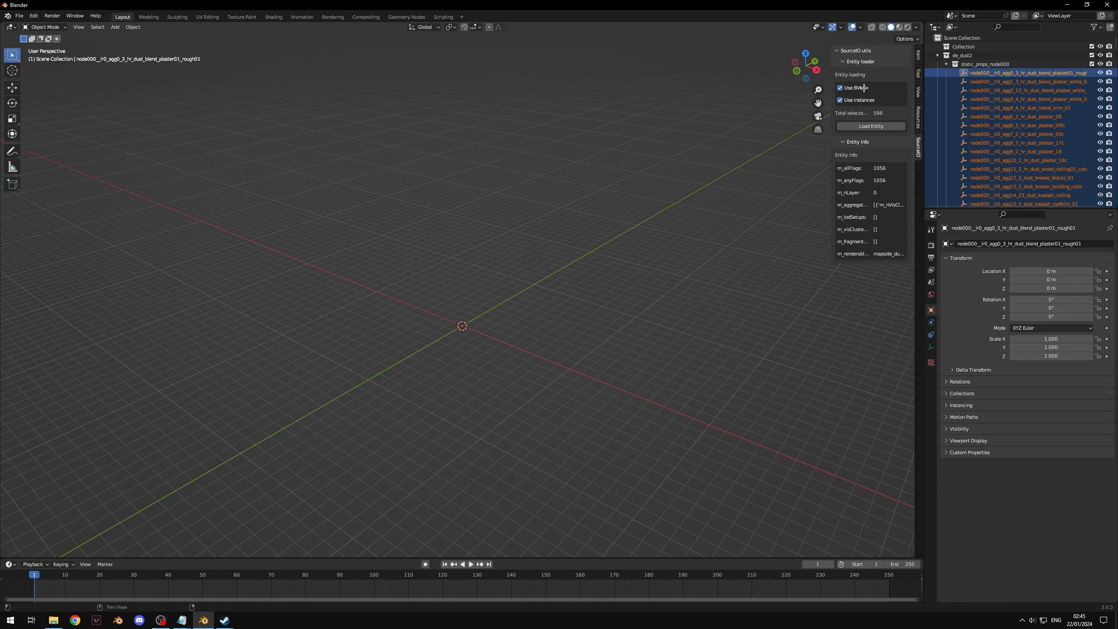
pyautogui.click(870, 102)
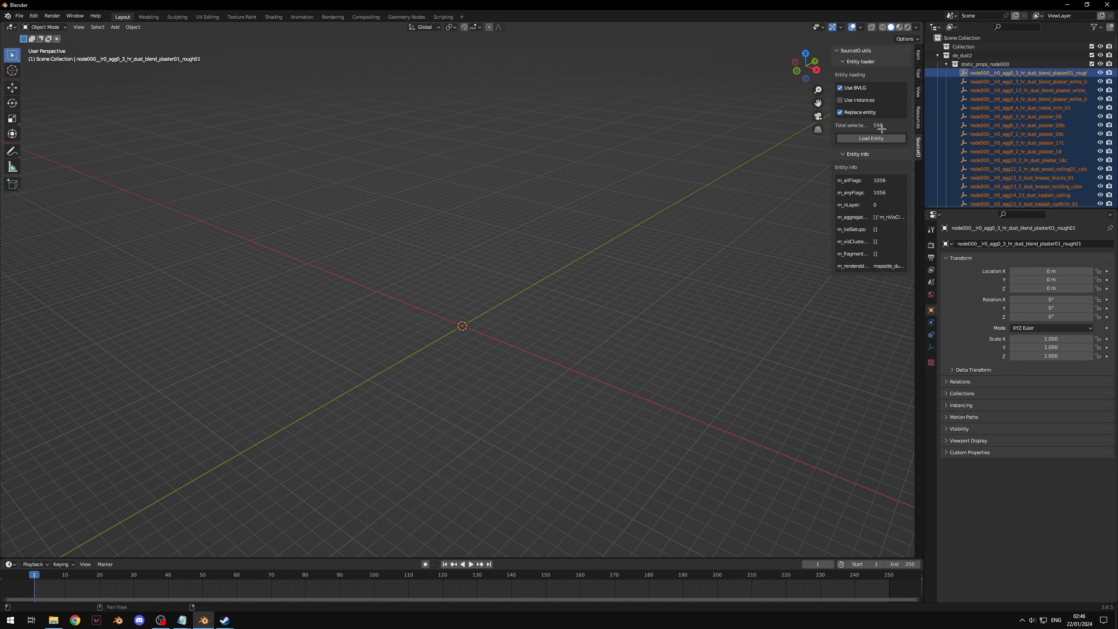
pyautogui.scroll(-8, 1025, 106)
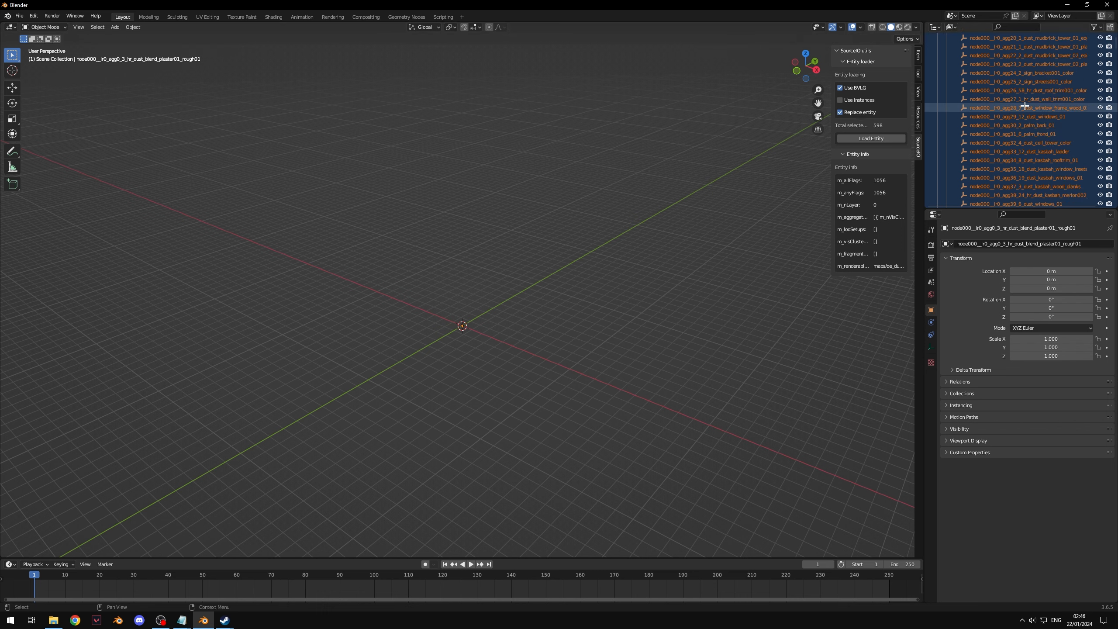
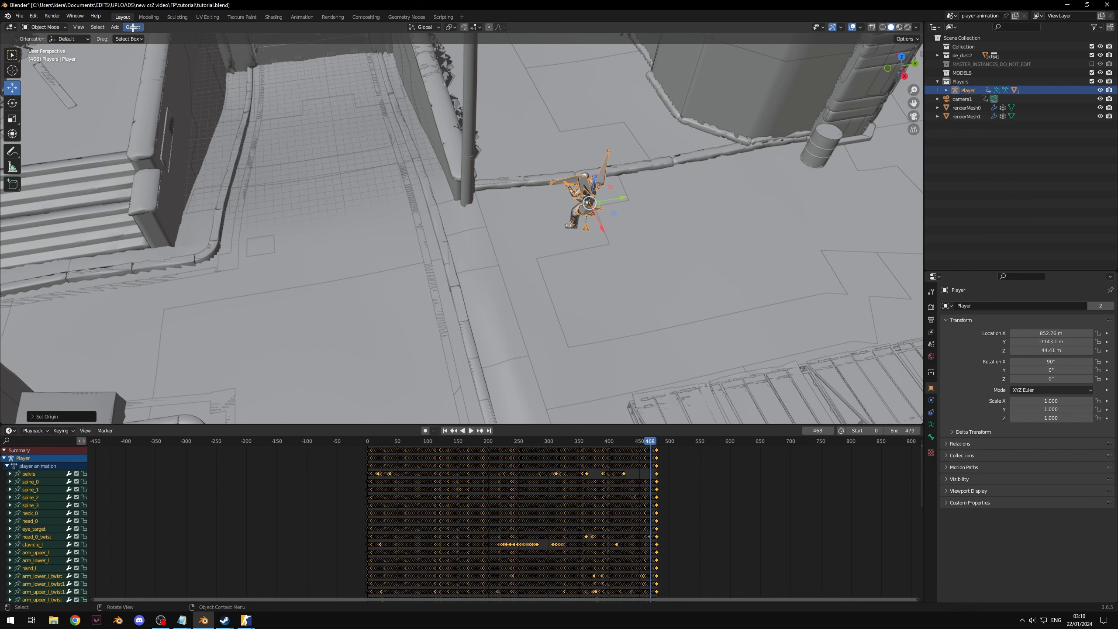
pyautogui.click(133, 27)
pyautogui.moveTo(147, 39)
pyautogui.scroll(3, 614, 217)
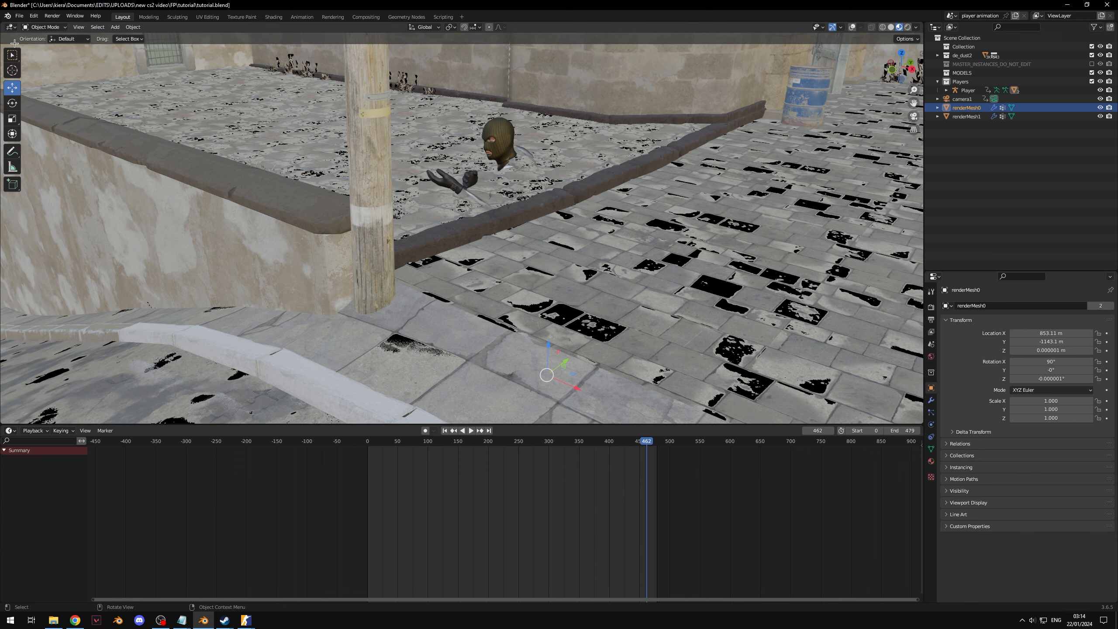
# Import tm_phoenix_varianta.gltf as glTF 2.0 from the copied tm_phoenix folder path and frame the imported character
pyautogui.click(20, 15)
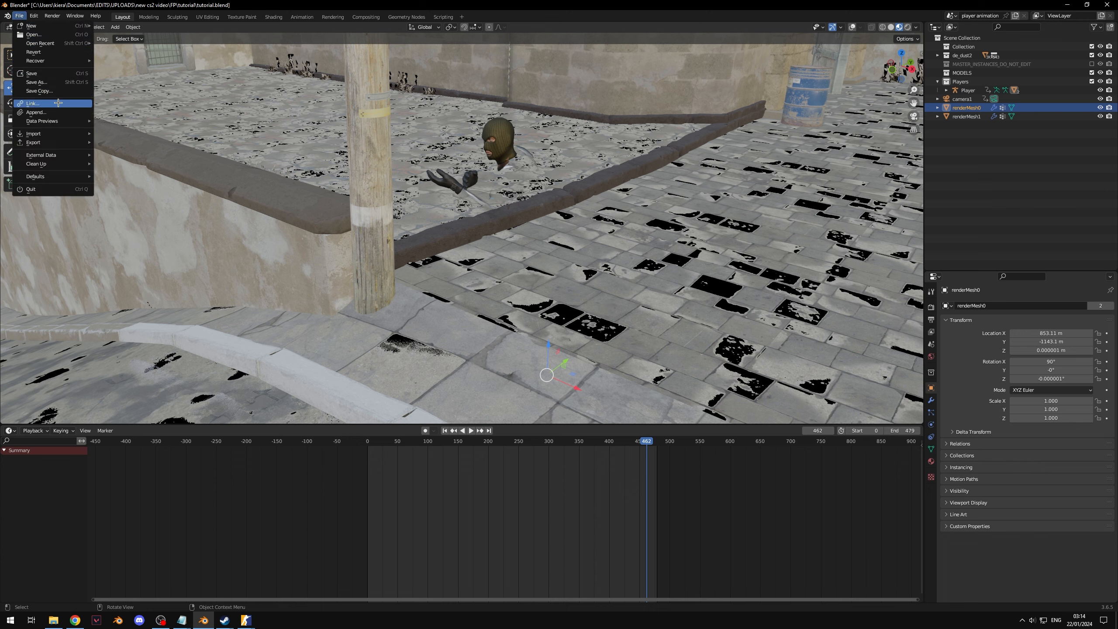
pyautogui.moveTo(57, 133)
pyautogui.click(158, 237)
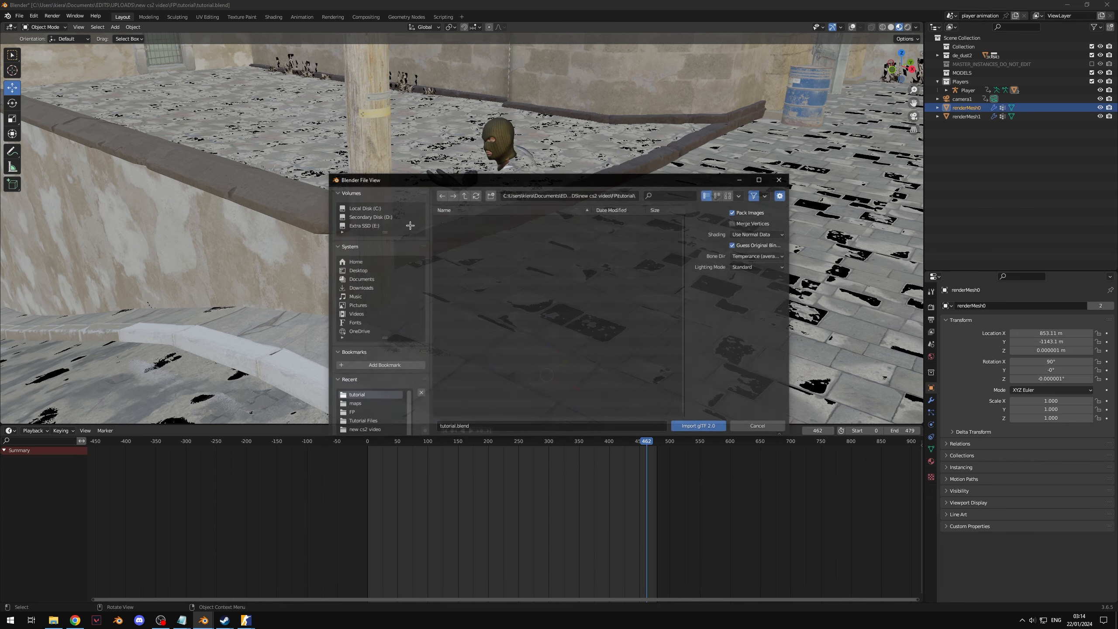
pyautogui.click(613, 195)
pyautogui.hotkey('ctrl', 'v')
pyautogui.press('Return')
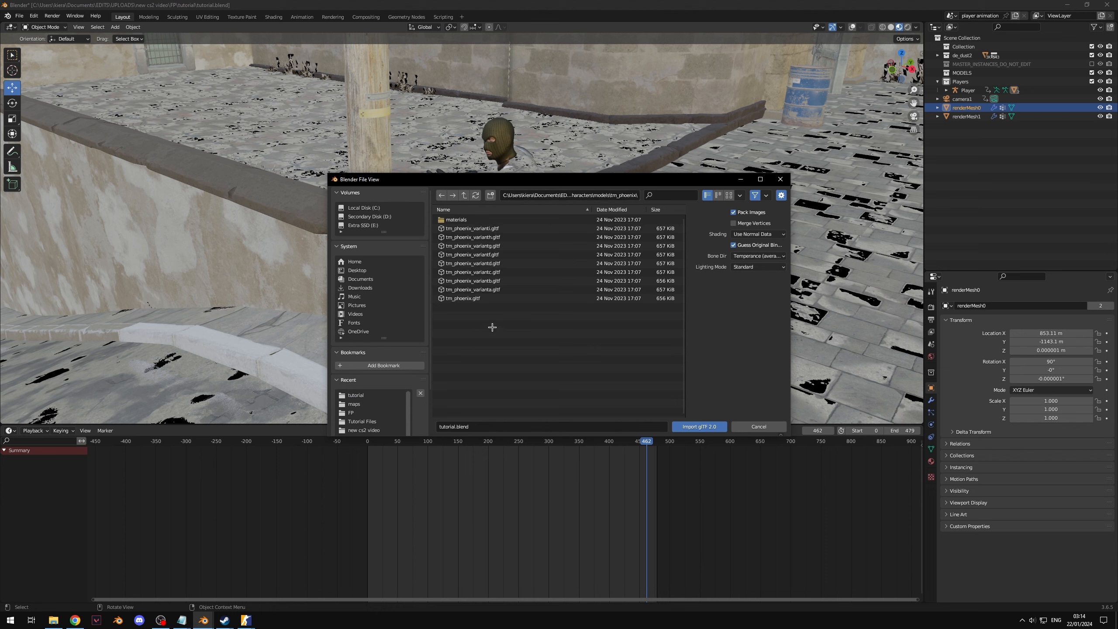
pyautogui.click(485, 290)
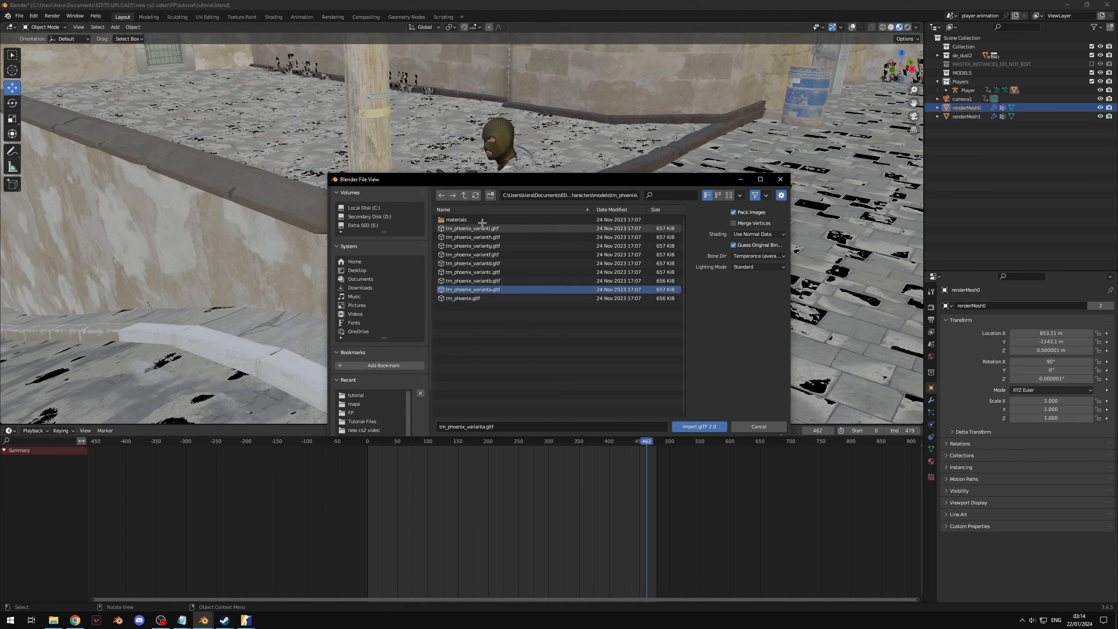
pyautogui.click(528, 165)
pyautogui.moveTo(529, 179); pyautogui.dragTo(792, 211)
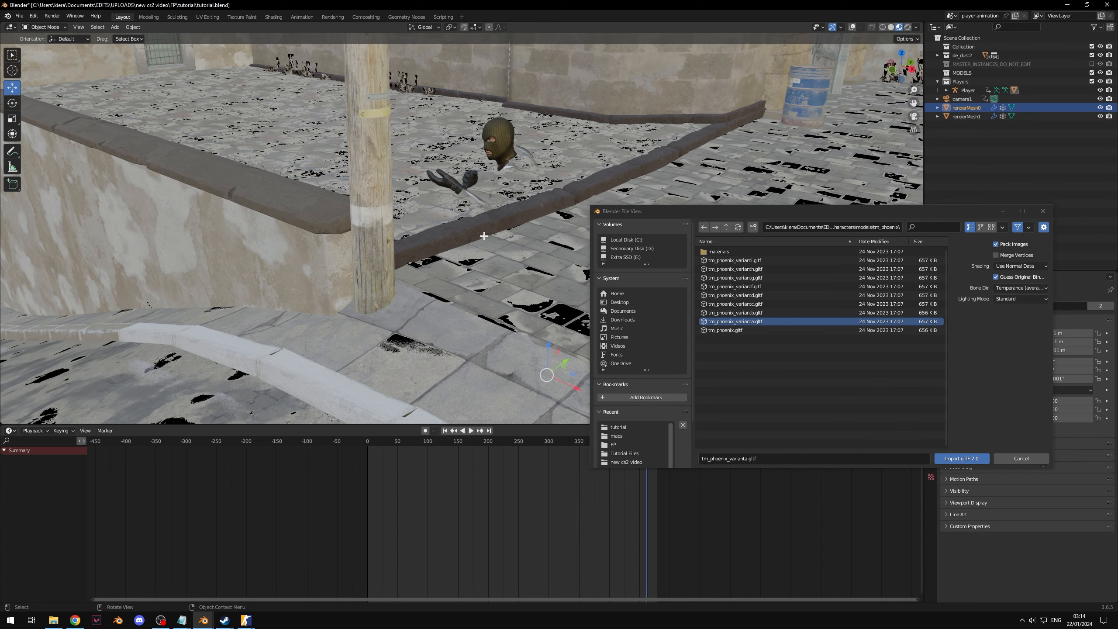
pyautogui.doubleClick(787, 322)
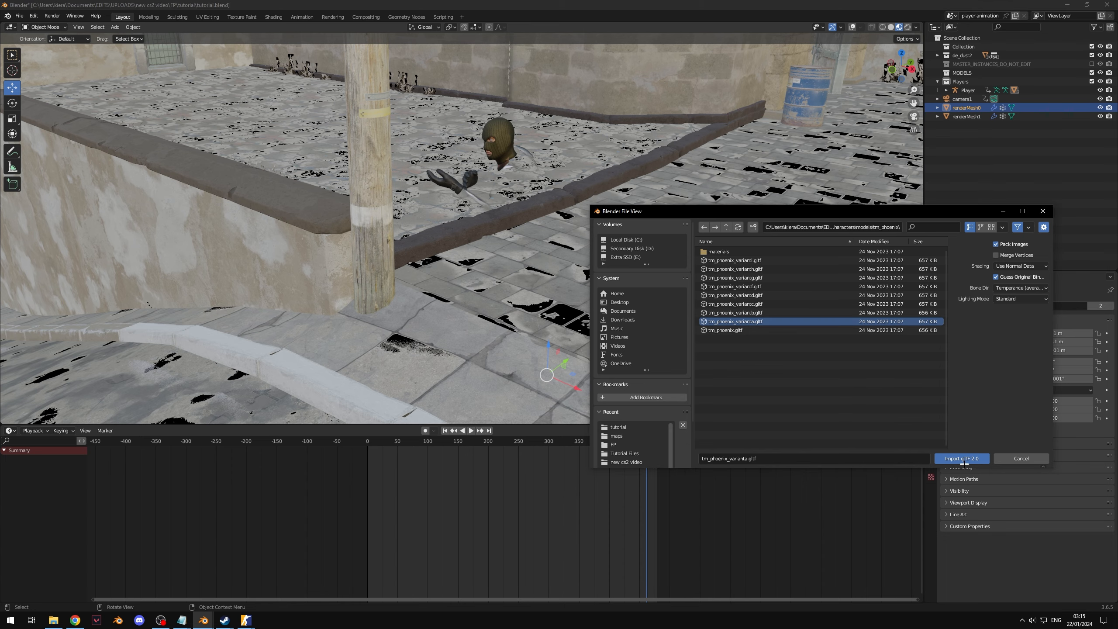
pyautogui.press('KP_Decimal')
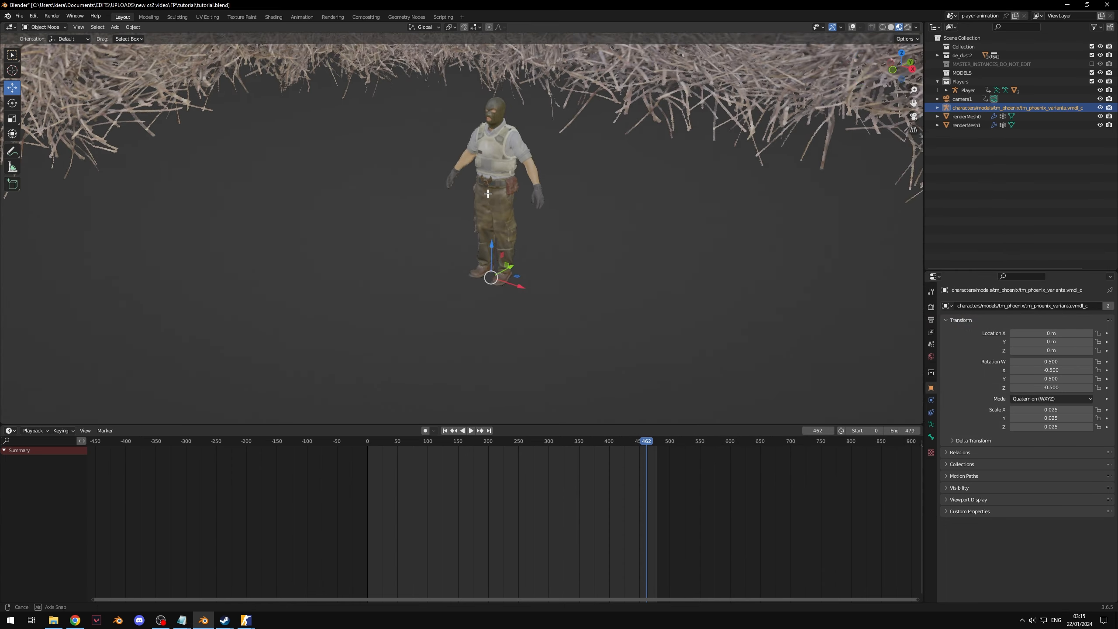
pyautogui.moveTo(493, 194)
pyautogui.mouseDown(button='middle')
pyautogui.moveTo(444, 232)
pyautogui.moveTo(497, 207)
pyautogui.moveTo(477, 187)
pyautogui.mouseUp(button='middle')
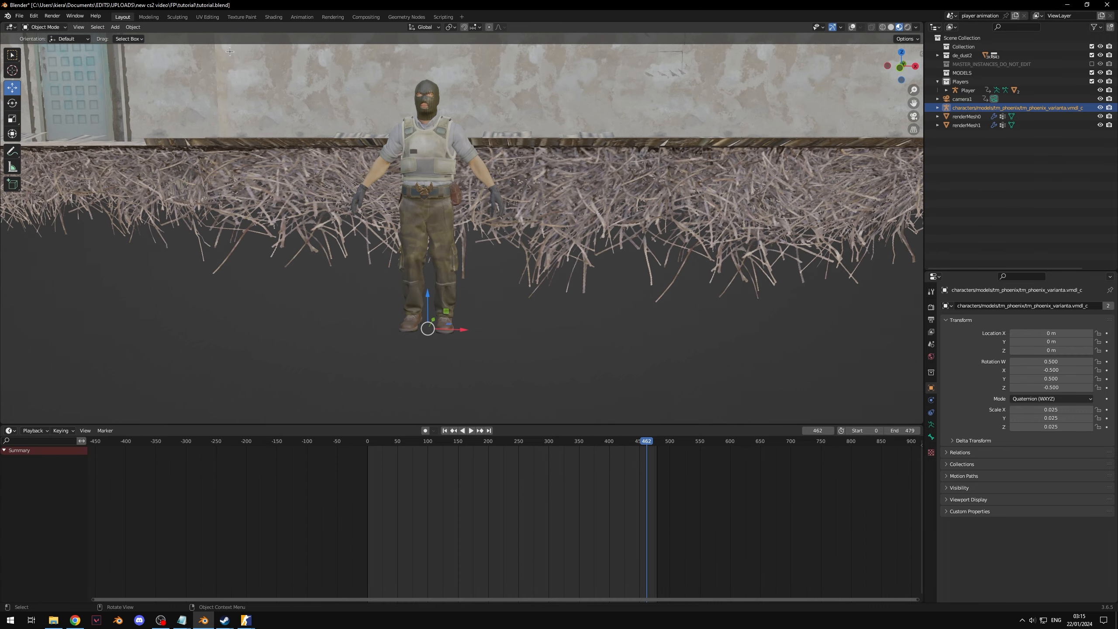
# Examine the imported character body's material slots in the Shading workspace
pyautogui.click(273, 17)
pyautogui.press('KP_Decimal')
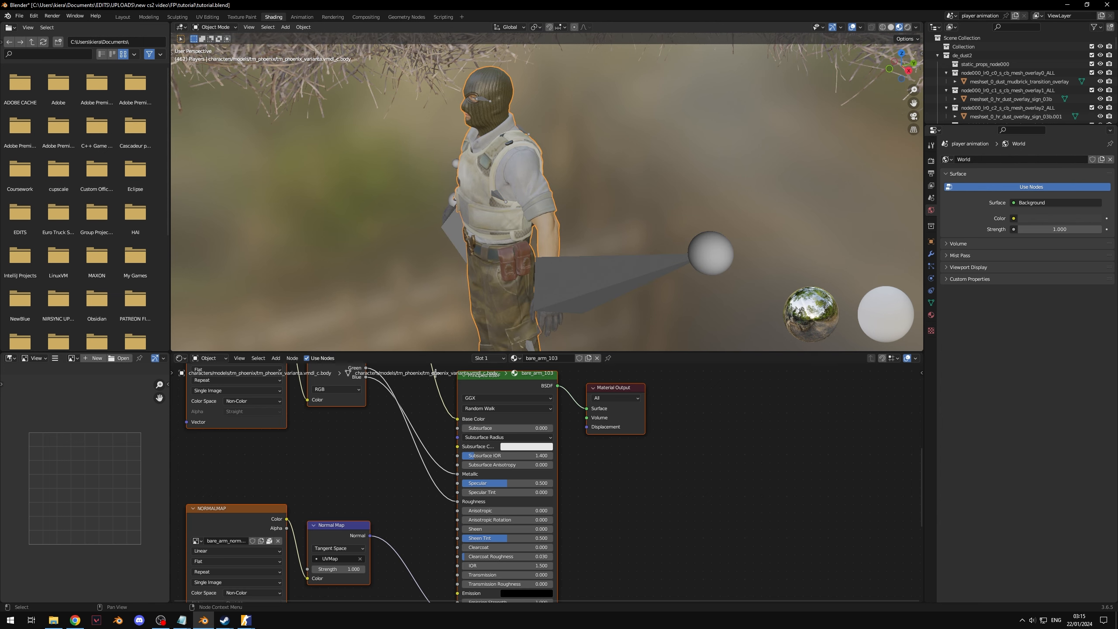
pyautogui.click(489, 357)
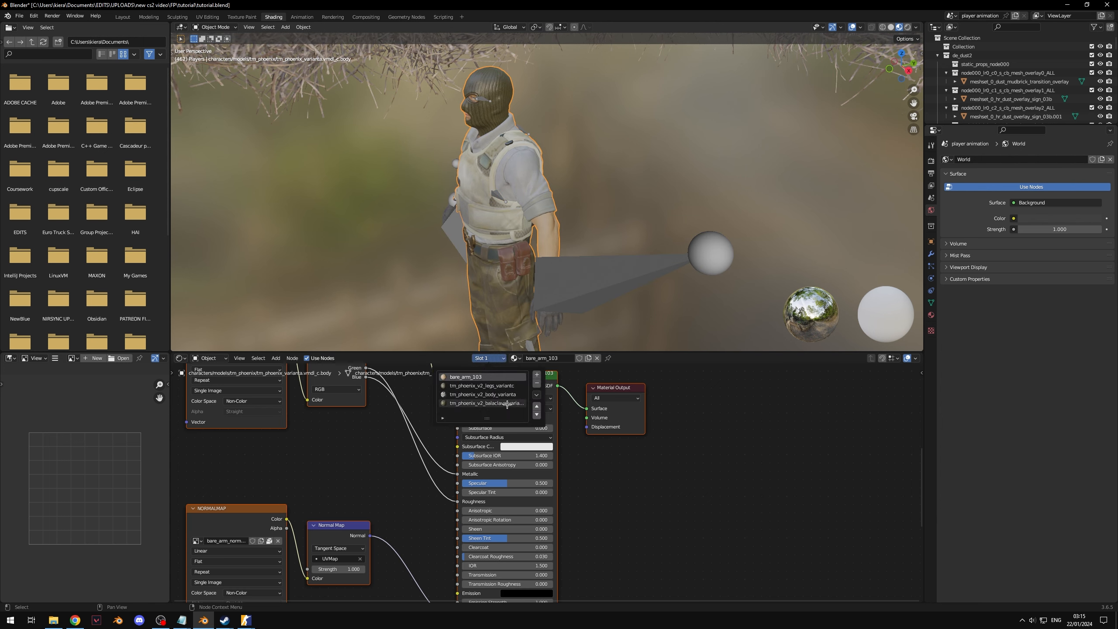
pyautogui.scroll(-15, 634, 174)
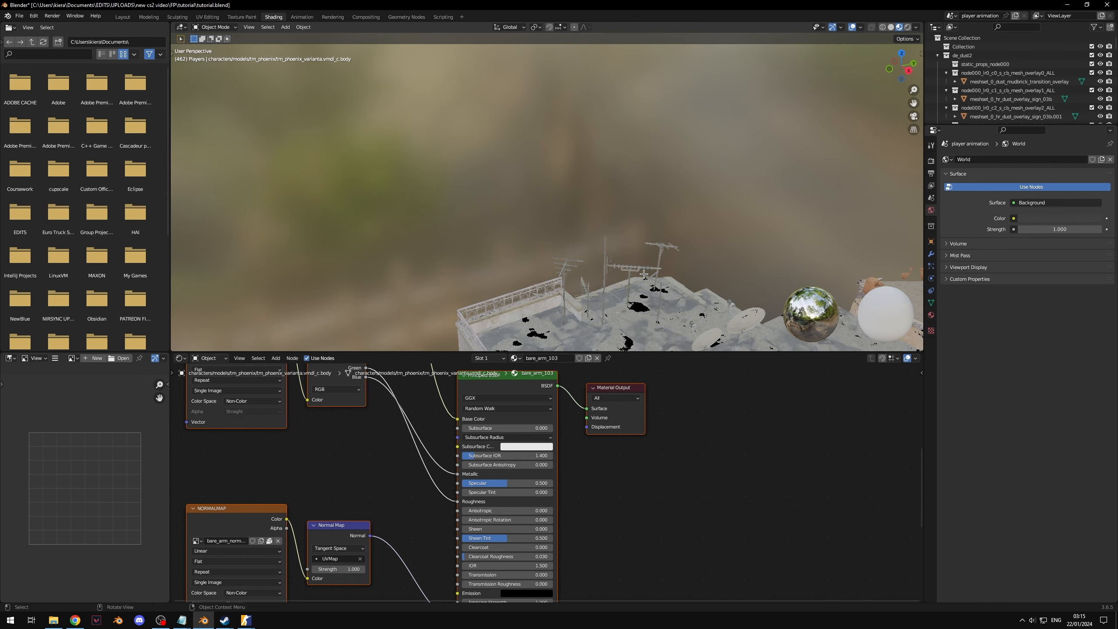
# Hide the Player armature and select the renderMesh0 character mesh
pyautogui.click(968, 91)
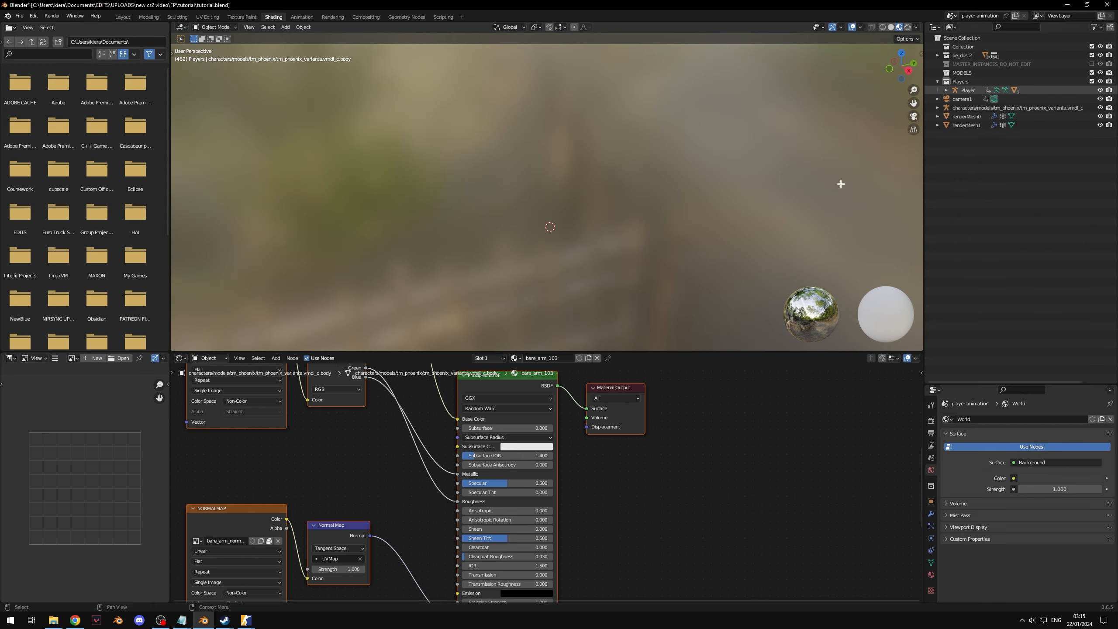
pyautogui.press('KP_Decimal')
pyautogui.moveTo(564, 243); pyautogui.dragTo(486, 165, button='middle')
pyautogui.scroll(9, 644, 255)
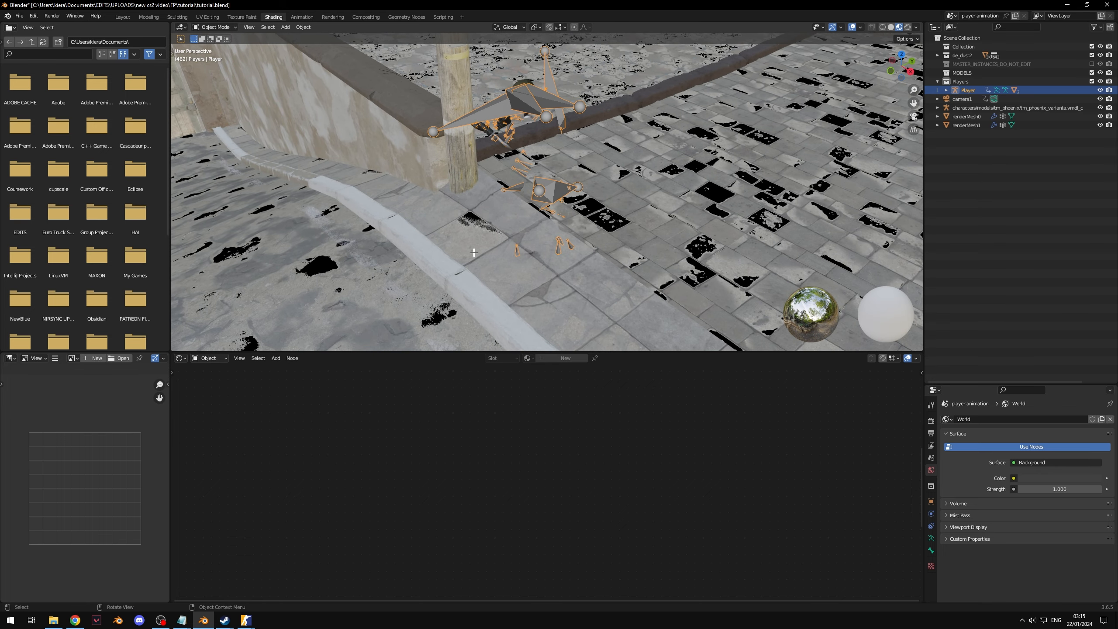
pyautogui.click(485, 165)
pyautogui.click(556, 112)
pyautogui.press('h')
pyautogui.click(525, 244)
pyautogui.moveTo(573, 147); pyautogui.dragTo(557, 157, button='middle')
# Assign the existing bare_arm_103 material to renderMesh0's first material slot
pyautogui.click(437, 359)
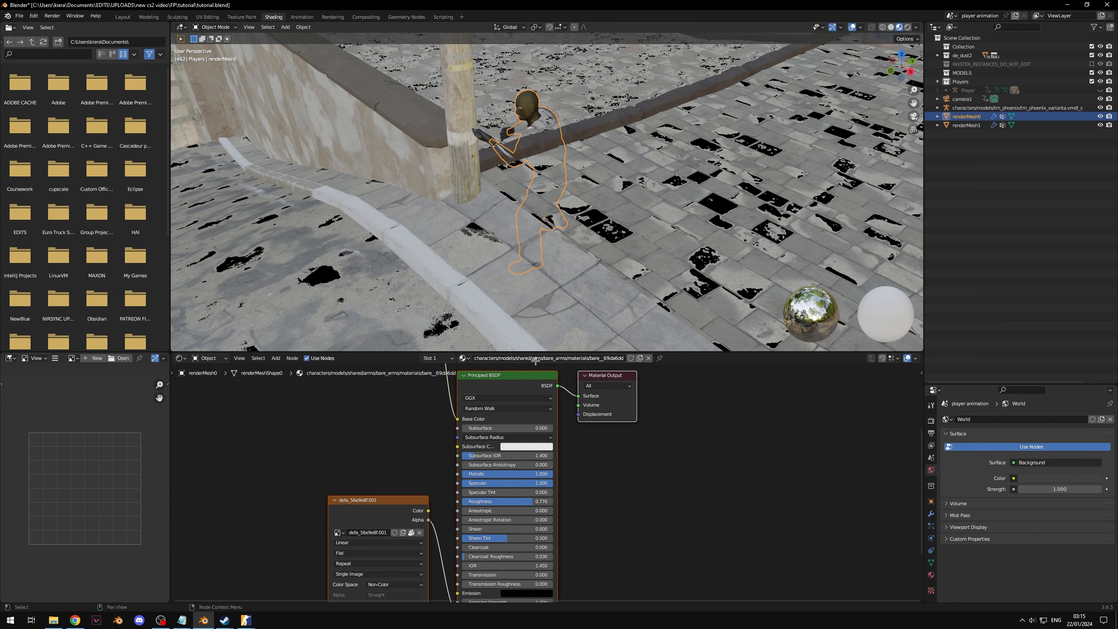
pyautogui.click(464, 358)
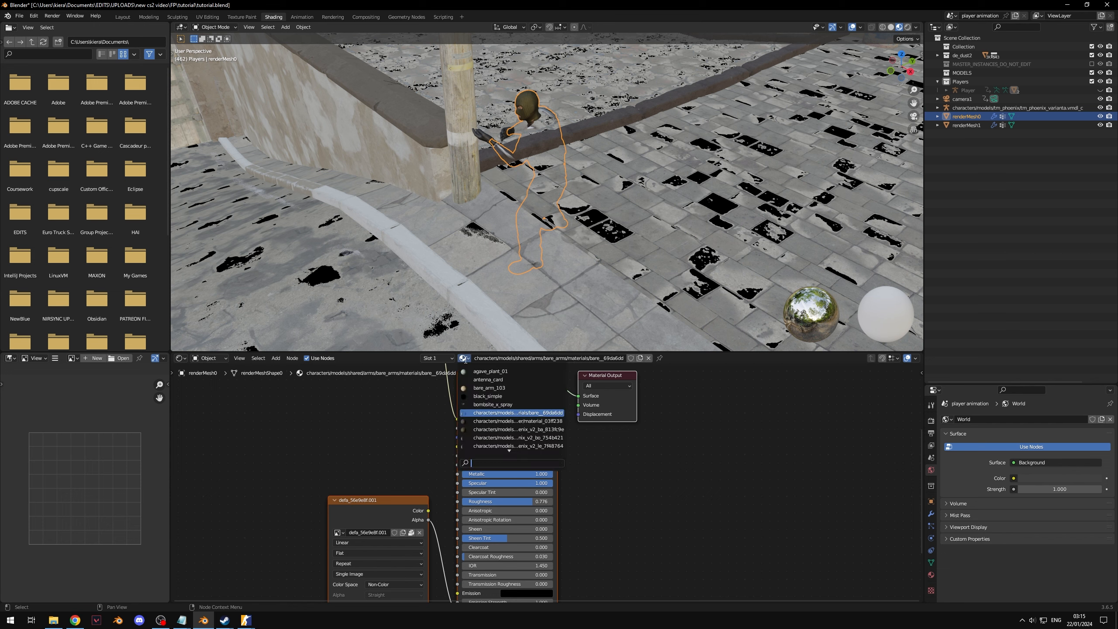
pyautogui.click(489, 387)
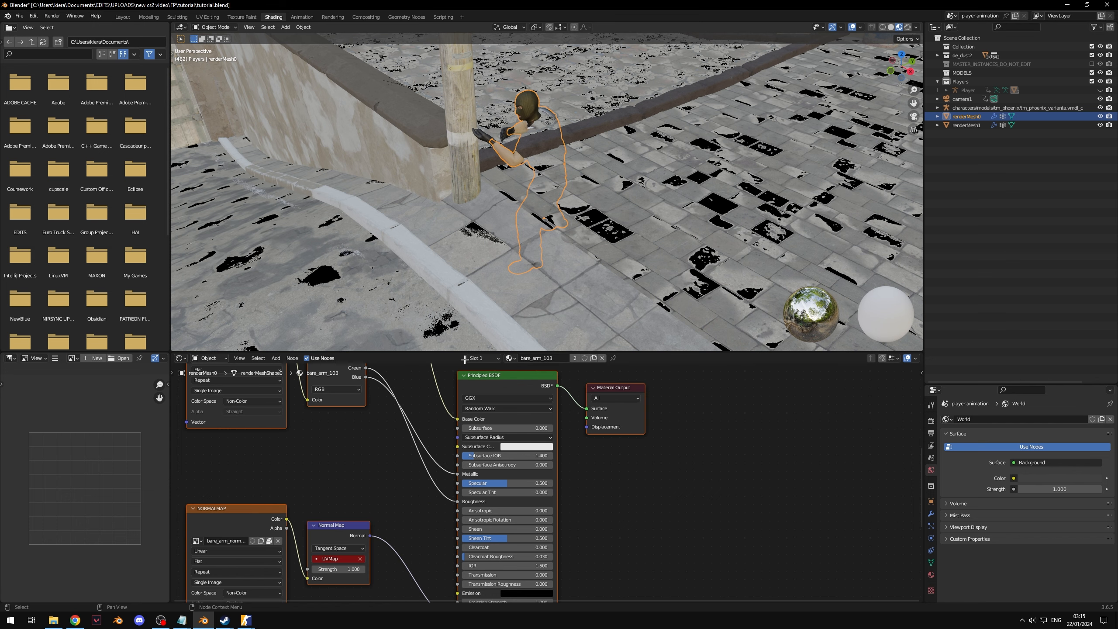
# Assign the tm_phoenix_v2_legs_variantc material to renderMesh0's second material slot
pyautogui.click(487, 358)
pyautogui.click(489, 387)
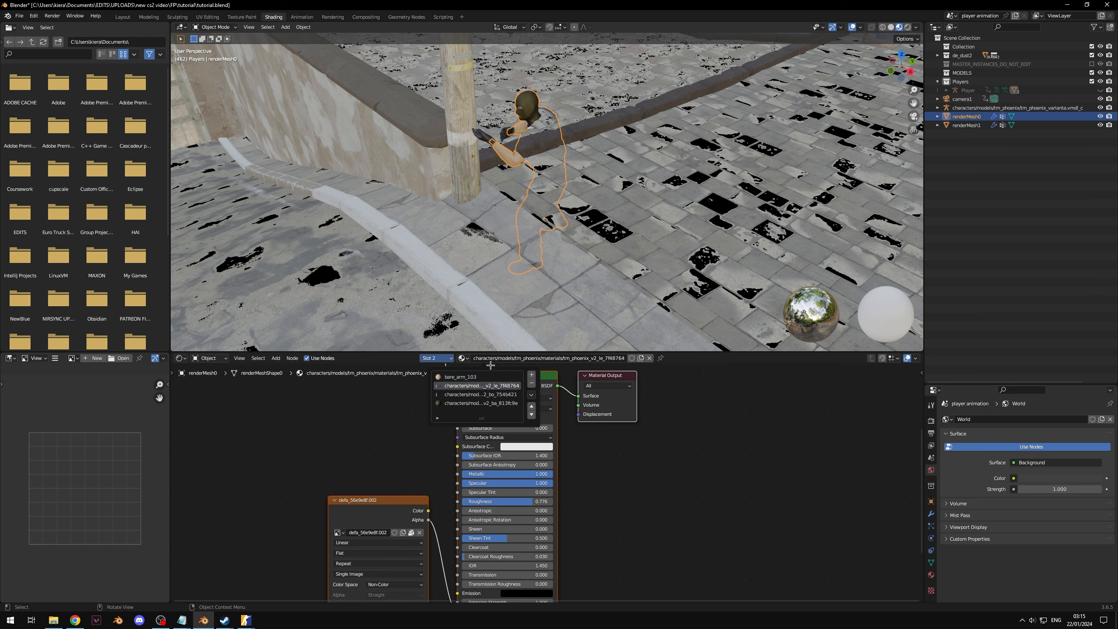
pyautogui.click(464, 358)
pyautogui.write('legs')
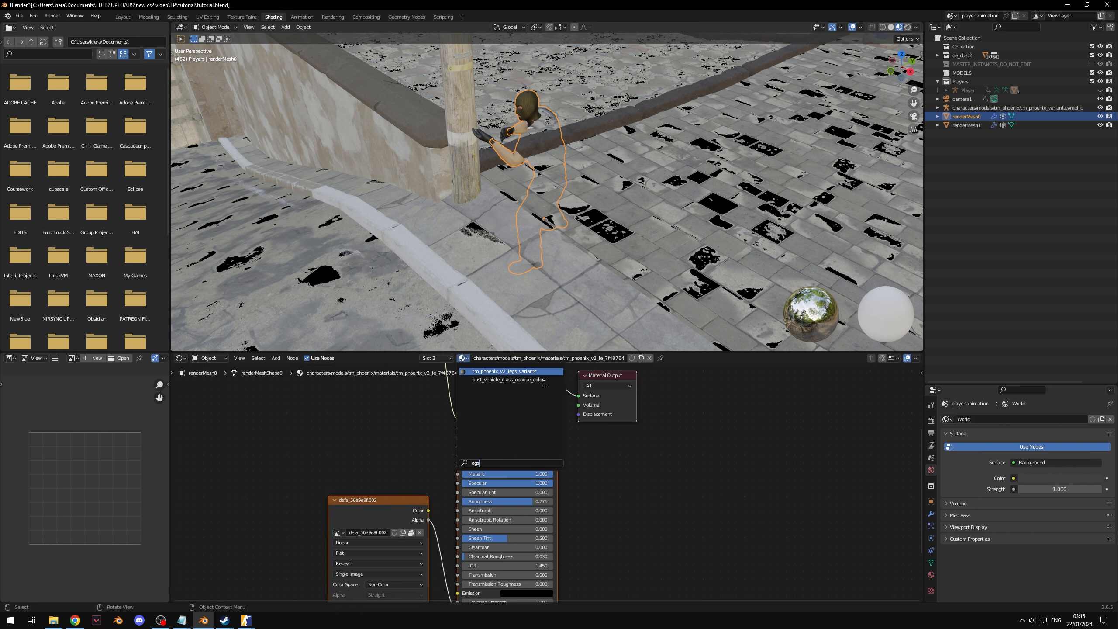
pyautogui.press('Return')
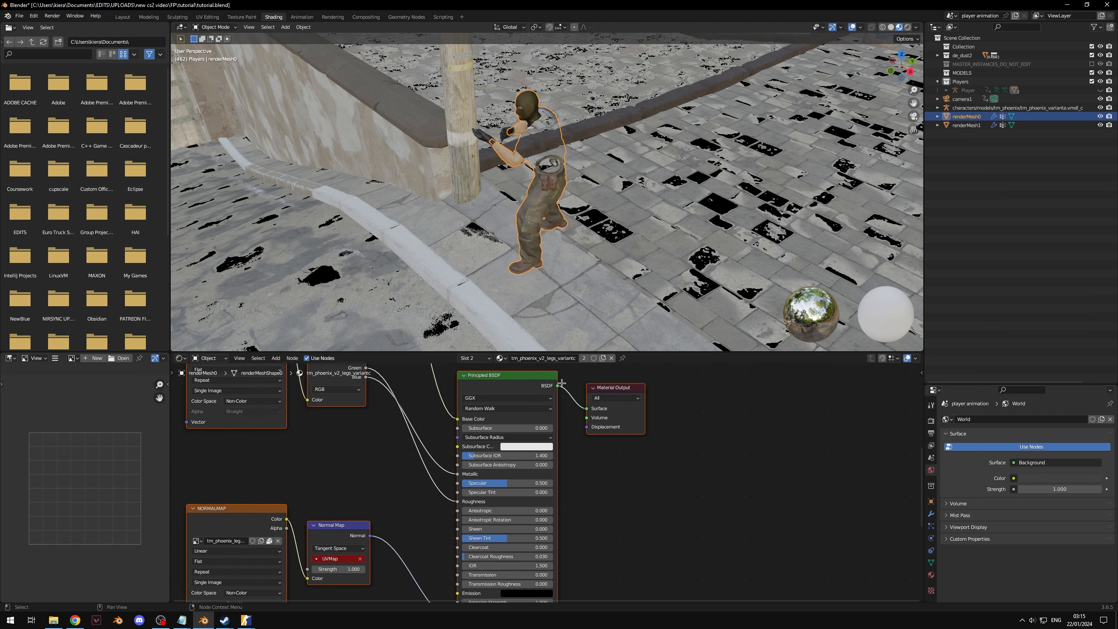
# Assign the tm_phoenix_v2_body_varianta material to renderMesh0's third material slot
pyautogui.click(474, 359)
pyautogui.click(479, 395)
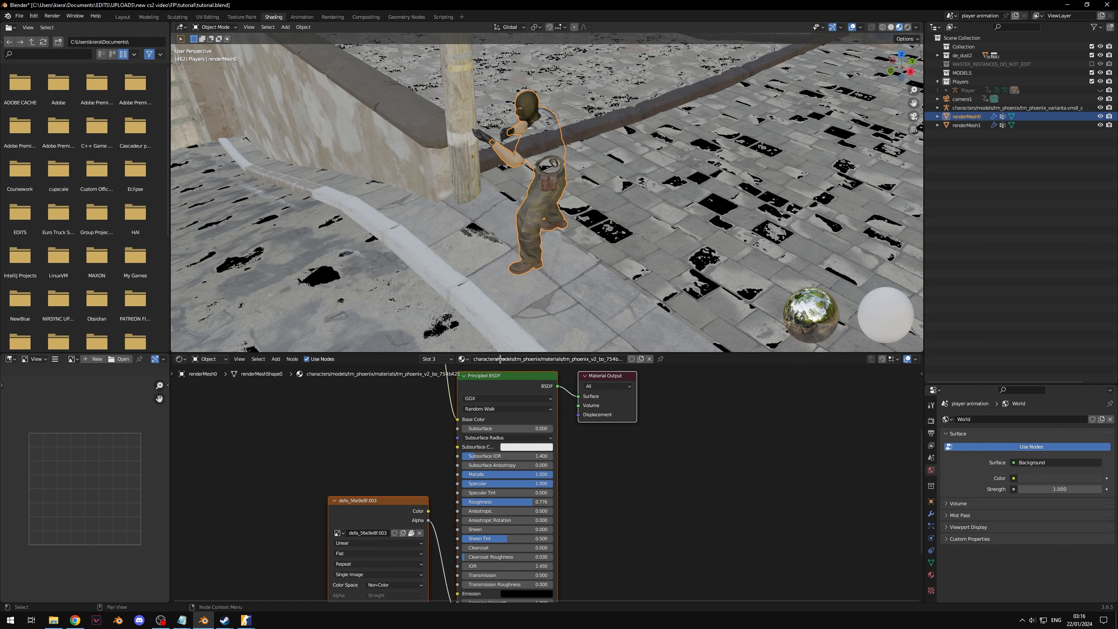
pyautogui.click(462, 359)
pyautogui.write('body')
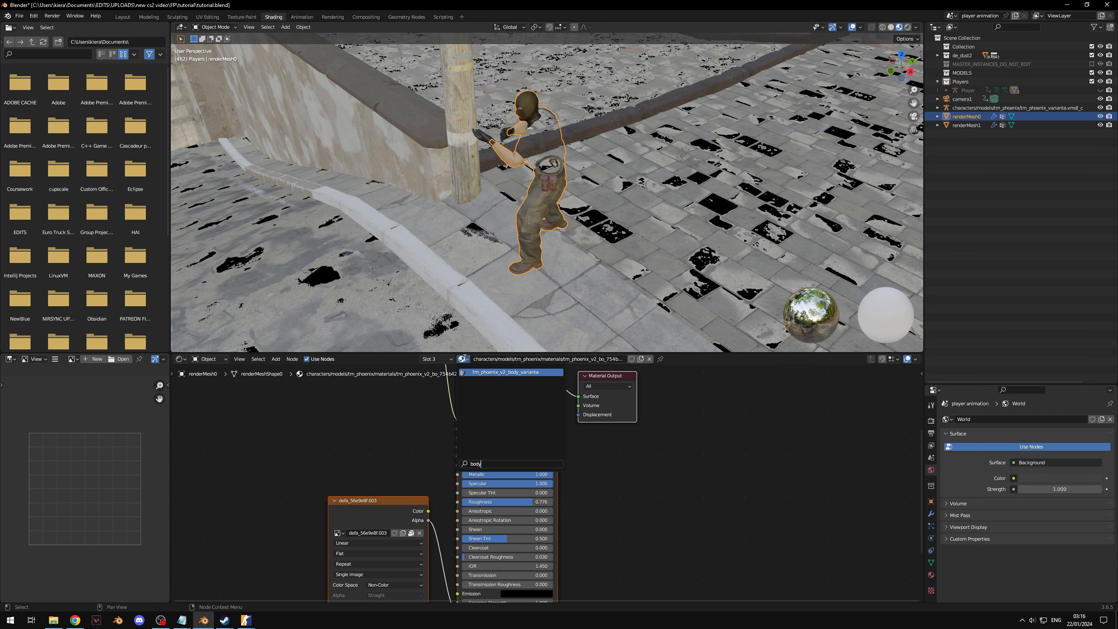
pyautogui.press('Return')
pyautogui.moveTo(525, 140)
pyautogui.mouseDown(button='middle')
pyautogui.moveTo(499, 148)
pyautogui.moveTo(532, 144)
pyautogui.mouseUp(button='middle')
# Assign tm_phoenix_v2_balaclava_varianta_103 to renderMesh0's fourth material slot and lower that material's specular
pyautogui.click(473, 358)
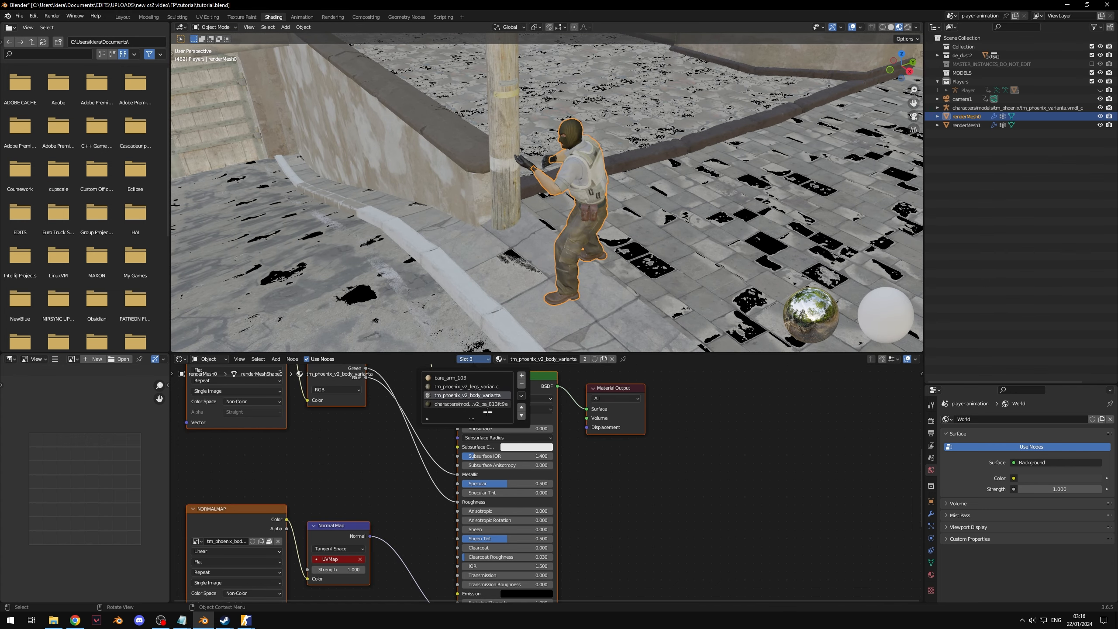
pyautogui.click(475, 409)
pyautogui.moveTo(537, 475)
pyautogui.mouseDown()
pyautogui.moveTo(462, 475)
pyautogui.moveTo(553, 475)
pyautogui.moveTo(470, 475)
pyautogui.moveTo(551, 476)
pyautogui.moveTo(513, 502)
pyautogui.moveTo(463, 502)
pyautogui.mouseUp()
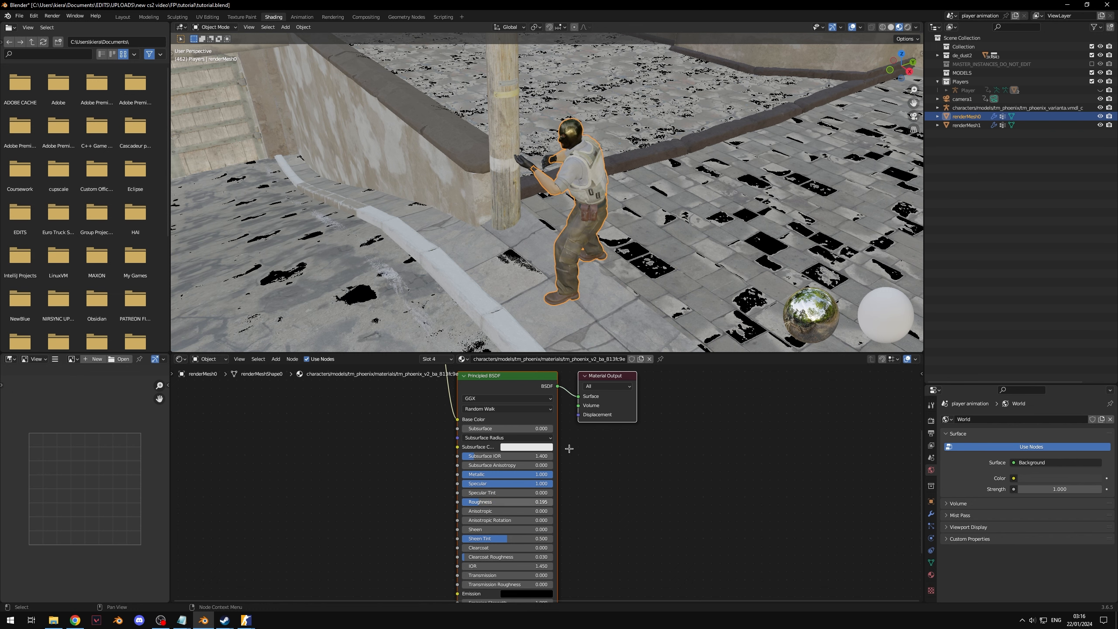
pyautogui.hotkey('ctrl', 'z')
pyautogui.click(463, 359)
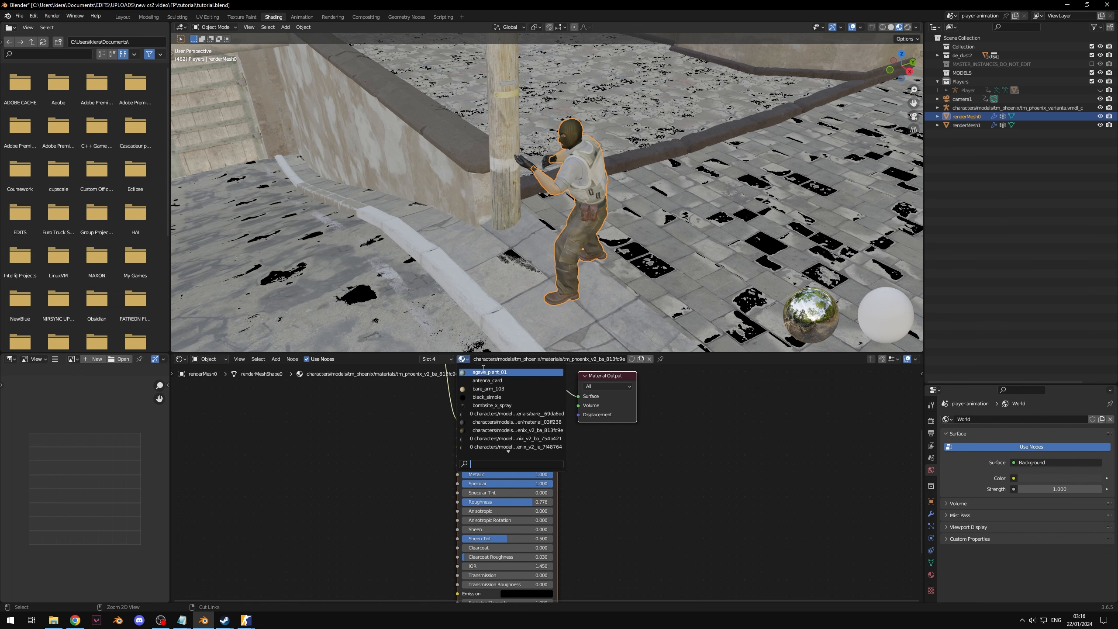
pyautogui.write('bala')
pyautogui.click(483, 369)
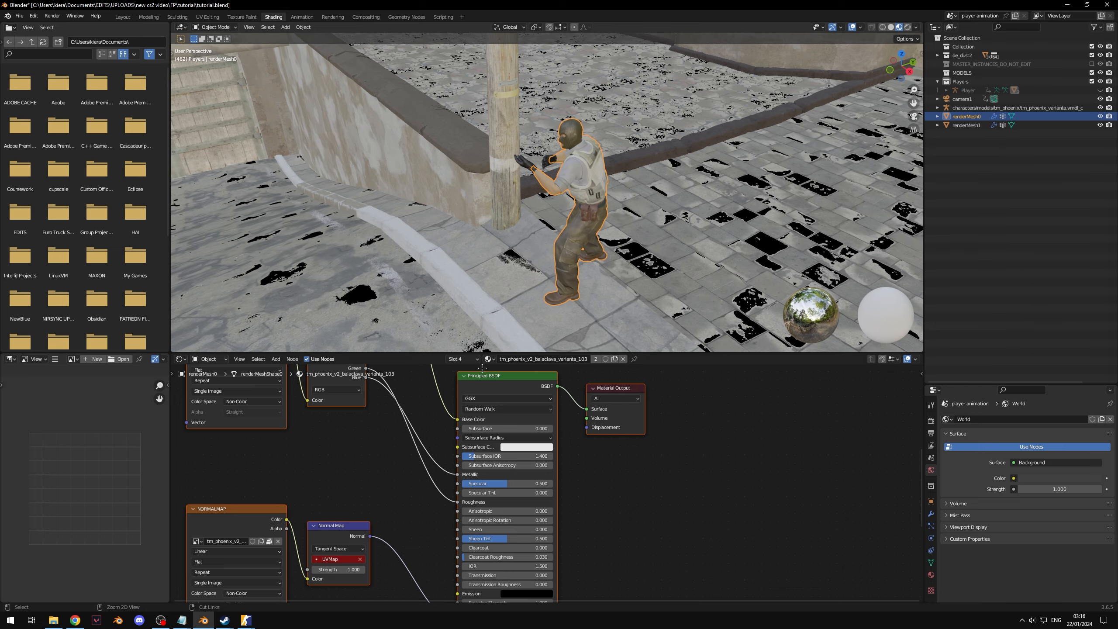
pyautogui.moveTo(425, 220); pyautogui.dragTo(446, 218, button='middle')
pyautogui.moveTo(507, 484); pyautogui.dragTo(453, 483)
pyautogui.moveTo(416, 212)
pyautogui.mouseDown(button='middle')
pyautogui.moveTo(405, 211)
pyautogui.moveTo(566, 224)
pyautogui.mouseUp(button='middle')
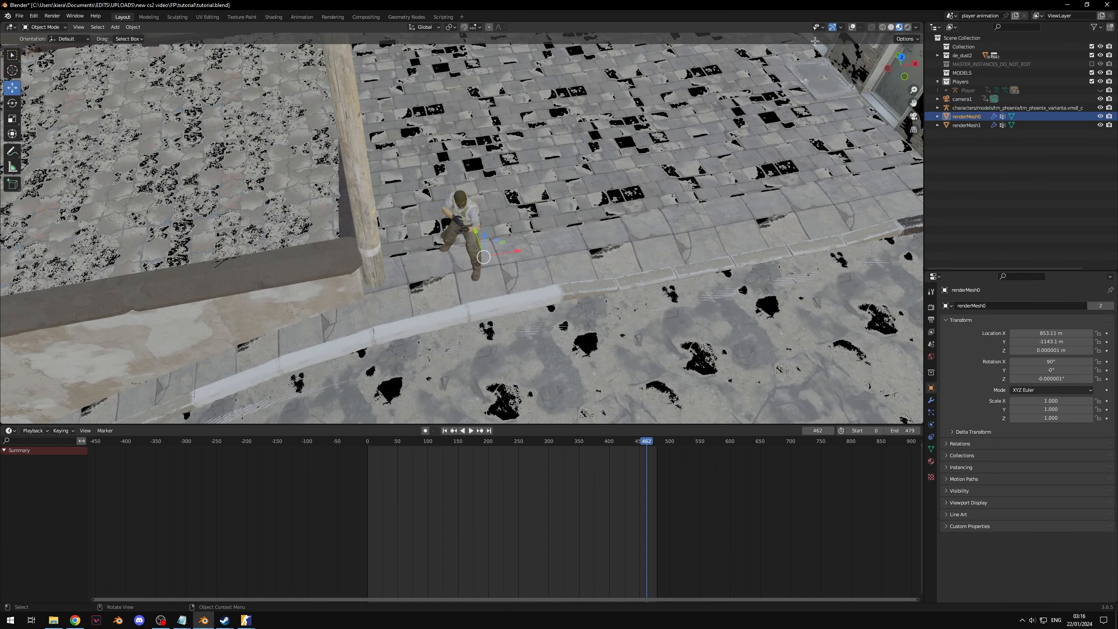
# Unhide the Player armature in the Layout workspace and select it with viewport overlays turned on
pyautogui.hotkey('alt', 'h')
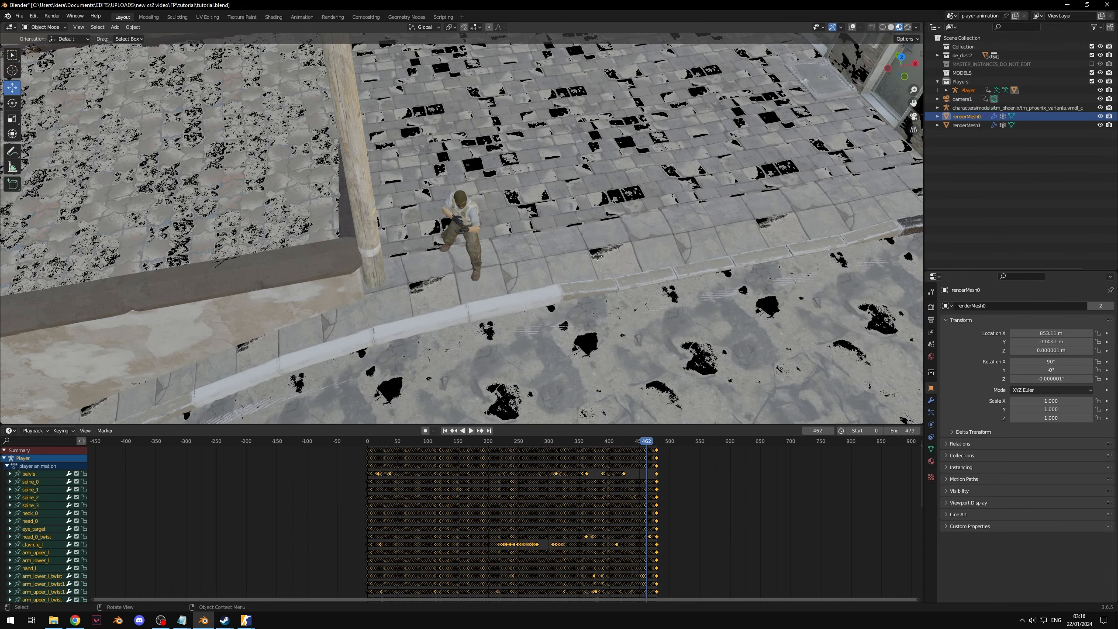
pyautogui.scroll(5, 597, 257)
pyautogui.click(852, 28)
pyautogui.click(586, 150)
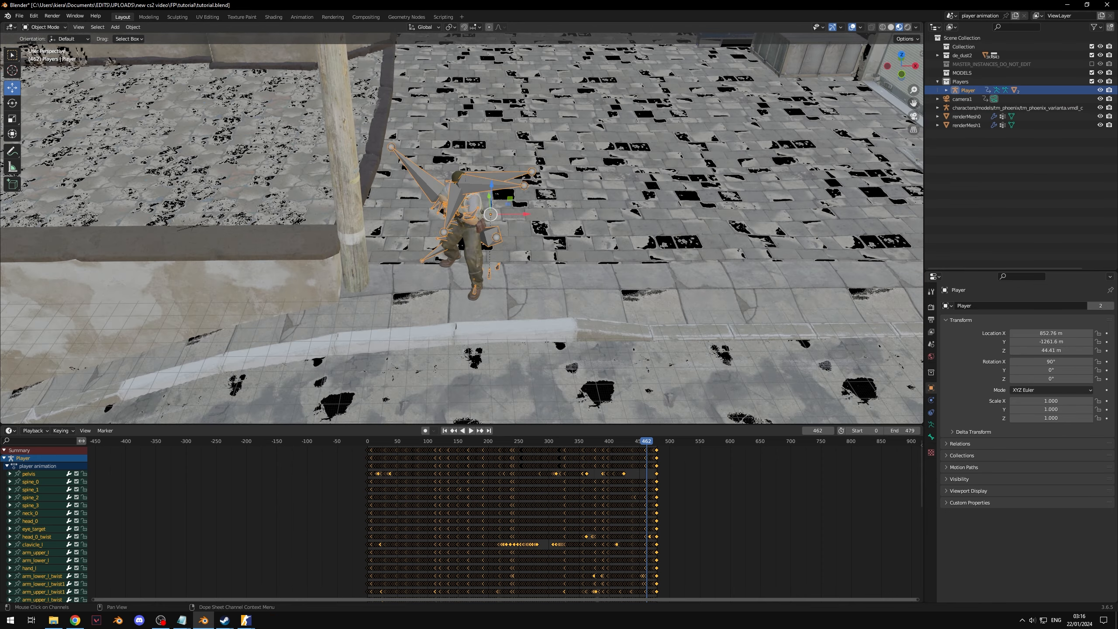
# Switch to Source Filmmaker and view the player from several angles to check its facing and position on the map
pyautogui.hotkey('alt', 'Tab')
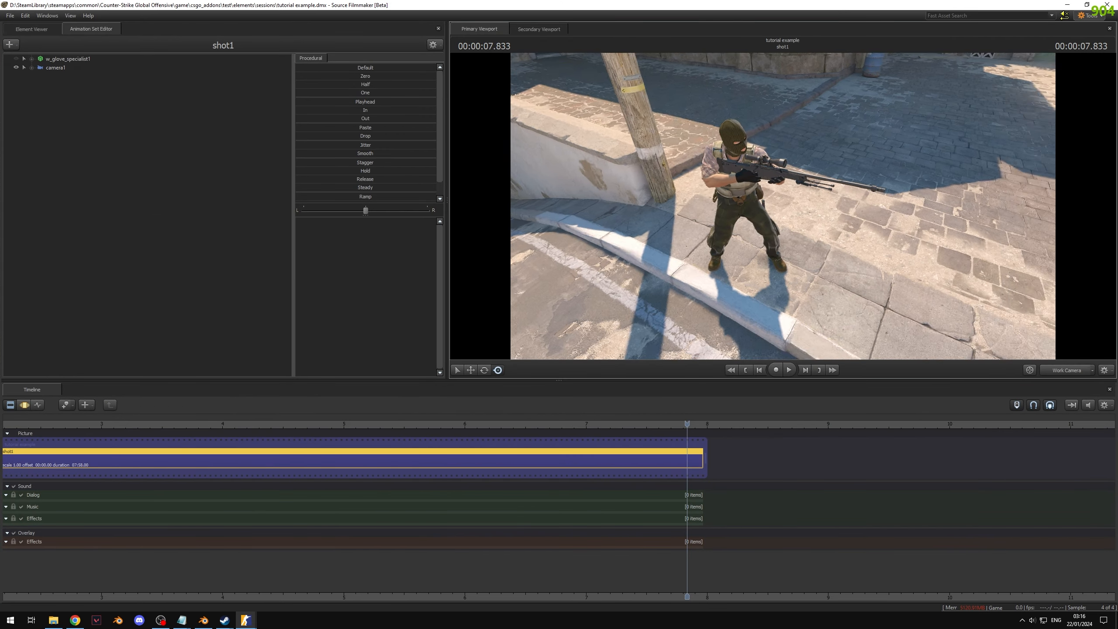
pyautogui.moveTo(628, 252)
pyautogui.mouseDown()
pyautogui.moveTo(687, 282)
pyautogui.moveTo(629, 251)
pyautogui.mouseUp()
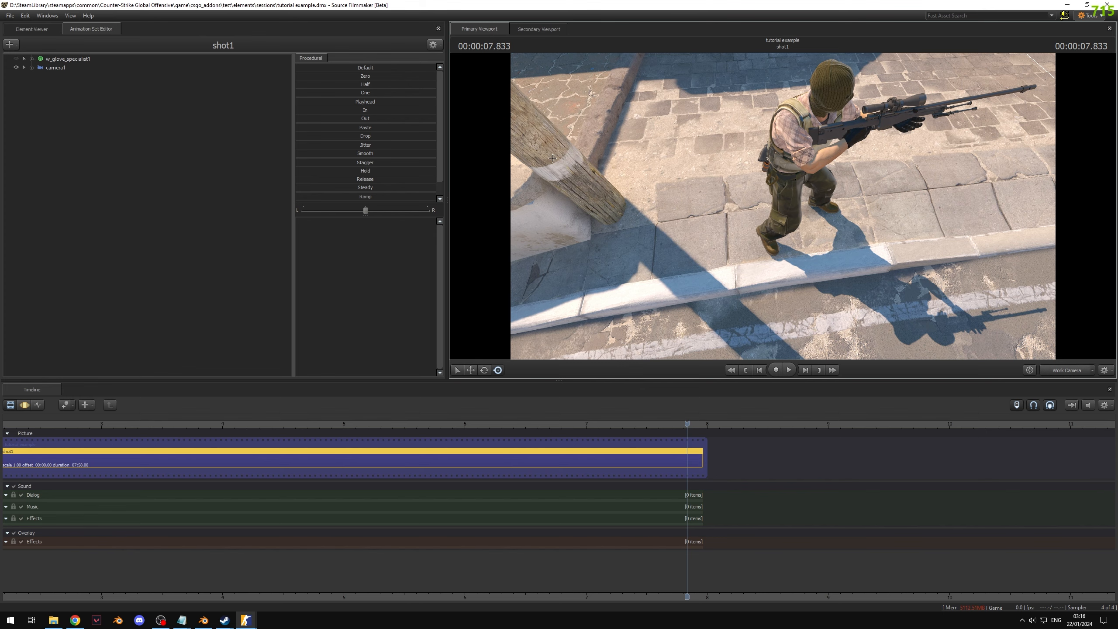
pyautogui.moveTo(829, 221); pyautogui.dragTo(890, 225)
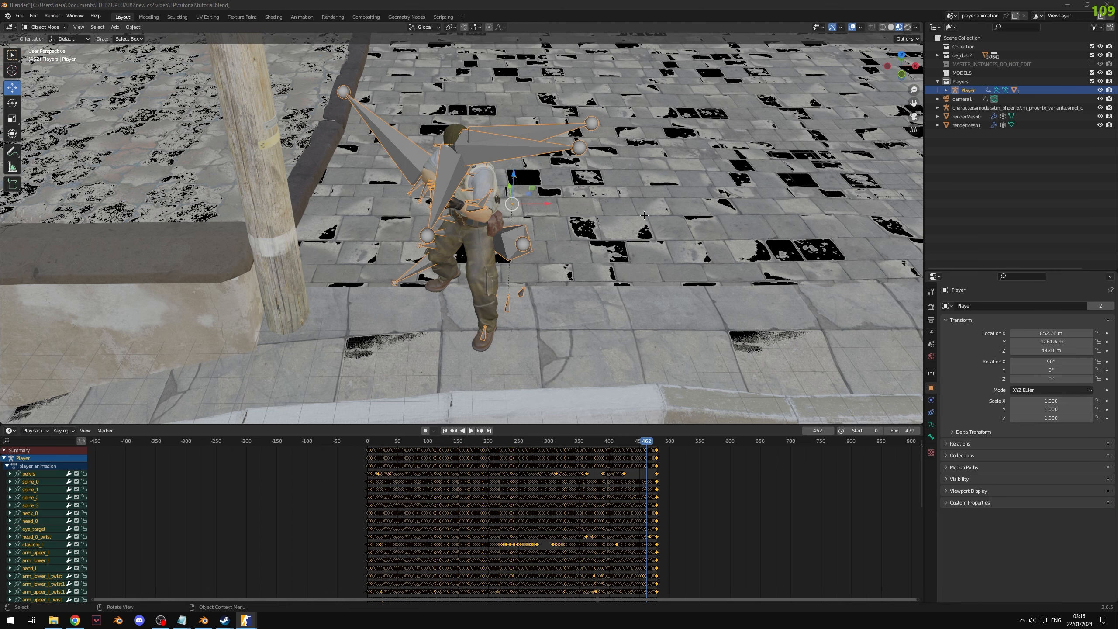
# Back in Blender, rotate the Player armature 90° about Z and move it to about X 859.58 m, Y -1265.2 m
pyautogui.press('r')
pyautogui.press('z')
pyautogui.press('9')
pyautogui.press('0')
pyautogui.press('Return')
pyautogui.press('g')
pyautogui.press('x')
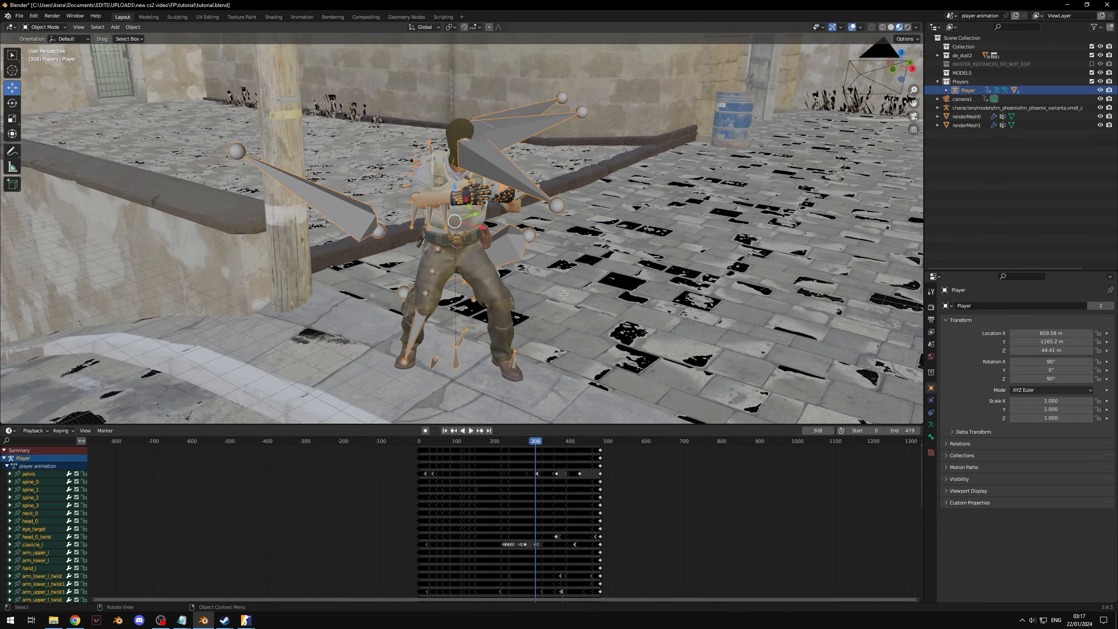
pyautogui.moveTo(577, 250); pyautogui.dragTo(283, 362, button='middle')
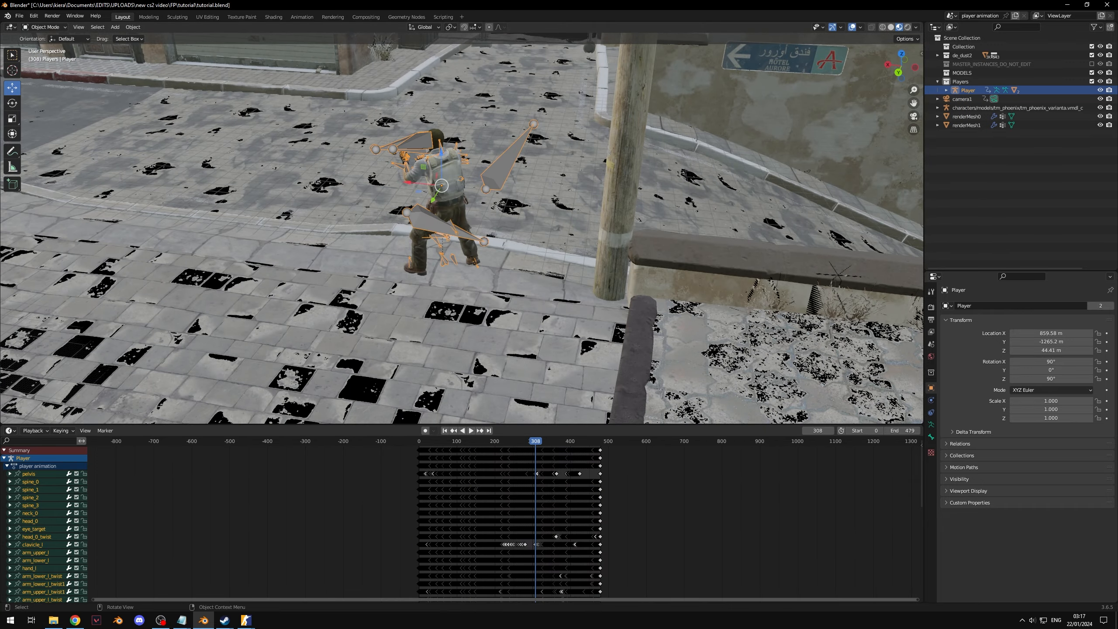
# Scrub to about frame 194, hide the viewport overlays, and play the animation to check the player's movement across the map
pyautogui.moveTo(486, 329); pyautogui.dragTo(477, 271, button='middle')
pyautogui.scroll(-3, 478, 271)
pyautogui.scroll(3, 478, 270)
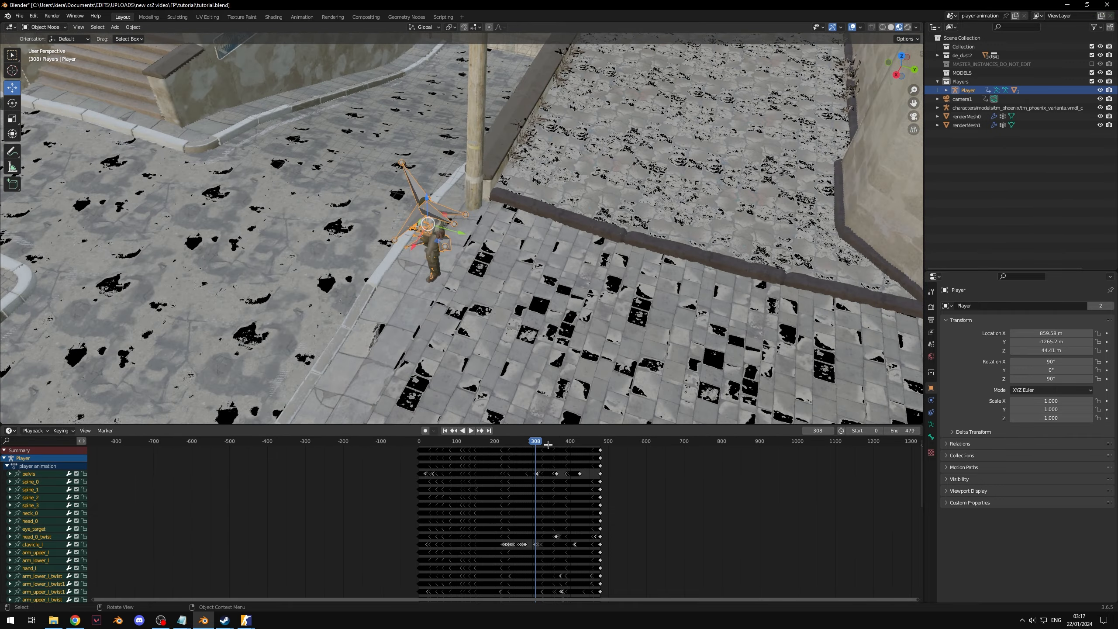
pyautogui.moveTo(534, 443); pyautogui.dragTo(493, 443)
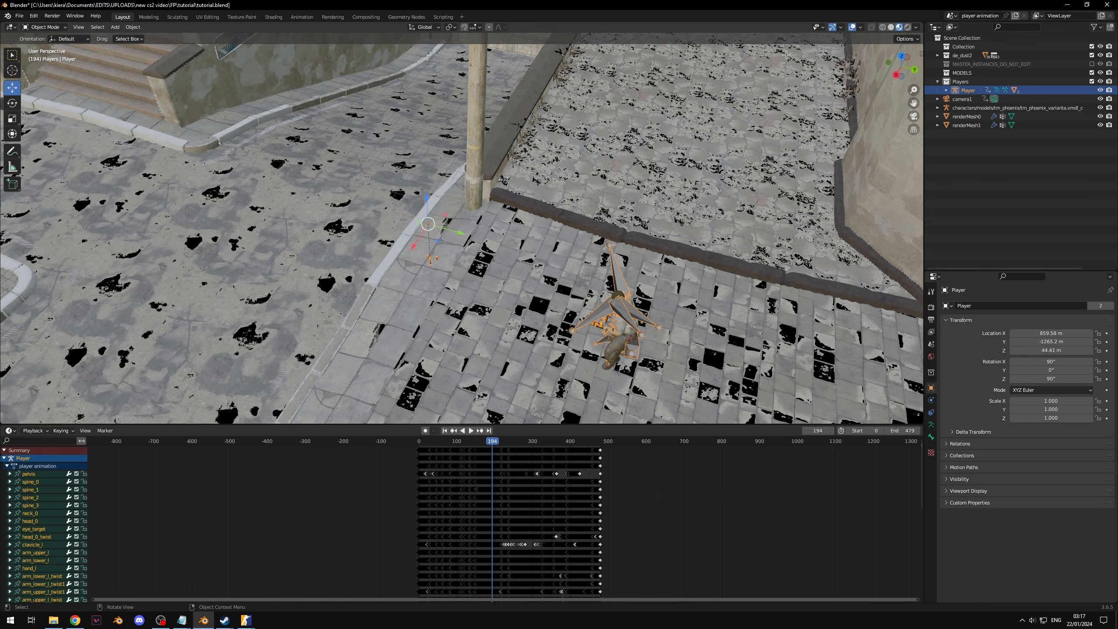
pyautogui.click(852, 27)
pyautogui.moveTo(422, 181); pyautogui.dragTo(585, 273, button='middle')
pyautogui.click(427, 441)
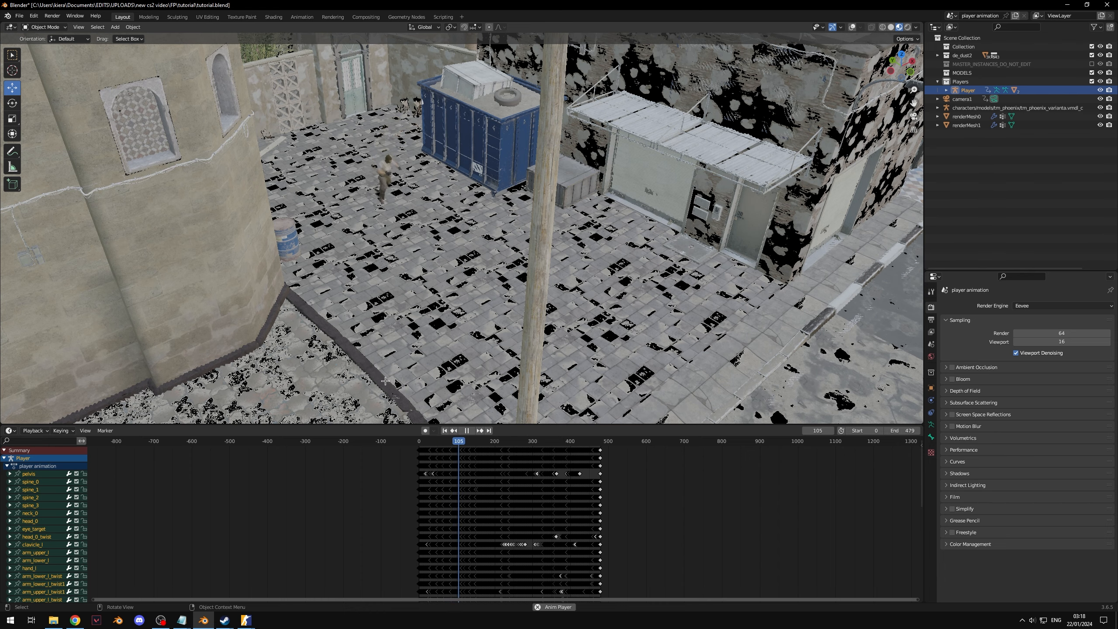
pyautogui.moveTo(385, 380); pyautogui.dragTo(437, 231, button='middle')
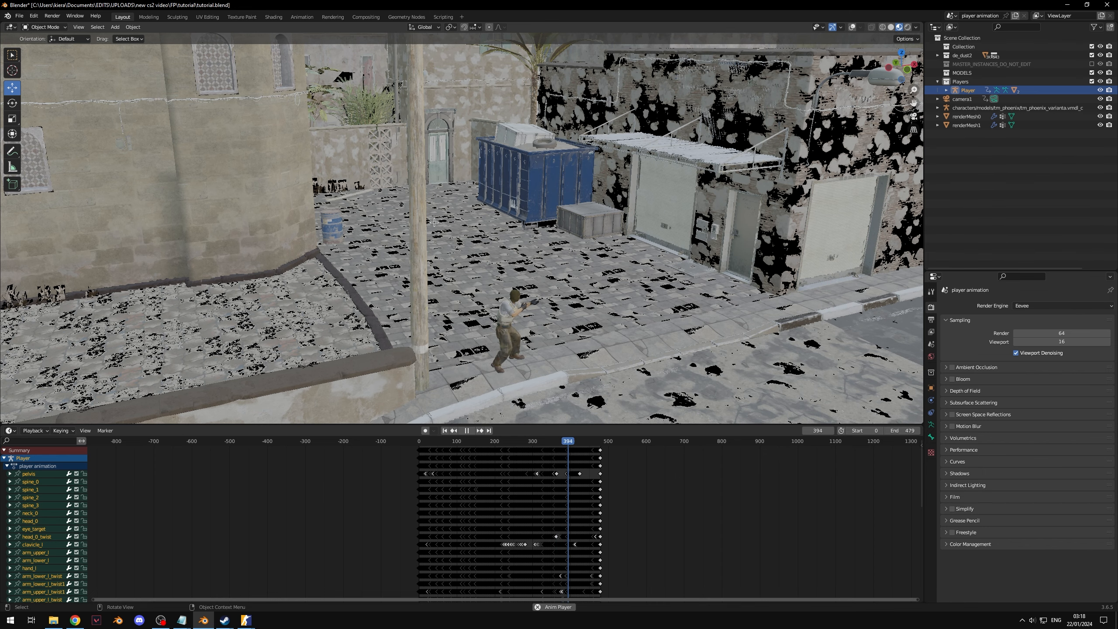
pyautogui.press('space')
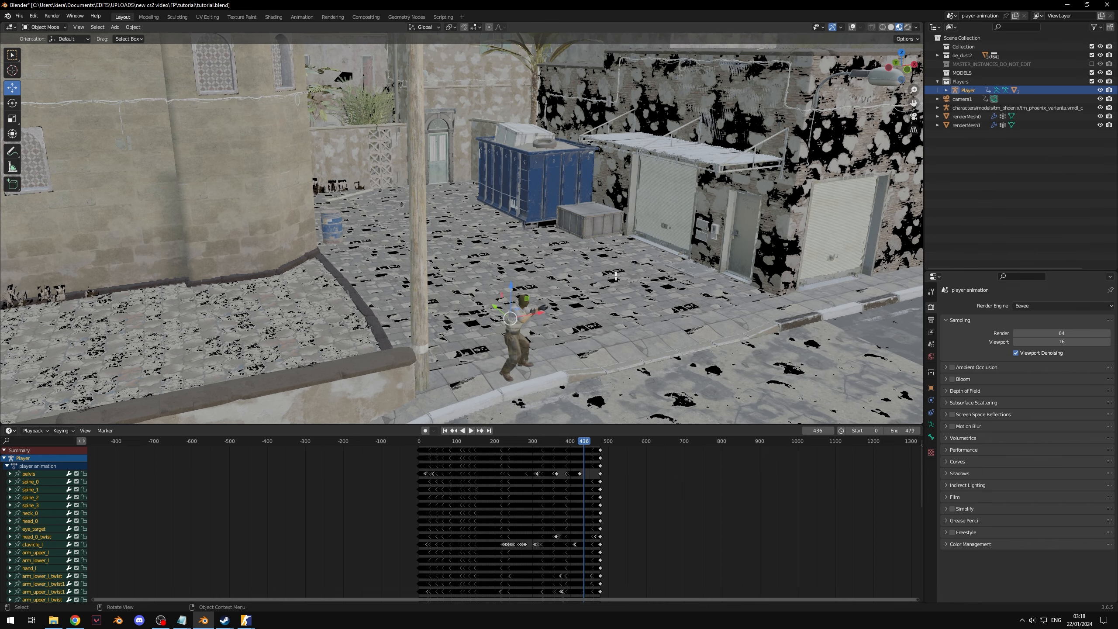
pyautogui.scroll(2, 616, 276)
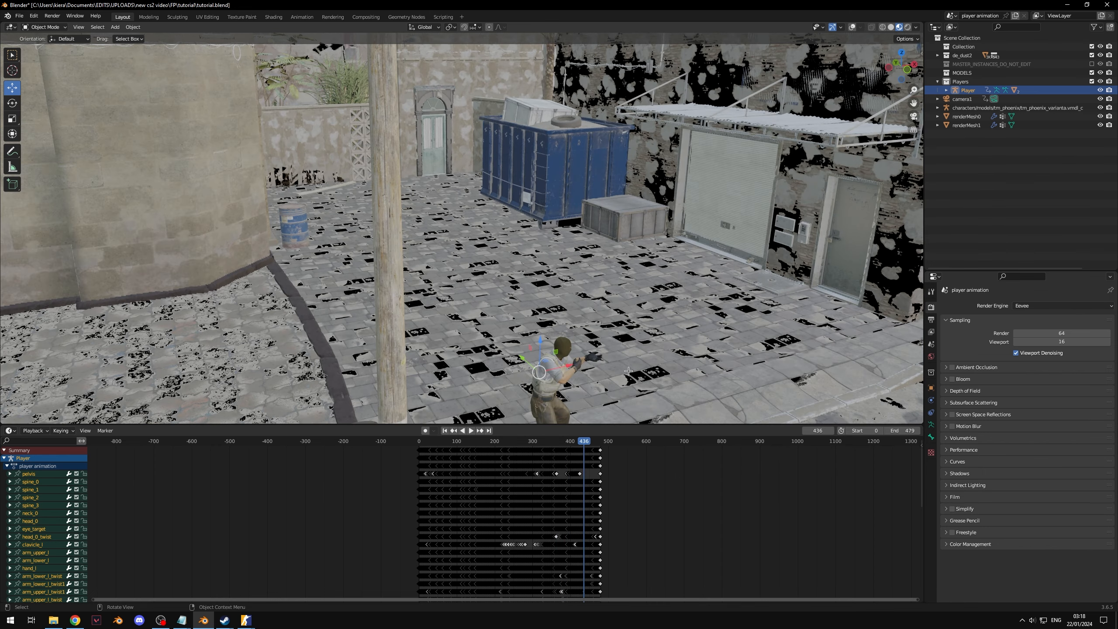
# Preview the clip through the camera in solid shading, return to frame 0, and save the file
pyautogui.click(914, 116)
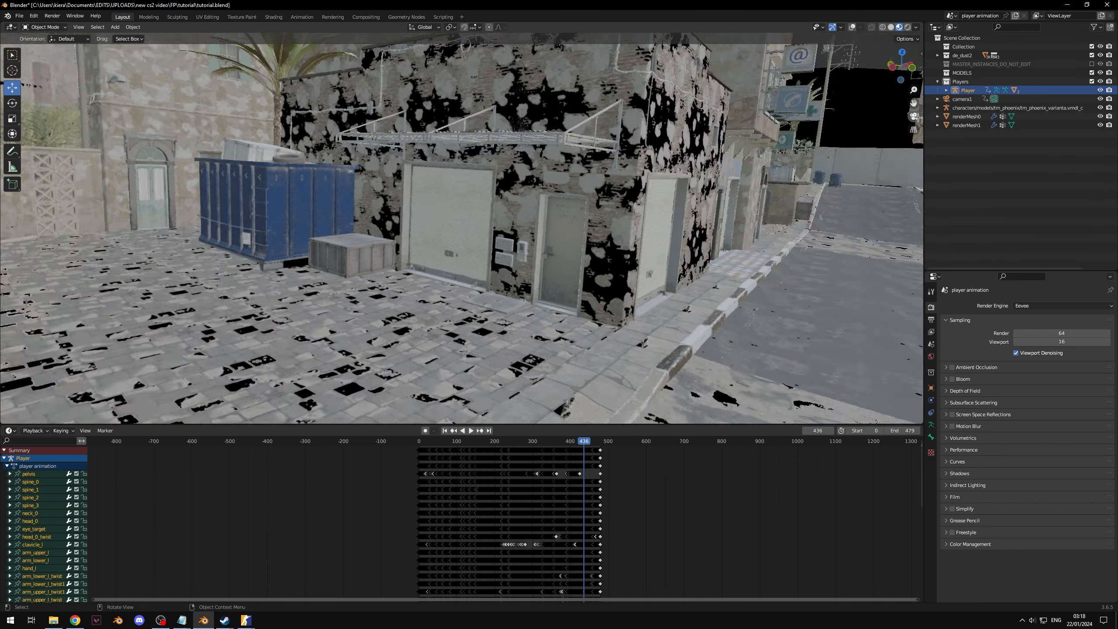
pyautogui.click(891, 27)
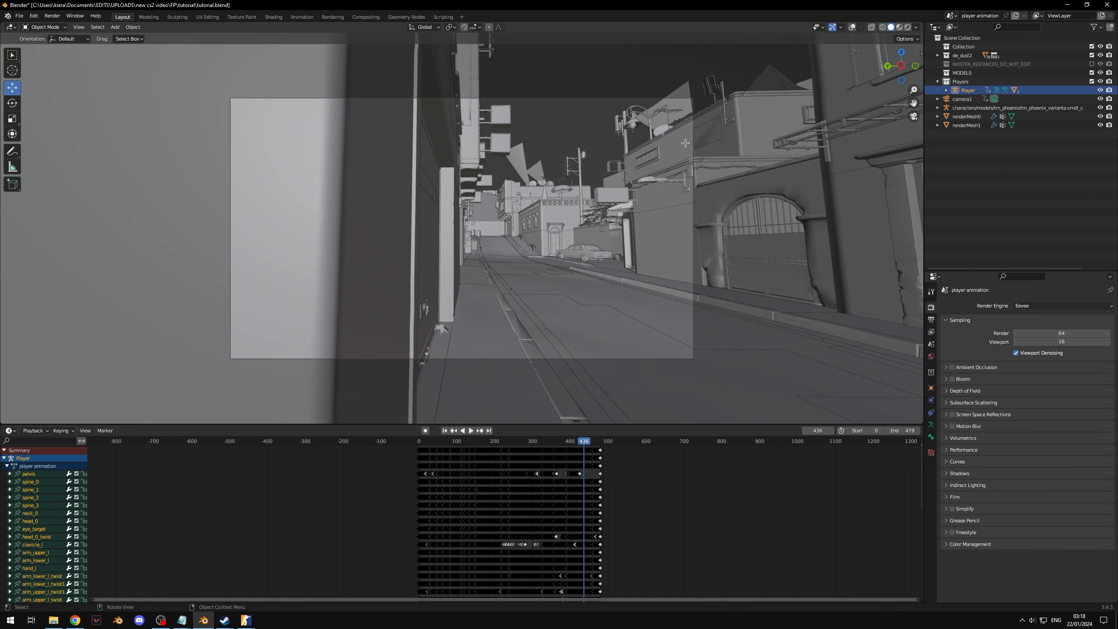
pyautogui.scroll(3, 482, 440)
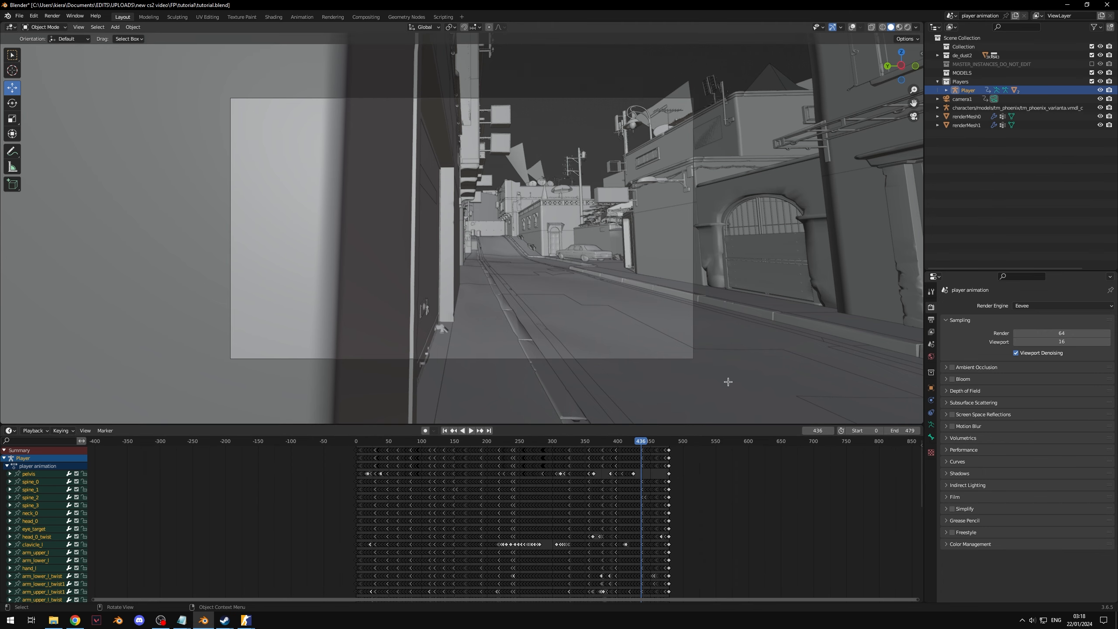
pyautogui.click(658, 294)
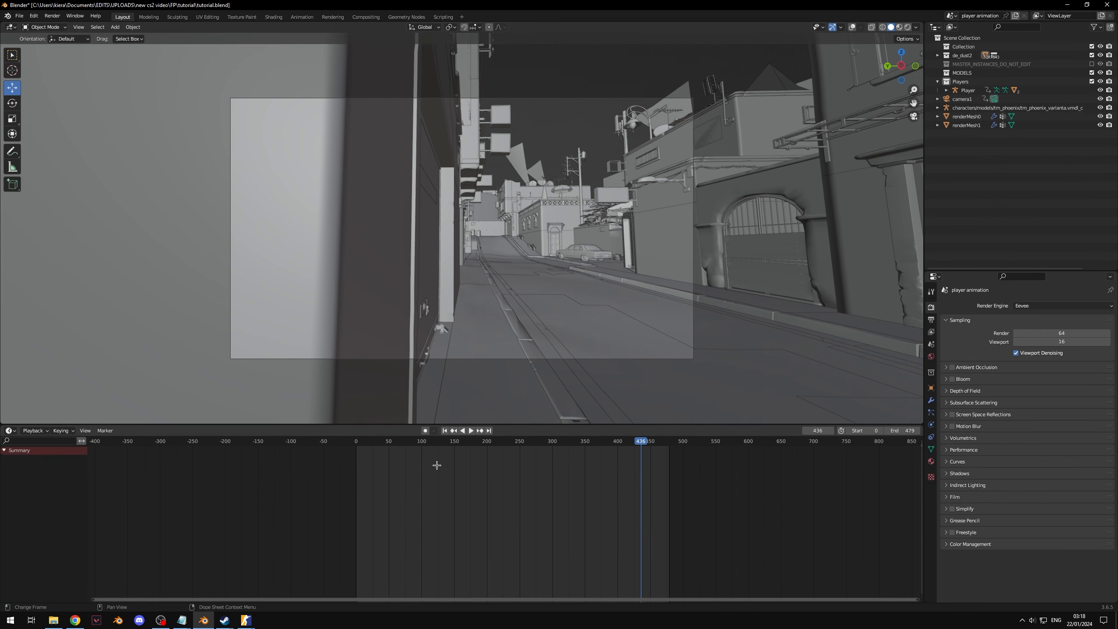
pyautogui.click(359, 441)
pyautogui.press('space')
pyautogui.moveTo(366, 442); pyautogui.dragTo(342, 455)
pyautogui.press('space')
pyautogui.hotkey('ctrl', 's')
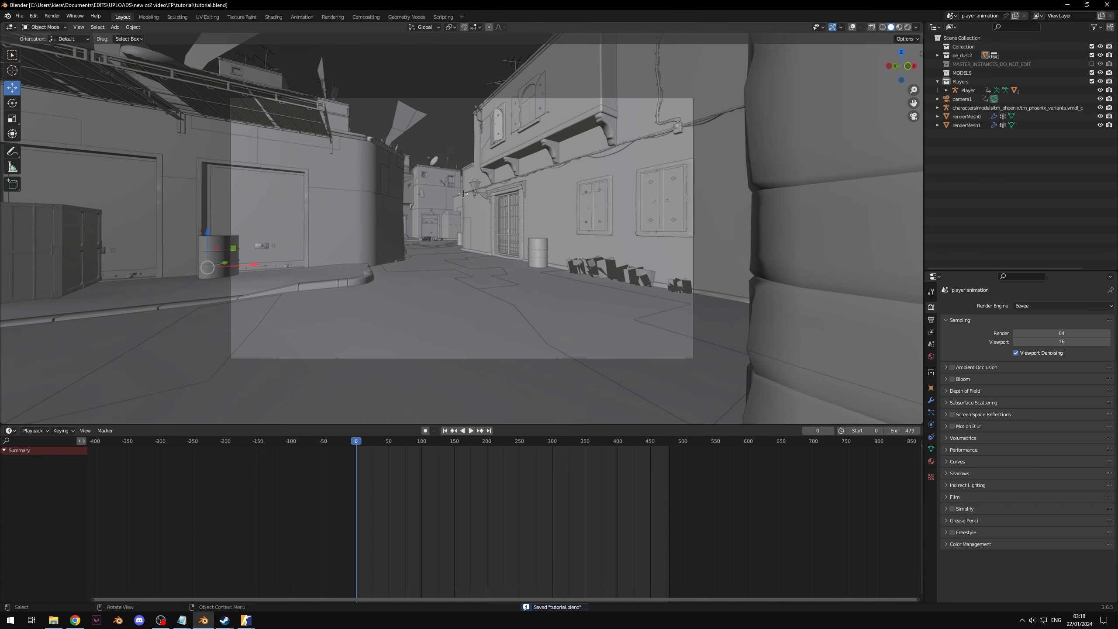
# Open a new Blender 3.6 session and delete all the default scene objects
pyautogui.click(1063, 4)
pyautogui.click(12, 622)
pyautogui.write('ble')
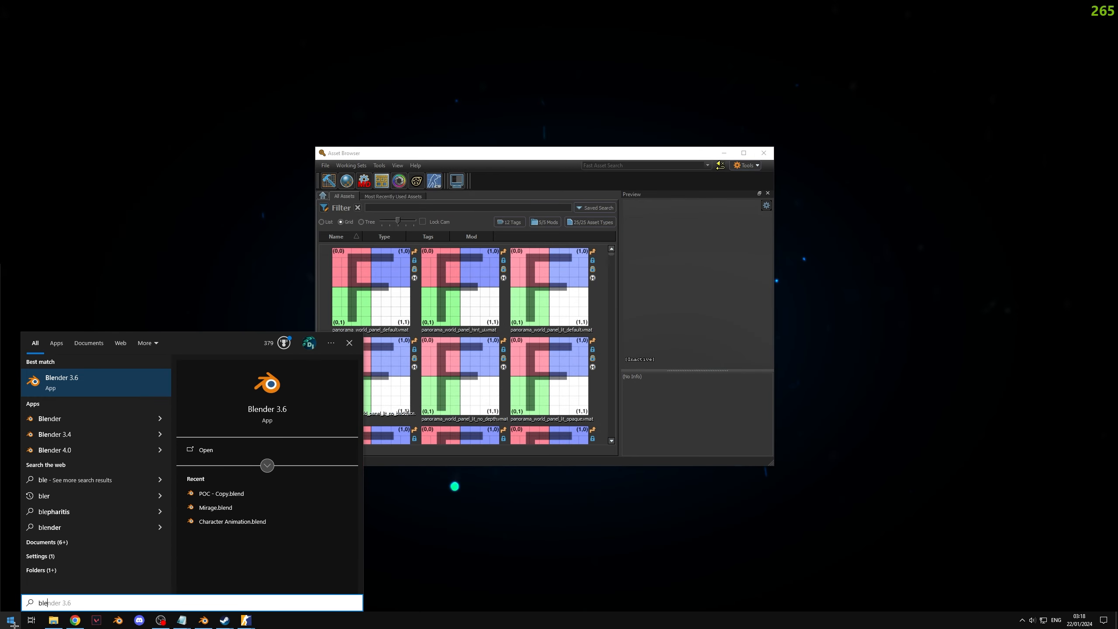
pyautogui.press('Return')
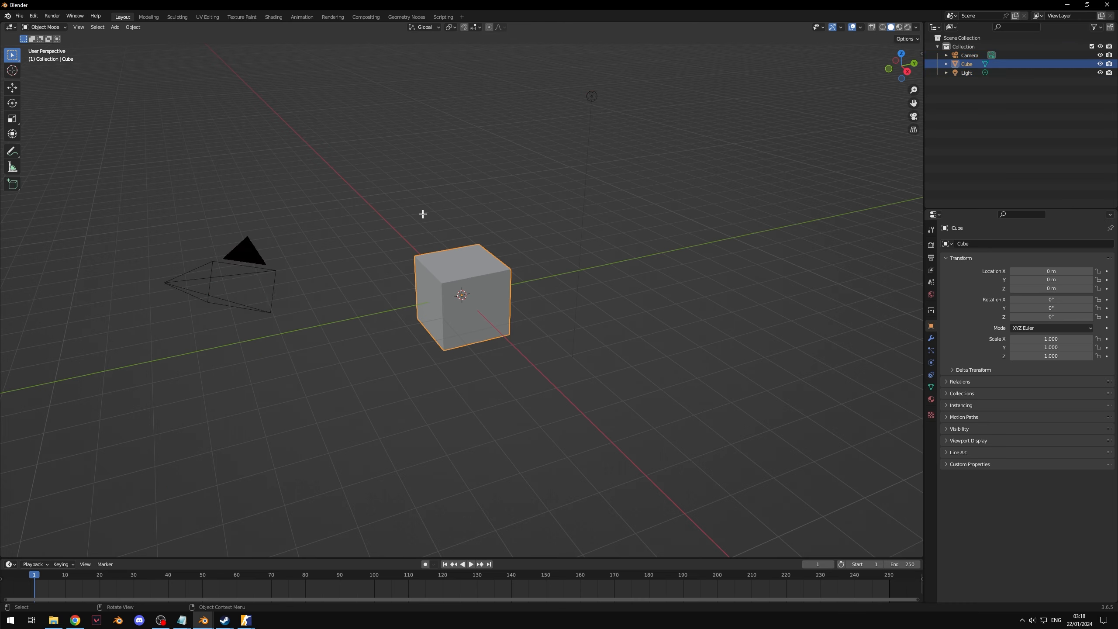
pyautogui.press('a')
pyautogui.press('Delete')
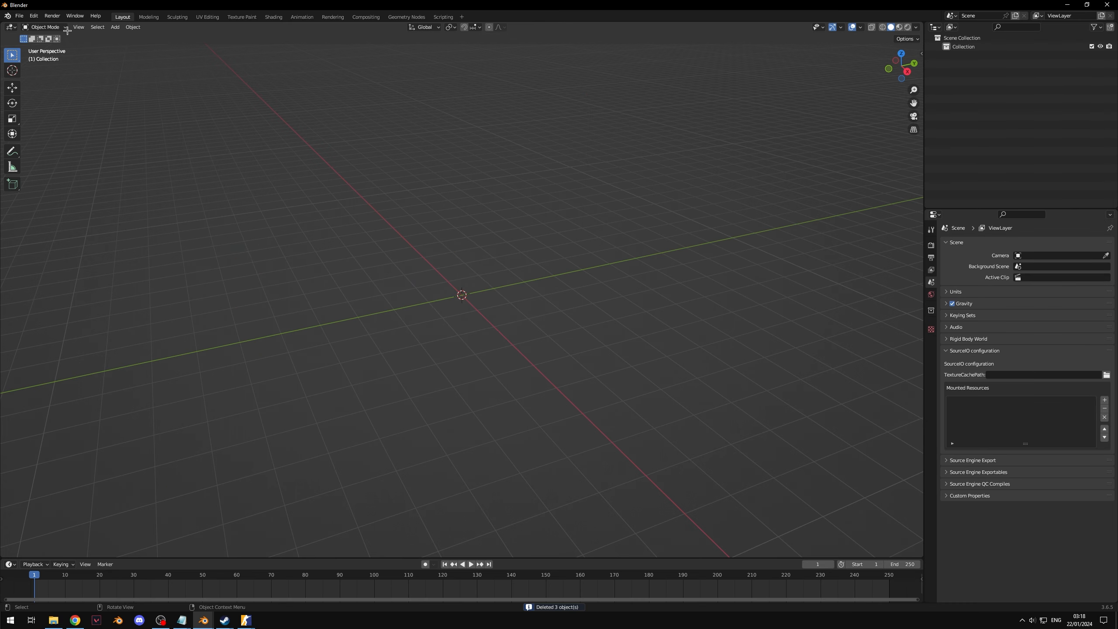
# Import viewmodel.fbx from the tutorial folder with the default FBX settings and view the arms up close
pyautogui.click(19, 15)
pyautogui.moveTo(49, 134)
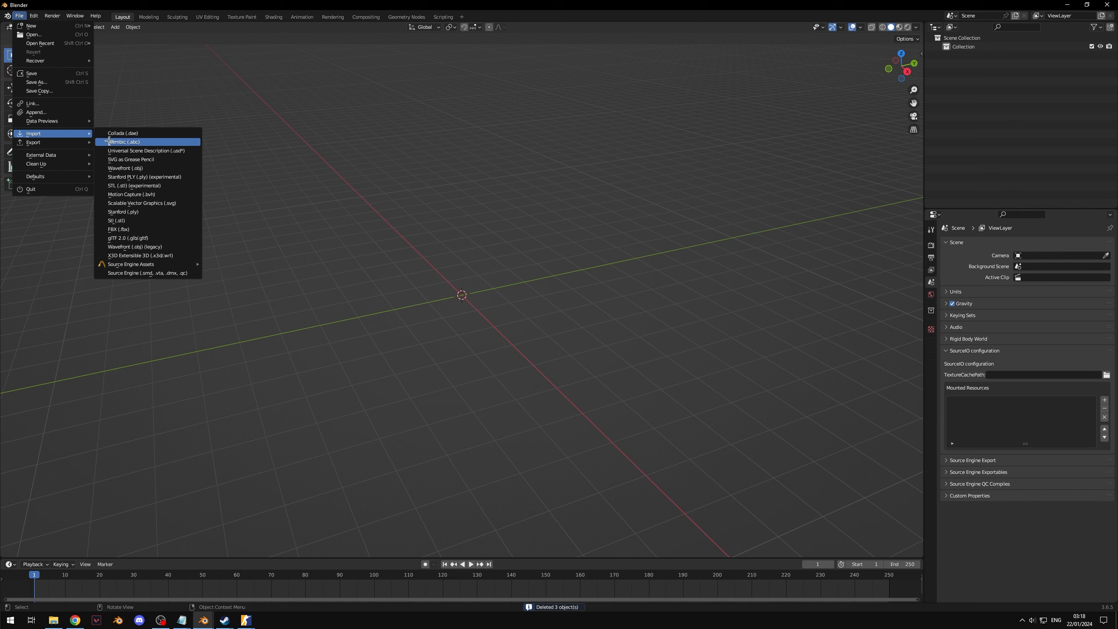
pyautogui.click(118, 229)
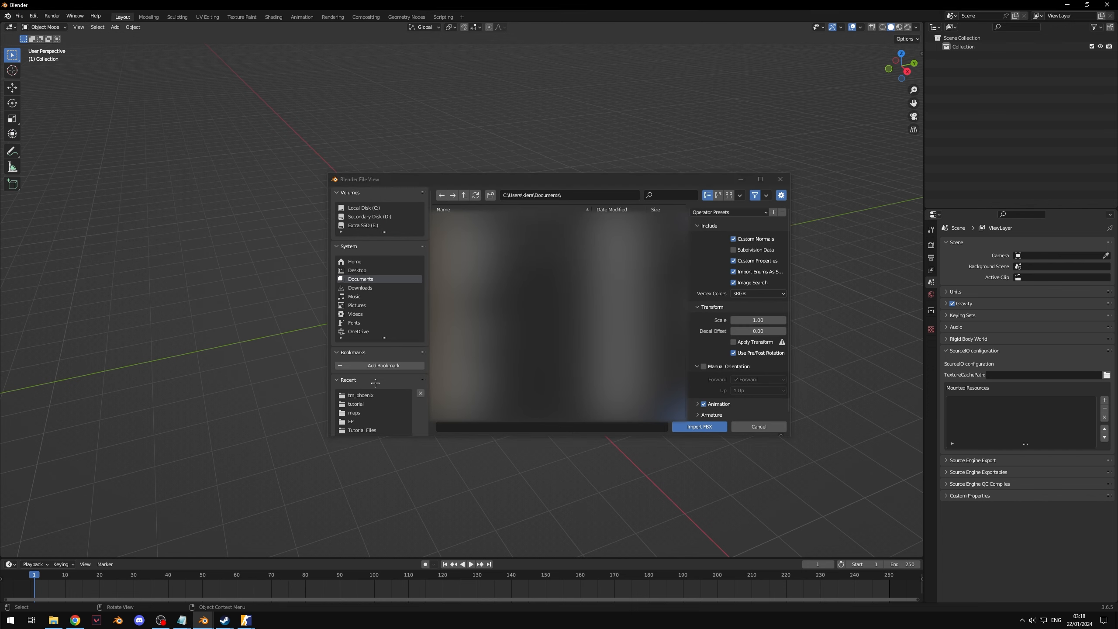
pyautogui.click(355, 405)
pyautogui.click(497, 220)
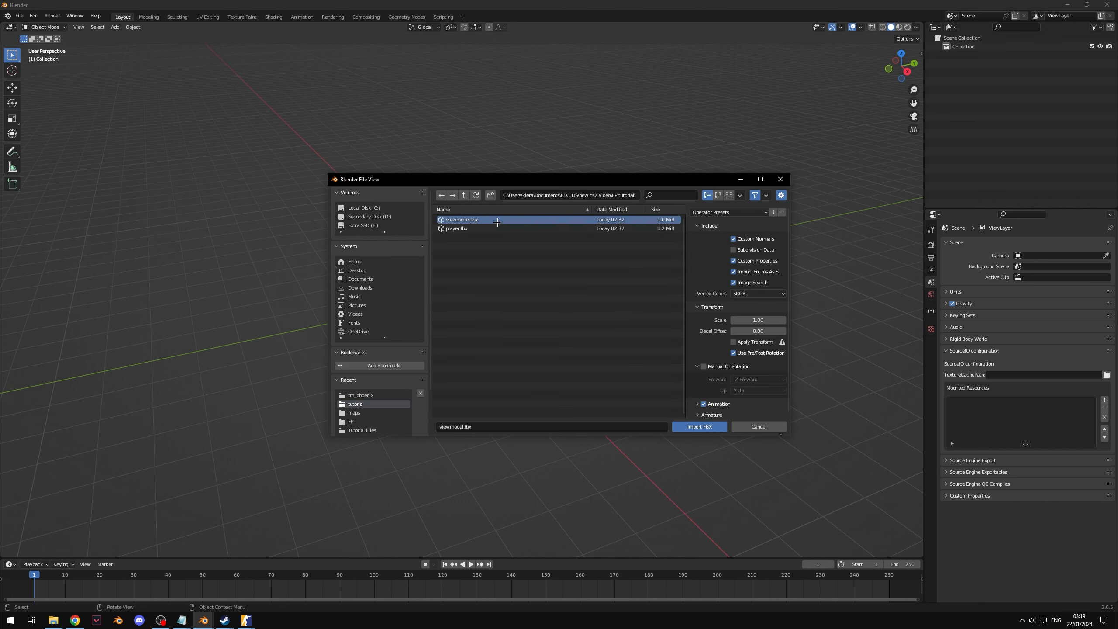
pyautogui.click(699, 427)
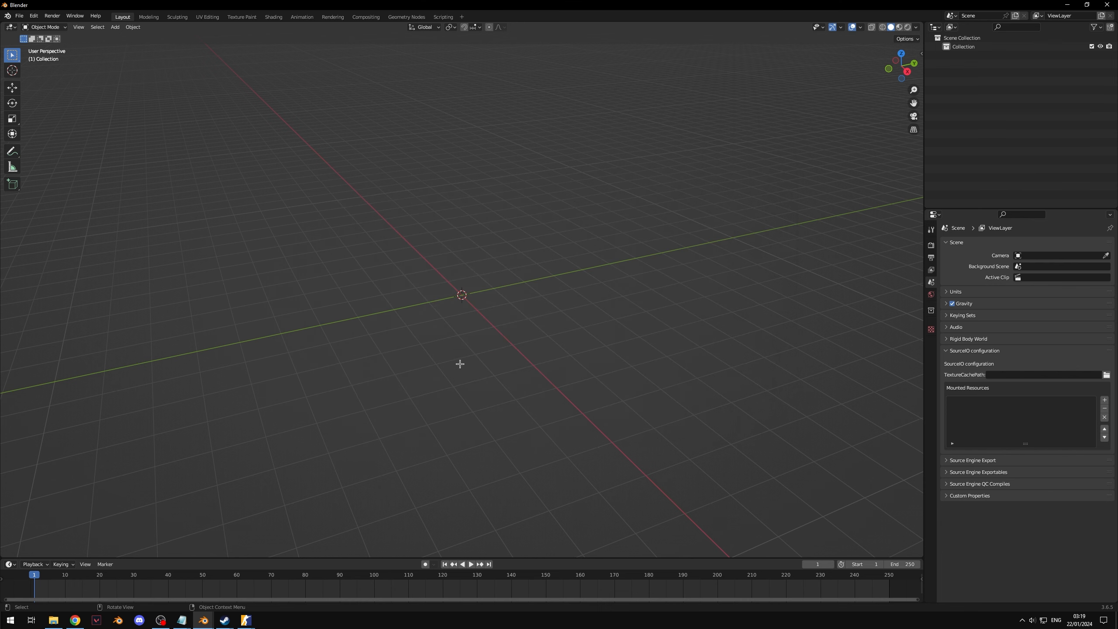
pyautogui.scroll(14, 519, 297)
pyautogui.moveTo(520, 295); pyautogui.dragTo(644, 230, button='middle')
pyautogui.scroll(-7, 596, 265)
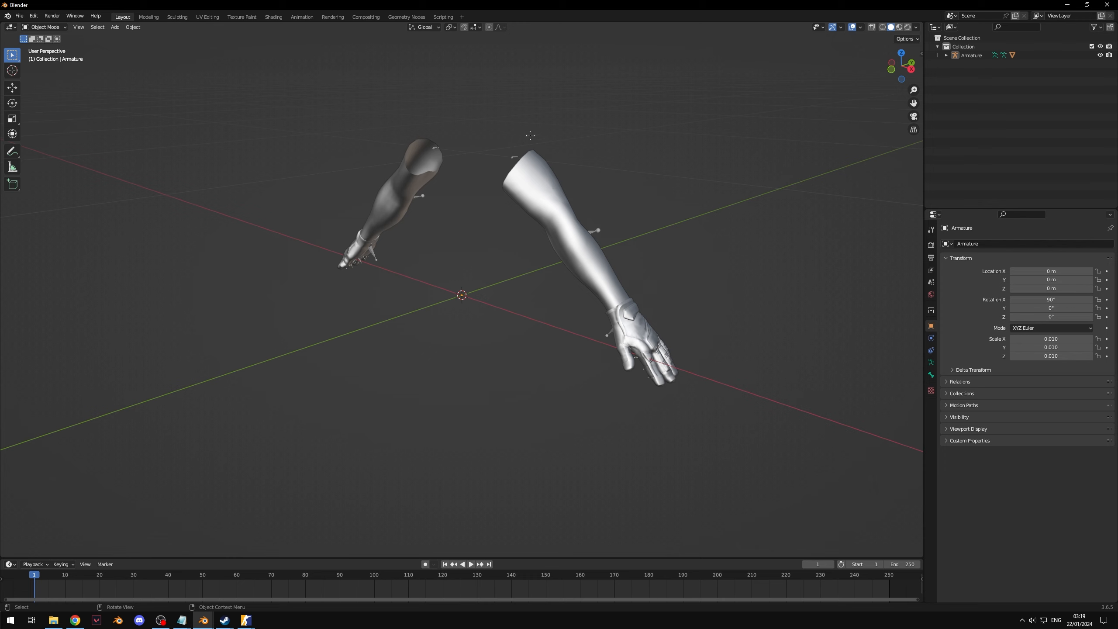
# Duplicate the viewmodel armature together with its arms, leaving the copy in the original position
pyautogui.moveTo(632, 74); pyautogui.dragTo(397, 310)
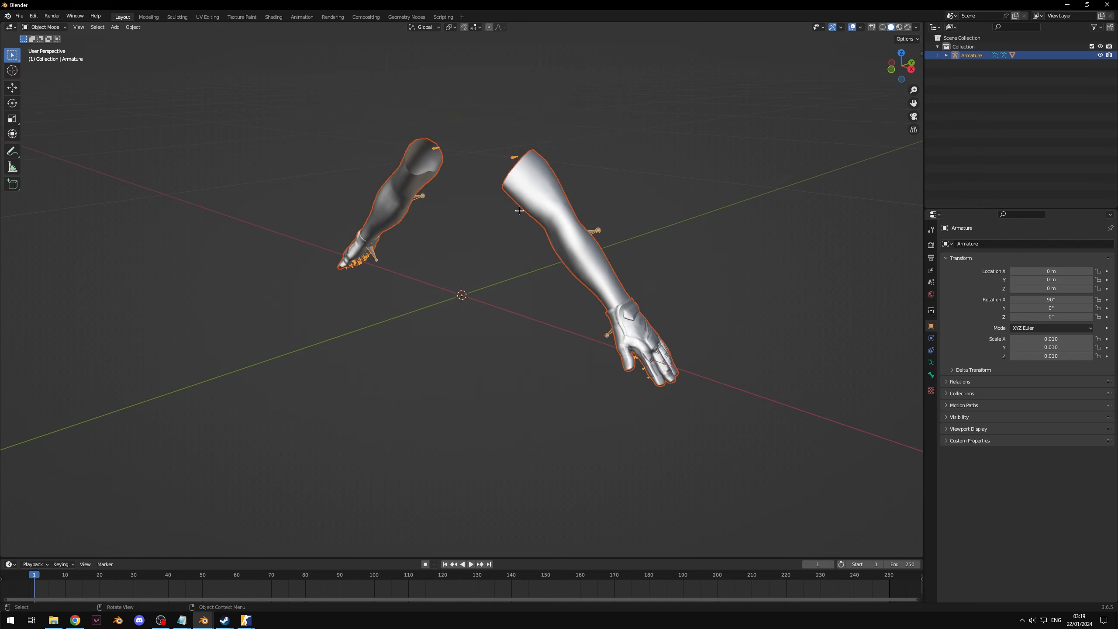
pyautogui.hotkey('shift', 'd')
pyautogui.rightClick(665, 151)
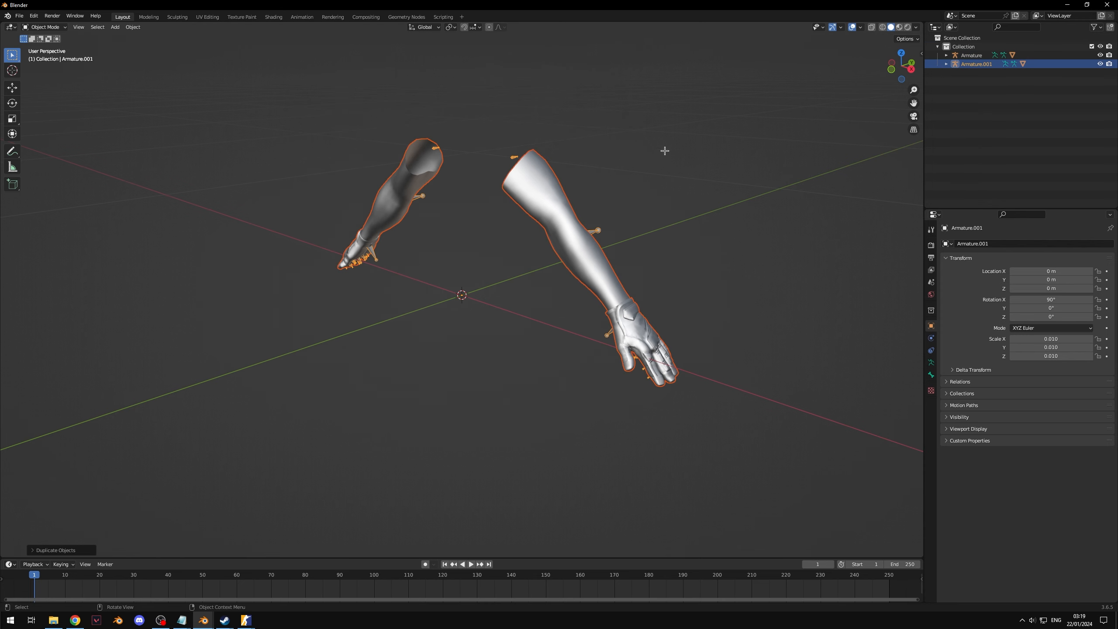
# Move the duplicated arms away from the originals to compare both copies, and undo the move
pyautogui.press('g')
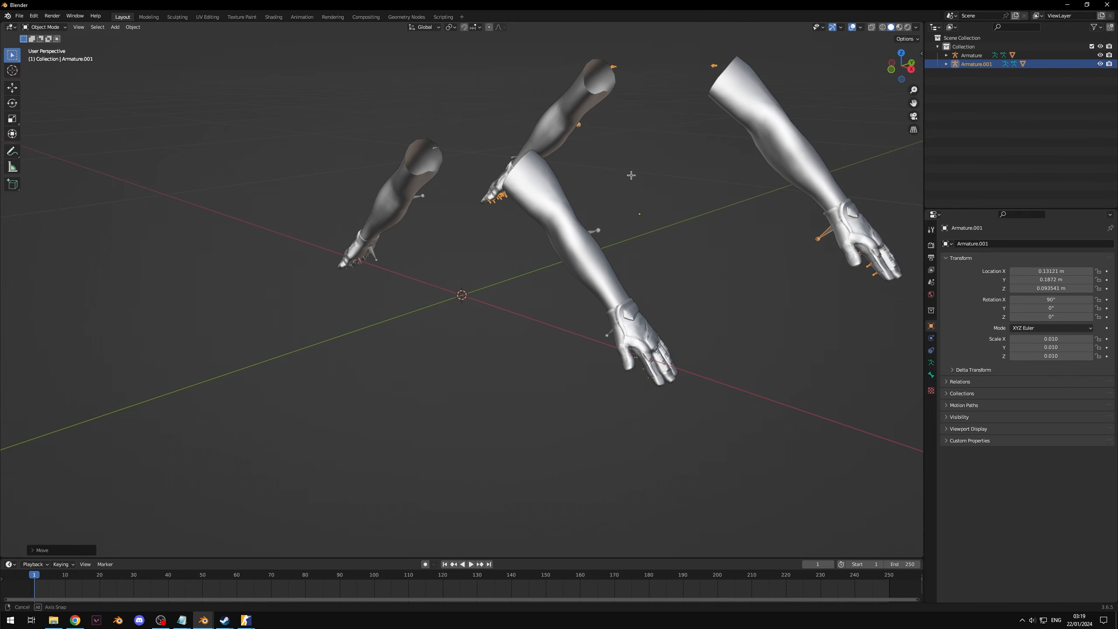
pyautogui.moveTo(632, 175); pyautogui.dragTo(604, 181, button='middle')
pyautogui.hotkey('ctrl', 'z')
pyautogui.hotkey('ctrl', 'z')
pyautogui.hotkey('ctrl', 'z')
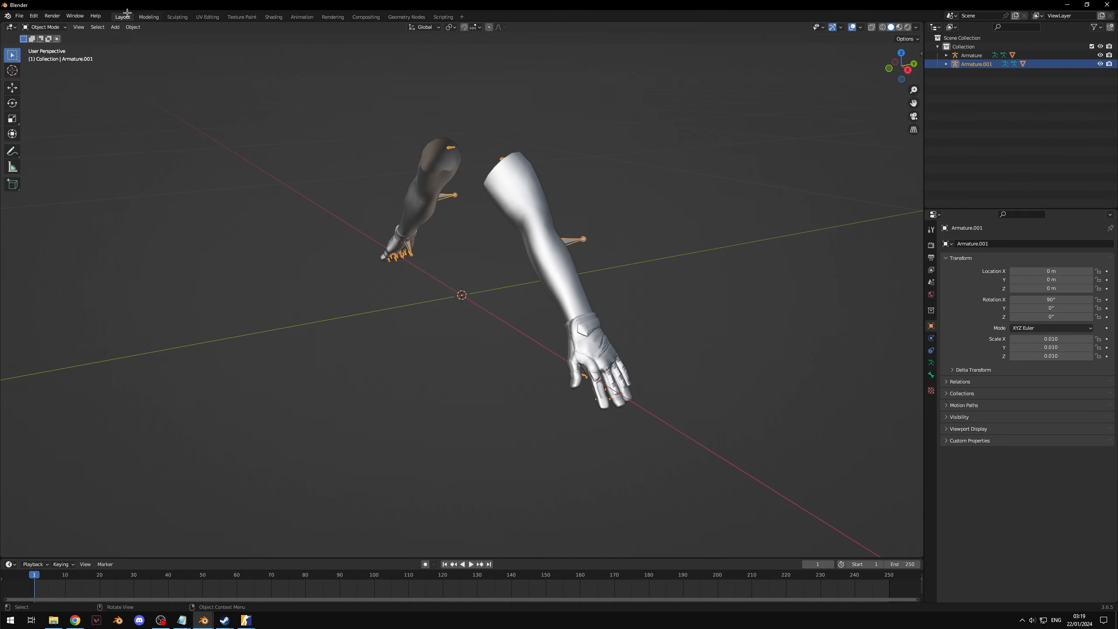
# Import viewmodel animation unaltered.dmx onto the duplicate armature, with bone append mode Validate Against Target and bone shapes Default
pyautogui.click(22, 13)
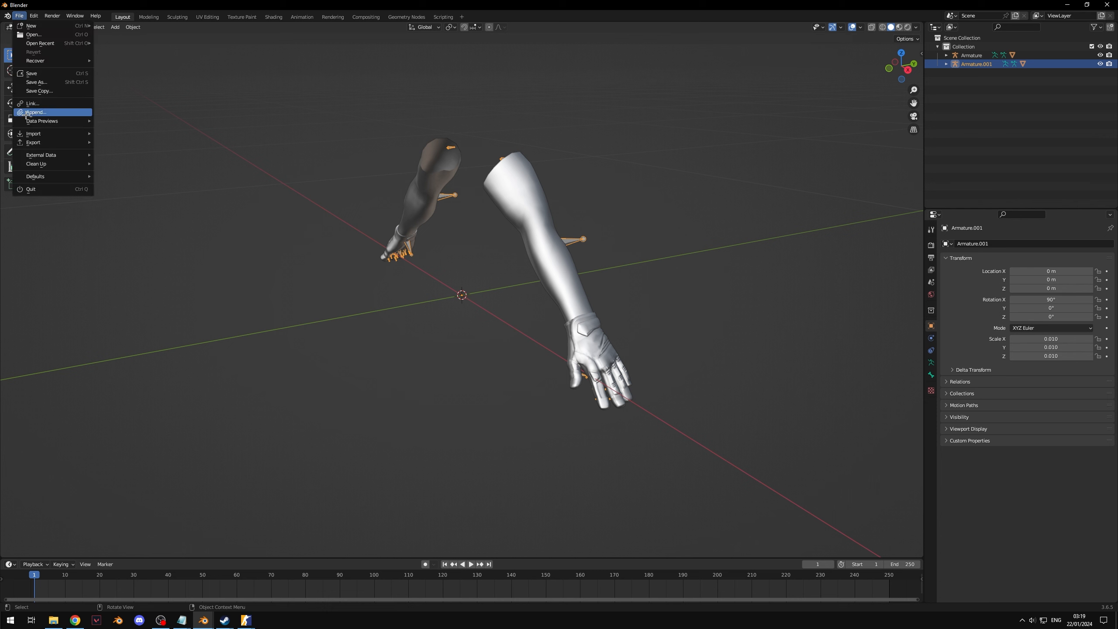
pyautogui.moveTo(40, 133)
pyautogui.click(157, 274)
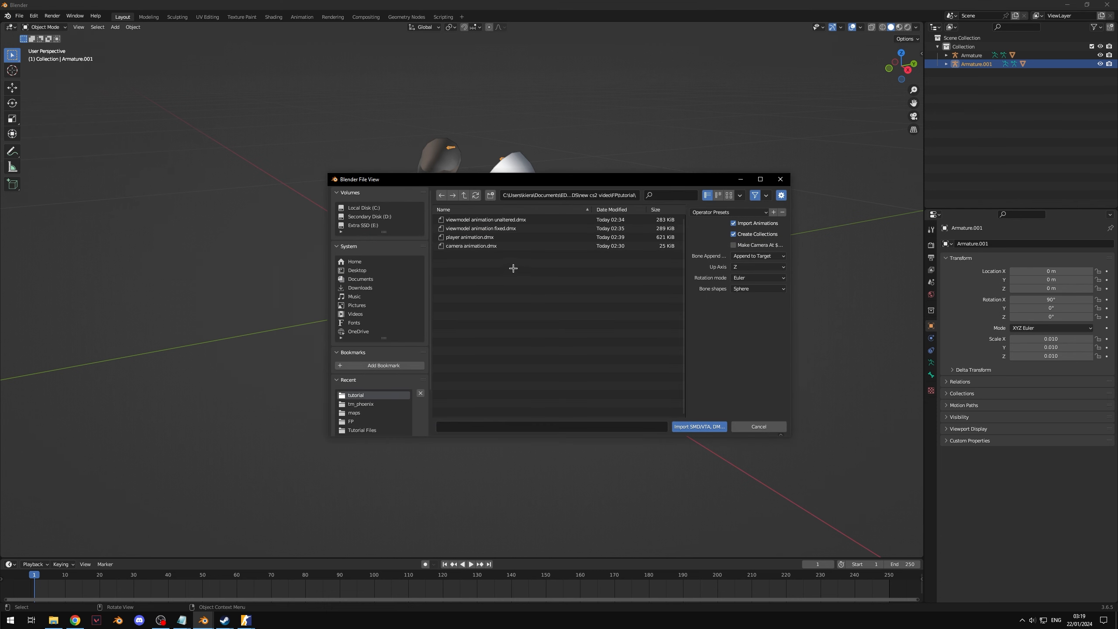
pyautogui.click(523, 219)
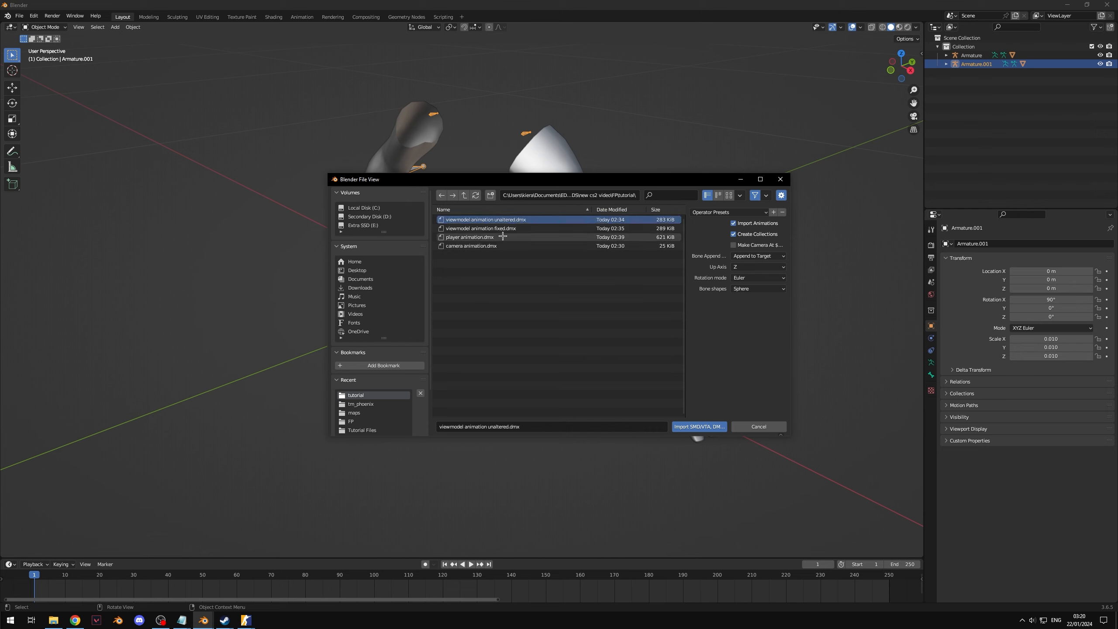
pyautogui.click(769, 255)
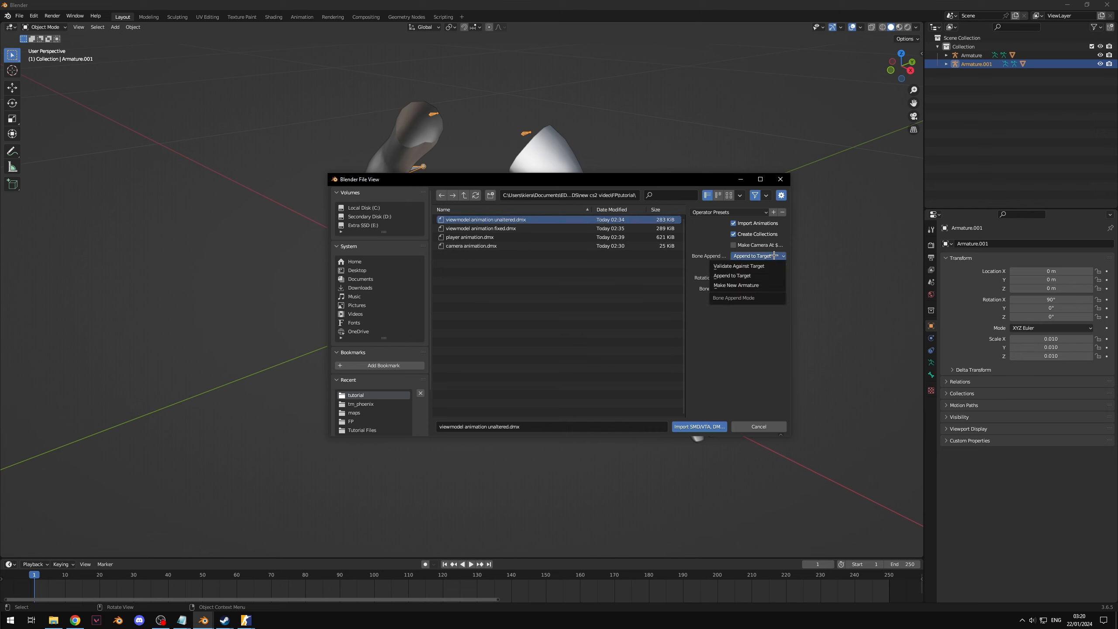
pyautogui.click(764, 273)
pyautogui.click(765, 288)
pyautogui.click(764, 300)
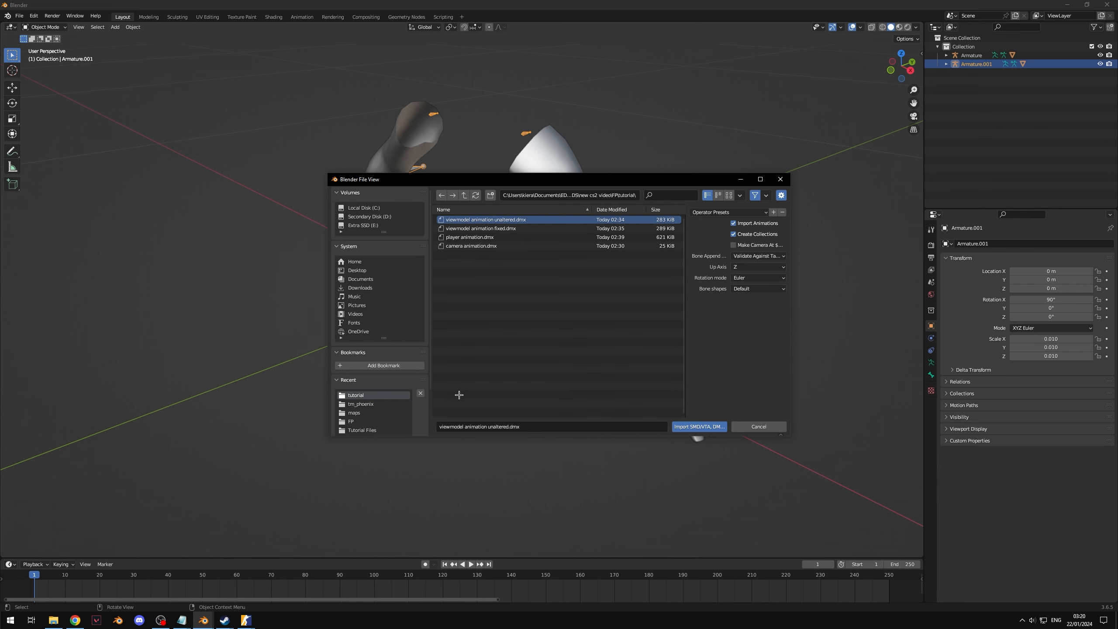
pyautogui.click(699, 426)
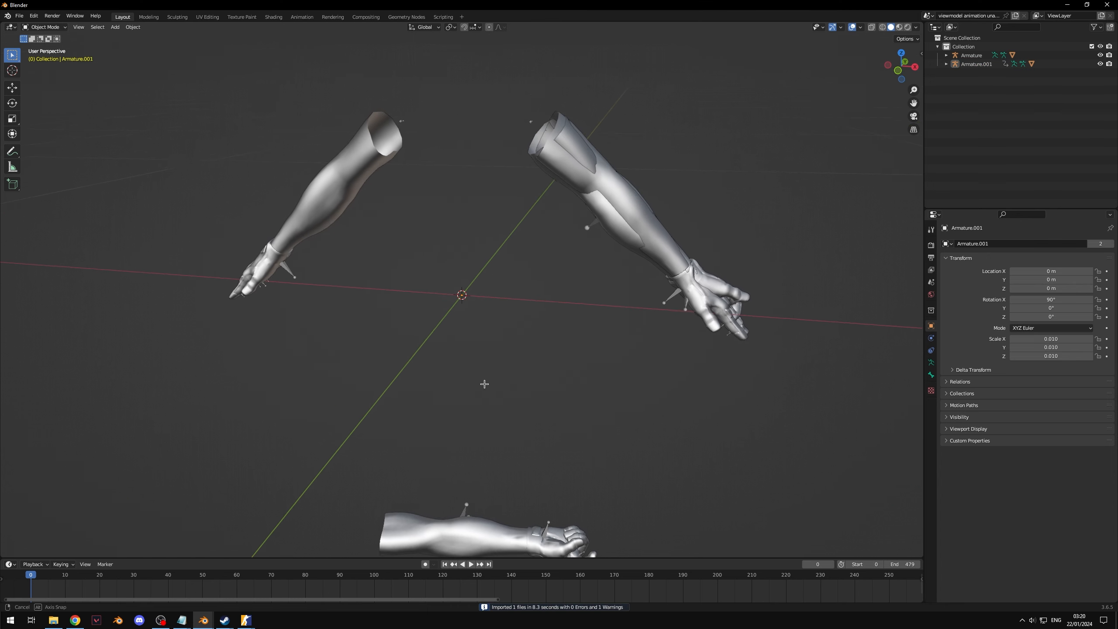
# Scrub through the timeline and orbit around the arms to inspect the duplicate's imported animation
pyautogui.scroll(-3, 485, 384)
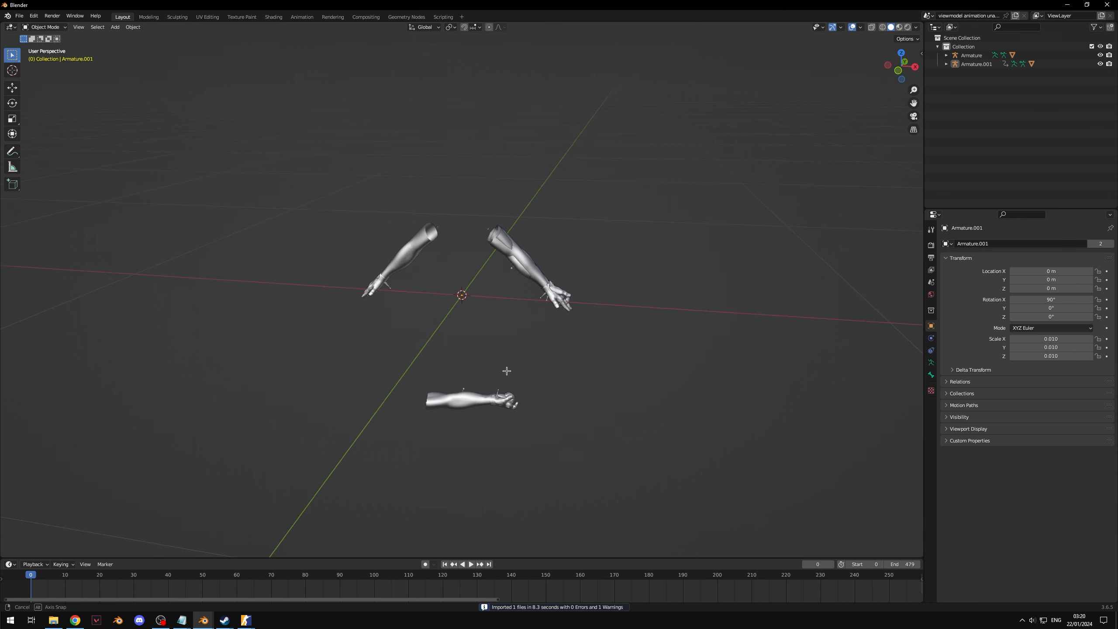
pyautogui.moveTo(505, 375); pyautogui.dragTo(502, 500, button='middle')
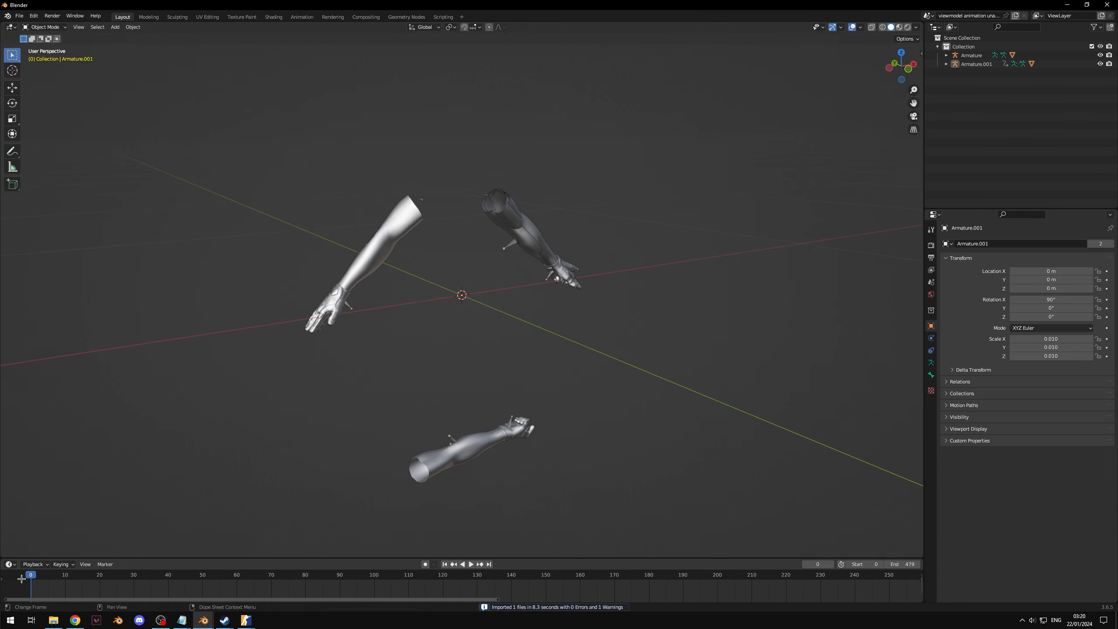
pyautogui.moveTo(32, 584); pyautogui.dragTo(442, 612)
pyautogui.press('Escape')
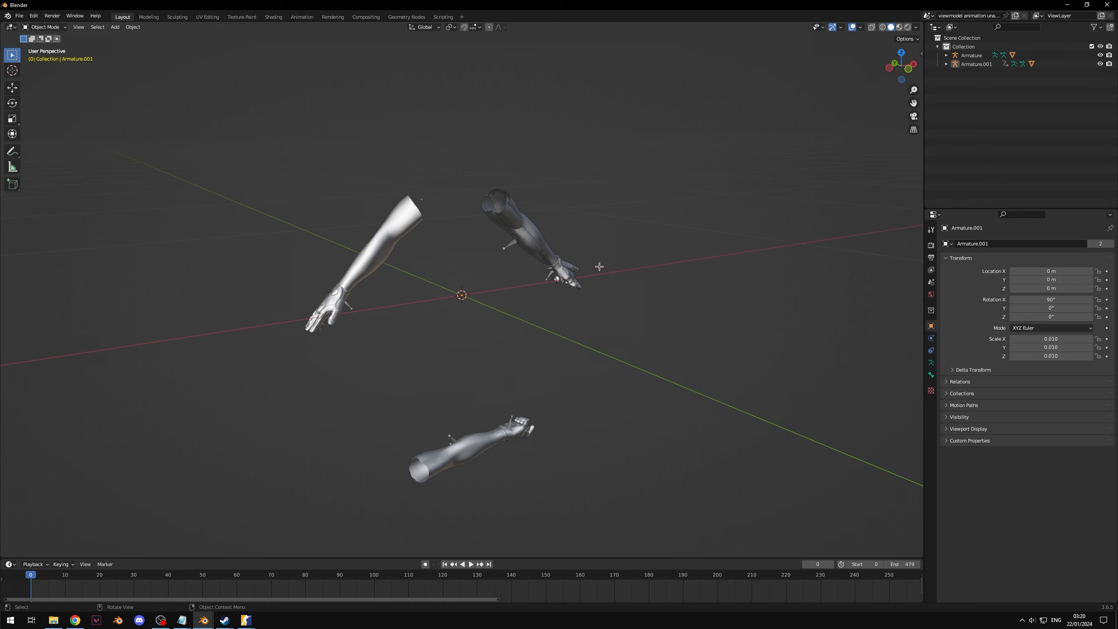
pyautogui.moveTo(427, 246); pyautogui.dragTo(381, 319, button='middle')
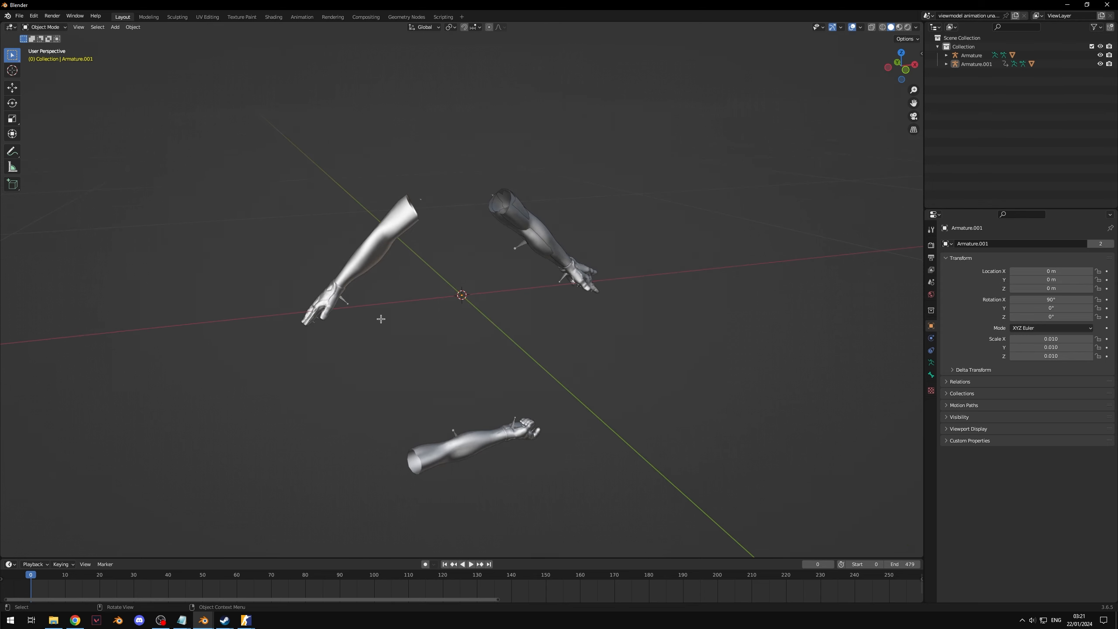
# Import viewmodel animation fixed.dmx onto the original viewmodel armature, keeping bone append mode Validate Against Target
pyautogui.click(344, 302)
pyautogui.click(20, 15)
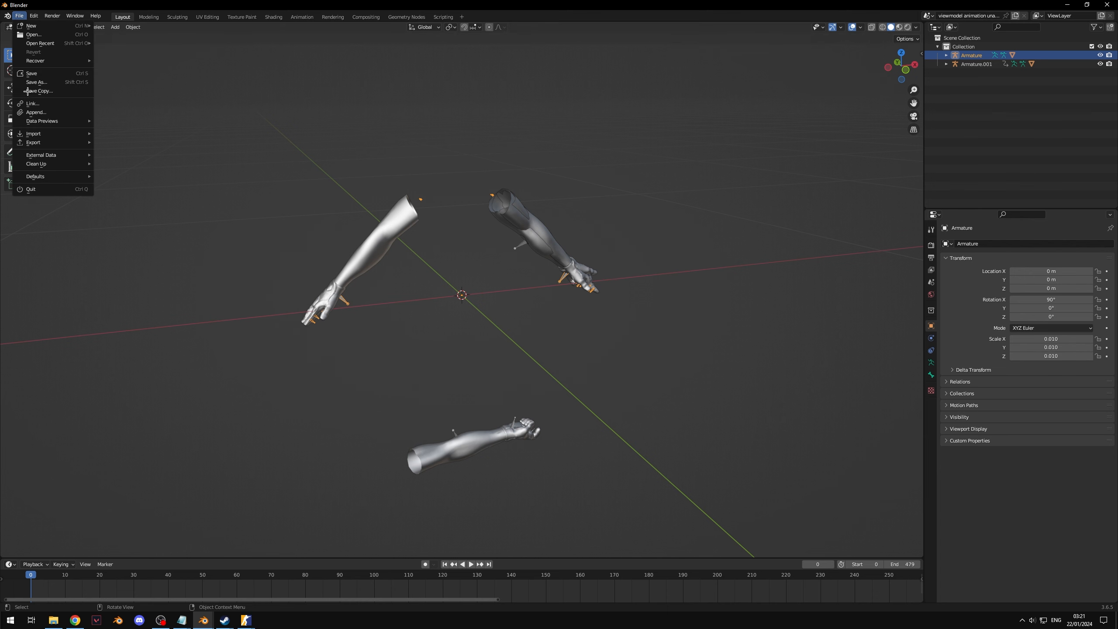
pyautogui.moveTo(35, 135)
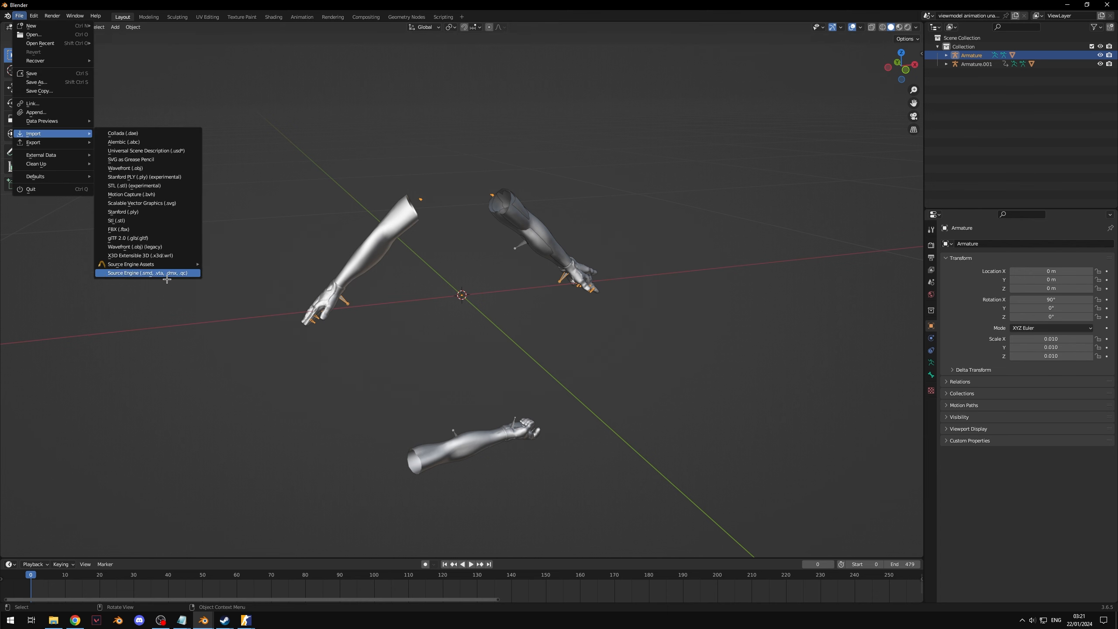
pyautogui.click(166, 275)
pyautogui.click(507, 228)
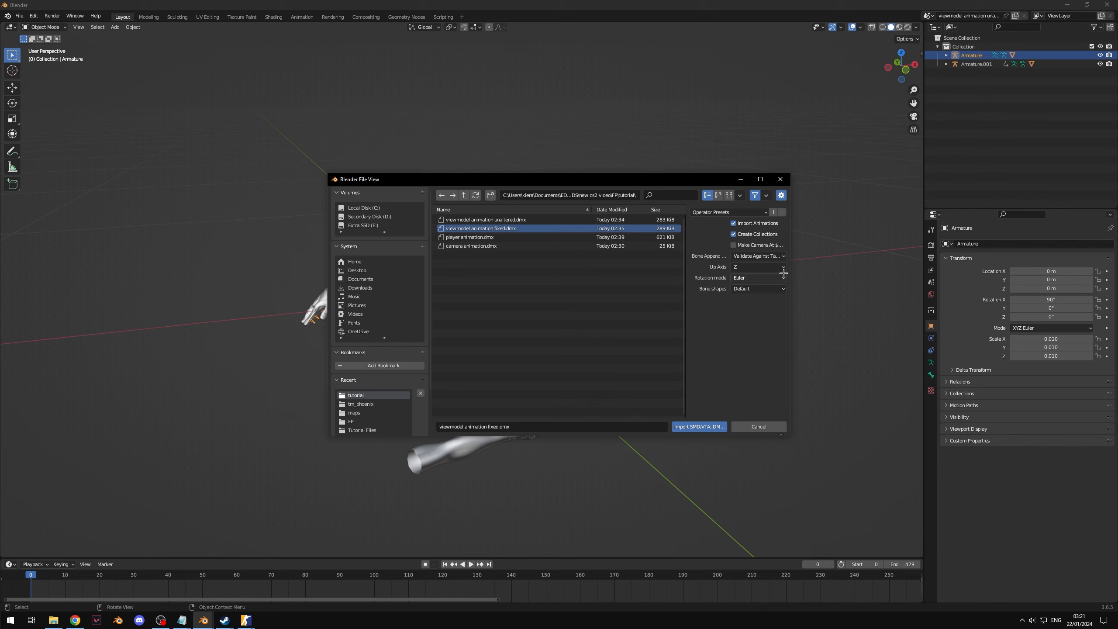
pyautogui.click(706, 429)
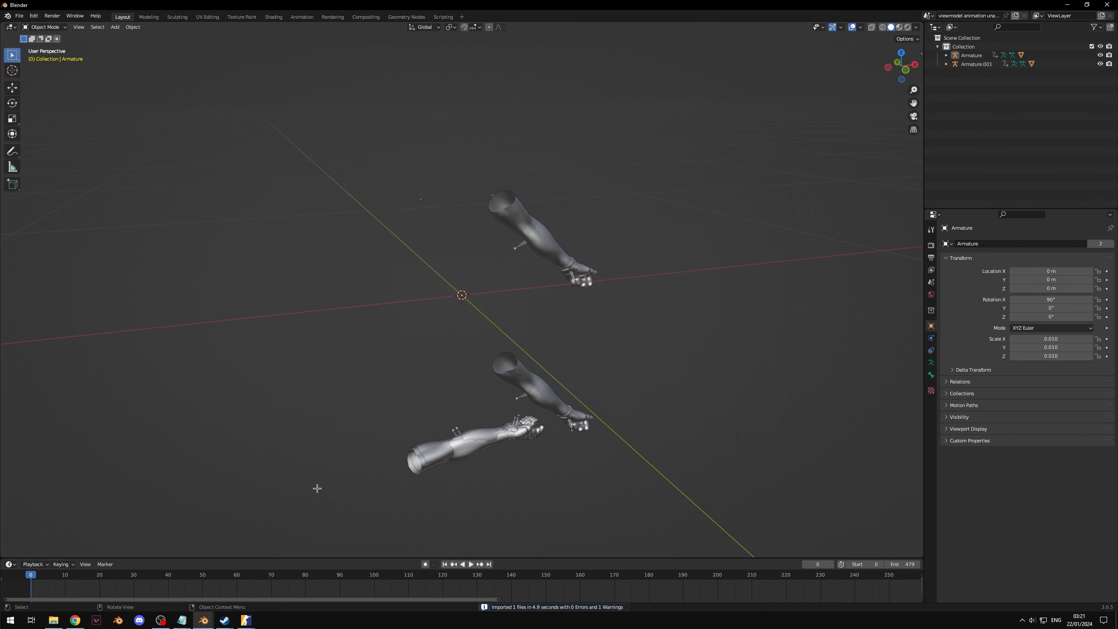
# Play and scrub through the timeline from several angles to compare the fixed and unaltered arm animations
pyautogui.moveTo(395, 471); pyautogui.dragTo(349, 448, button='middle')
pyautogui.moveTo(38, 578); pyautogui.dragTo(40, 579)
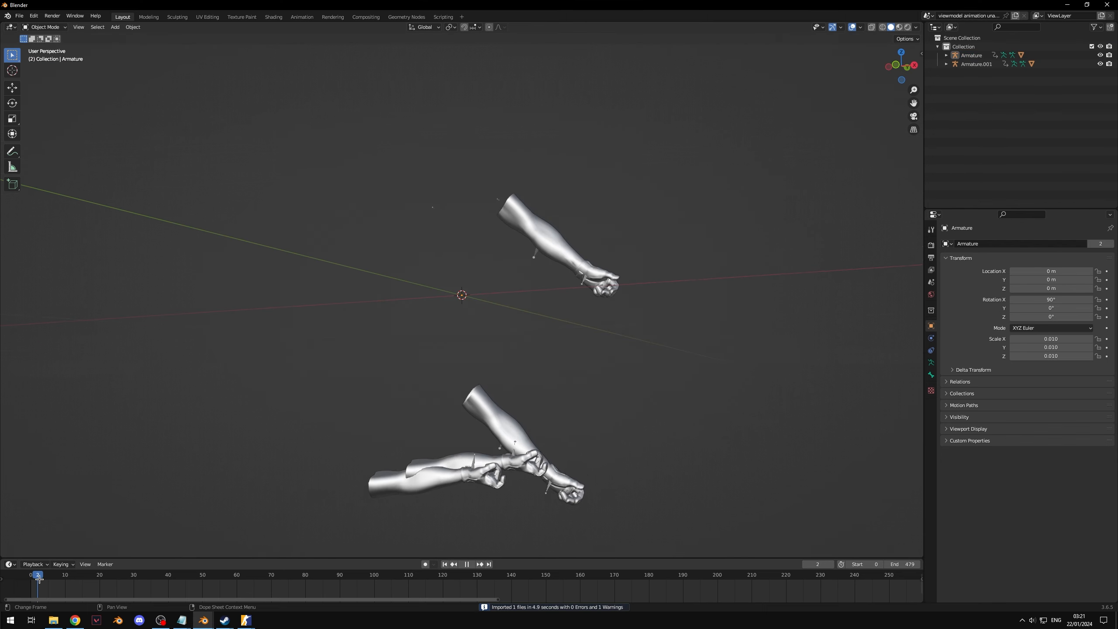
pyautogui.press('space')
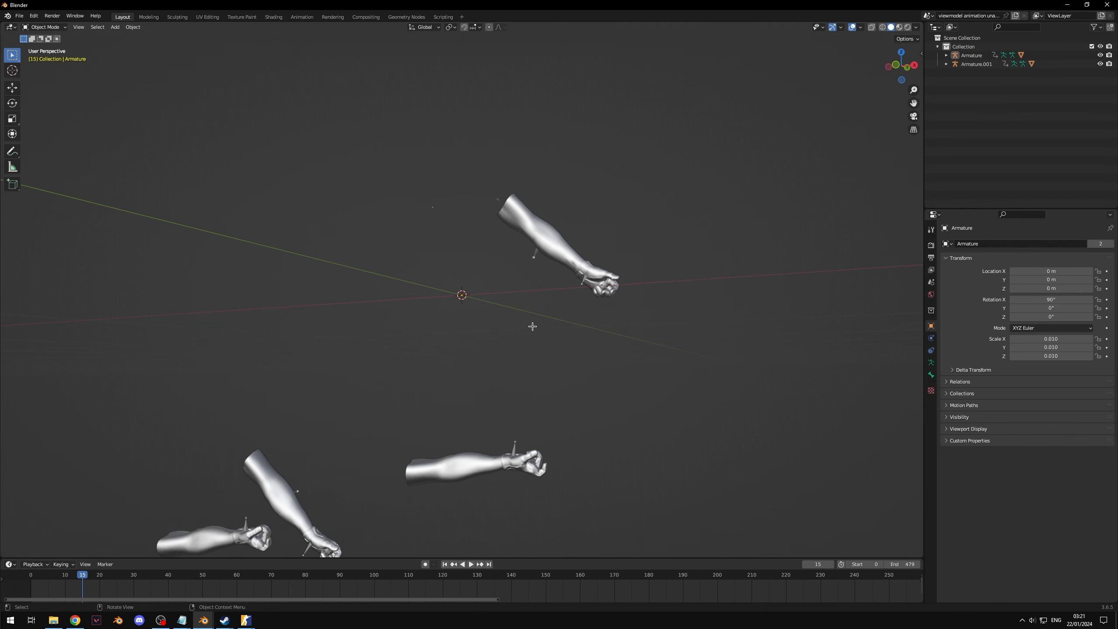
pyautogui.moveTo(83, 583); pyautogui.dragTo(365, 575)
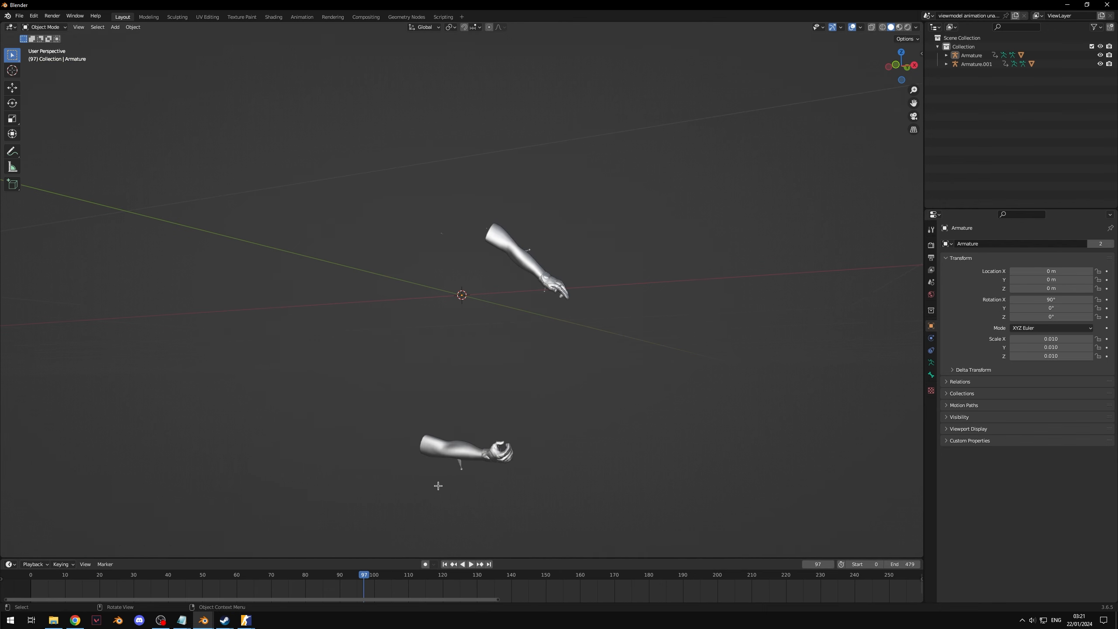
pyautogui.moveTo(438, 485); pyautogui.dragTo(364, 521, button='middle')
pyautogui.scroll(1, 352, 468)
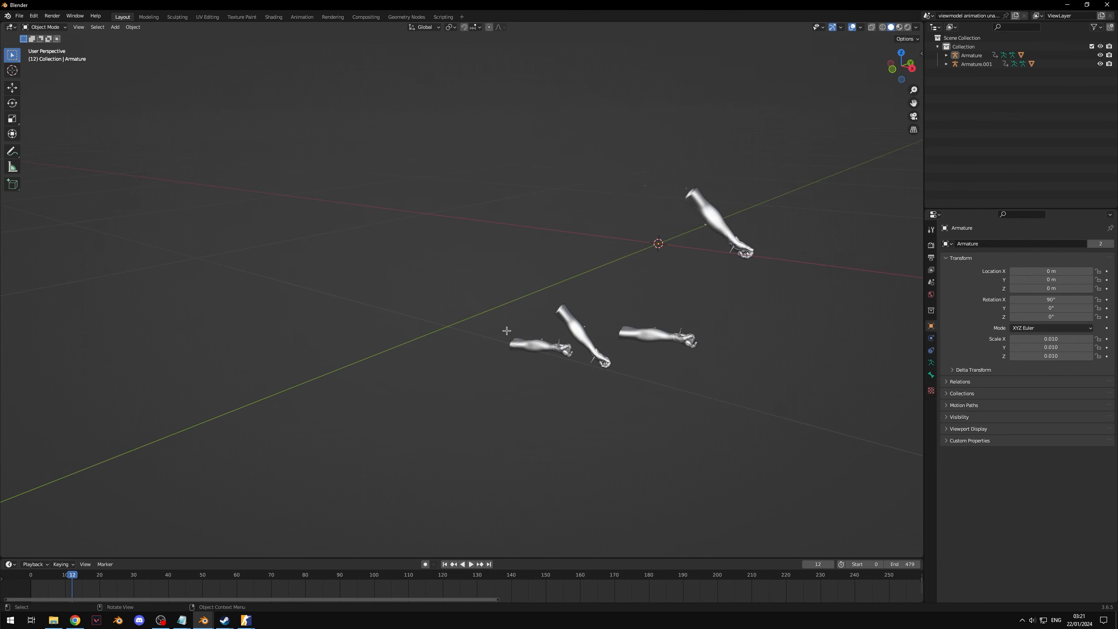
pyautogui.moveTo(86, 575); pyautogui.dragTo(213, 575)
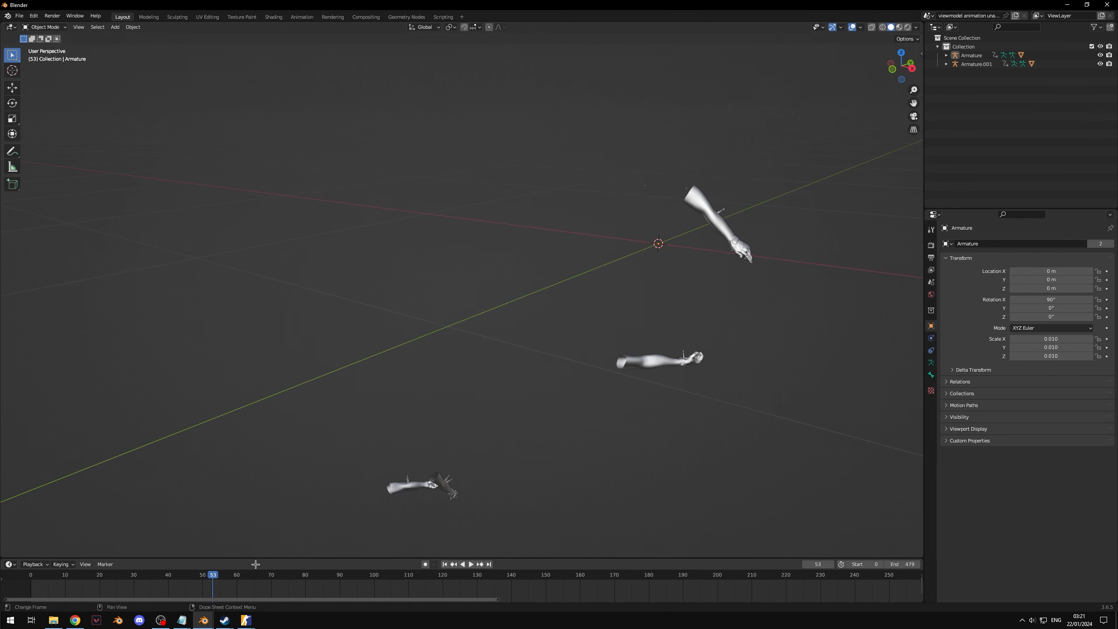
pyautogui.moveTo(335, 462); pyautogui.dragTo(387, 512, button='middle')
pyautogui.moveTo(218, 578); pyautogui.dragTo(253, 569)
pyautogui.press('Escape')
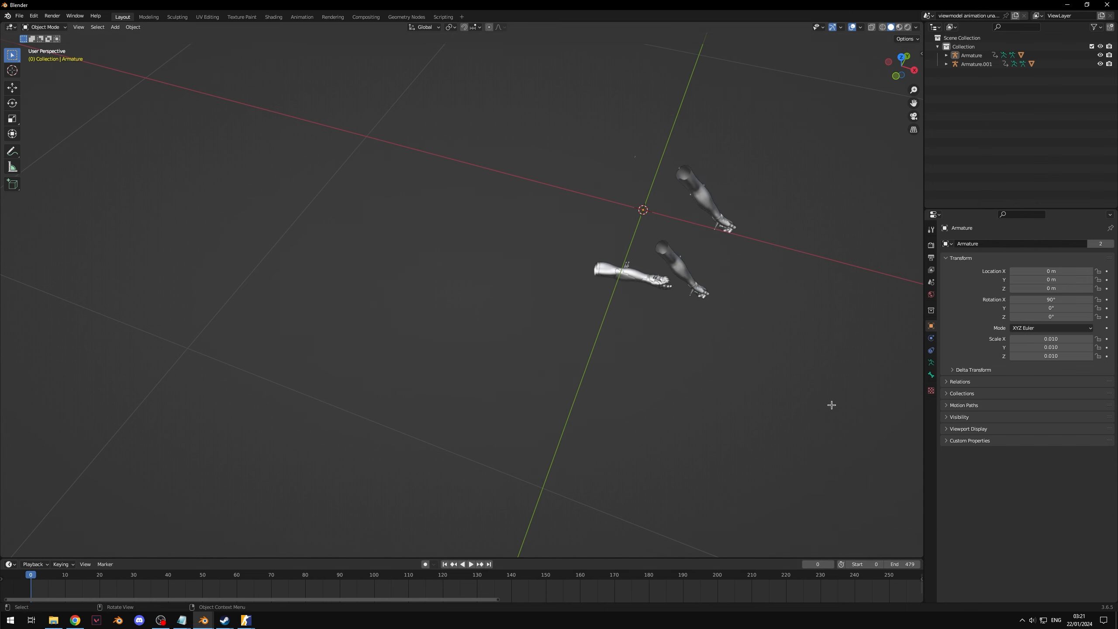
# Rotate the duplicate armature, Armature.001, by -90° about the global X axis
pyautogui.moveTo(831, 403); pyautogui.dragTo(772, 340, button='middle')
pyautogui.moveTo(791, 279); pyautogui.dragTo(565, 216, button='middle')
pyautogui.click(446, 207)
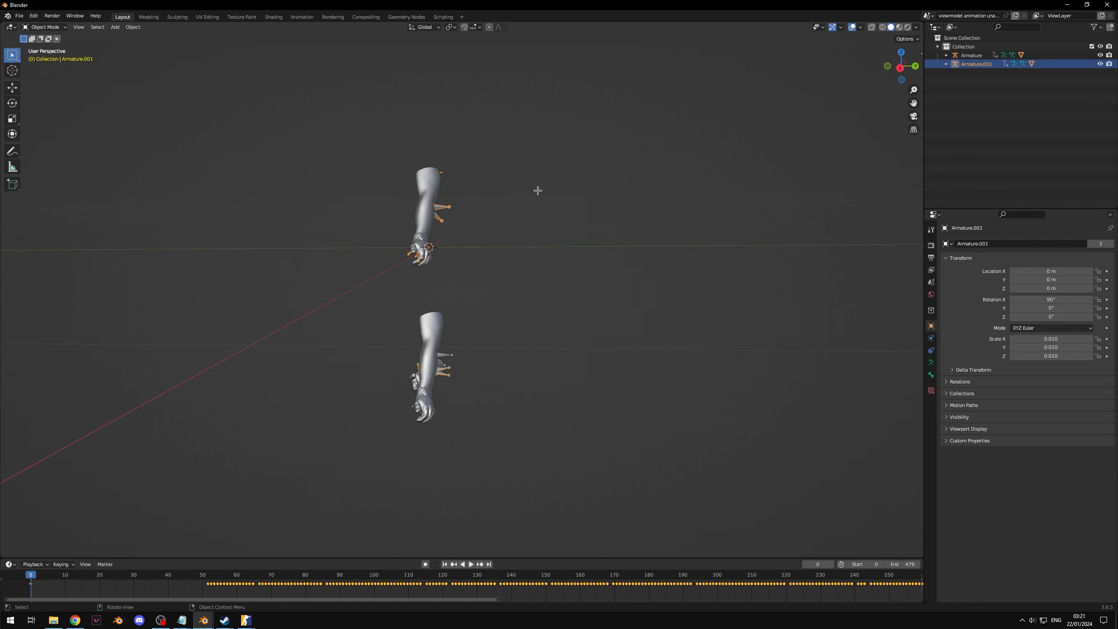
pyautogui.press('r')
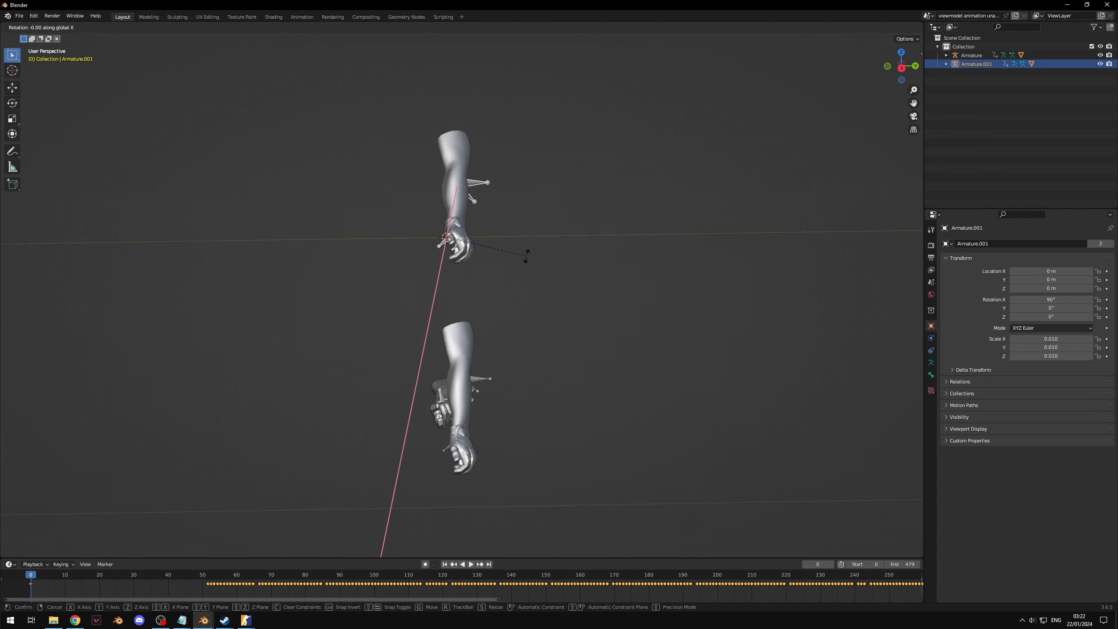
pyautogui.write('-90')
pyautogui.press('Return')
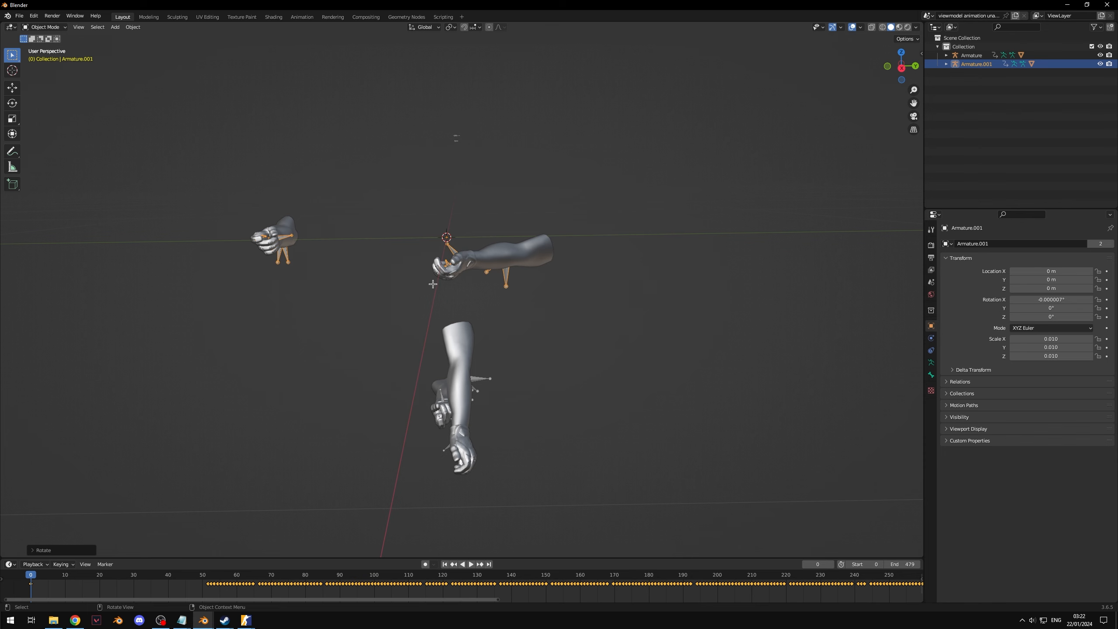
# Rotate the original armature by -90° about the global X axis to match the duplicate
pyautogui.moveTo(450, 284); pyautogui.dragTo(414, 324, button='middle')
pyautogui.click(537, 373)
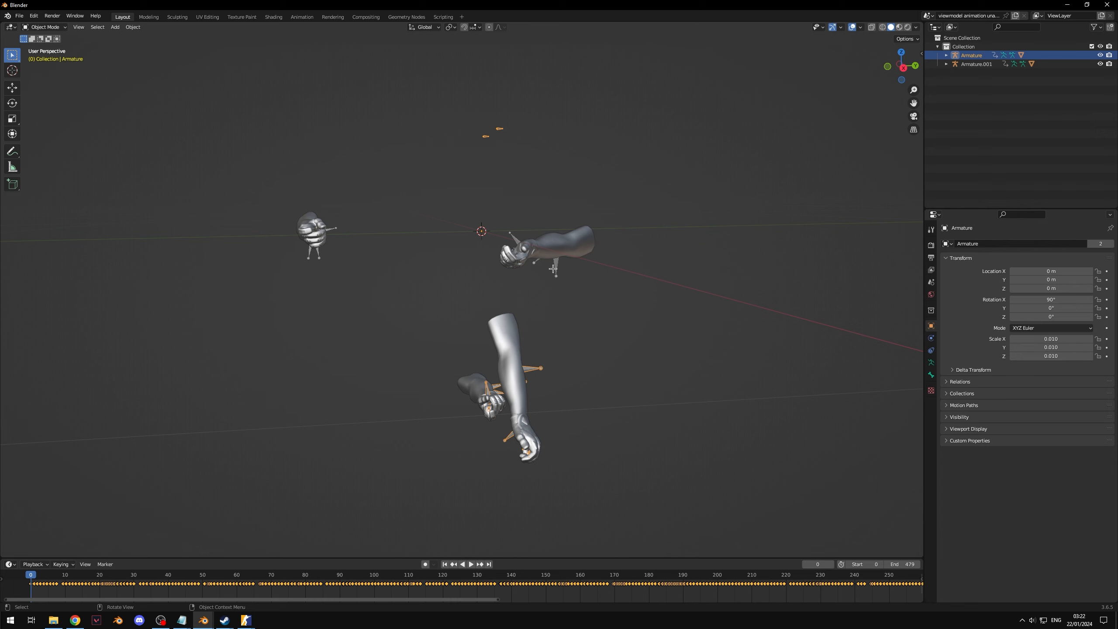
pyautogui.press('r')
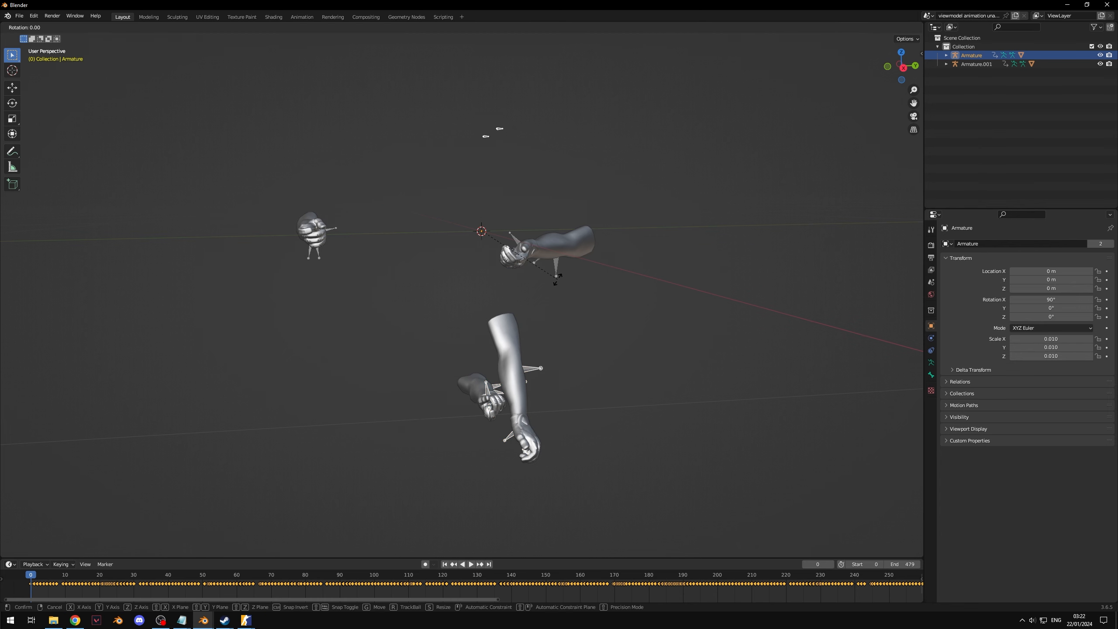
pyautogui.write('x')
pyautogui.write('90')
pyautogui.press('Return')
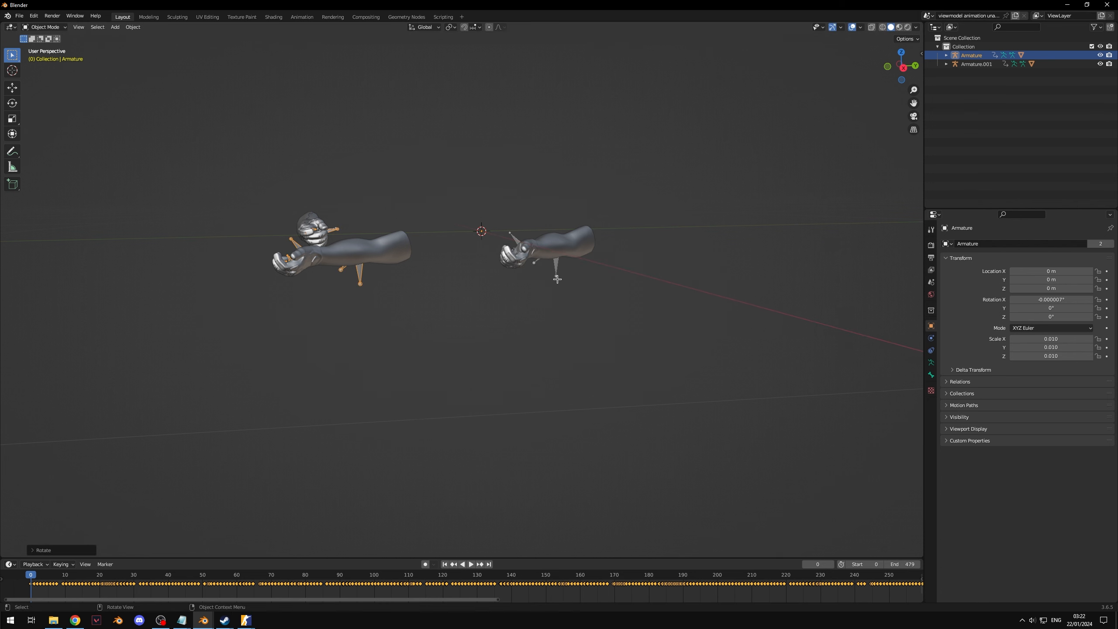
# Scrub through the timeline and examine how both rotated pairs of arms move relative to each other
pyautogui.moveTo(489, 294); pyautogui.dragTo(582, 362, button='middle')
pyautogui.press('space')
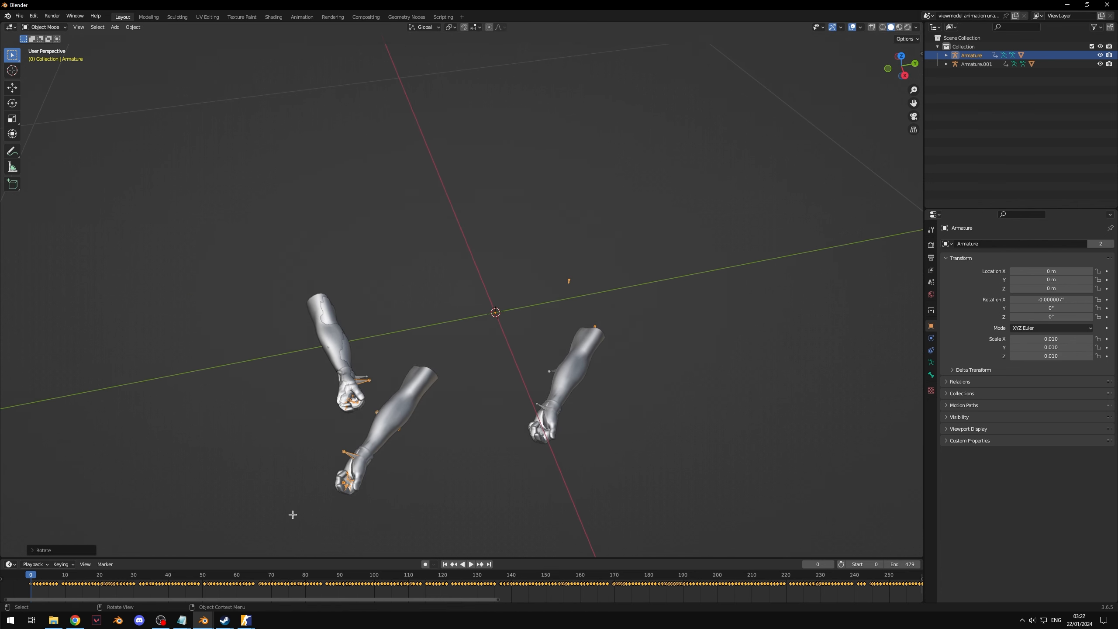
pyautogui.moveTo(456, 574); pyautogui.dragTo(863, 538)
pyautogui.click(574, 448)
pyautogui.scroll(8, 574, 447)
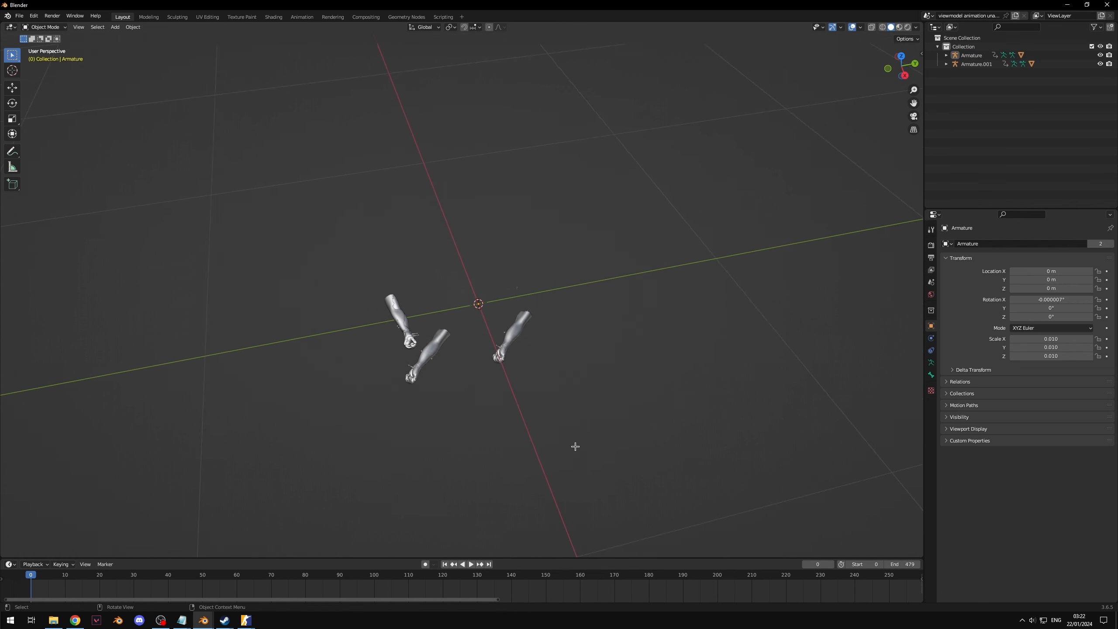
pyautogui.moveTo(573, 448); pyautogui.dragTo(565, 441, button='middle')
pyautogui.moveTo(202, 575); pyautogui.dragTo(131, 545)
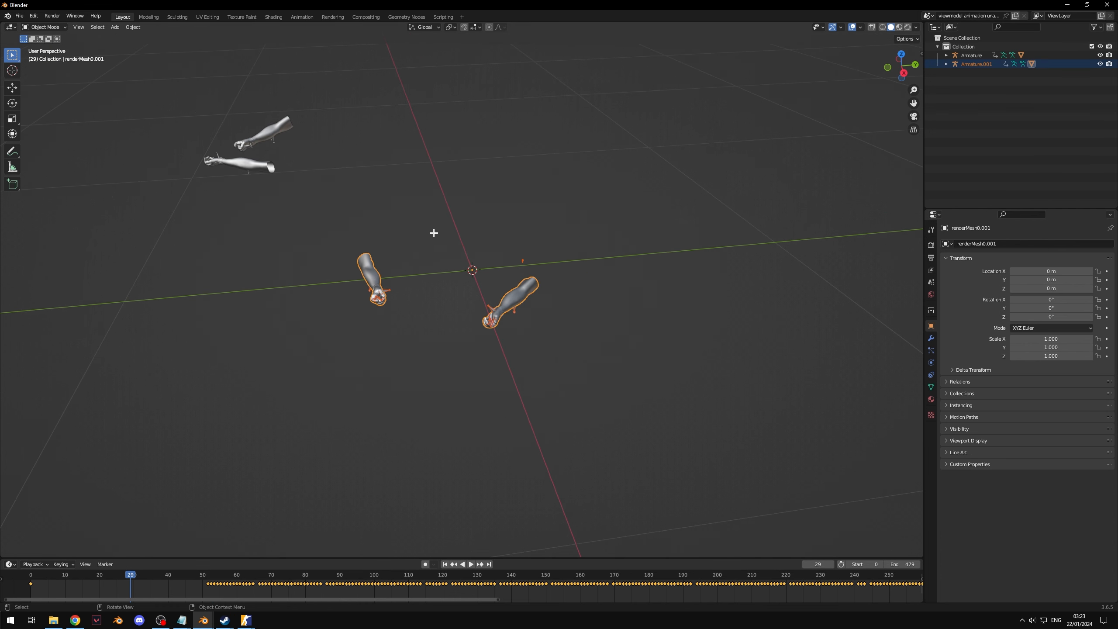
# Duplicate Armature.001 with its arm mesh in place, and hide both the copied armature and its mesh
pyautogui.scroll(6, 435, 232)
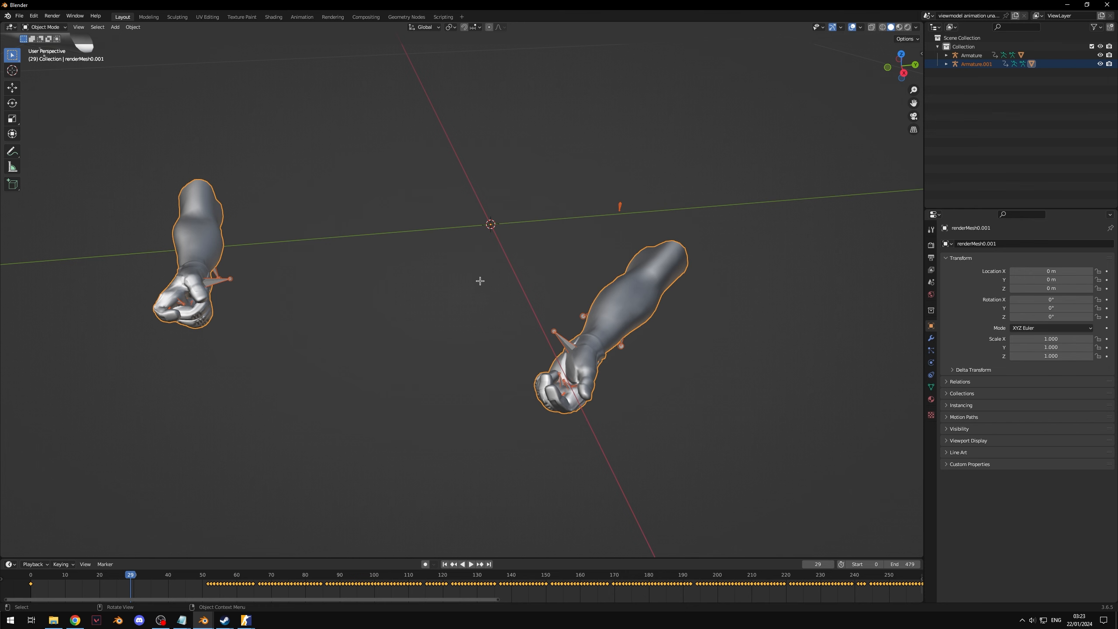
pyautogui.hotkey('shift', 'd')
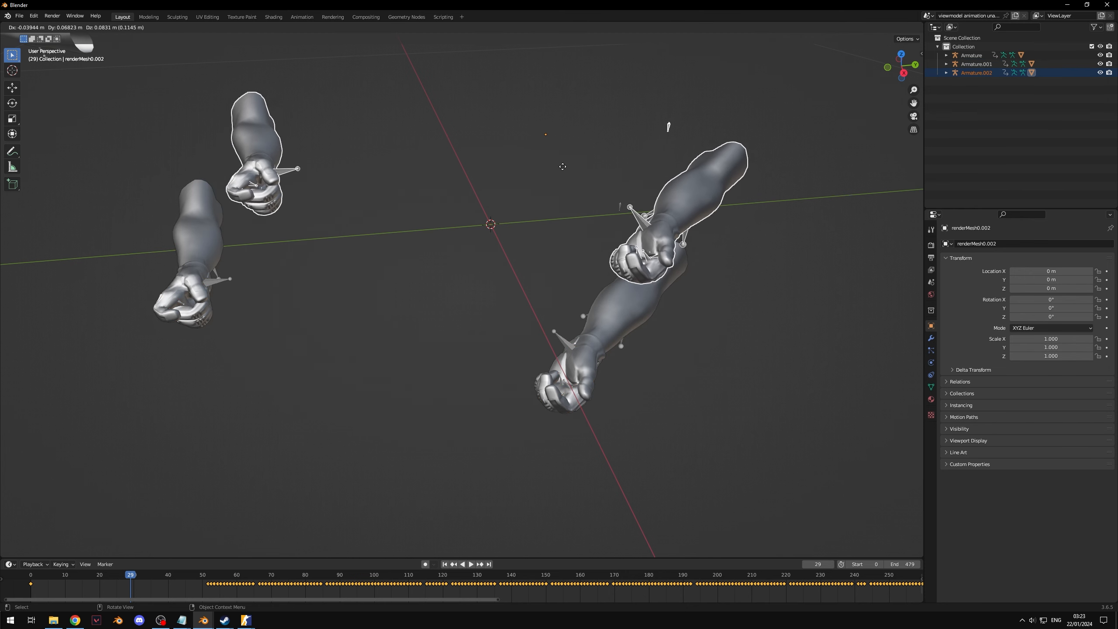
pyautogui.rightClick(564, 163)
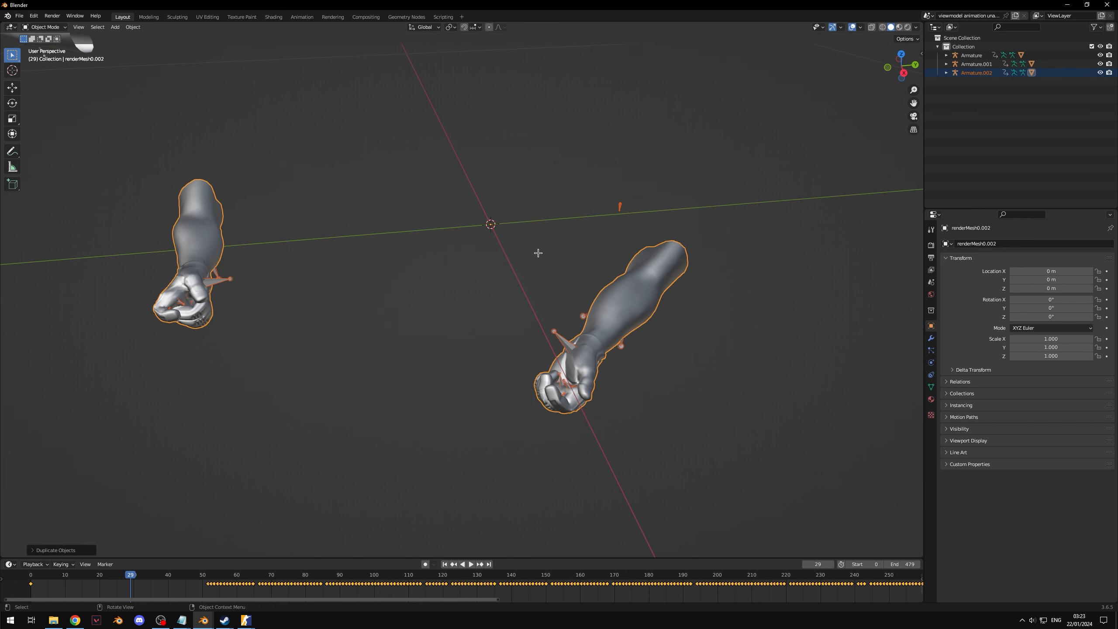
pyautogui.click(721, 201)
pyautogui.click(1101, 72)
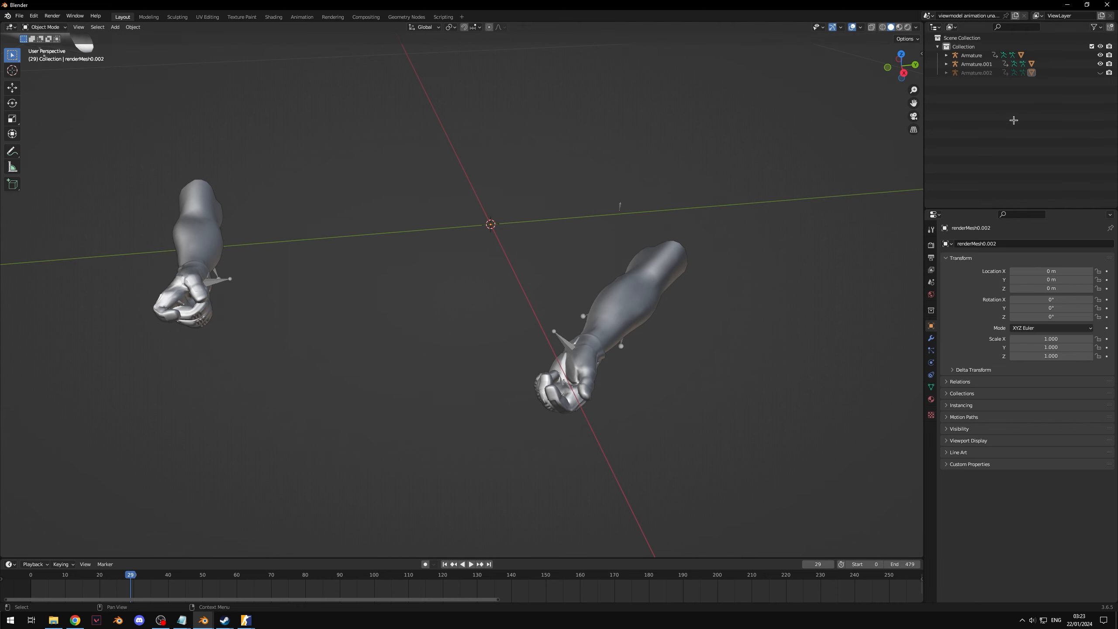
pyautogui.click(946, 72)
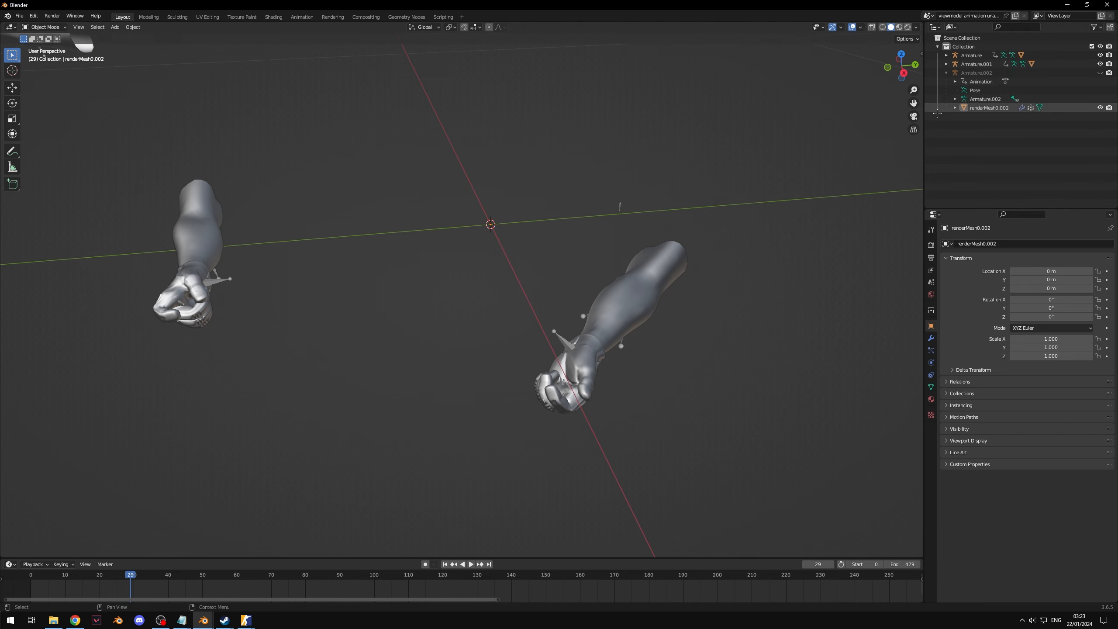
pyautogui.click(1101, 107)
pyautogui.click(565, 340)
pyautogui.press('g')
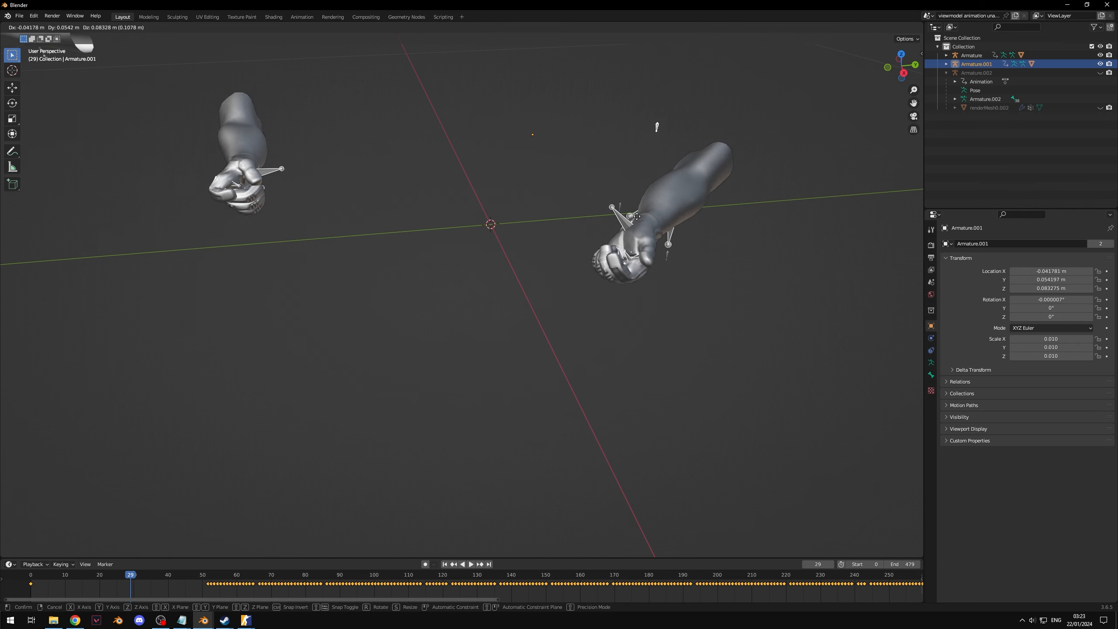
pyautogui.rightClick(638, 312)
# Rename Armature.001 to RIGHT
pyautogui.moveTo(776, 278); pyautogui.dragTo(620, 237, button='middle')
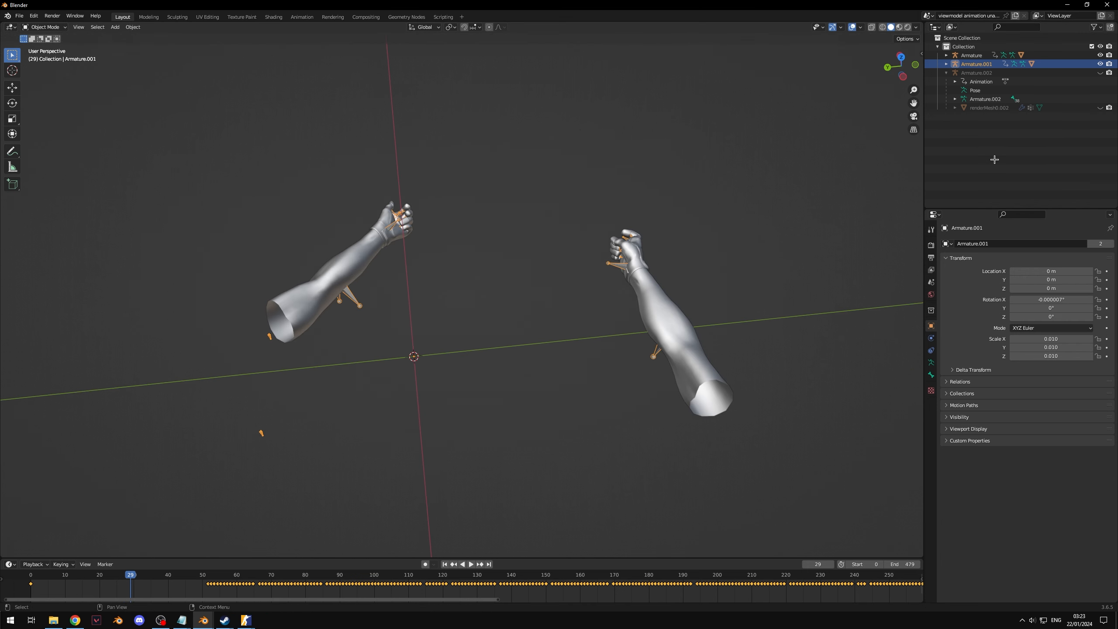
pyautogui.doubleClick(988, 65)
pyautogui.write('RIGHT')
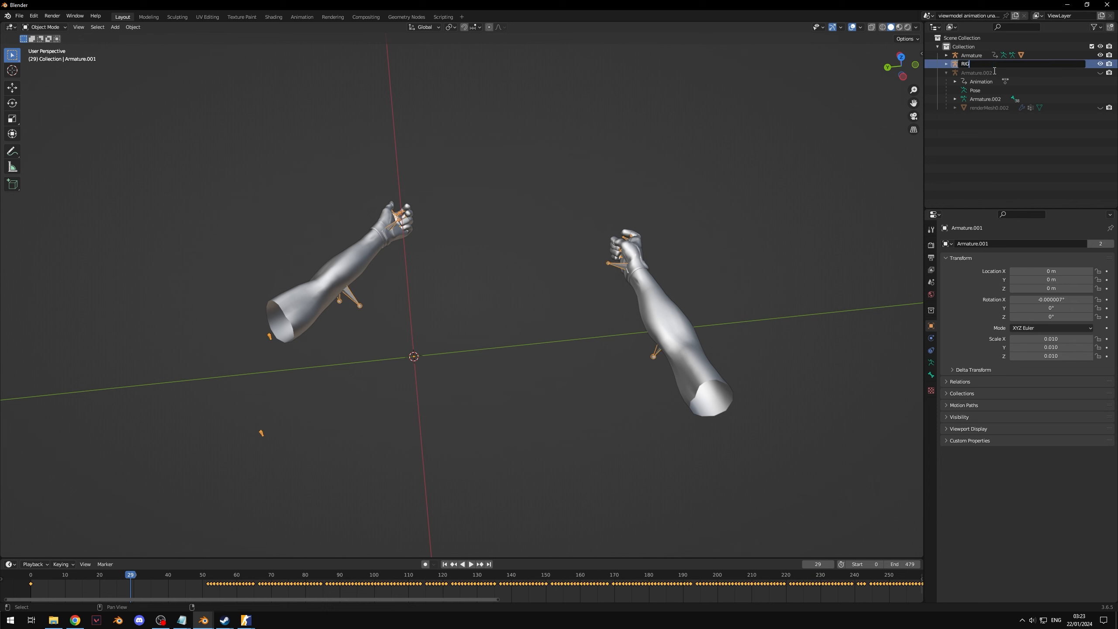
pyautogui.press('Return')
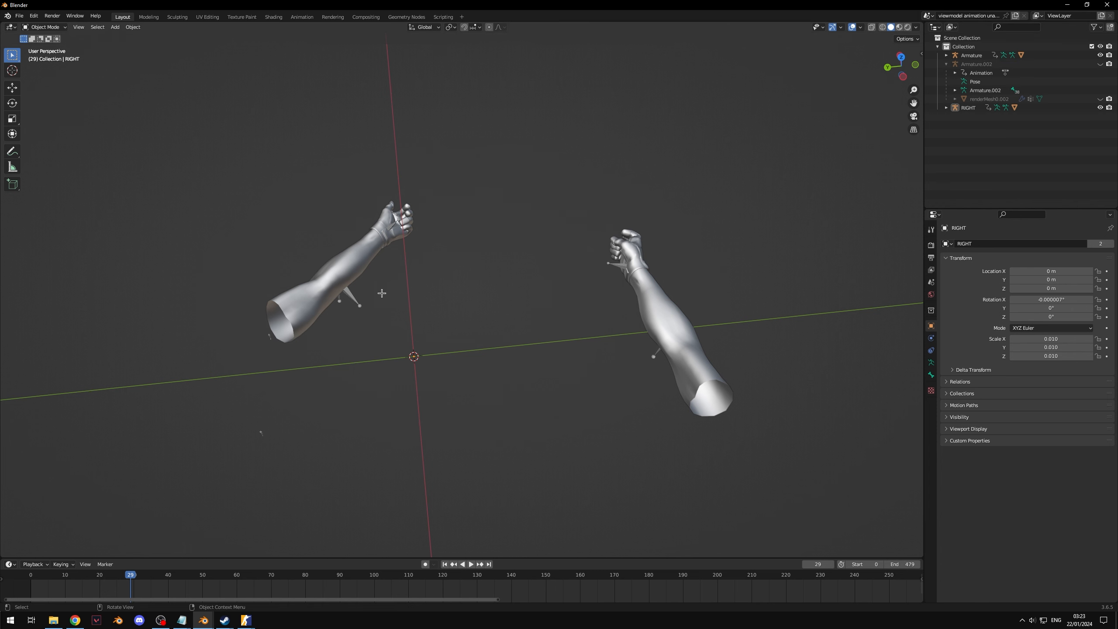
# Open the RIGHT armature for bone editing and set its bones to display In Front of the mesh
pyautogui.click(354, 300)
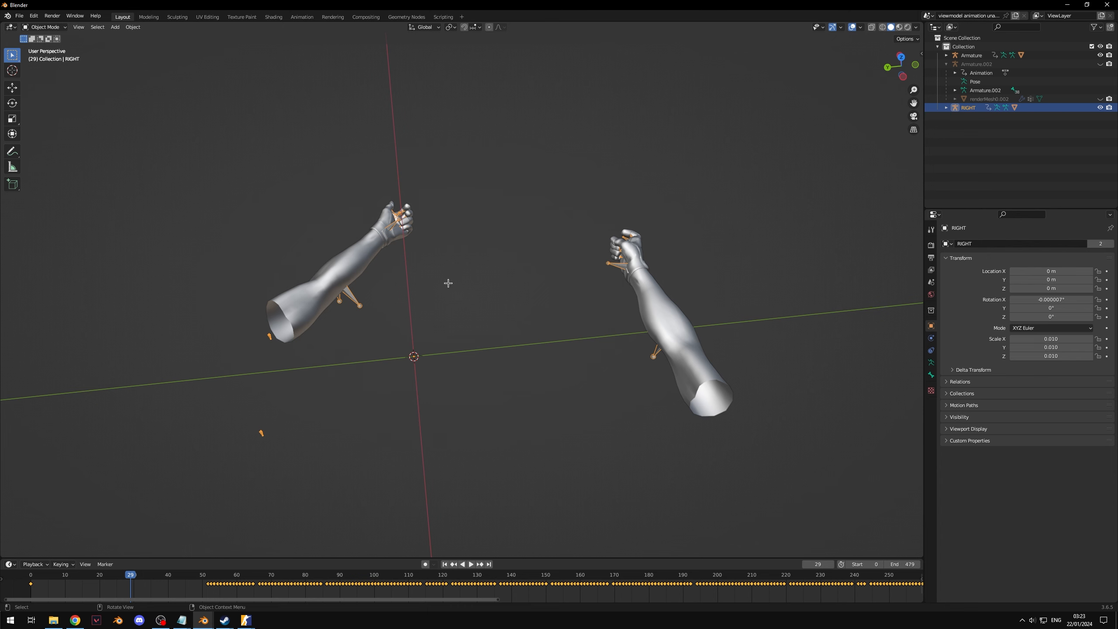
pyautogui.press('Tab')
pyautogui.moveTo(448, 280); pyautogui.dragTo(550, 242, button='middle')
pyautogui.moveTo(780, 238); pyautogui.dragTo(335, 247, button='middle')
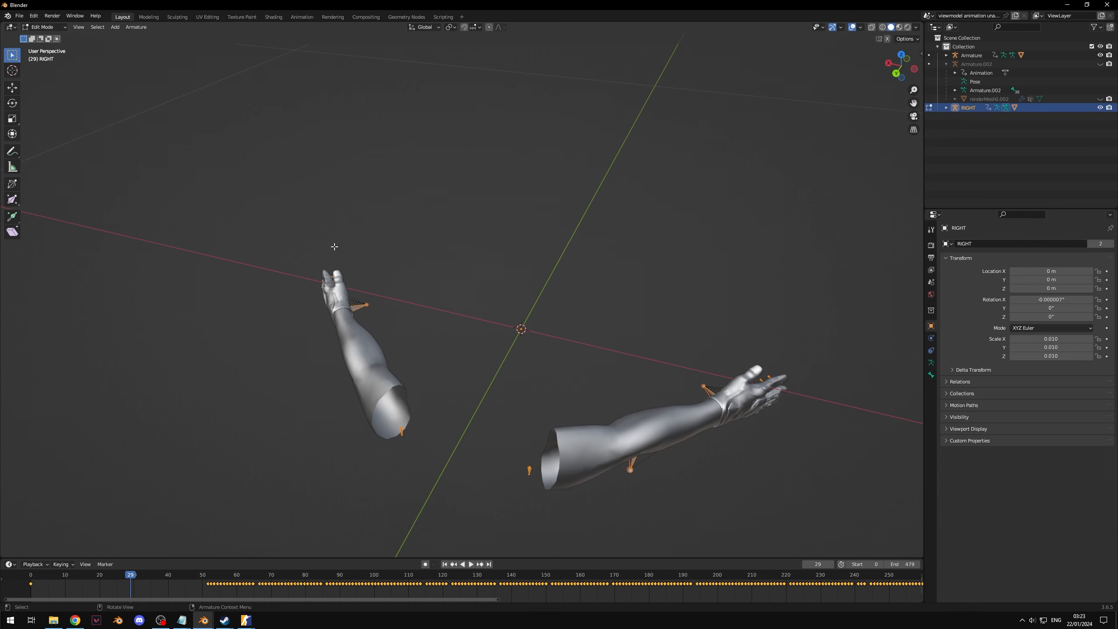
pyautogui.moveTo(481, 221); pyautogui.dragTo(497, 223, button='middle')
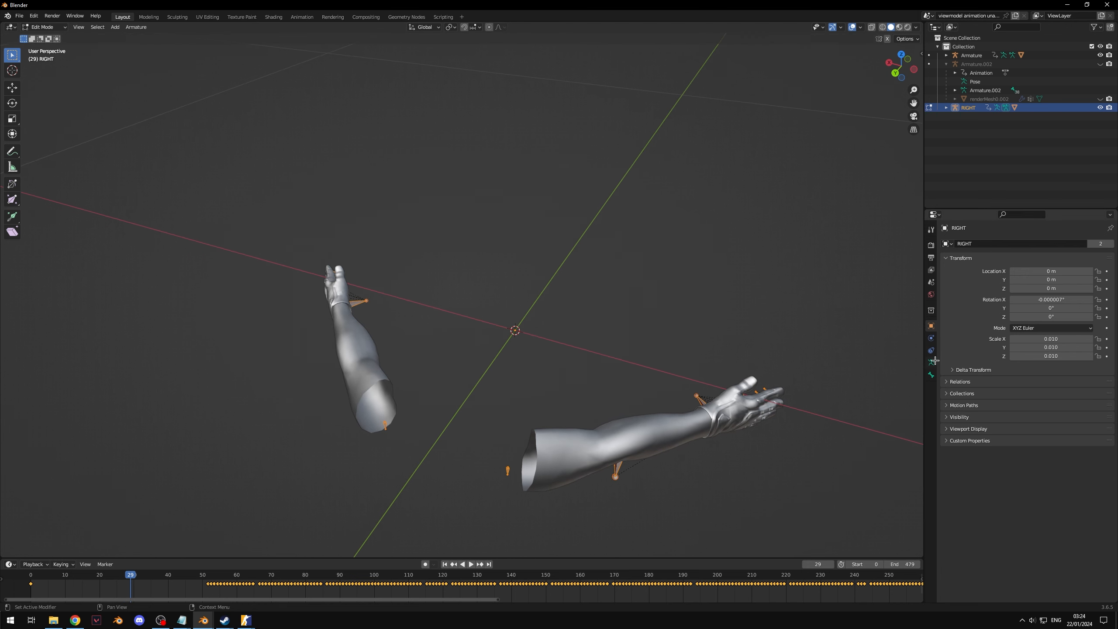
pyautogui.click(934, 361)
pyautogui.click(969, 359)
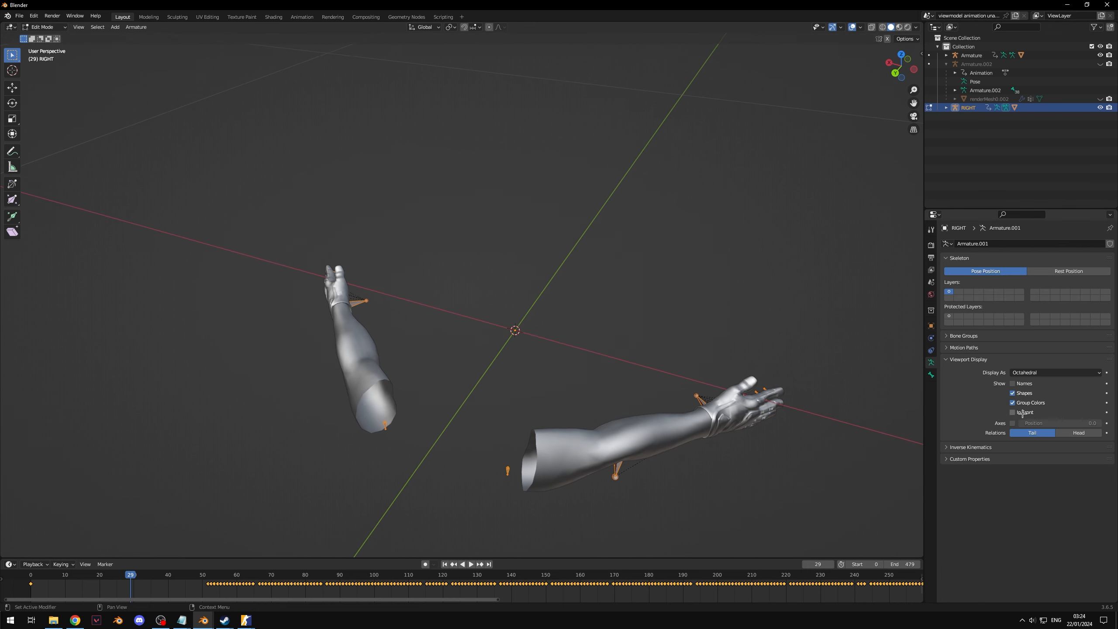
pyautogui.click(1012, 412)
# Delete the left arm's bones from the RIGHT armature, leave bone editing and select its arm mesh
pyautogui.moveTo(511, 325)
pyautogui.mouseDown(button='middle')
pyautogui.moveTo(386, 306)
pyautogui.moveTo(625, 233)
pyautogui.moveTo(683, 245)
pyautogui.mouseUp(button='middle')
pyautogui.moveTo(751, 70); pyautogui.dragTo(318, 372)
pyautogui.press('x')
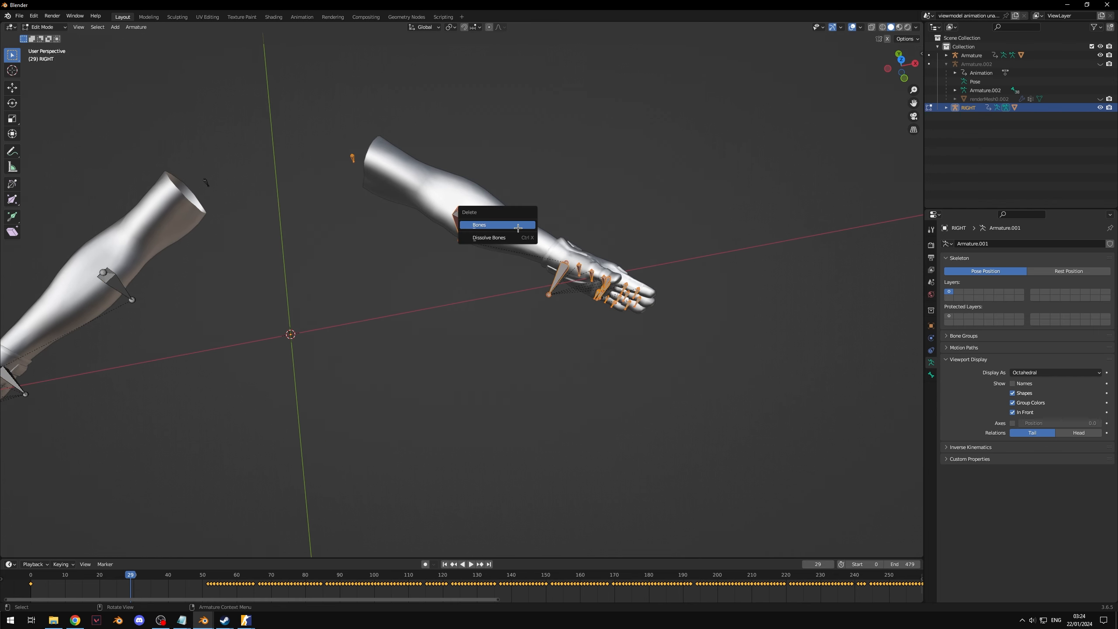
pyautogui.click(518, 228)
pyautogui.moveTo(437, 357); pyautogui.dragTo(486, 219, button='middle')
pyautogui.press('Tab')
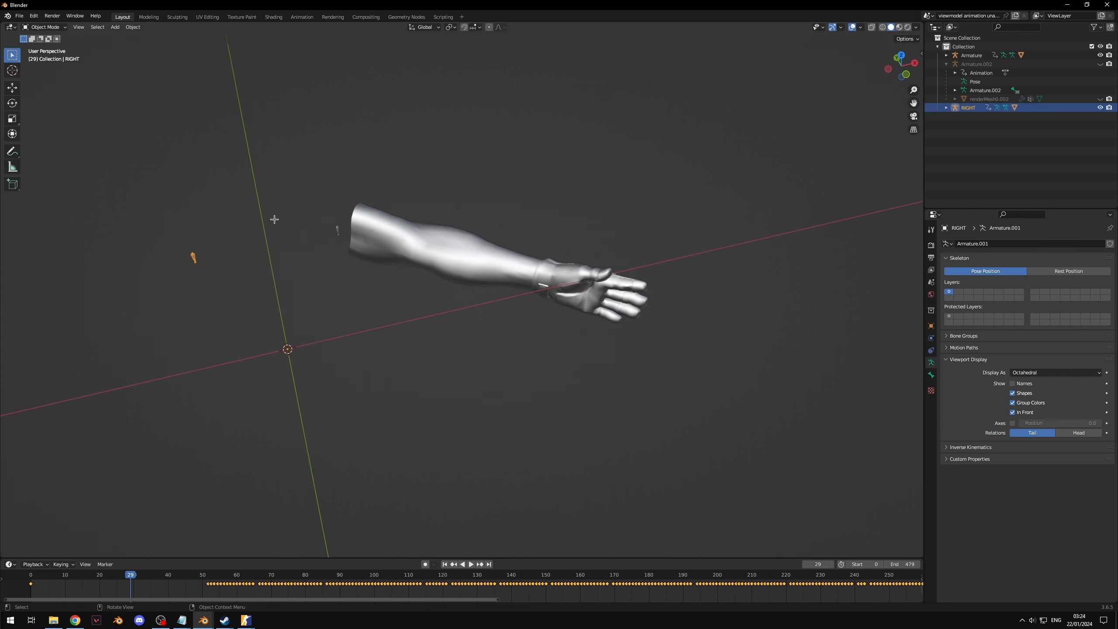
pyautogui.click(422, 246)
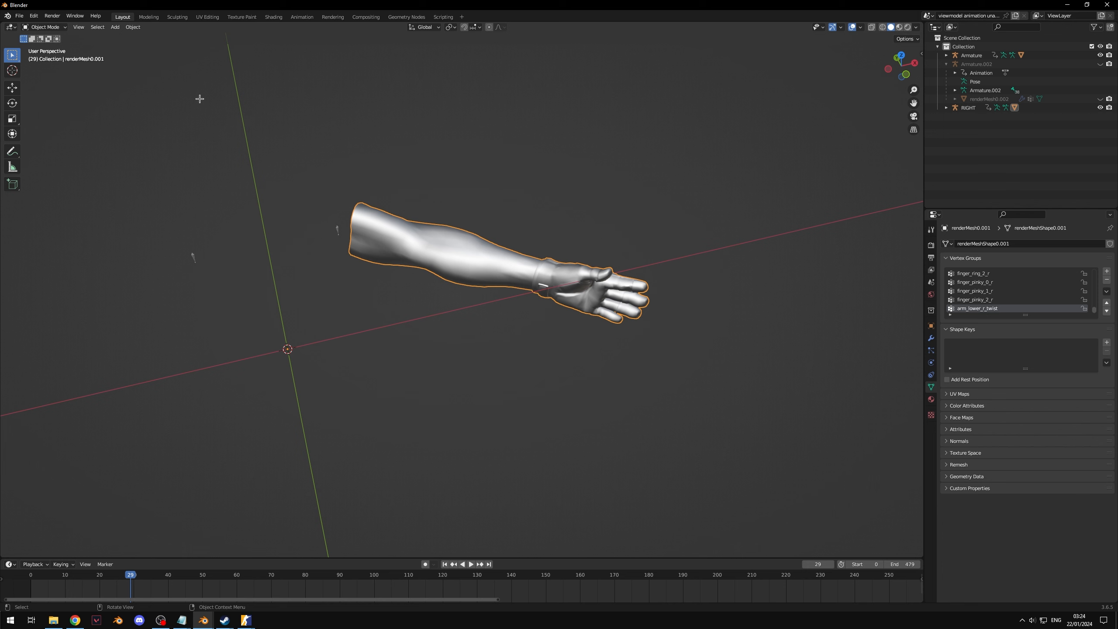
# Delete the left arm's vertices from the RIGHT armature's mesh, using X-ray to select through it, and return to object mode with X-ray off
pyautogui.press('Tab')
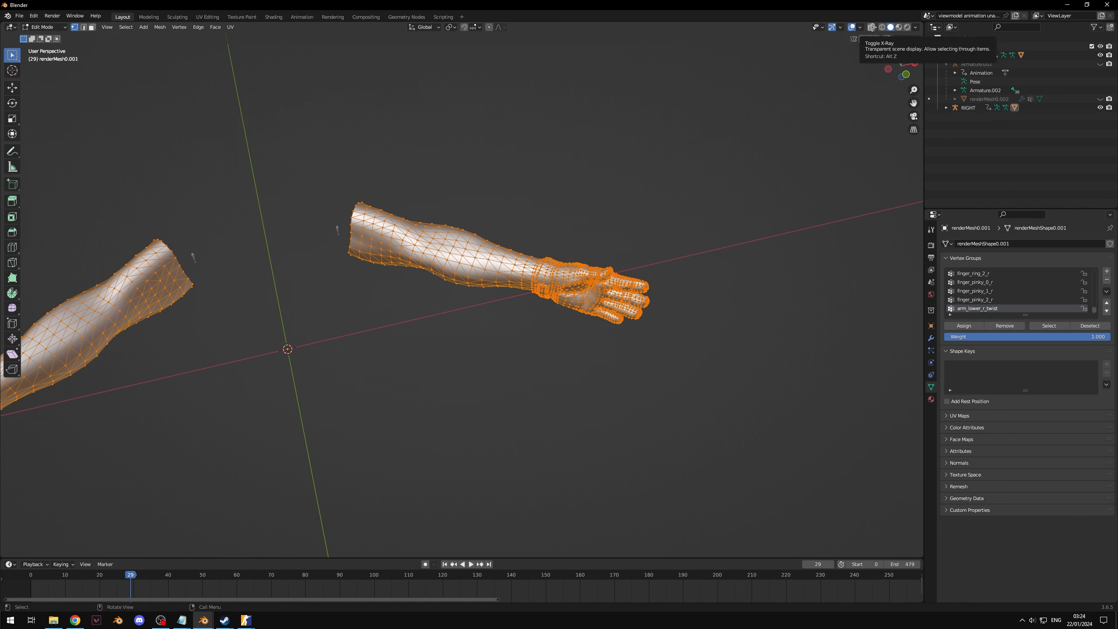
pyautogui.click(872, 27)
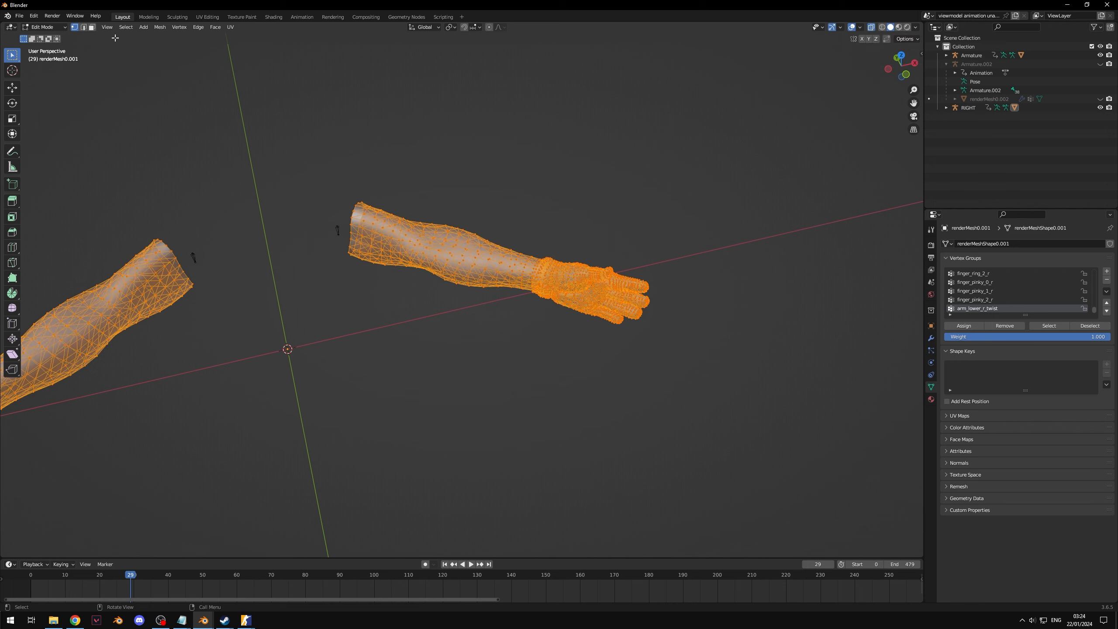
pyautogui.click(435, 108)
pyautogui.moveTo(292, 142); pyautogui.dragTo(685, 378)
pyautogui.press('x')
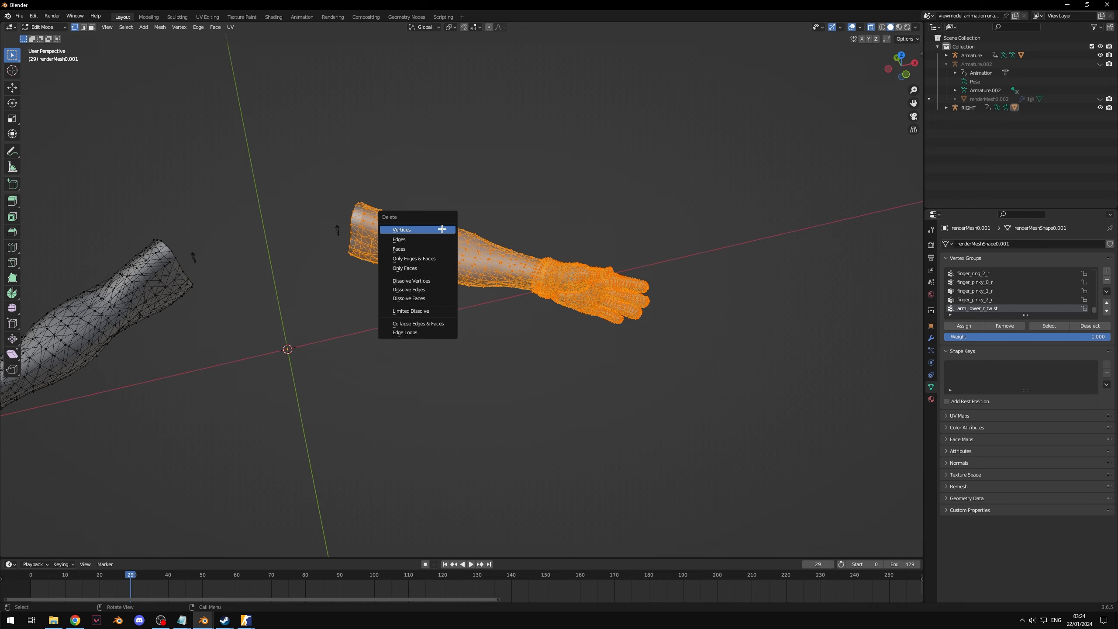
pyautogui.click(442, 229)
pyautogui.moveTo(482, 328); pyautogui.dragTo(450, 255, button='middle')
pyautogui.press('Tab')
pyautogui.click(55, 29)
pyautogui.click(342, 108)
pyautogui.moveTo(428, 171); pyautogui.dragTo(399, 186, button='middle')
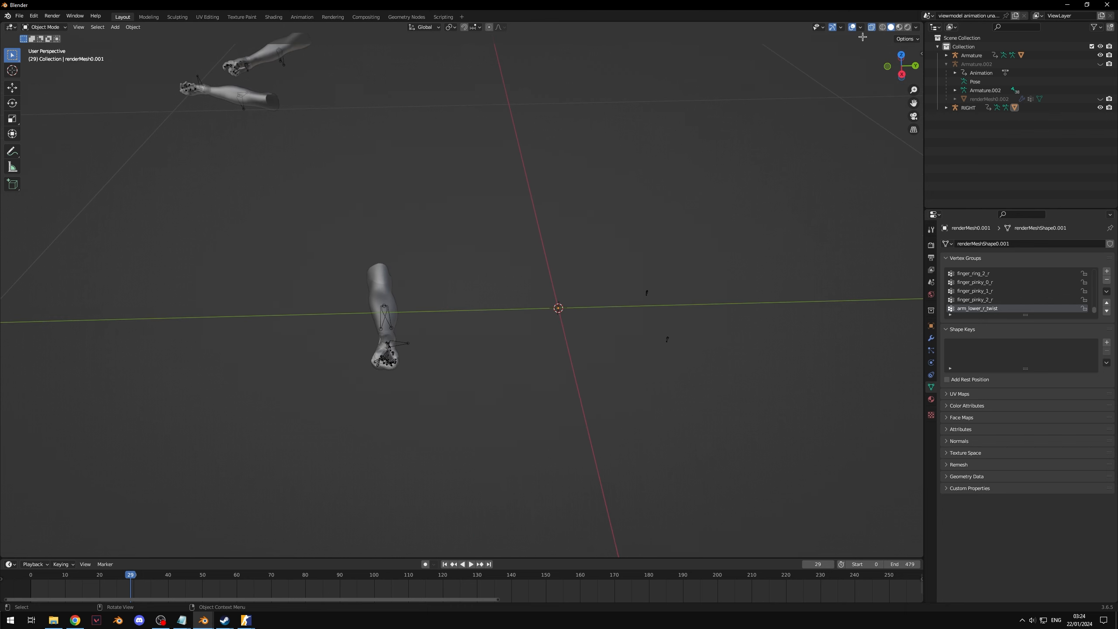
pyautogui.scroll(2, 599, 263)
pyautogui.scroll(1, 599, 263)
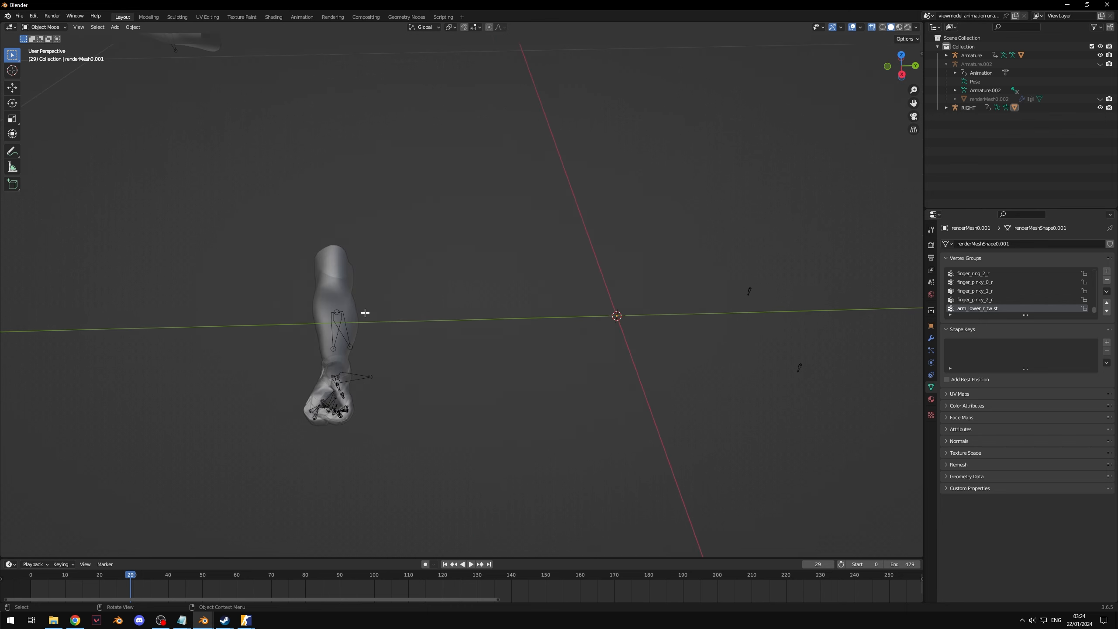
pyautogui.click(871, 28)
# Try moving the RIGHT armature freely to test how its arm mesh follows, and cancel the move
pyautogui.moveTo(490, 274); pyautogui.dragTo(457, 256, button='middle')
pyautogui.click(401, 330)
pyautogui.press('g')
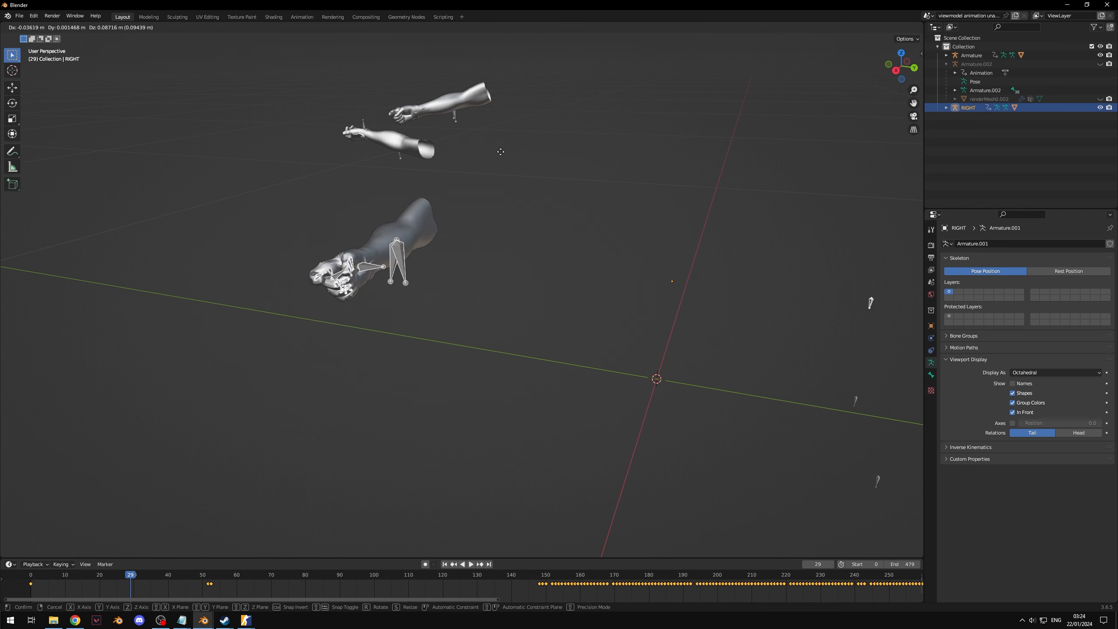
pyautogui.rightClick(541, 163)
pyautogui.click(639, 220)
pyautogui.moveTo(639, 220); pyautogui.dragTo(662, 210, button='middle')
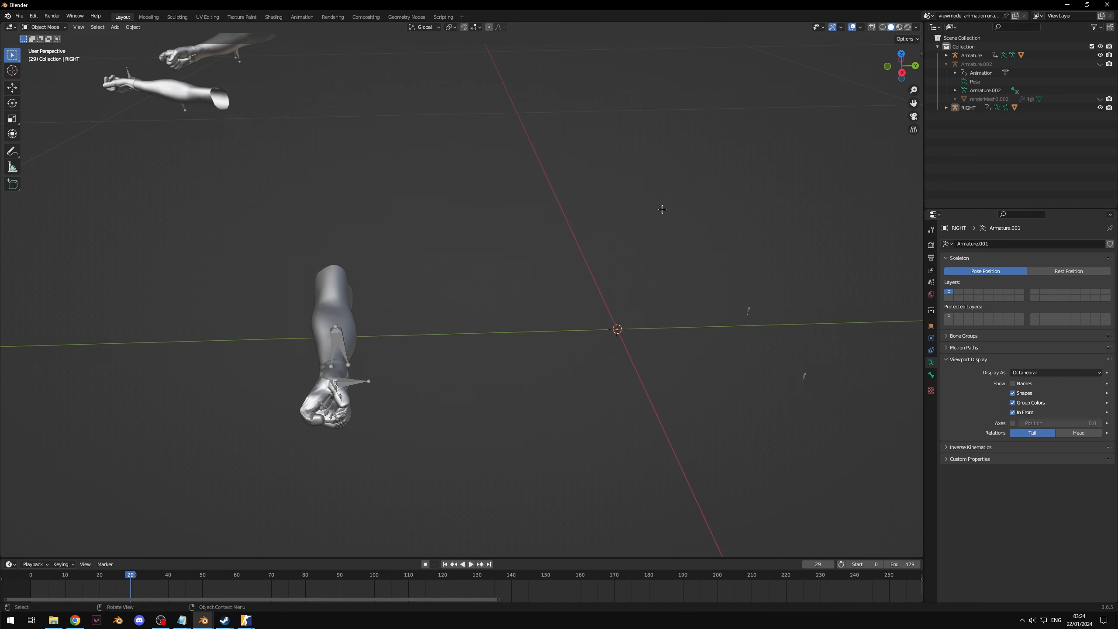
# Hide the RIGHT armature and its arm mesh, and unhide Armature.002 with renderMesh0.002
pyautogui.click(1101, 107)
pyautogui.click(947, 108)
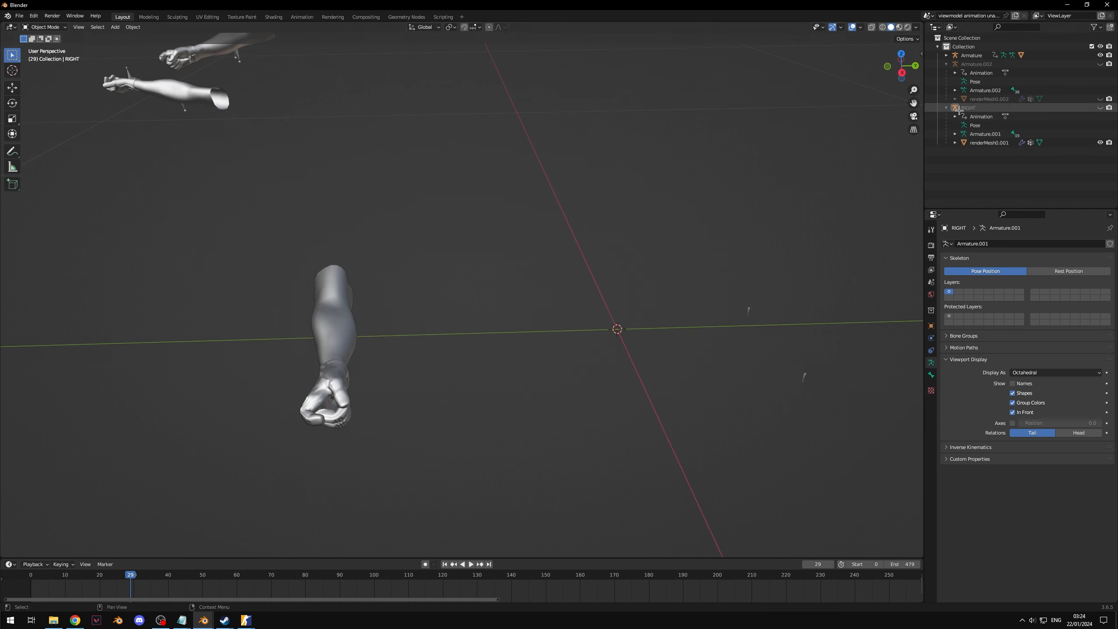
pyautogui.click(1101, 143)
pyautogui.click(947, 108)
pyautogui.click(1101, 64)
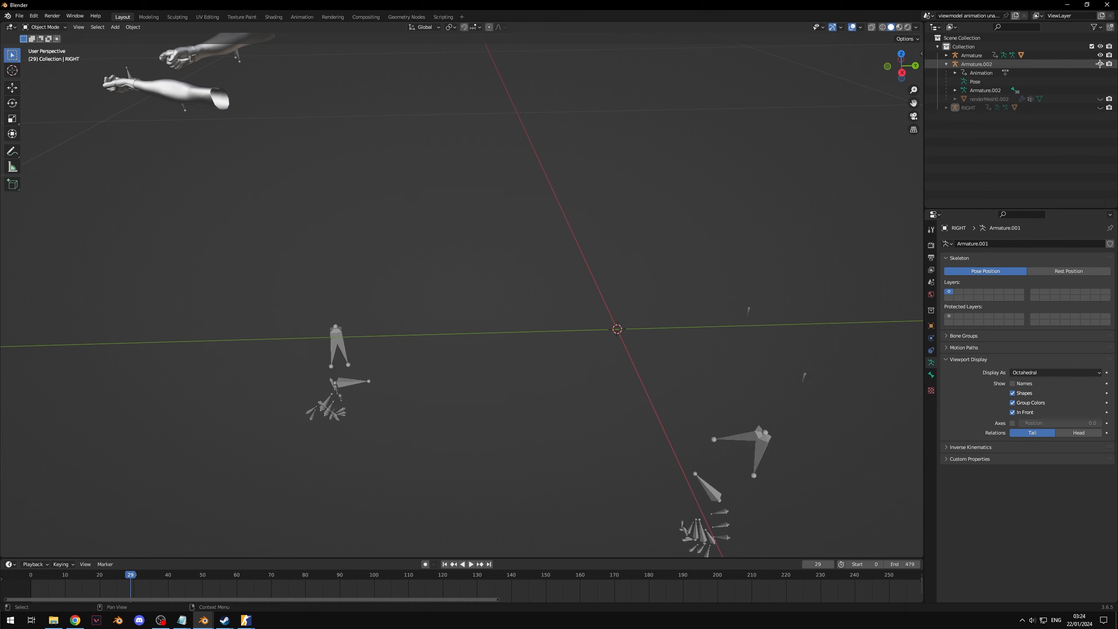
pyautogui.click(1101, 98)
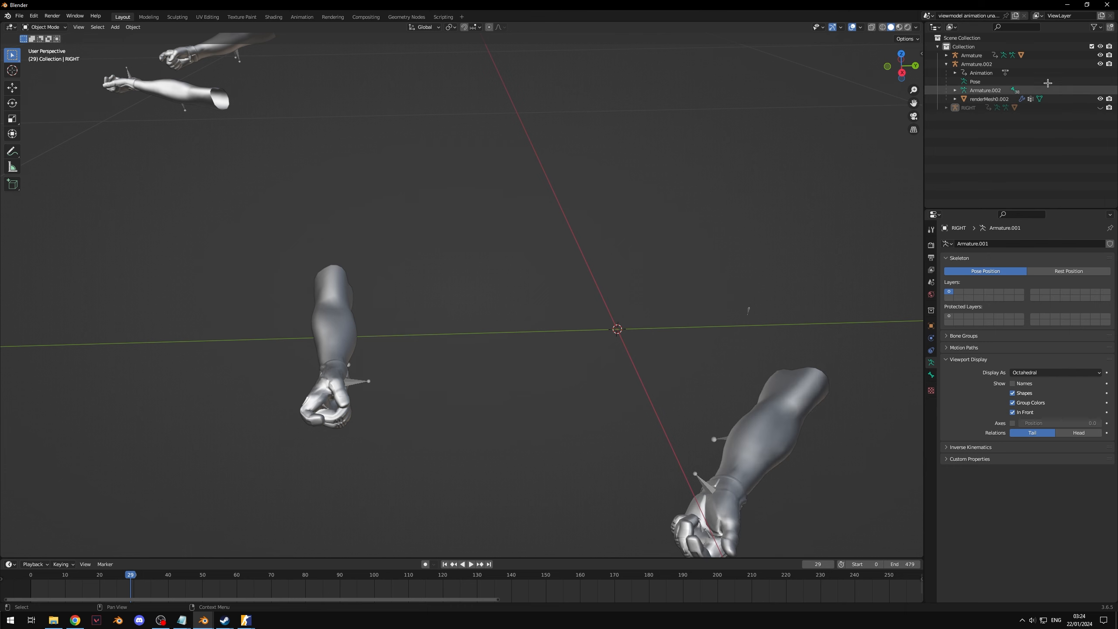
# Rename Armature.002 to LEFT
pyautogui.doubleClick(986, 64)
pyautogui.write('LEFT')
pyautogui.press('Return')
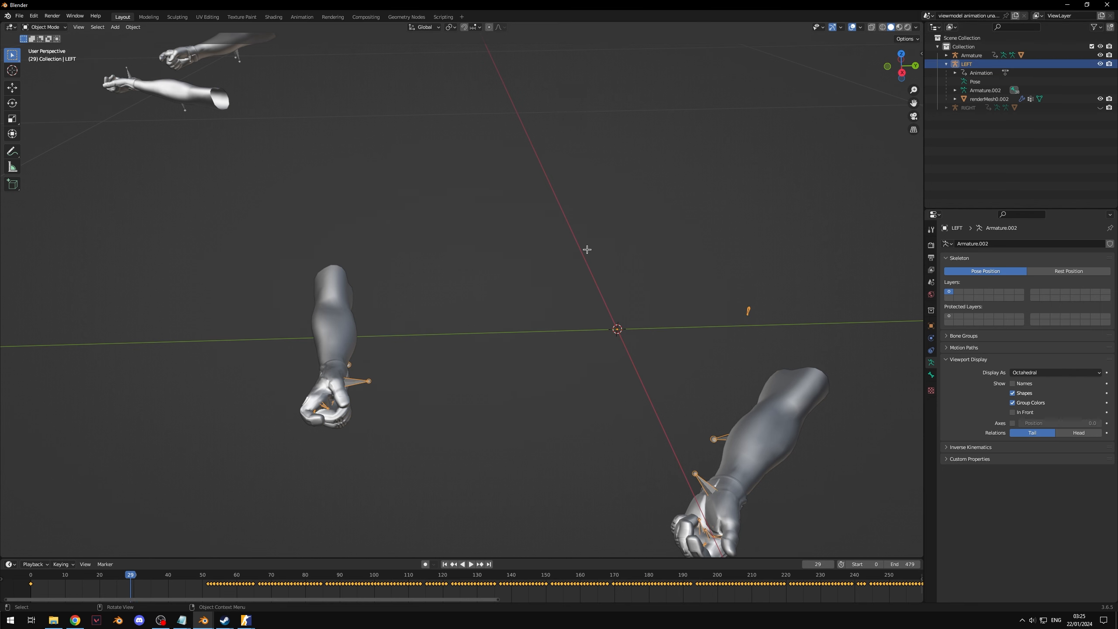
# Open the LEFT armature for bone editing and set its bones to display In Front of the mesh
pyautogui.press('Tab')
pyautogui.moveTo(587, 249); pyautogui.dragTo(534, 256, button='middle')
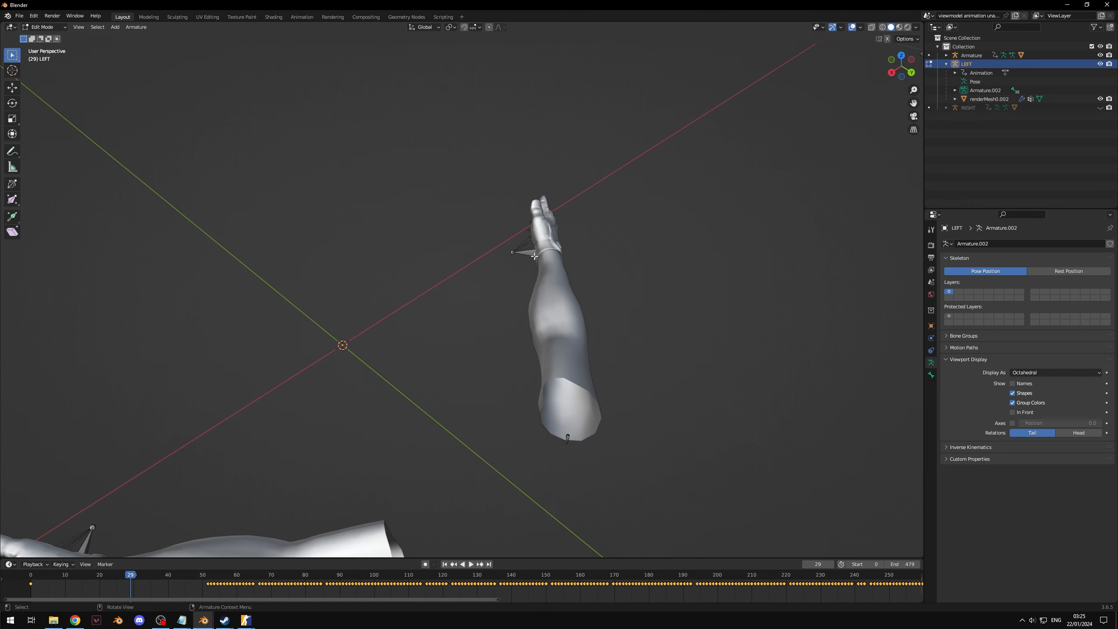
pyautogui.click(534, 256)
pyautogui.click(1032, 412)
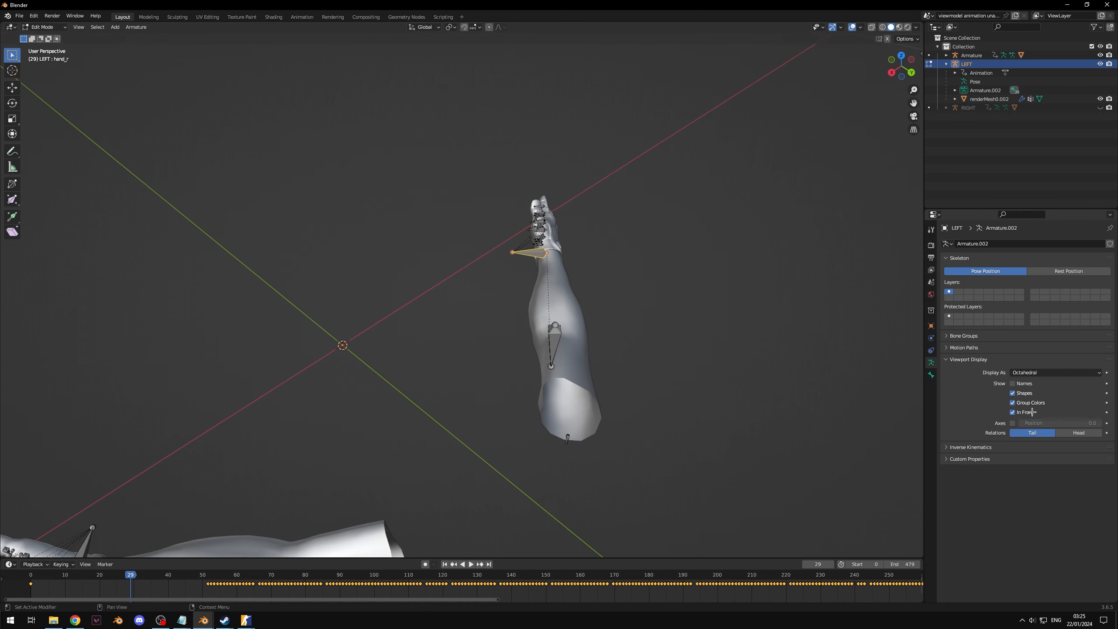
# Delete the right arm's bones from the LEFT armature and leave bone editing
pyautogui.click(645, 290)
pyautogui.moveTo(651, 145); pyautogui.dragTo(459, 366)
pyautogui.moveTo(459, 363); pyautogui.dragTo(564, 274, button='middle')
pyautogui.moveTo(669, 131); pyautogui.dragTo(184, 375)
pyautogui.press('x')
pyautogui.click(422, 242)
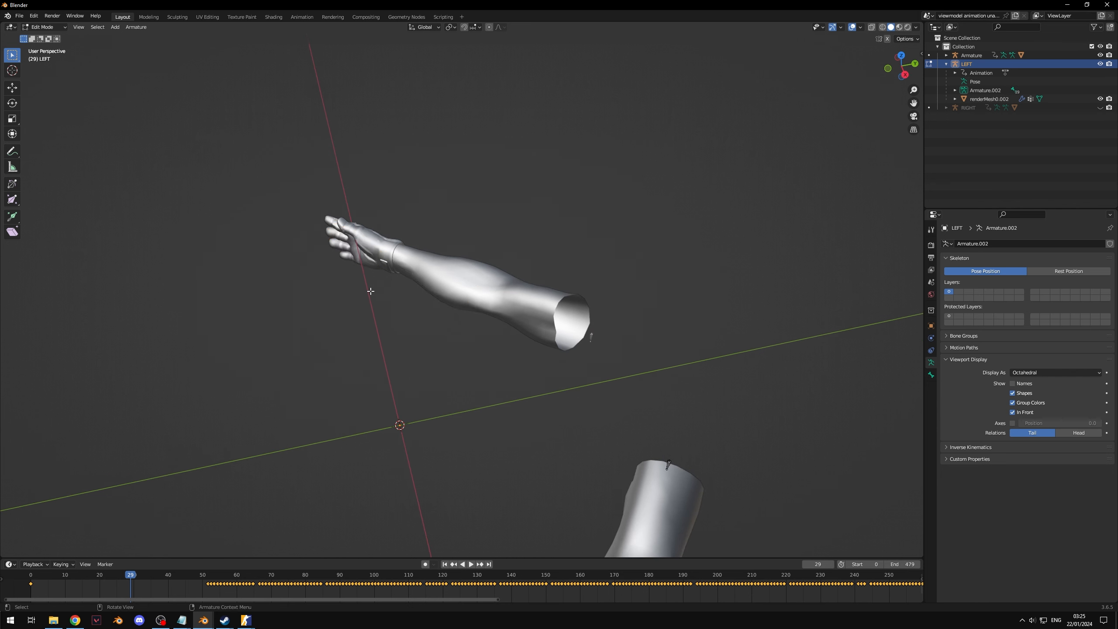
pyautogui.moveTo(371, 292); pyautogui.dragTo(381, 291, button='middle')
pyautogui.press('Tab')
# Delete the right arm's vertices from renderMesh0.002, using X-ray to select through it, and return to object mode with X-ray off
pyautogui.click(297, 321)
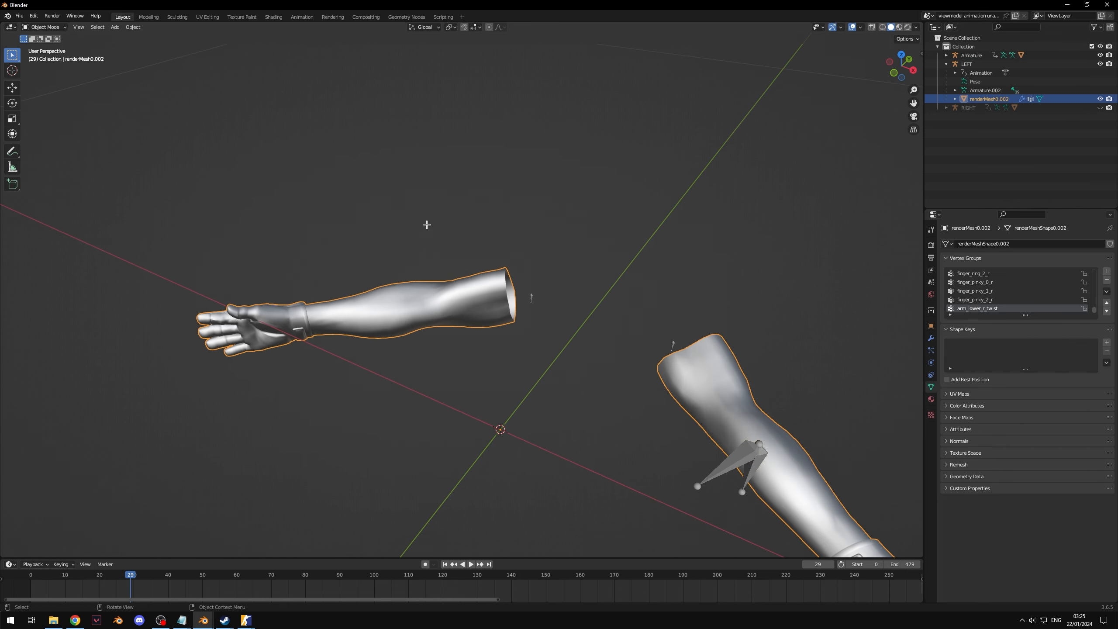
pyautogui.press('Tab')
pyautogui.click(468, 203)
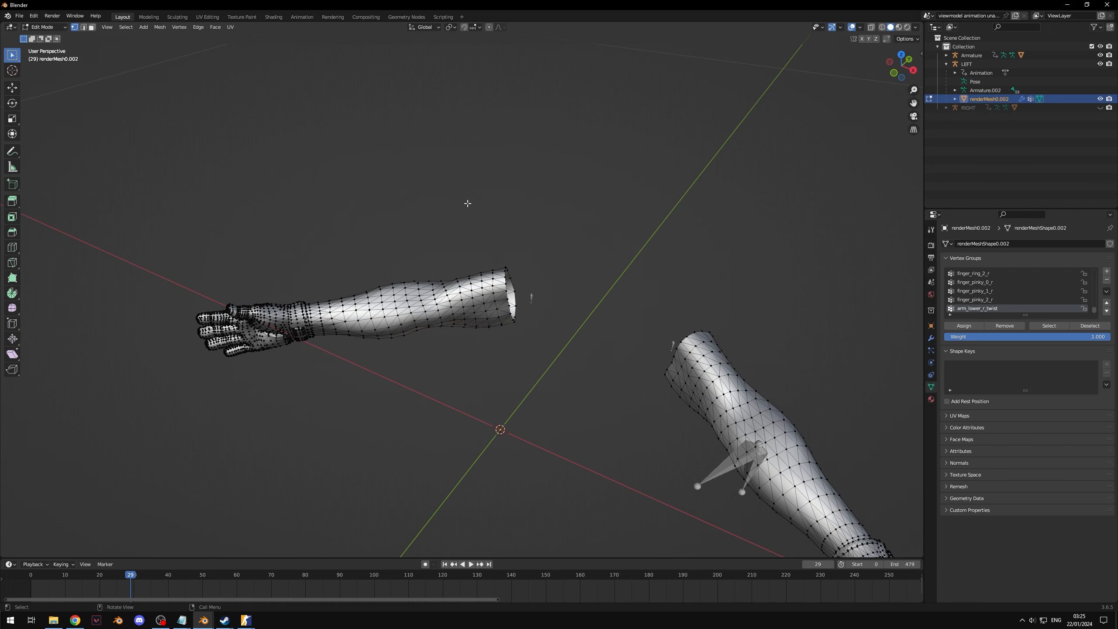
pyautogui.hotkey('alt', 'z')
pyautogui.moveTo(535, 205); pyautogui.dragTo(183, 417)
pyautogui.press('x')
pyautogui.click(312, 277)
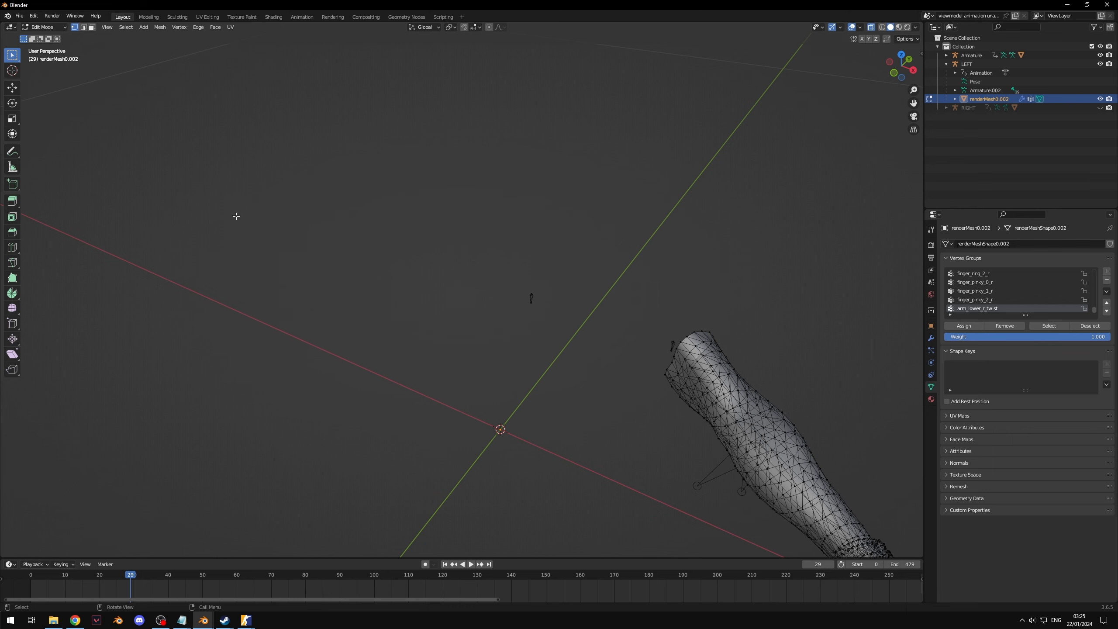
pyautogui.press('Tab')
pyautogui.hotkey('alt', 'z')
pyautogui.click(361, 230)
pyautogui.moveTo(361, 231); pyautogui.dragTo(394, 231, button='middle')
pyautogui.scroll(-6, 394, 230)
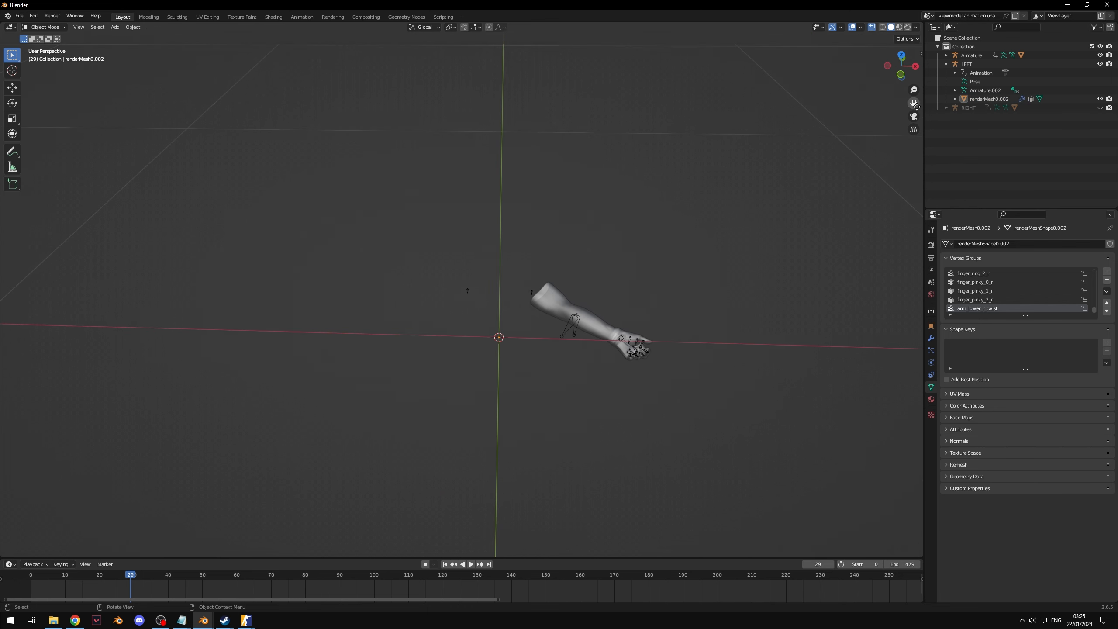
pyautogui.click(873, 29)
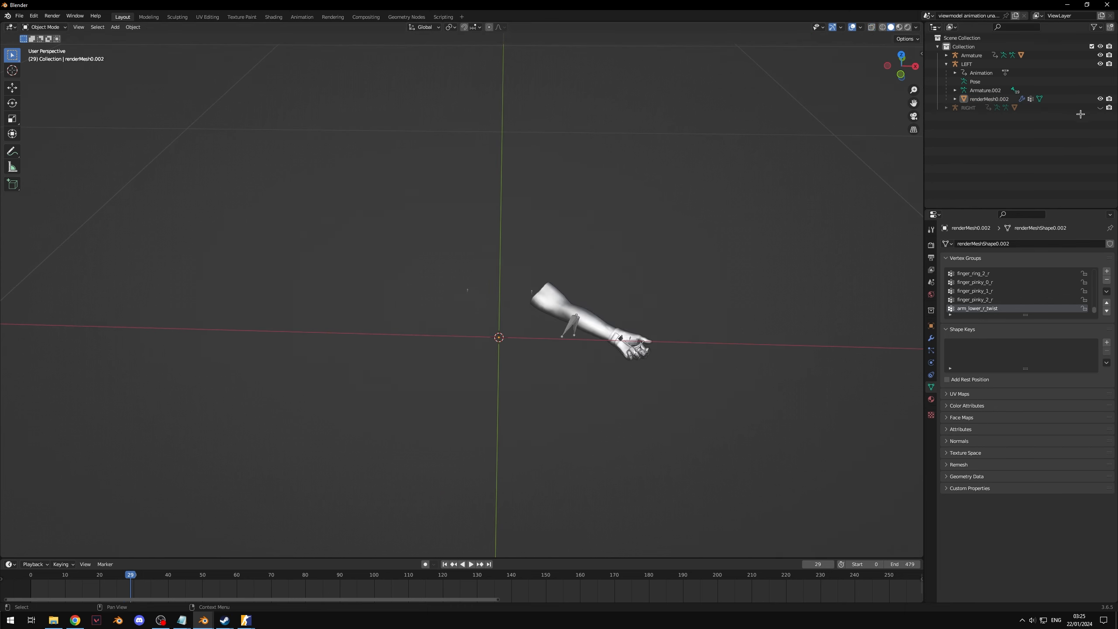
# Unhide the RIGHT armature and its arm mesh so both separated arms can be viewed together
pyautogui.hotkey('alt', 'h')
pyautogui.click(947, 108)
pyautogui.moveTo(705, 198); pyautogui.dragTo(829, 182, button='middle')
pyautogui.moveTo(549, 223); pyautogui.dragTo(514, 250, button='middle')
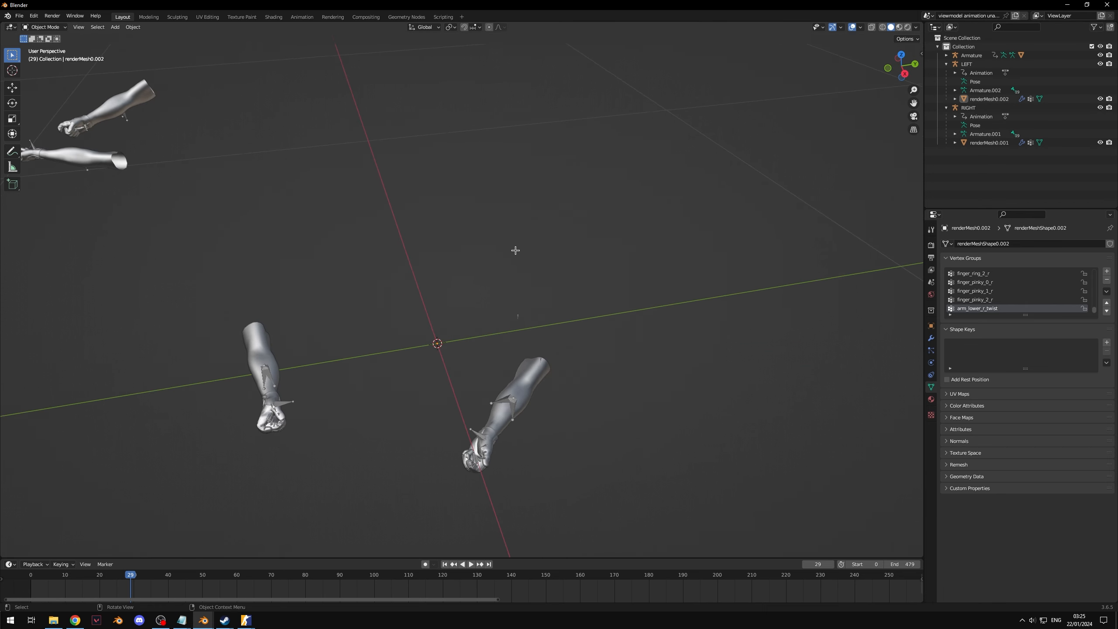
# Try moving the LEFT armature and the RIGHT armature independently, cancelling both moves
pyautogui.scroll(2, 489, 317)
pyautogui.keyDown('shift'); pyautogui.moveTo(484, 327); pyautogui.dragTo(533, 243, button='middle'); pyautogui.keyUp('shift')
pyautogui.press('g')
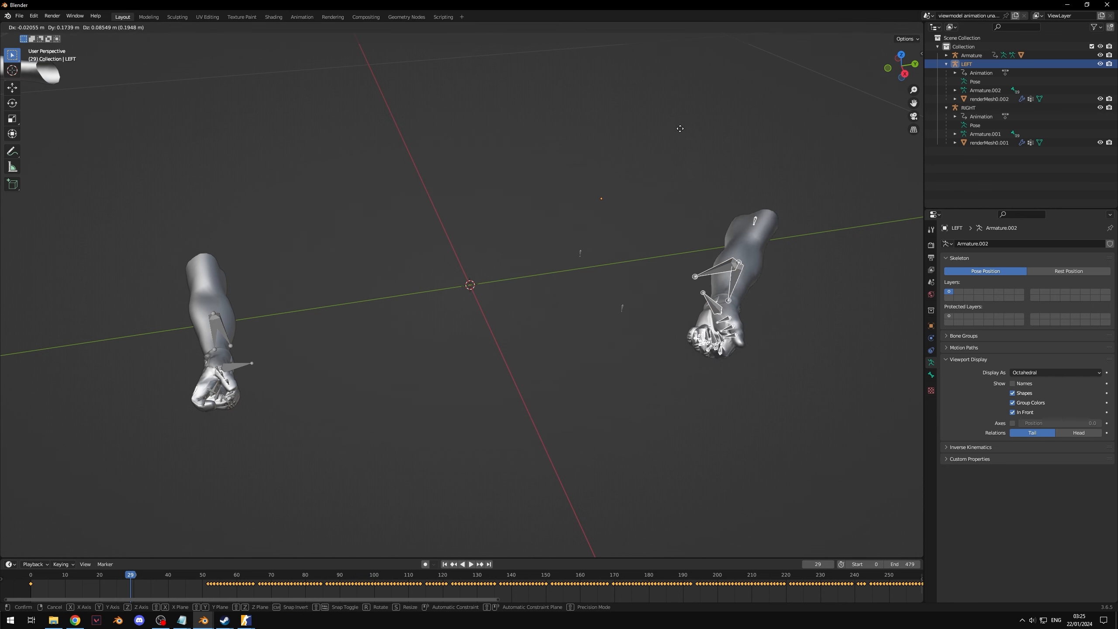
pyautogui.rightClick(514, 171)
pyautogui.click(242, 369)
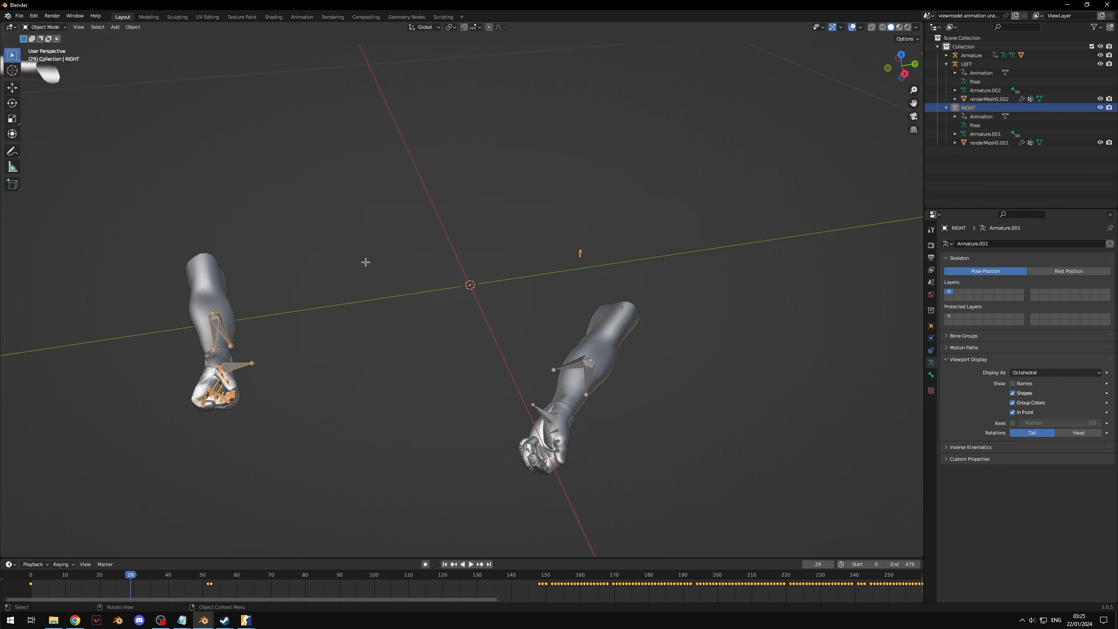
pyautogui.press('g')
pyautogui.rightClick(407, 210)
# Return the animation to frame 0 in the timeline
pyautogui.moveTo(436, 176); pyautogui.dragTo(409, 163, button='middle')
pyautogui.click(405, 190)
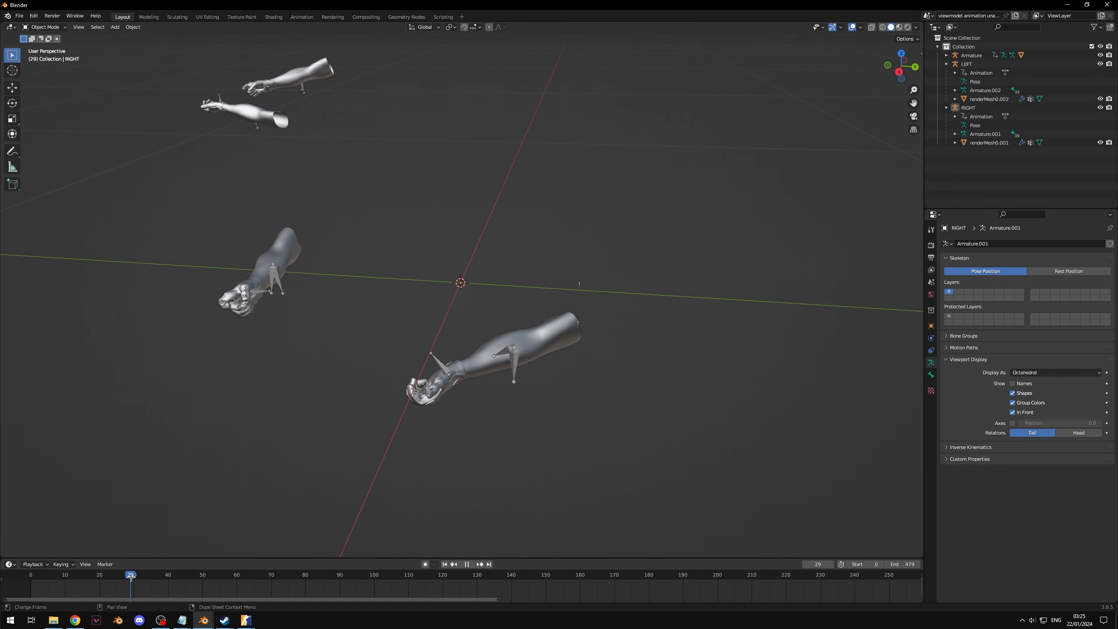
pyautogui.moveTo(131, 577); pyautogui.dragTo(30, 593)
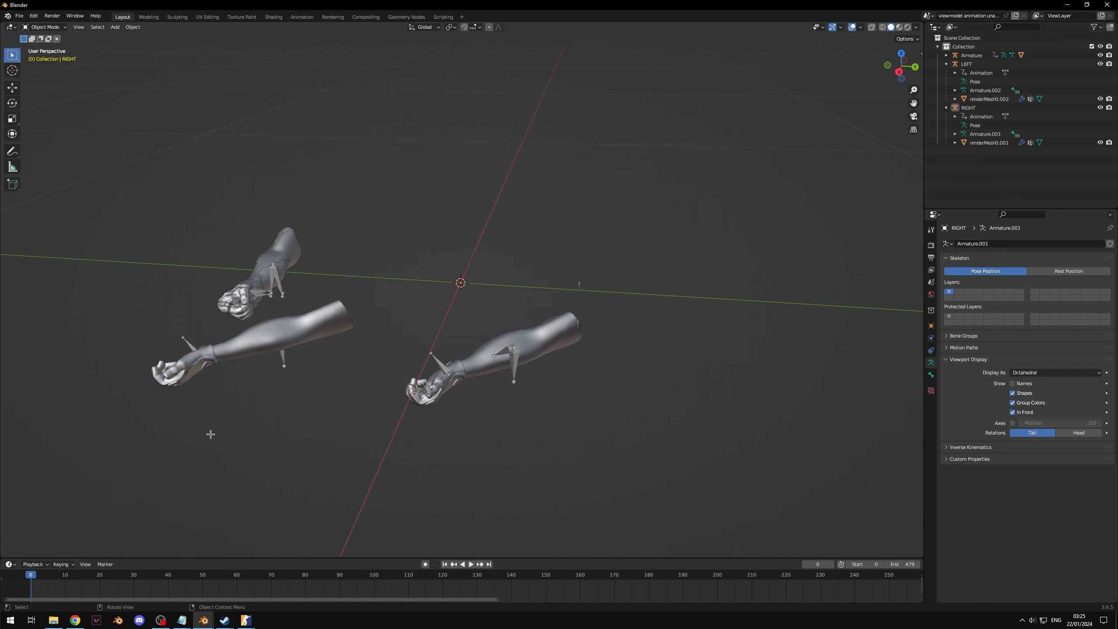
pyautogui.moveTo(209, 432); pyautogui.dragTo(265, 423, button='middle')
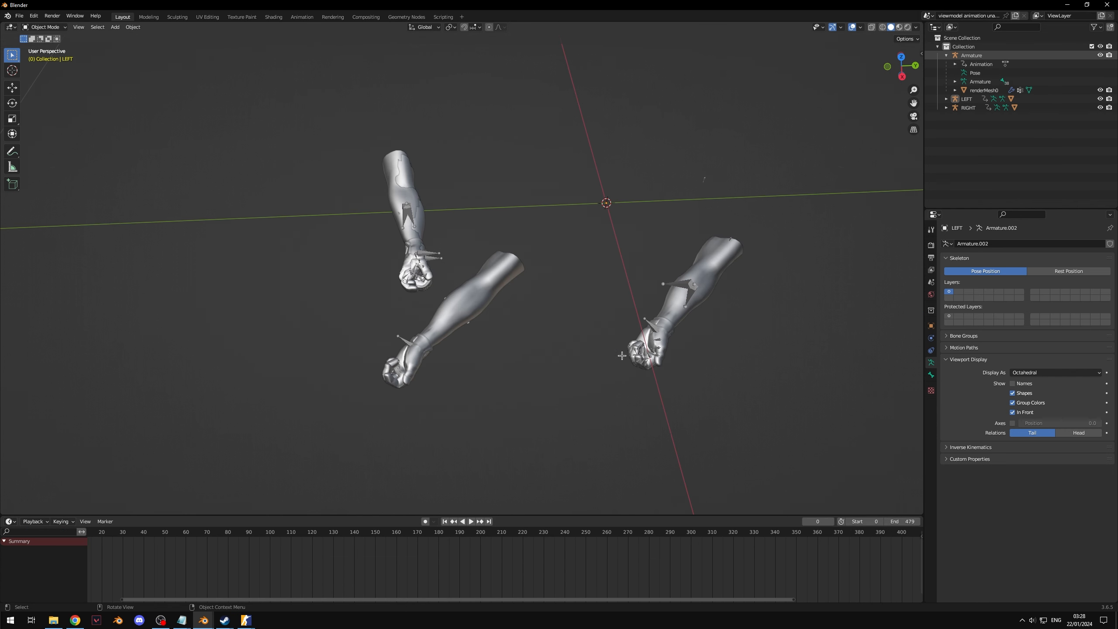
# Set the RIGHT armature's object scale to 1 on X, Y and Z
pyautogui.scroll(2, 682, 366)
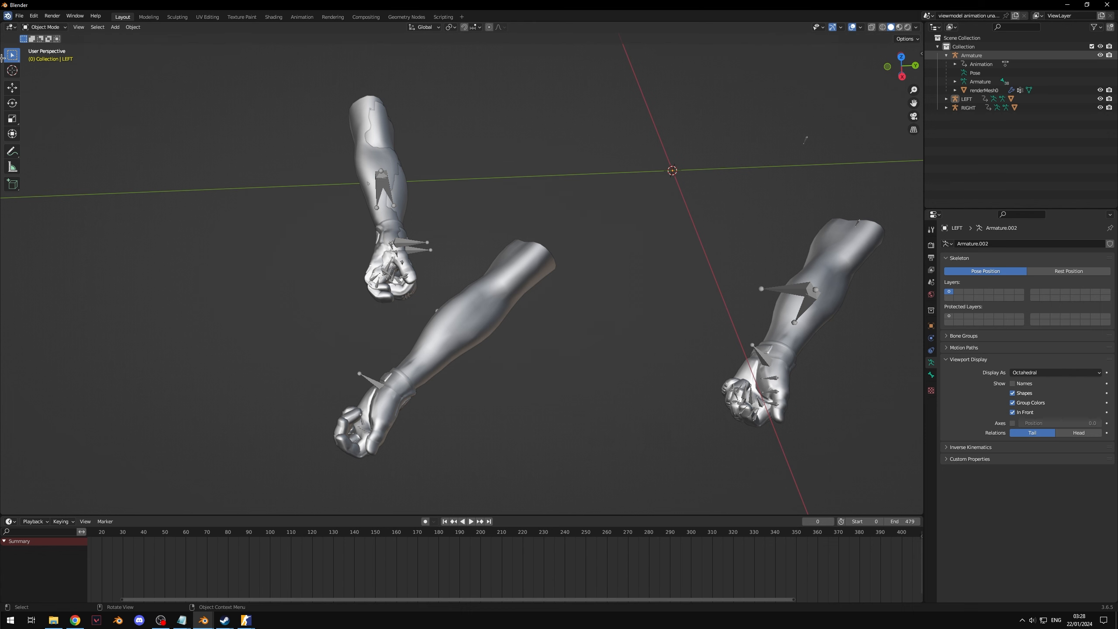
pyautogui.click(416, 248)
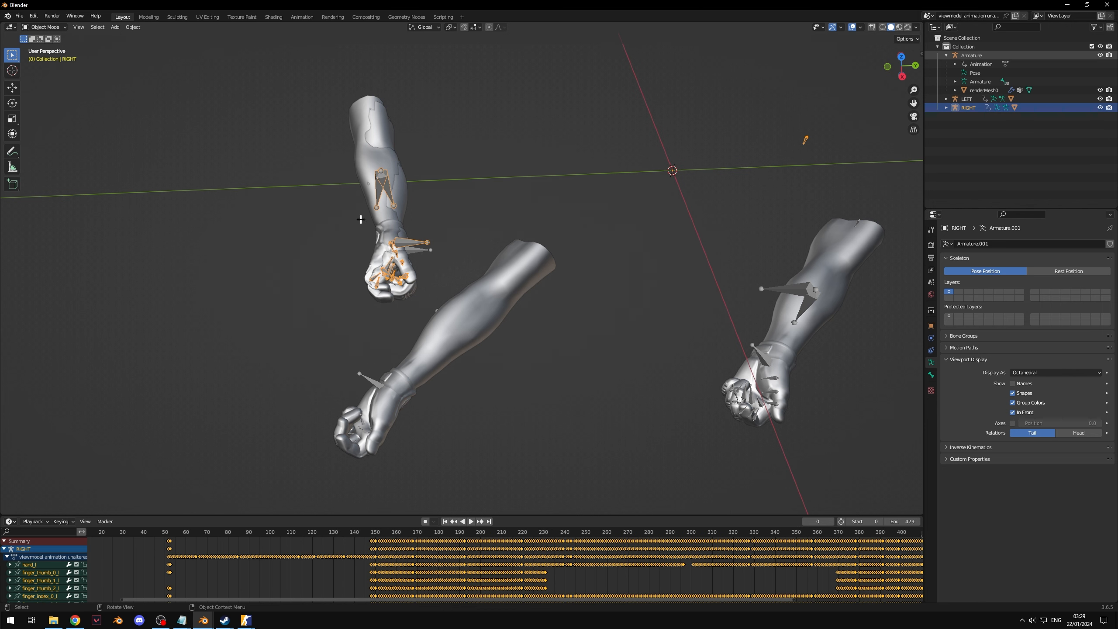
pyautogui.click(932, 326)
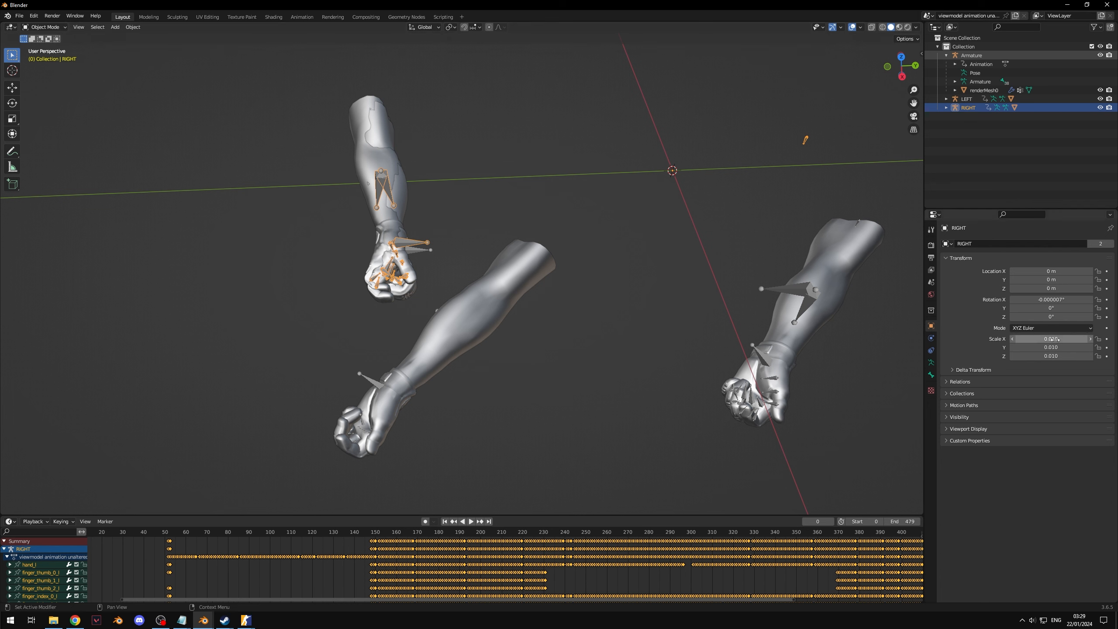
pyautogui.moveTo(1053, 339); pyautogui.dragTo(1055, 351)
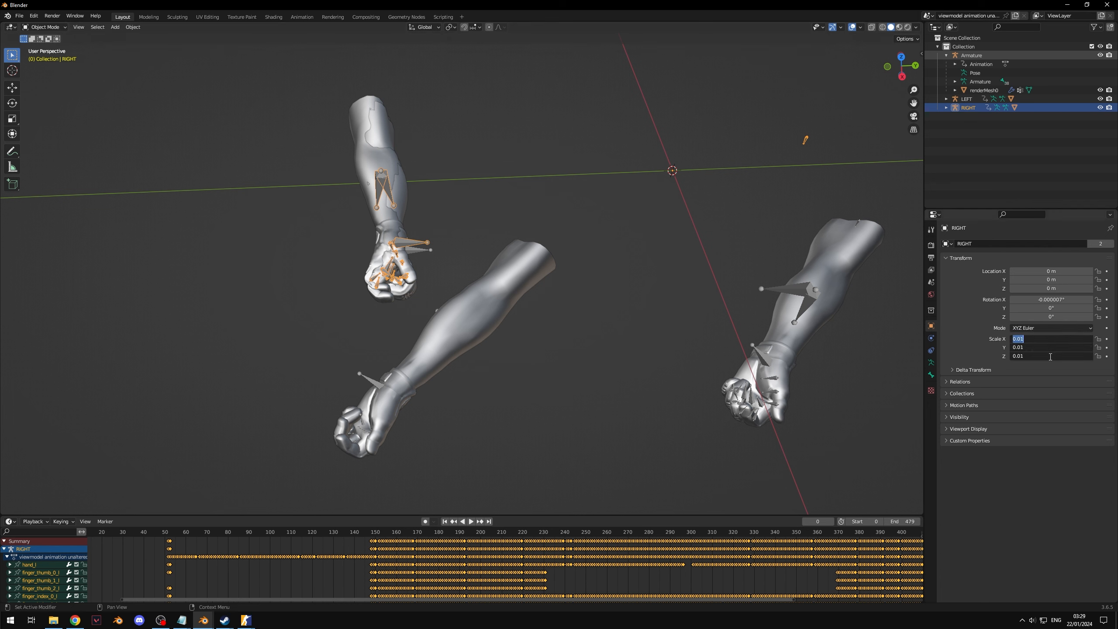
pyautogui.press('Return')
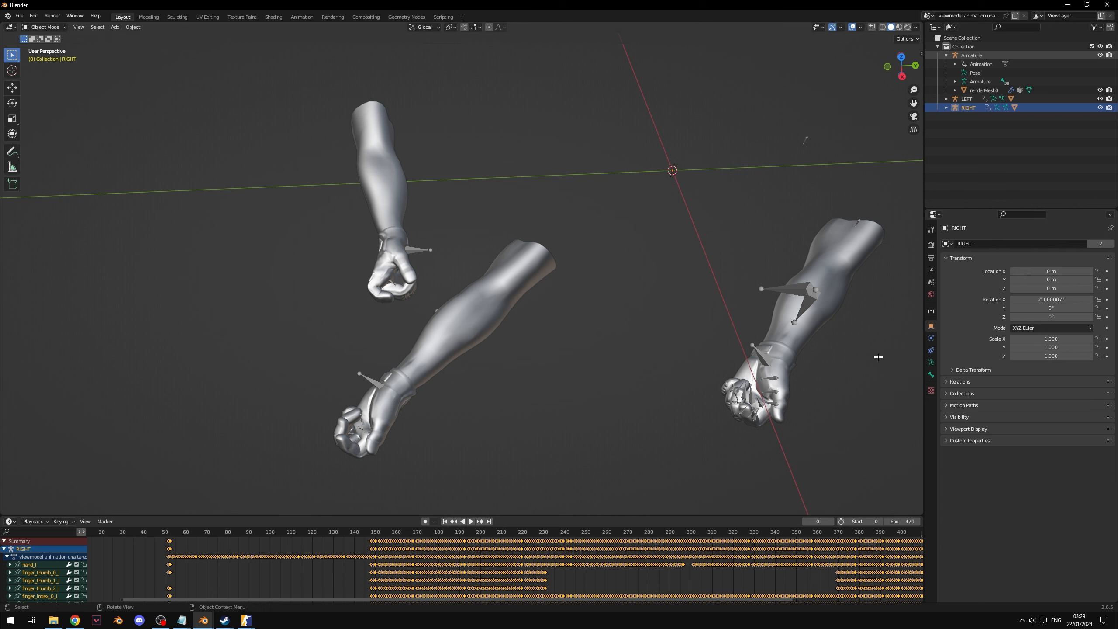
# Set the LEFT armature's object scale to 1 on all three axes
pyautogui.click(802, 308)
pyautogui.moveTo(1060, 339); pyautogui.dragTo(1059, 356)
pyautogui.press('Return')
# Set the scale of the original two-armed Armature object to 1 on X, Y and Z, and deselect it
pyautogui.click(419, 250)
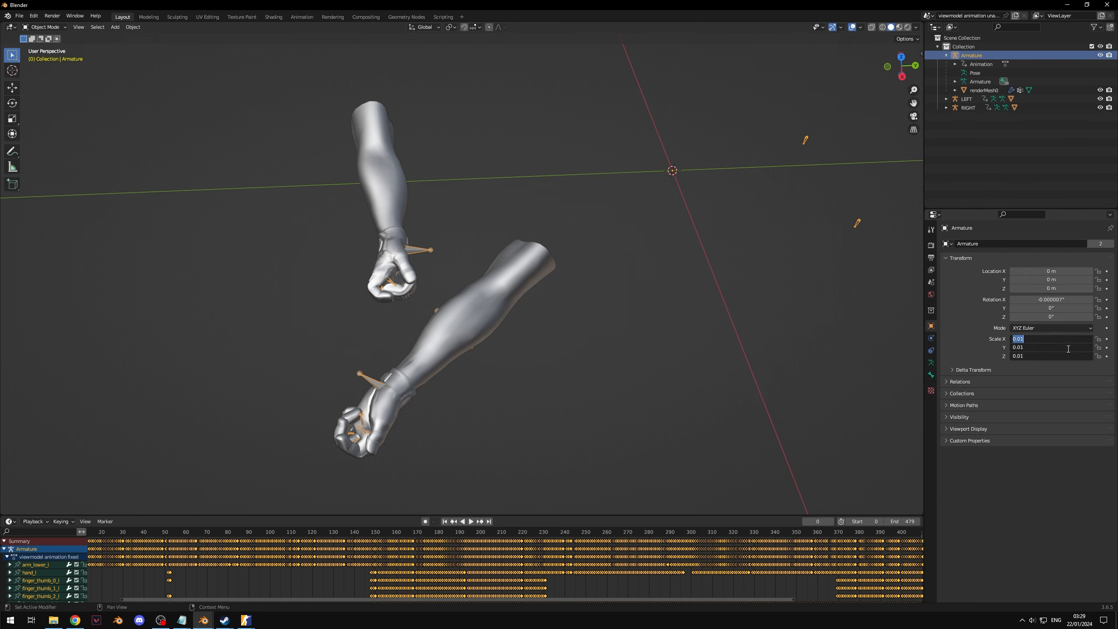
pyautogui.write('1')
pyautogui.press('Return')
pyautogui.scroll(-5, 668, 276)
pyautogui.scroll(-9, 664, 298)
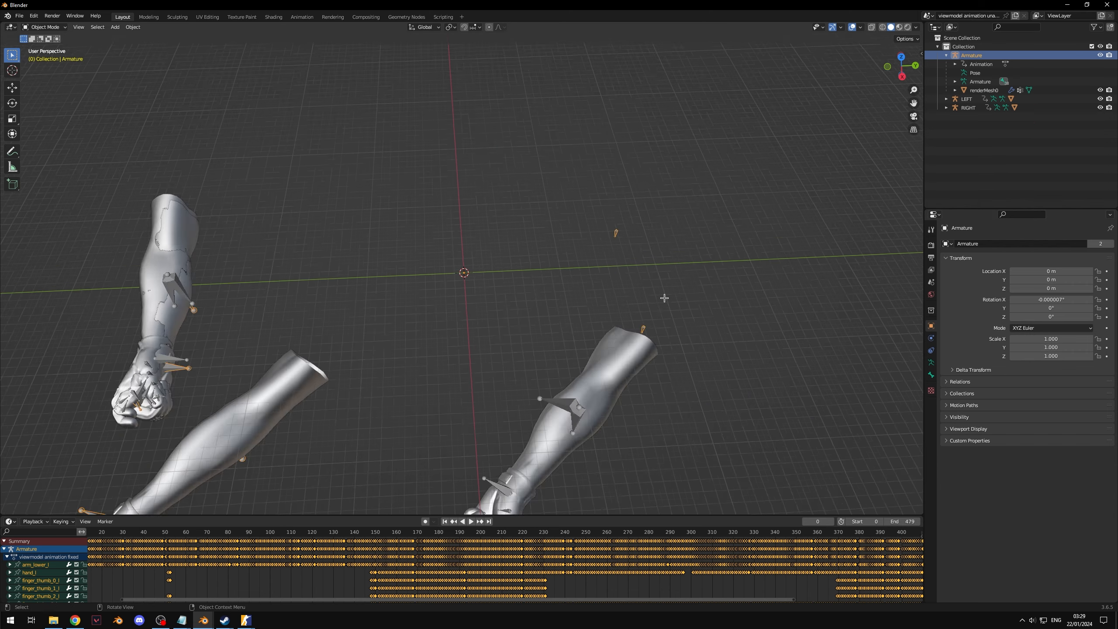
pyautogui.moveTo(649, 306); pyautogui.dragTo(673, 288, button='middle')
pyautogui.click(629, 343)
pyautogui.scroll(5, 618, 390)
pyautogui.moveTo(619, 390); pyautogui.dragTo(568, 269, button='middle')
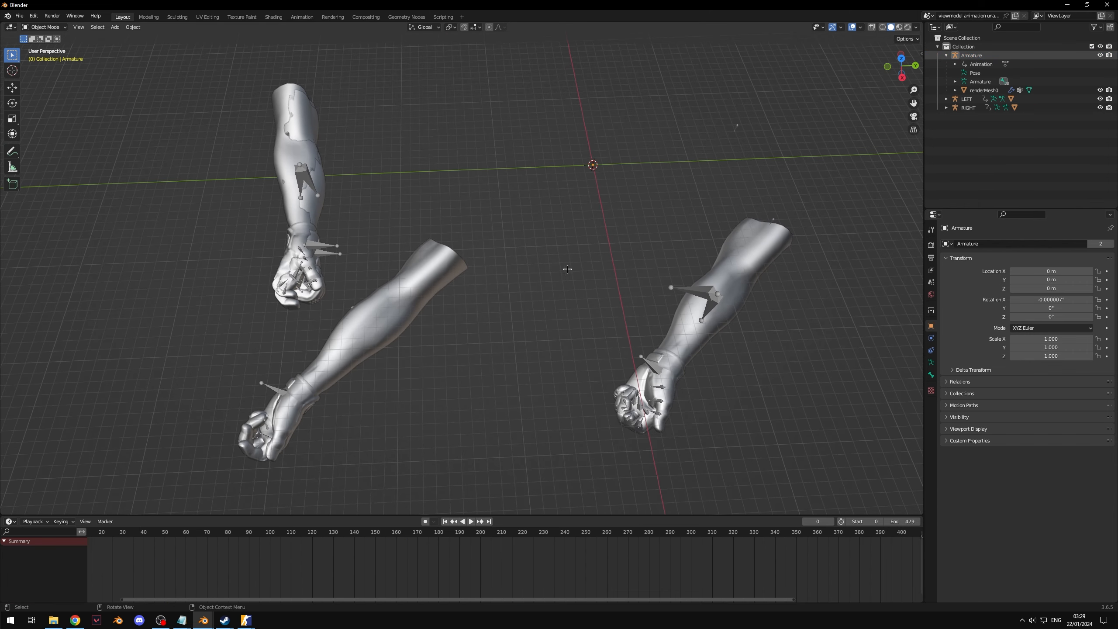
# Move the LEFT armature along the Y axis by about -30.5 m, onto the matching arm of the original Armature
pyautogui.click(706, 292)
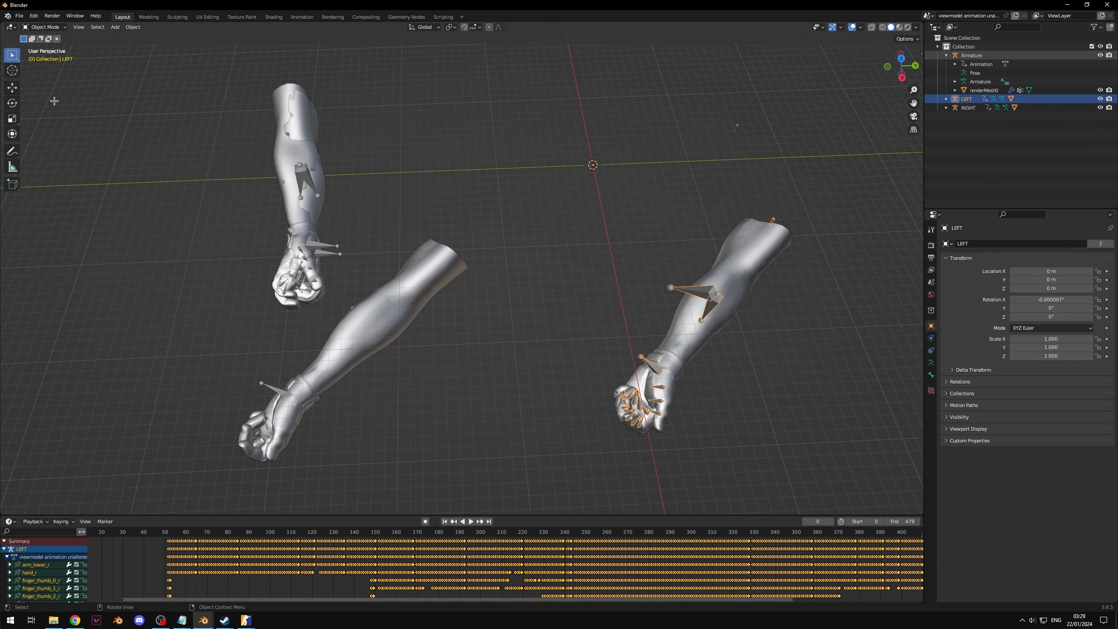
pyautogui.click(12, 88)
pyautogui.press('g')
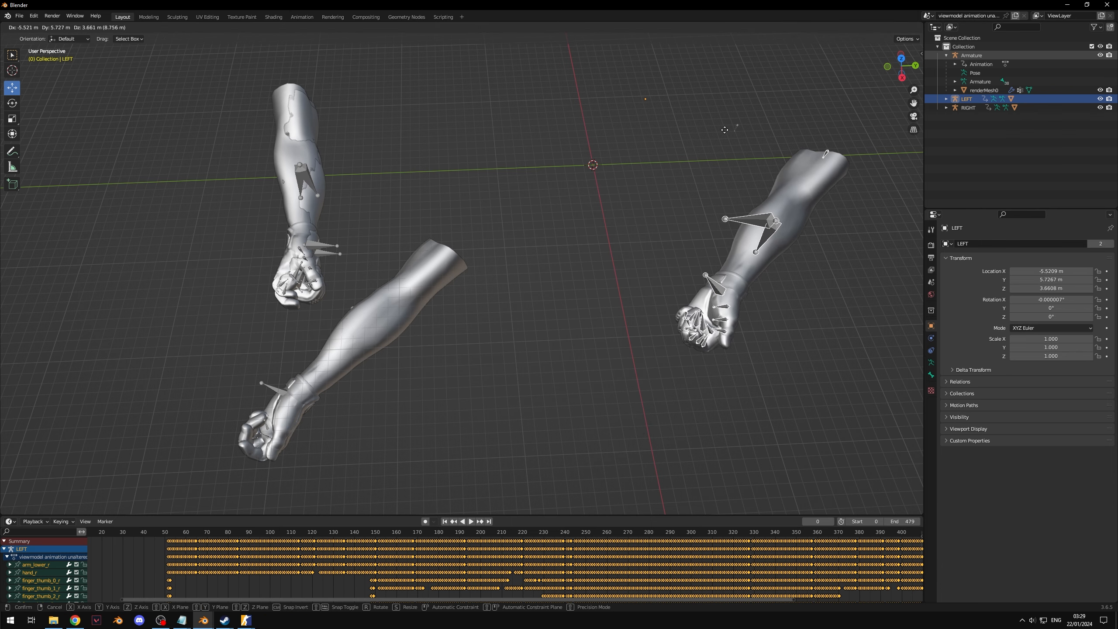
pyautogui.press('y')
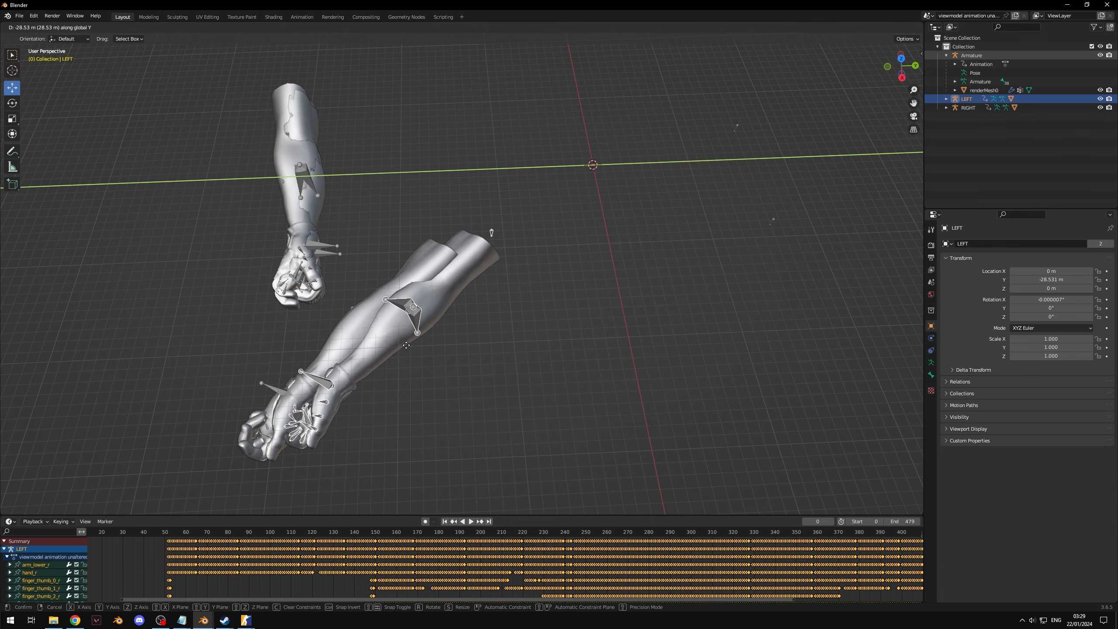
pyautogui.click(387, 359)
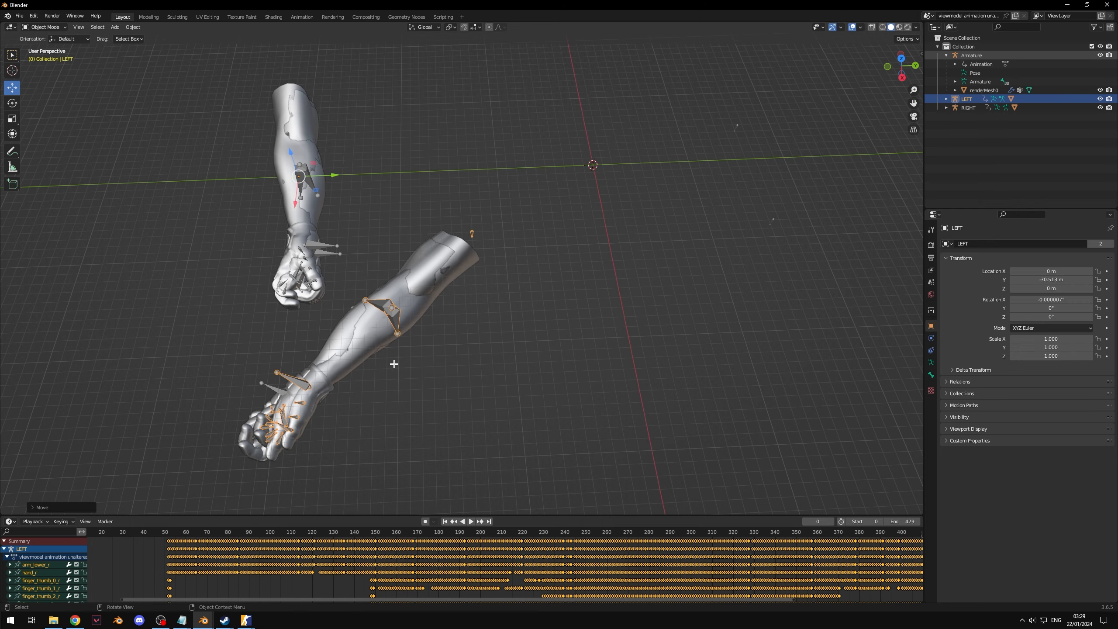
# Fine-tune the LEFT armature along Y to about -30.86 m so it overlaps the original arm closely
pyautogui.scroll(4, 425, 387)
pyautogui.moveTo(549, 299); pyautogui.dragTo(585, 286, button='middle')
pyautogui.press('g')
pyautogui.press('y')
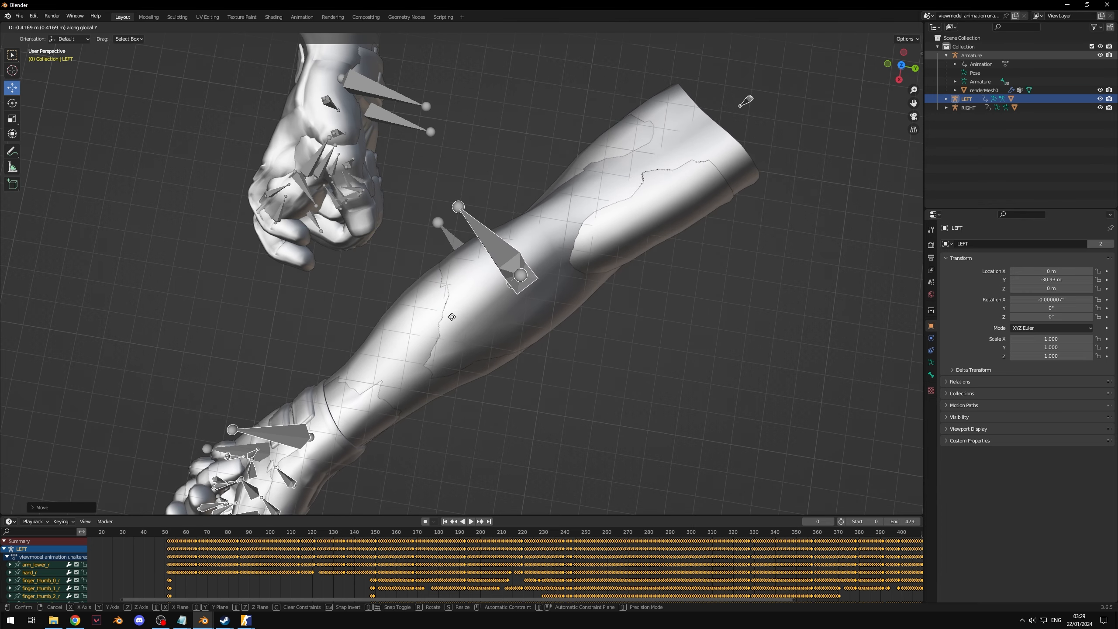
pyautogui.click(466, 321)
pyautogui.moveTo(466, 321); pyautogui.dragTo(627, 220, button='middle')
pyautogui.moveTo(404, 259); pyautogui.dragTo(580, 279, button='middle')
pyautogui.scroll(-10, 580, 279)
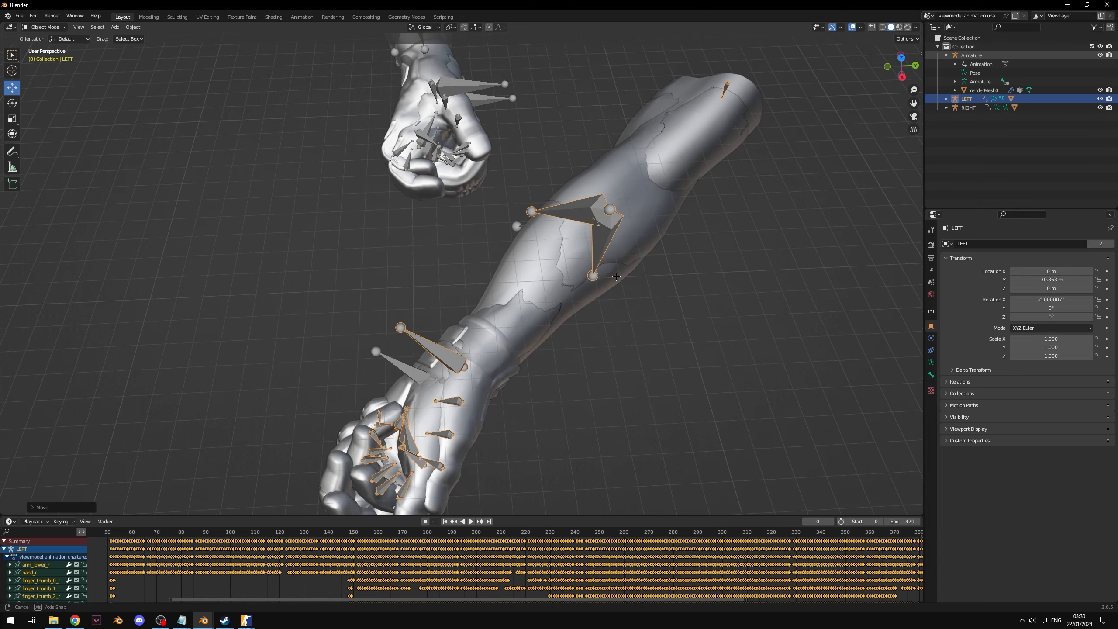
pyautogui.scroll(5, 606, 193)
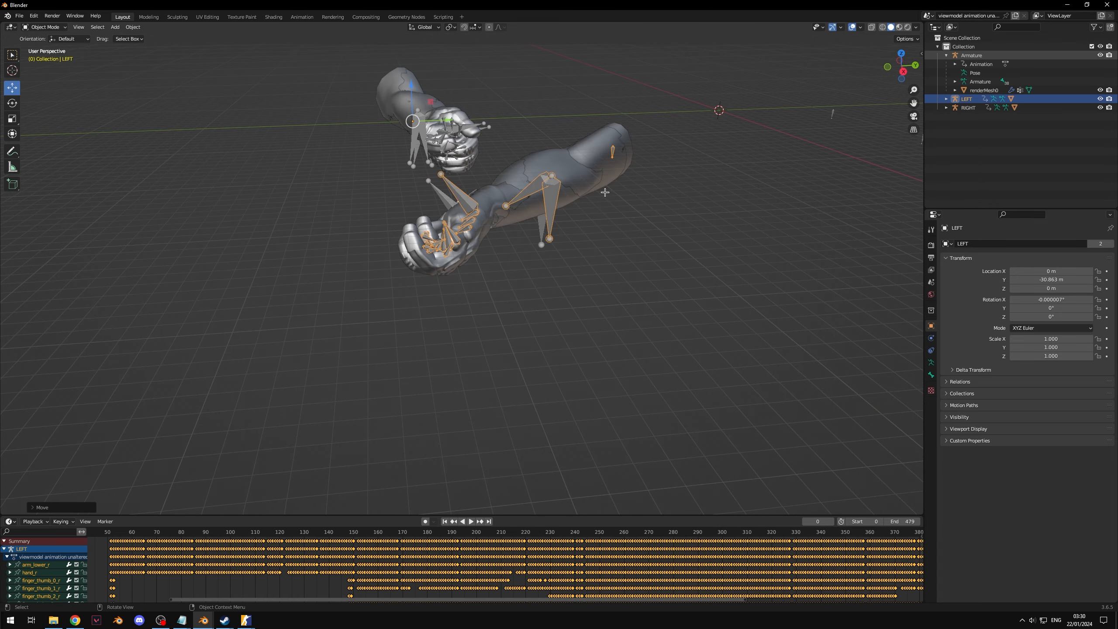
# Delete the original two-armed Armature together with its child meshes, keeping only LEFT and RIGHT
pyautogui.click(489, 359)
pyautogui.scroll(-7, 204, 535)
pyautogui.moveTo(210, 536)
pyautogui.mouseDown()
pyautogui.moveTo(351, 533)
pyautogui.moveTo(188, 531)
pyautogui.moveTo(350, 533)
pyautogui.moveTo(204, 533)
pyautogui.mouseUp()
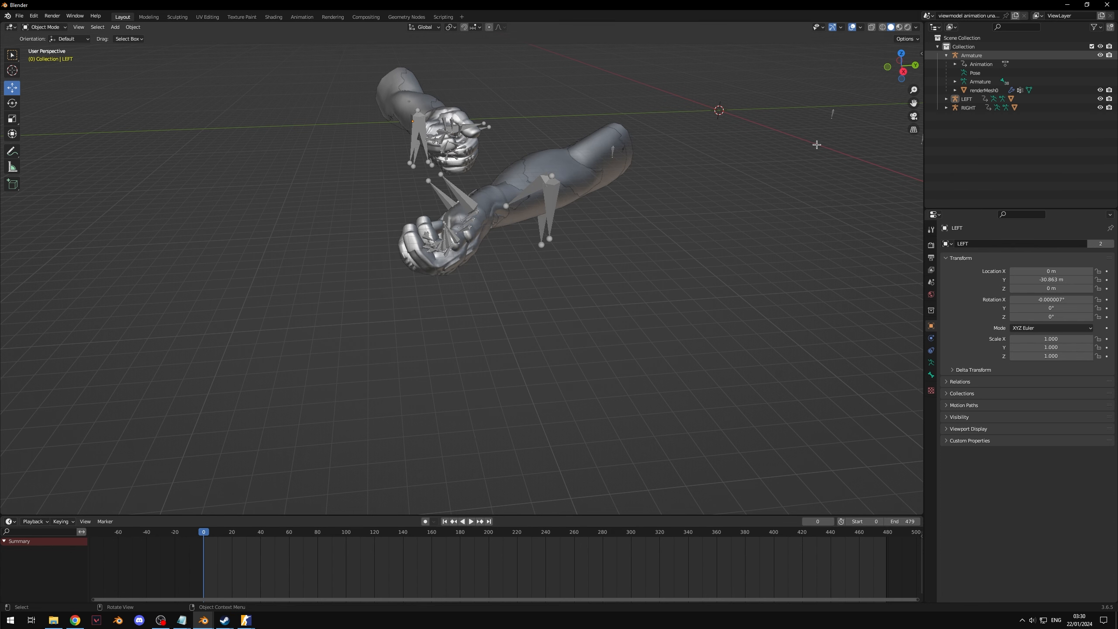
pyautogui.click(990, 55)
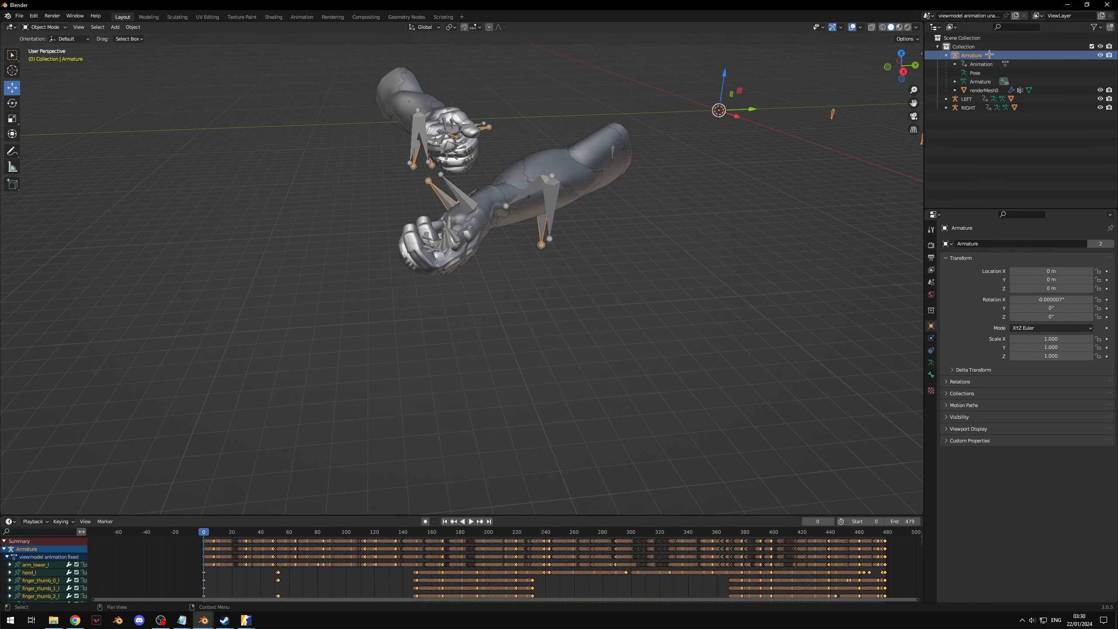
pyautogui.rightClick(989, 55)
pyautogui.click(980, 59)
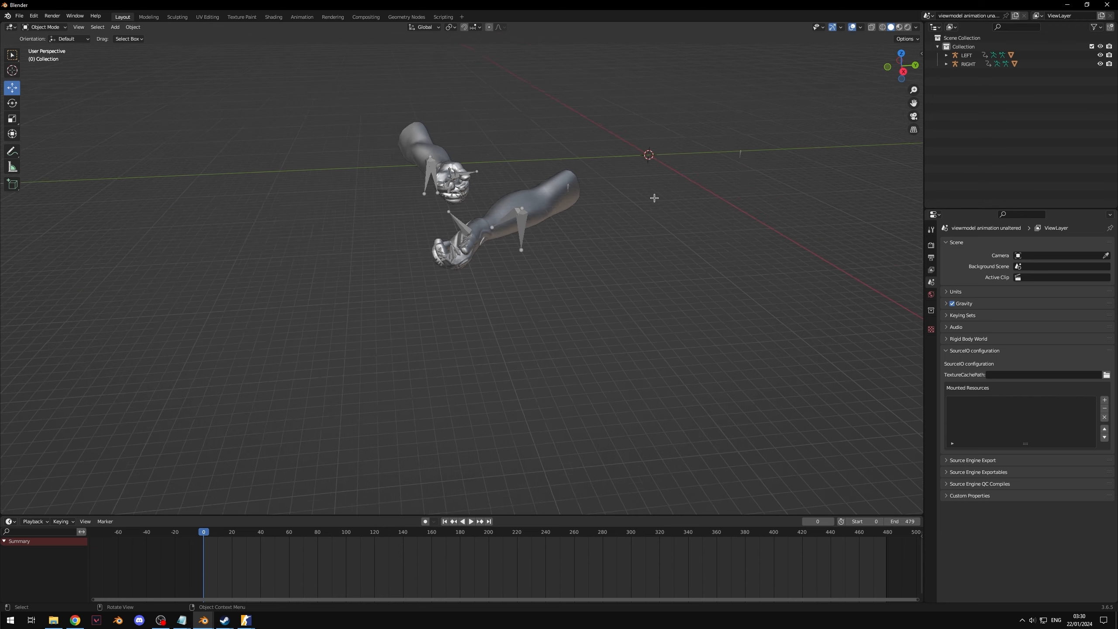
# Rename the collection holding the LEFT and RIGHT armatures to Viewmodel
pyautogui.moveTo(655, 199); pyautogui.dragTo(600, 193, button='middle')
pyautogui.scroll(3, 599, 193)
pyautogui.moveTo(714, 233); pyautogui.dragTo(686, 262, button='middle')
pyautogui.scroll(-5, 686, 262)
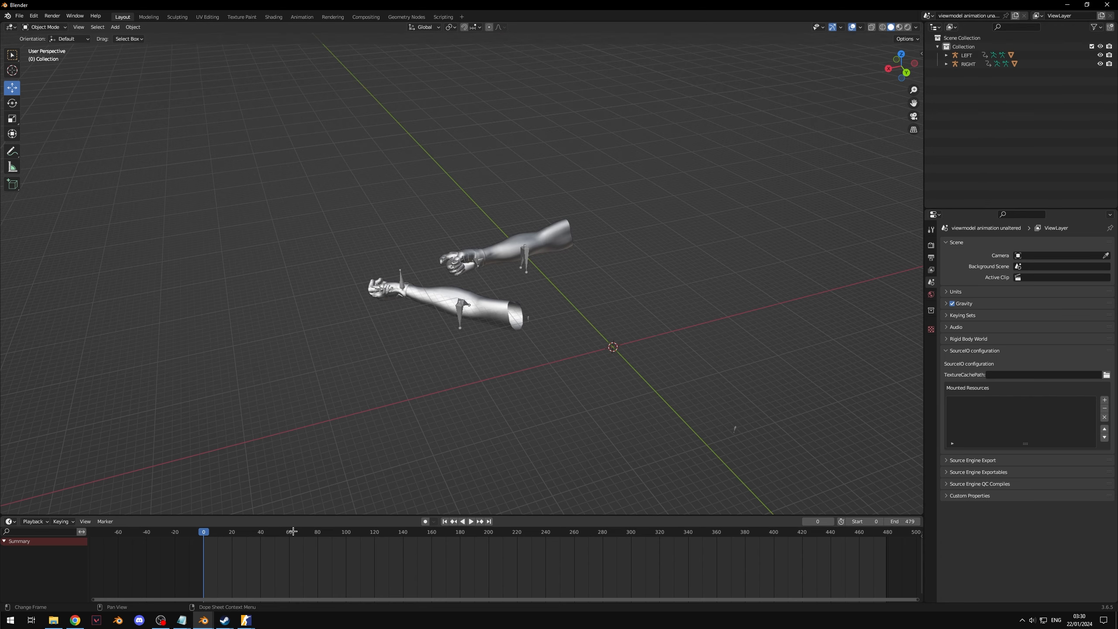
pyautogui.moveTo(228, 542); pyautogui.dragTo(199, 551)
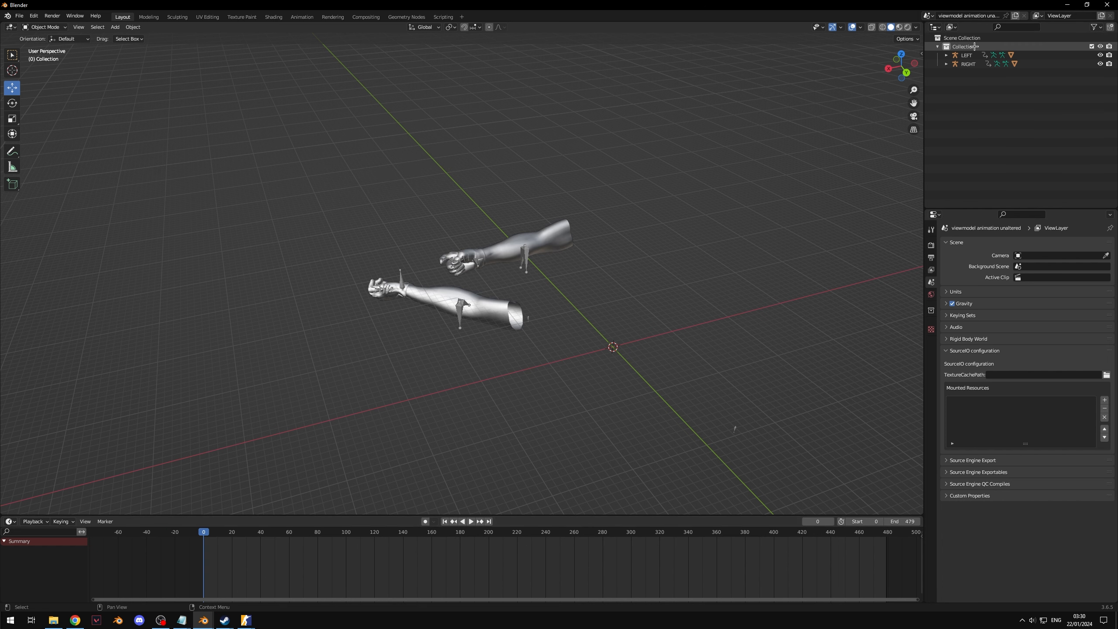
pyautogui.doubleClick(975, 47)
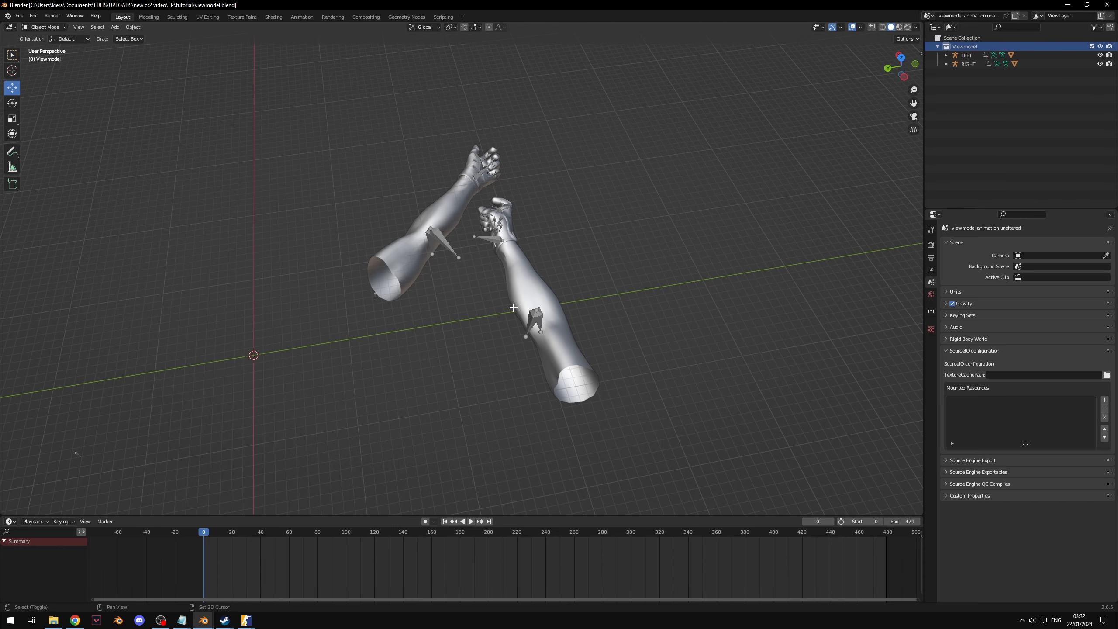
pyautogui.click(444, 244)
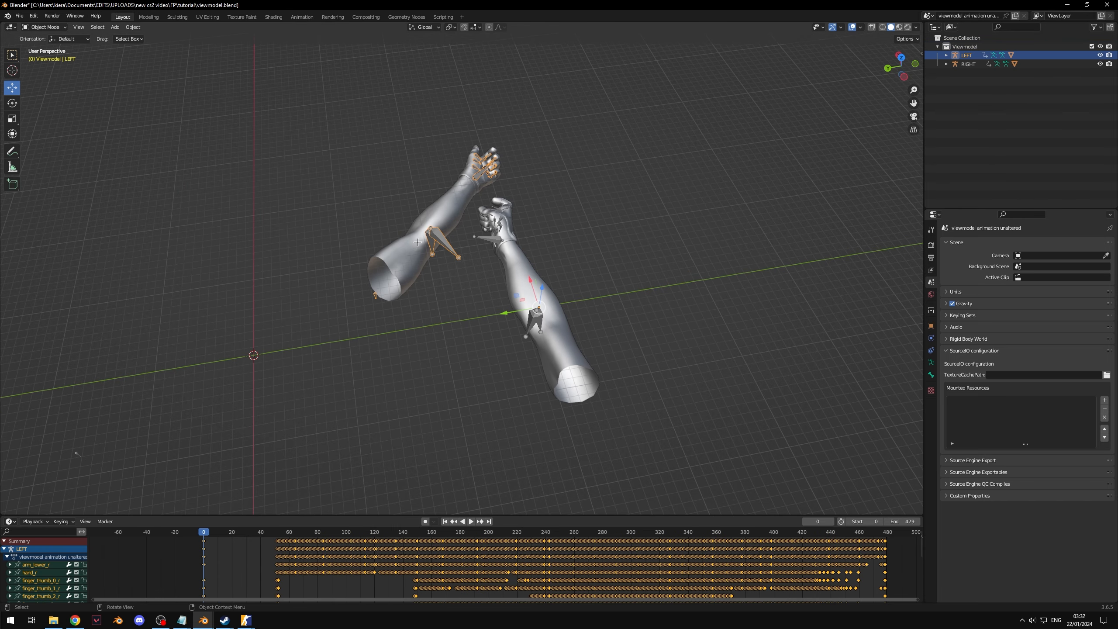
pyautogui.press('g')
pyautogui.rightClick(378, 187)
pyautogui.click(408, 348)
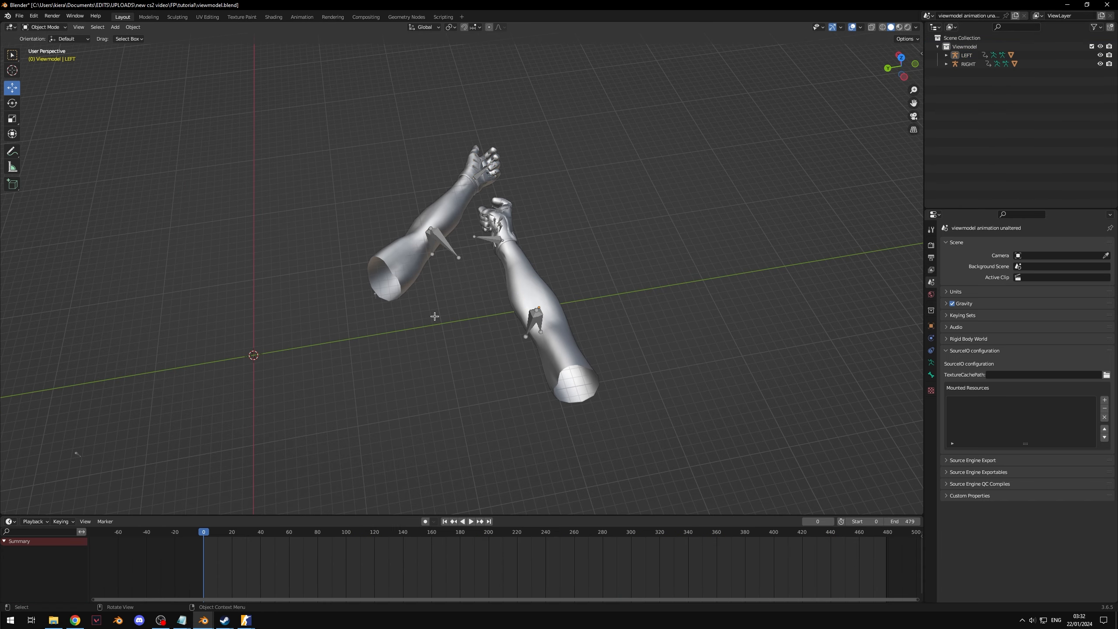
# Add a Plain Axes empty to the Viewmodel collection
pyautogui.hotkey('shift', 'a')
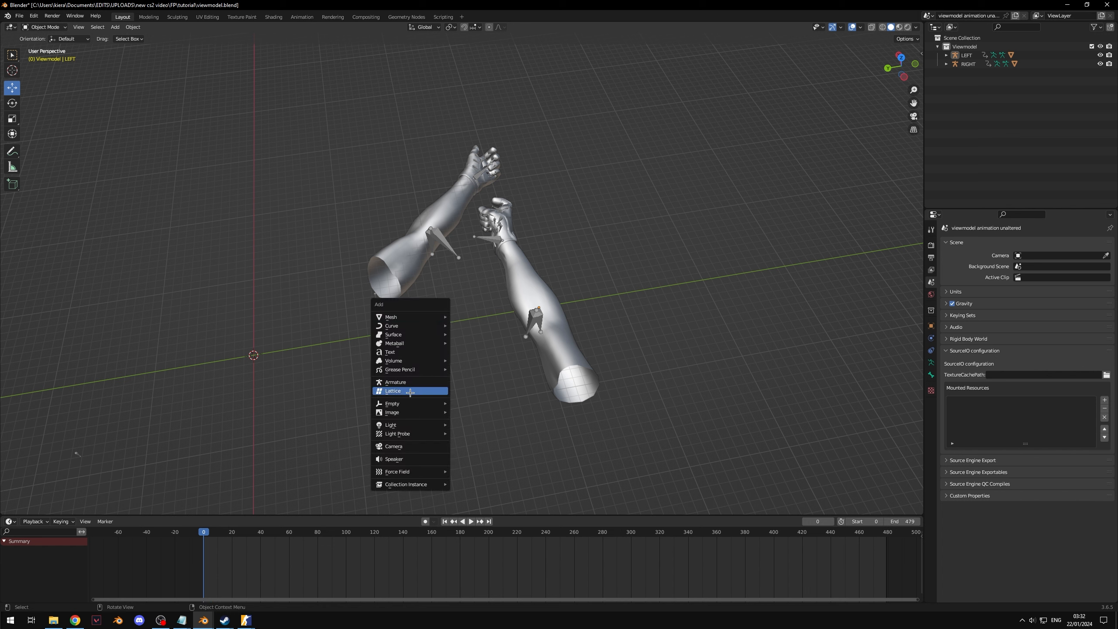
pyautogui.moveTo(412, 400)
pyautogui.click(490, 405)
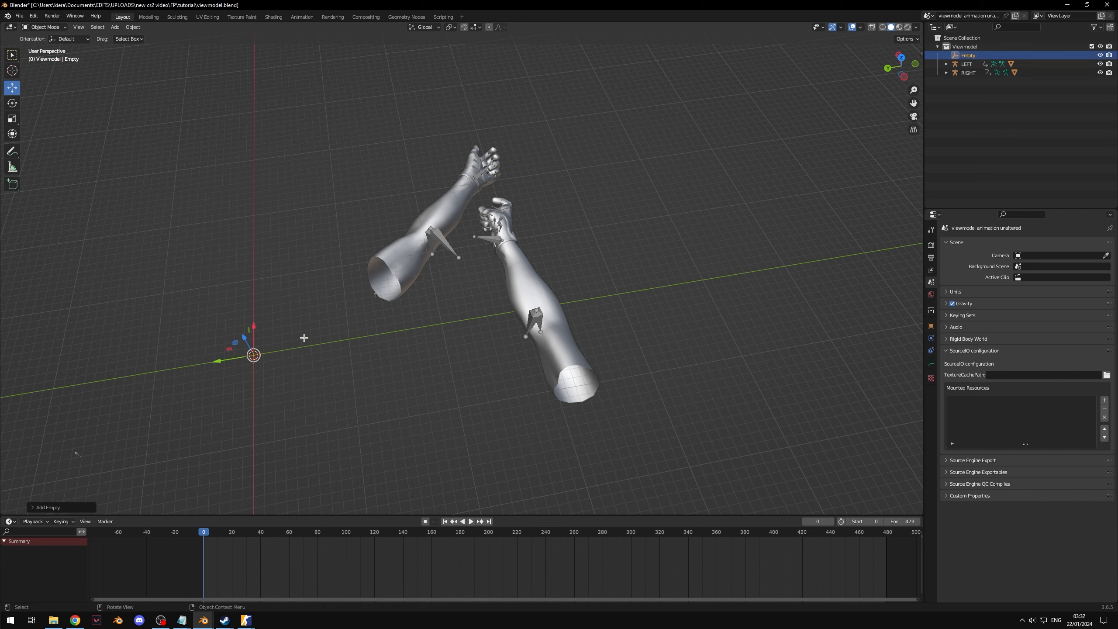
# Scale up the empty and move it along Y and X until it sits between the arms near their open elbow ends
pyautogui.moveTo(225, 361); pyautogui.dragTo(431, 325)
pyautogui.press('s')
pyautogui.click(769, 228)
pyautogui.moveTo(466, 330); pyautogui.dragTo(592, 273, button='middle')
pyautogui.moveTo(500, 253); pyautogui.dragTo(498, 242, button='middle')
pyautogui.moveTo(402, 273)
pyautogui.mouseDown(button='middle')
pyautogui.moveTo(399, 236)
pyautogui.moveTo(402, 283)
pyautogui.mouseUp(button='middle')
pyautogui.moveTo(465, 307); pyautogui.dragTo(425, 424)
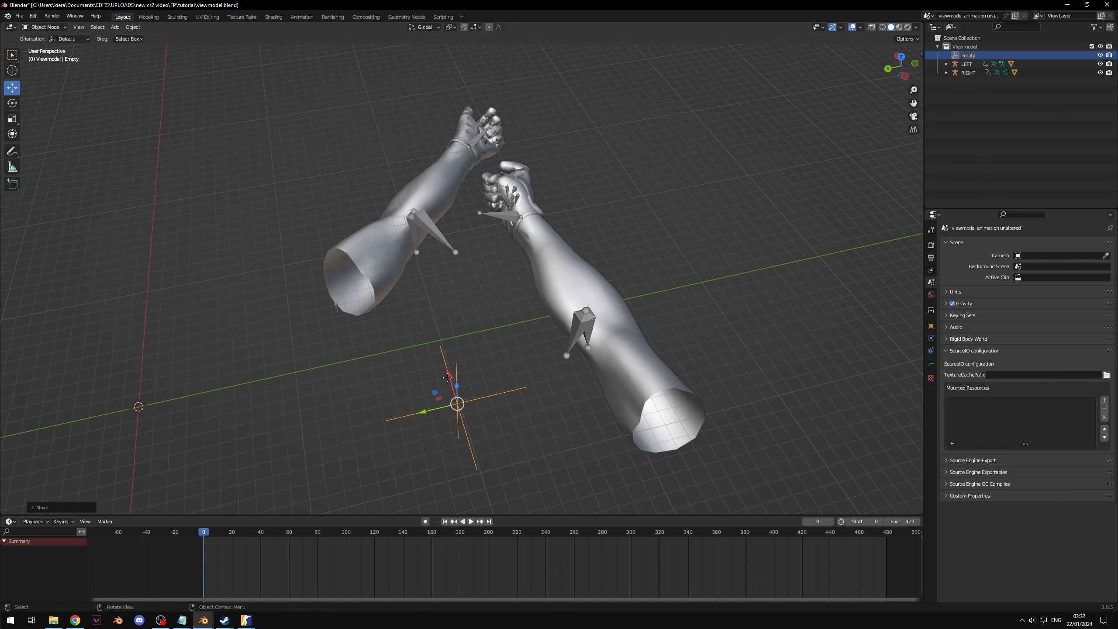
pyautogui.moveTo(447, 377); pyautogui.dragTo(420, 226, button='middle')
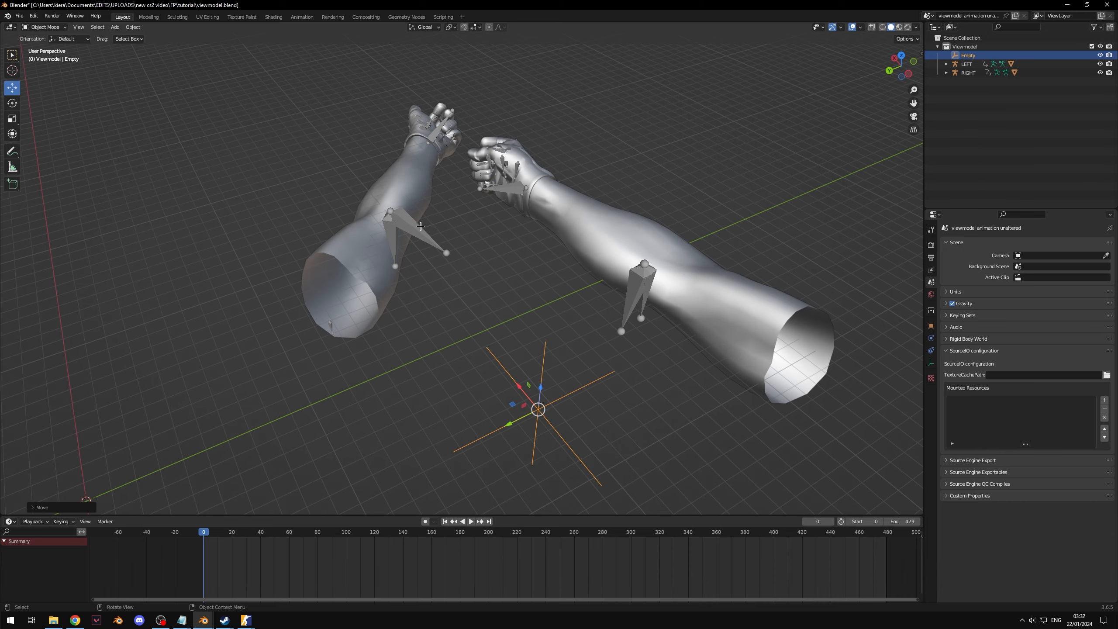
# Parent the LEFT and RIGHT armatures to the empty using Object (Keep Transform)
pyautogui.click(420, 226)
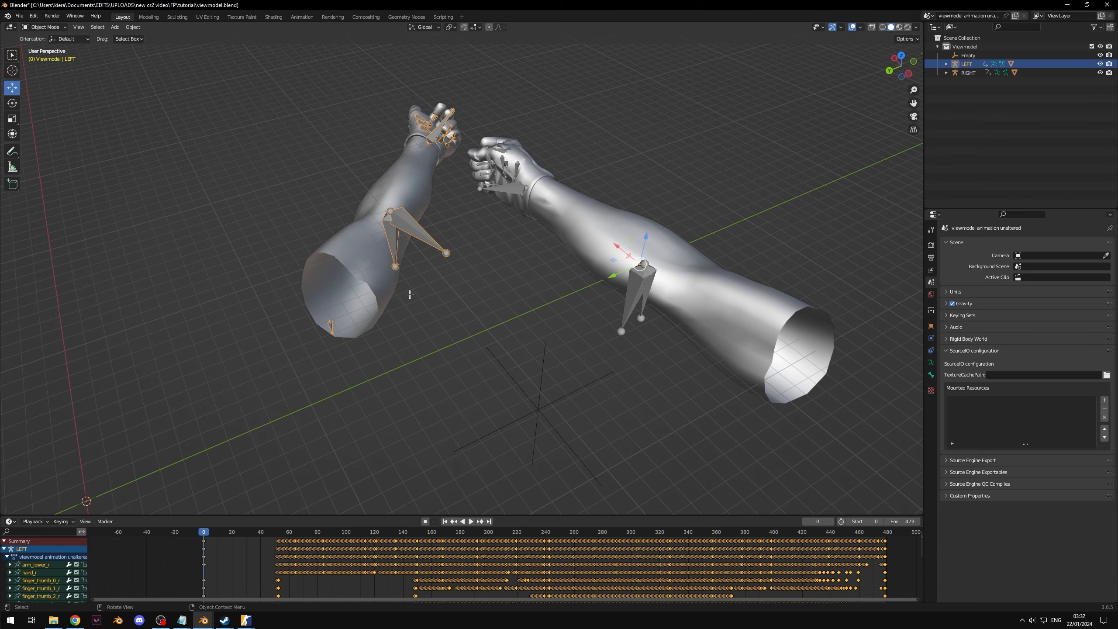
pyautogui.keyDown('shift'); pyautogui.click(638, 287); pyautogui.keyUp('shift')
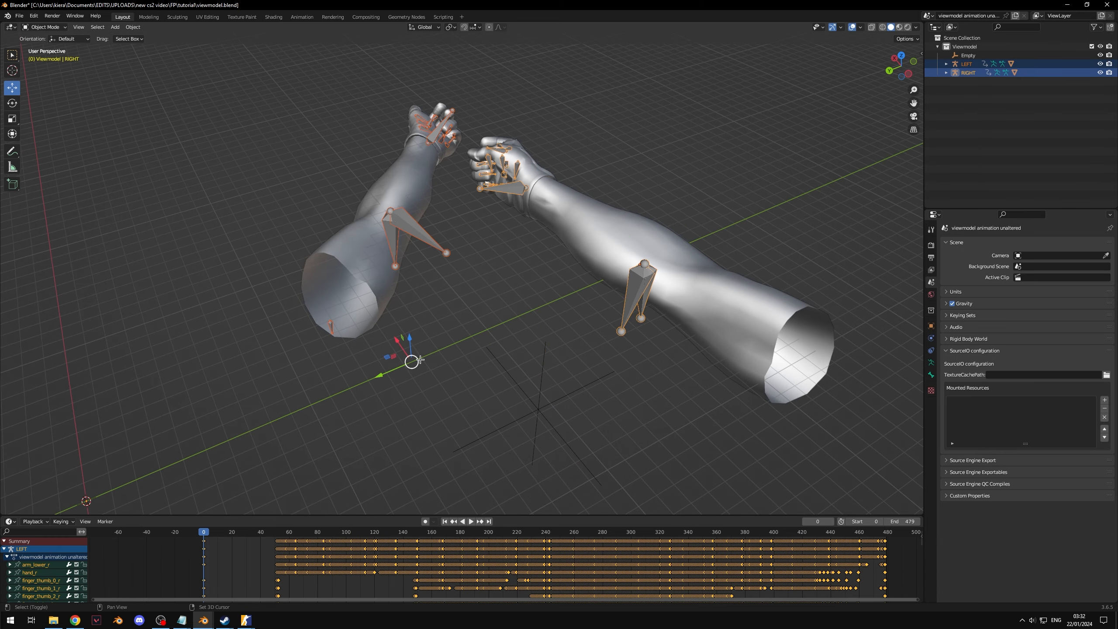
pyautogui.keyDown('shift'); pyautogui.click(543, 361); pyautogui.keyUp('shift')
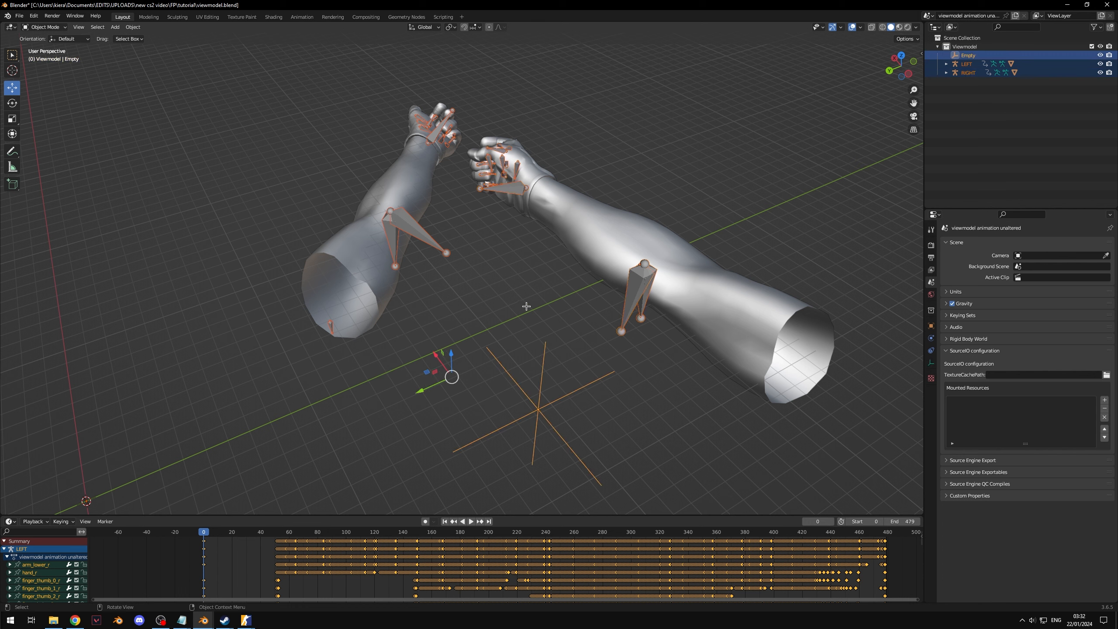
pyautogui.hotkey('ctrl', 'p')
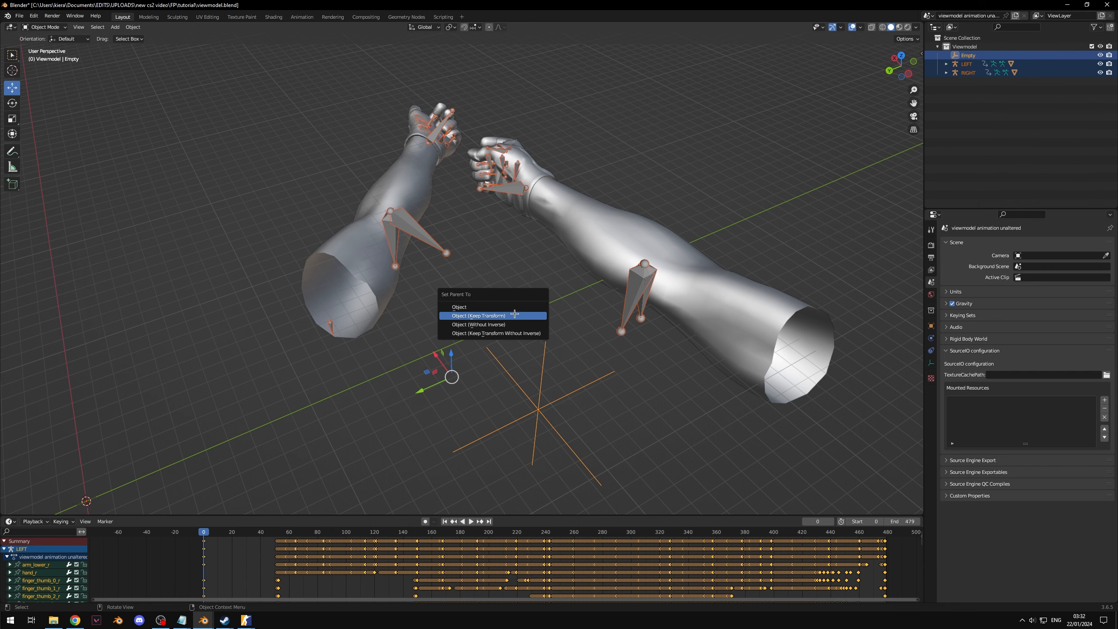
pyautogui.click(514, 316)
pyautogui.scroll(-4, 430, 428)
# Test that both arms follow the empty by moving it temporarily, cancel the move and deselect it
pyautogui.click(510, 354)
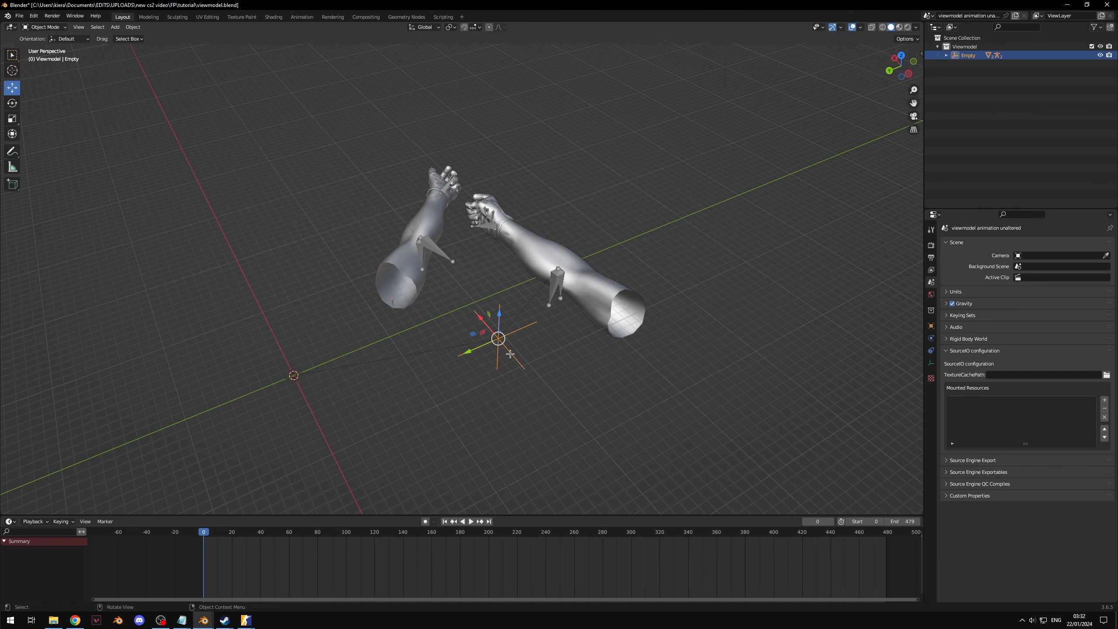
pyautogui.press('g')
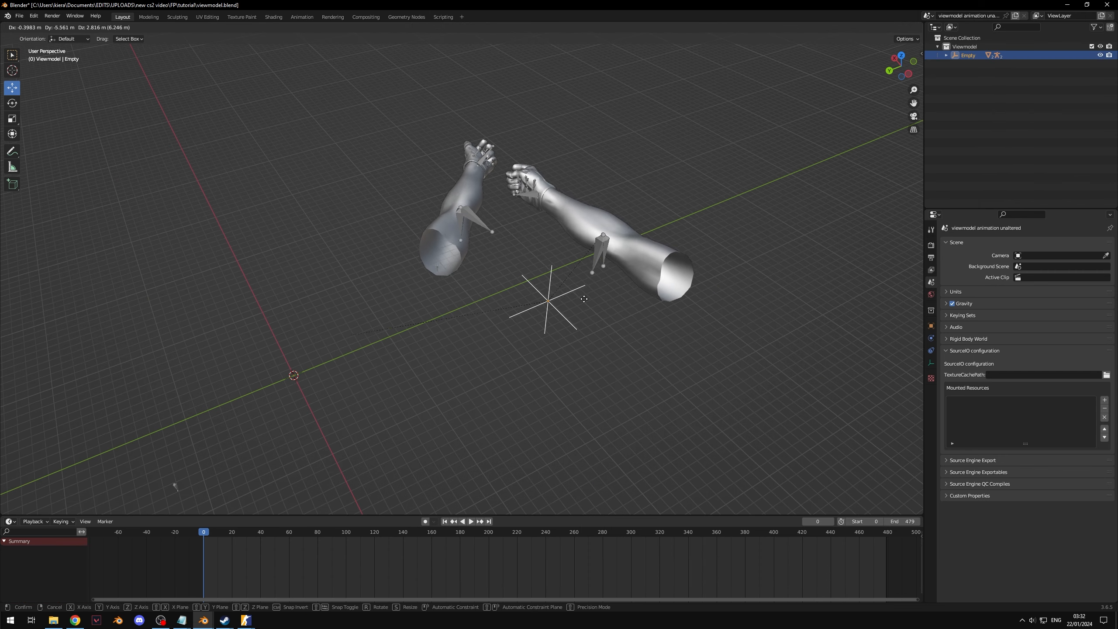
pyautogui.rightClick(496, 294)
pyautogui.scroll(3, 496, 325)
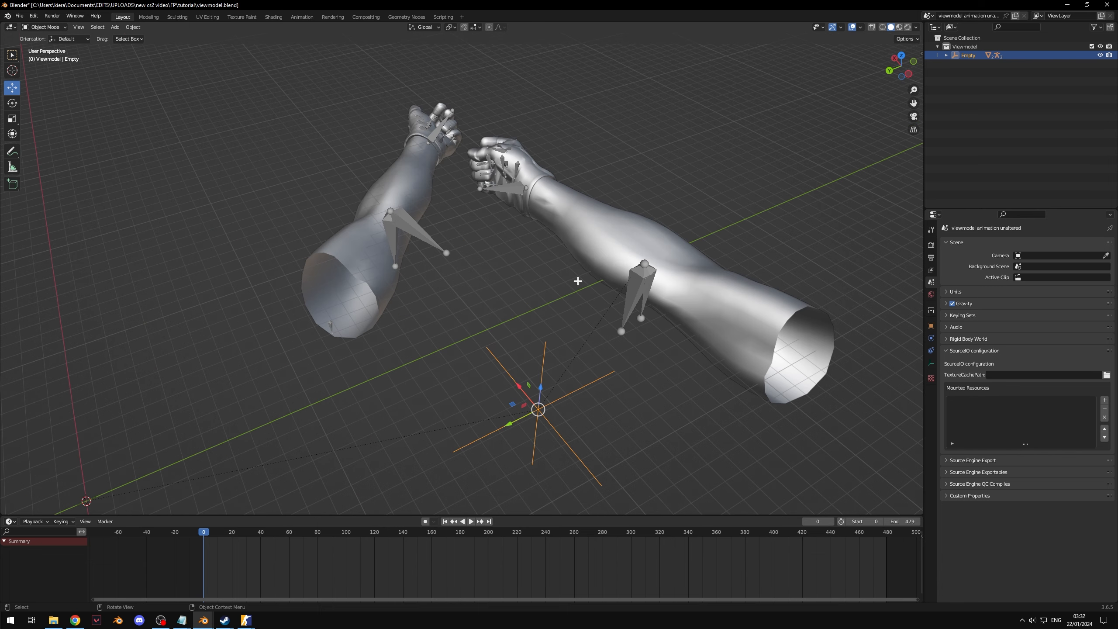
pyautogui.click(814, 132)
pyautogui.scroll(-4, 616, 187)
pyautogui.moveTo(518, 217); pyautogui.dragTo(501, 218, button='middle')
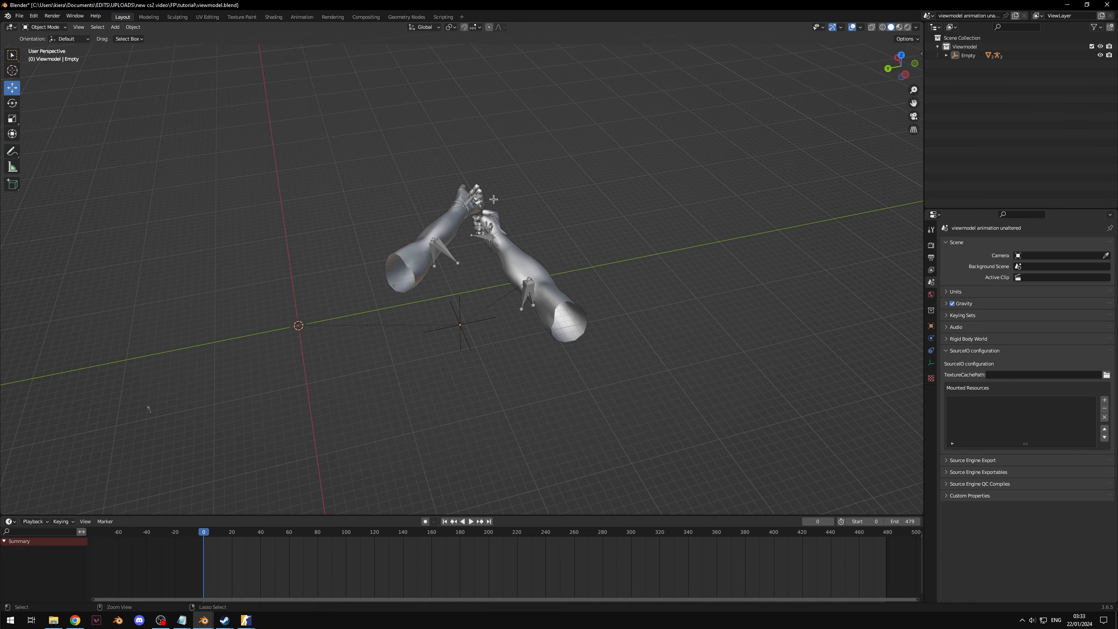
# Switch to the Blender window with tutorial.blend and append the Viewmodel collection from viewmodel.blend
pyautogui.click(205, 621)
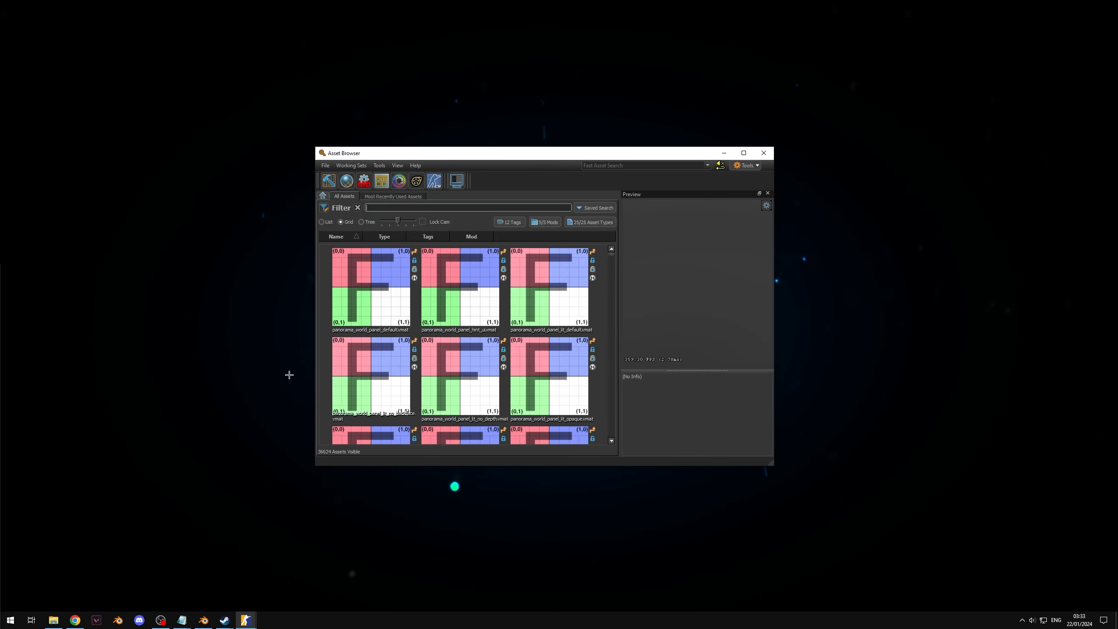
pyautogui.click(206, 621)
pyautogui.click(19, 16)
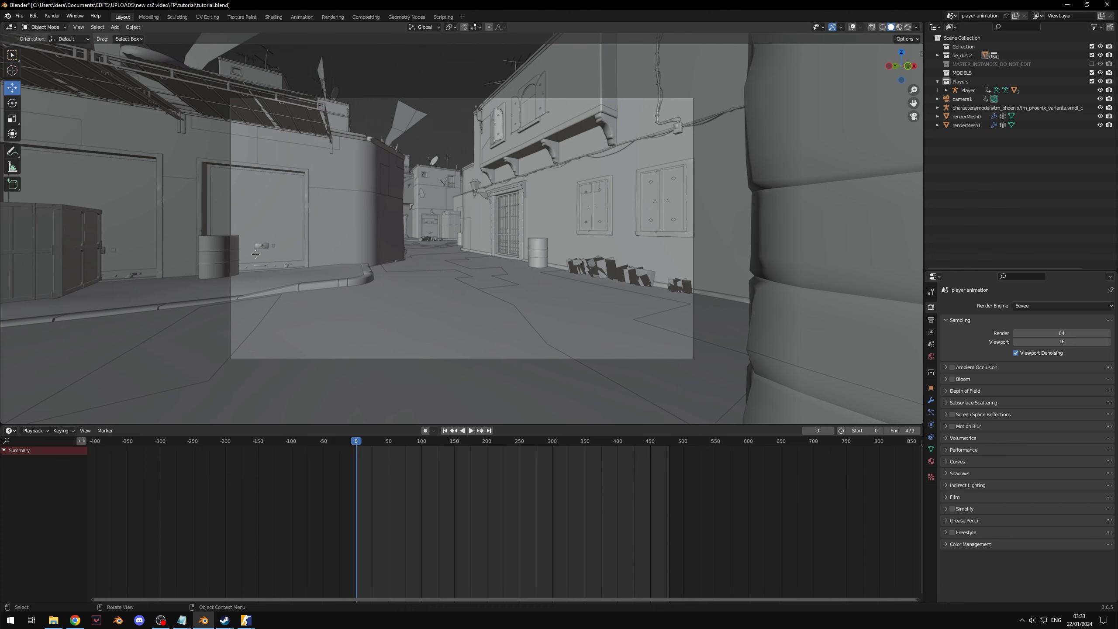
pyautogui.click(25, 16)
pyautogui.click(37, 115)
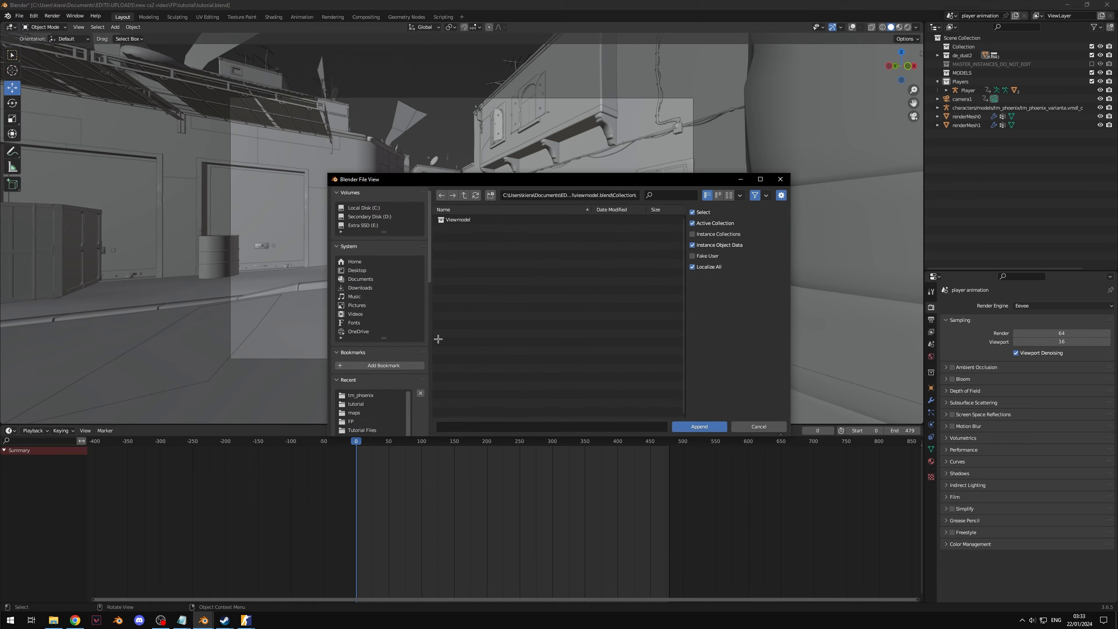
pyautogui.press('Escape')
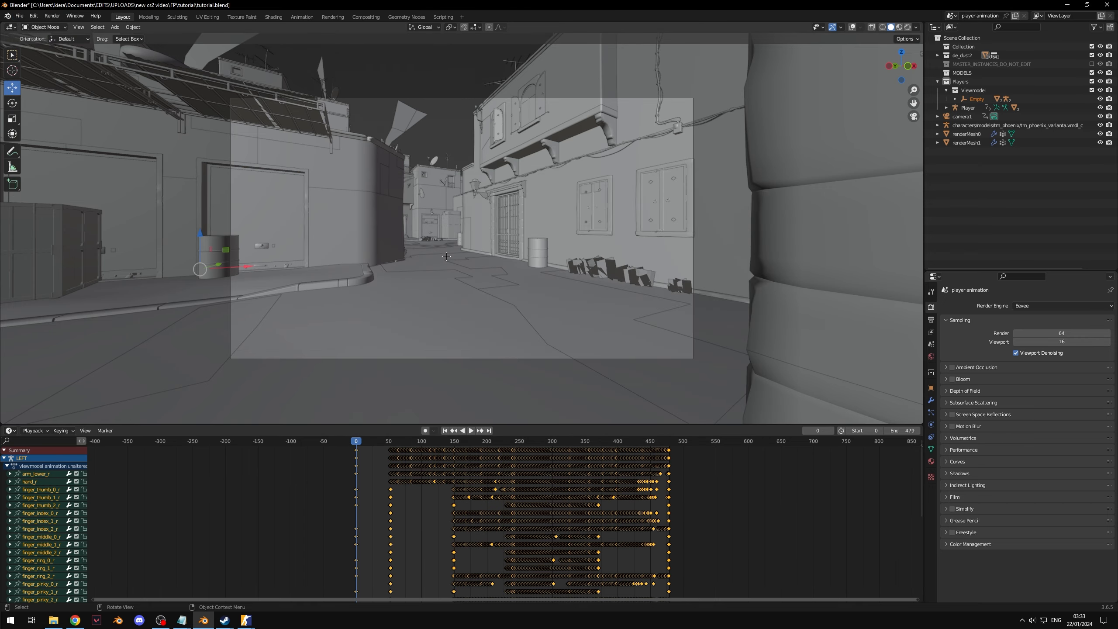
# Locate the appended viewmodel arms in the dust2 map and move them along Y toward the scene camera
pyautogui.press('KP_Decimal')
pyautogui.moveTo(447, 256); pyautogui.dragTo(345, 274, button='middle')
pyautogui.scroll(-3, 400, 294)
pyautogui.scroll(3, 388, 302)
pyautogui.scroll(-4, 412, 235)
pyautogui.scroll(-3, 402, 238)
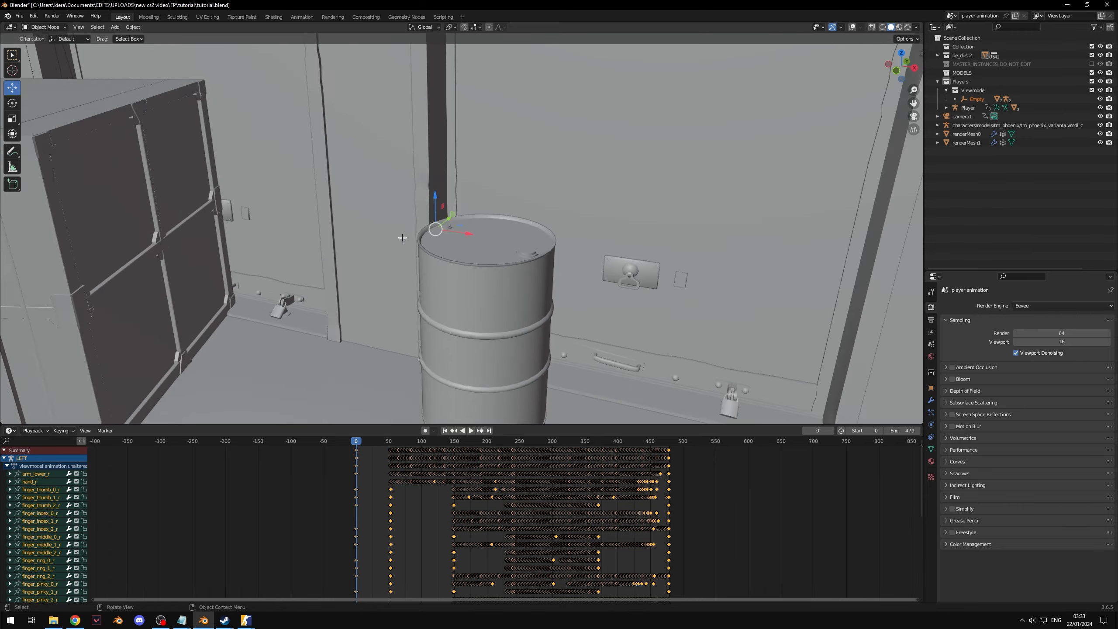
pyautogui.scroll(-10, 402, 238)
pyautogui.press('g')
pyautogui.press('y')
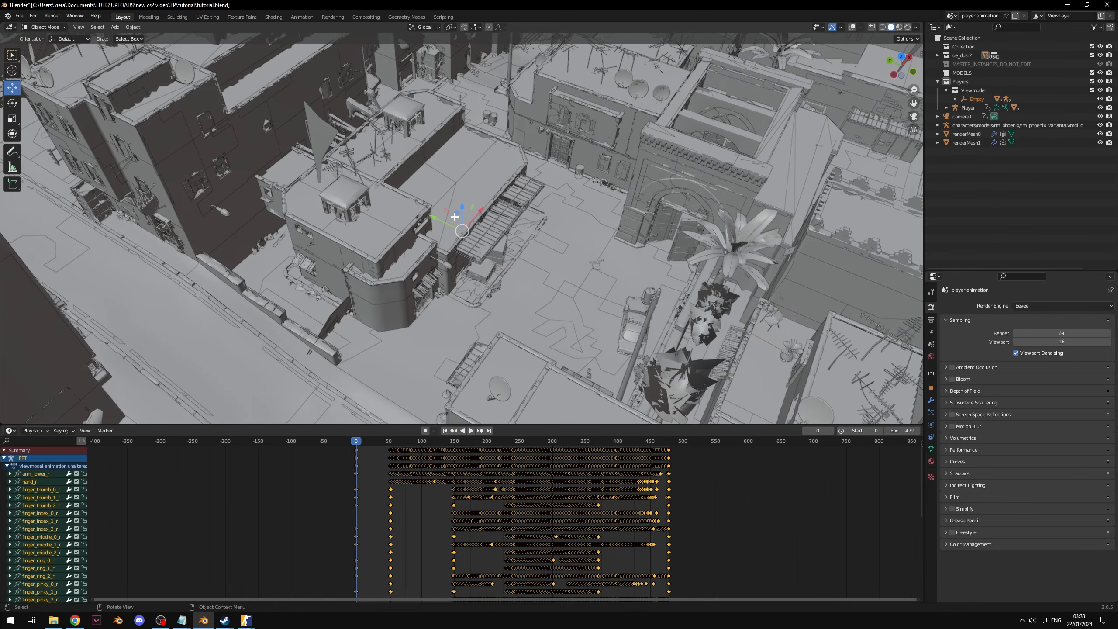
pyautogui.moveTo(578, 277); pyautogui.dragTo(572, 216)
pyautogui.press('KP_Decimal')
# Turn on the viewport overlays and move the viewmodel arms across and down until they sit inside the camera's frame
pyautogui.moveTo(707, 234); pyautogui.dragTo(228, 226, button='middle')
pyautogui.hotkey('shift', 'alt', 'z')
pyautogui.moveTo(228, 225); pyautogui.dragTo(470, 136)
pyautogui.moveTo(462, 146); pyautogui.dragTo(555, 163, button='middle')
pyautogui.moveTo(405, 152); pyautogui.dragTo(403, 218)
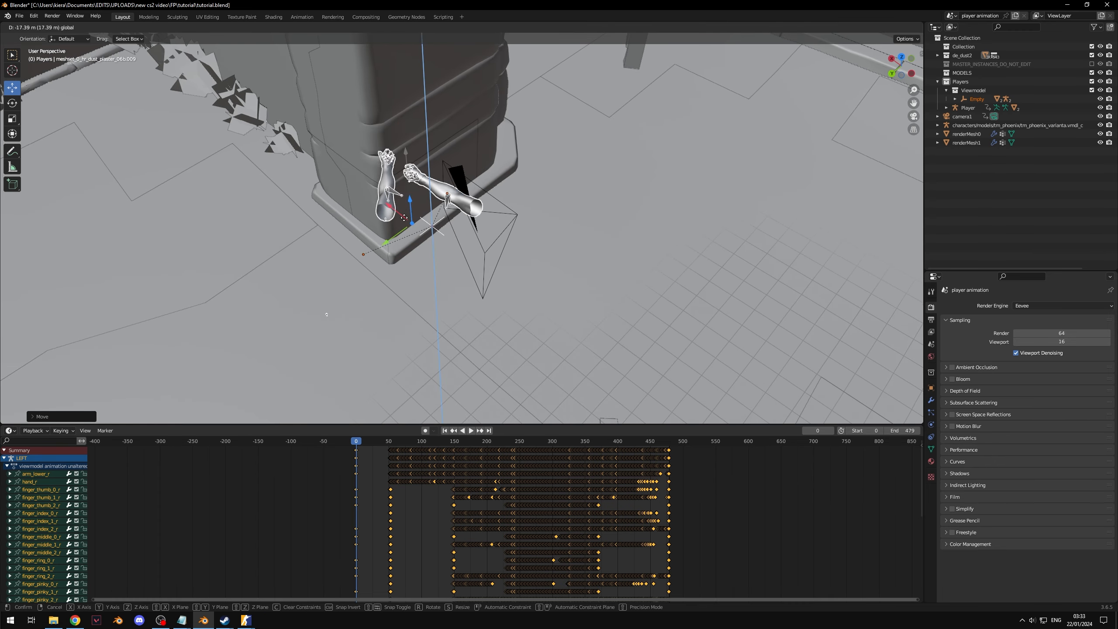
pyautogui.moveTo(412, 271); pyautogui.dragTo(412, 272)
pyautogui.moveTo(413, 271); pyautogui.dragTo(313, 239, button='middle')
pyautogui.scroll(4, 379, 247)
pyautogui.moveTo(414, 243); pyautogui.dragTo(417, 262, button='middle')
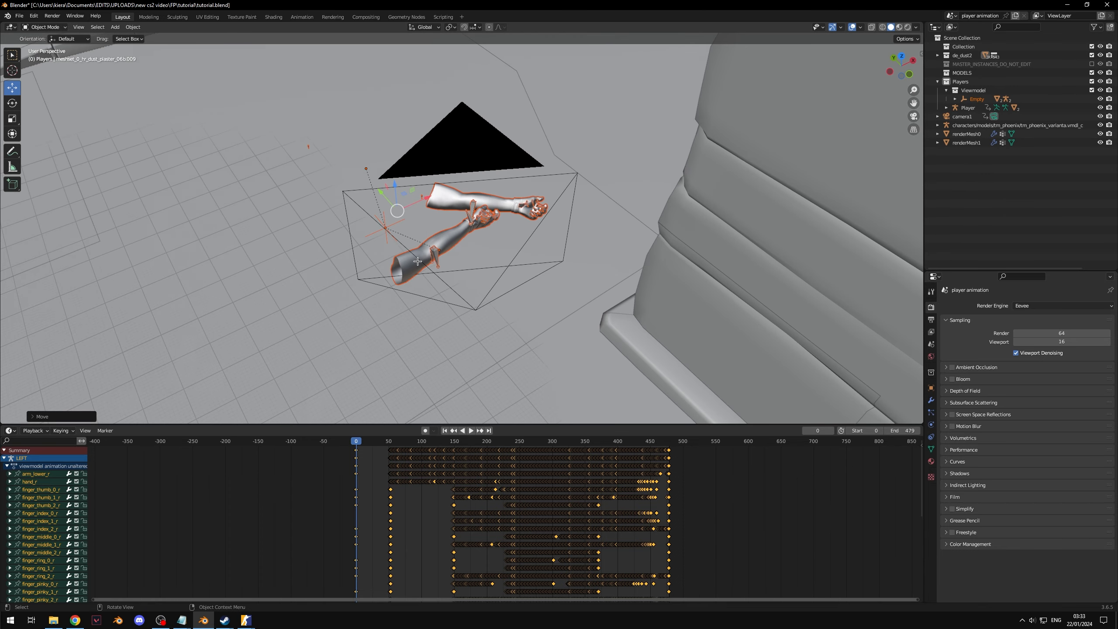
# Select the viewmodel's Empty, move it with both arms along X and rotate it around Z toward the camera's view direction
pyautogui.click(482, 297)
pyautogui.click(406, 224)
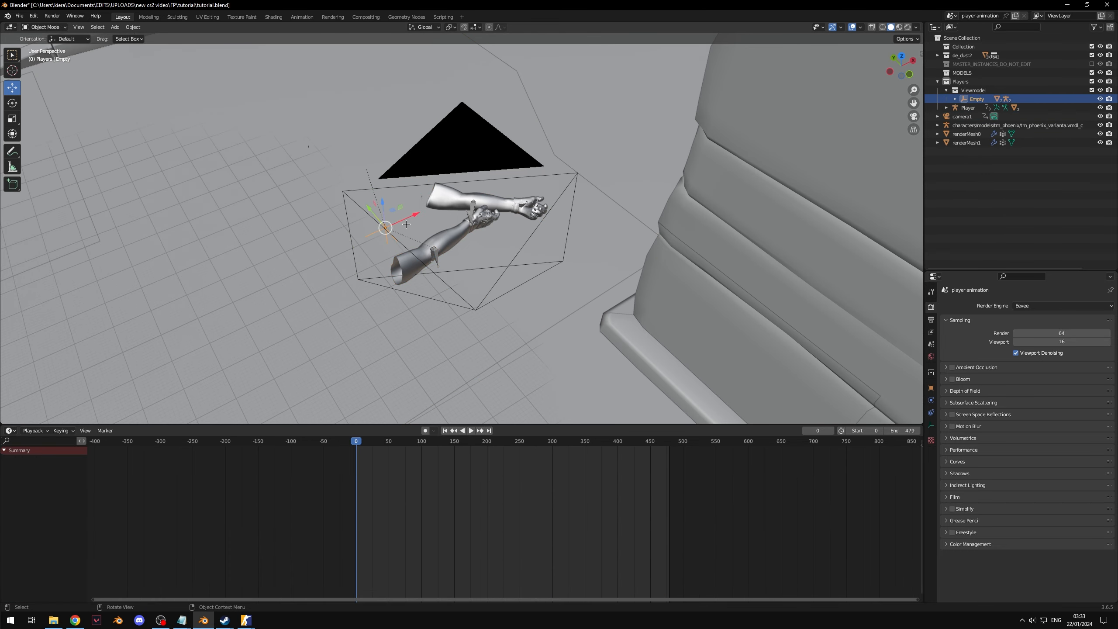
pyautogui.moveTo(415, 215); pyautogui.dragTo(477, 188)
pyautogui.press('r')
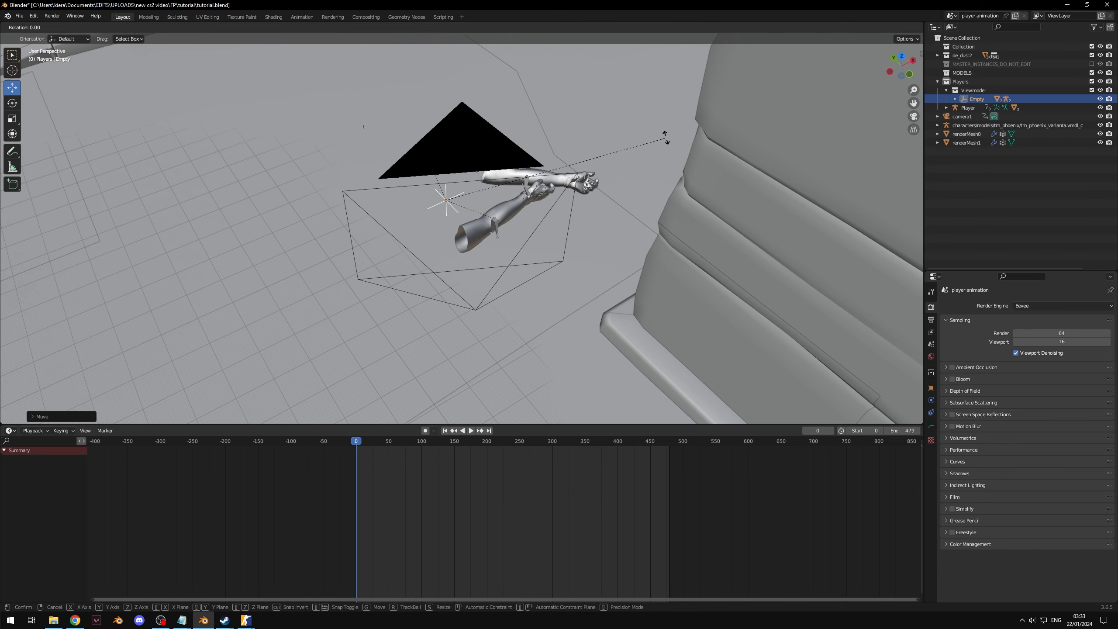
pyautogui.press('z')
pyautogui.click(412, 108)
# Move the Empty along X, Y and Z until both arms sit just in front of the camera, and look through the camera
pyautogui.moveTo(412, 110); pyautogui.dragTo(507, 114, button='middle')
pyautogui.moveTo(337, 260); pyautogui.dragTo(401, 239)
pyautogui.moveTo(405, 238); pyautogui.dragTo(310, 234, button='middle')
pyautogui.moveTo(512, 242); pyautogui.dragTo(481, 257)
pyautogui.moveTo(481, 257); pyautogui.dragTo(461, 264, button='middle')
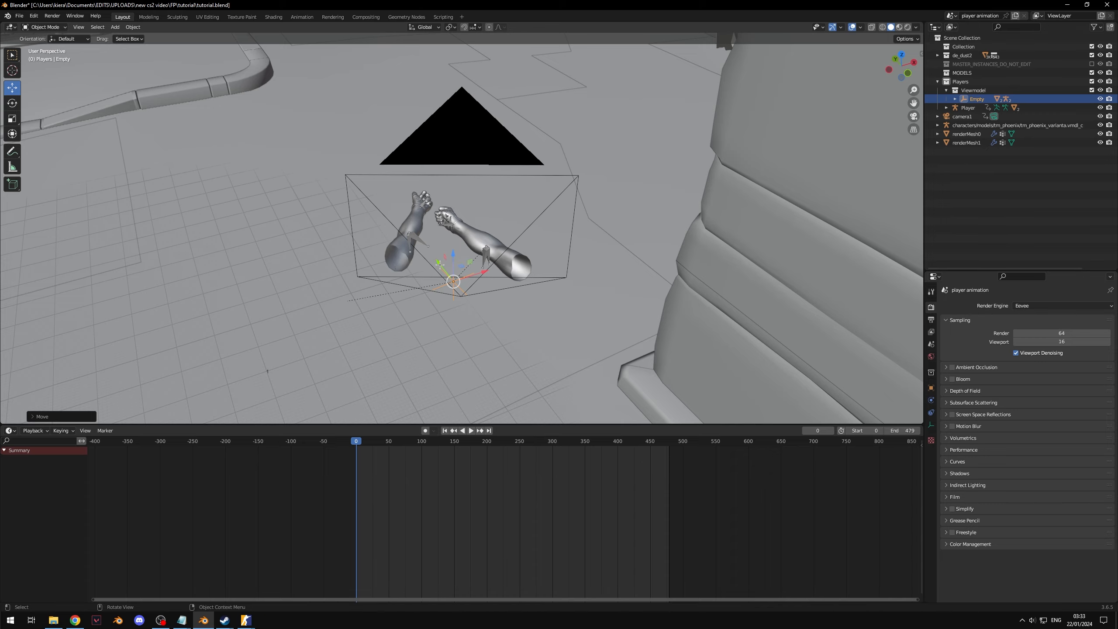
pyautogui.moveTo(440, 264); pyautogui.dragTo(455, 291)
pyautogui.moveTo(461, 284); pyautogui.dragTo(555, 250, button='middle')
pyautogui.moveTo(522, 279); pyautogui.dragTo(536, 262)
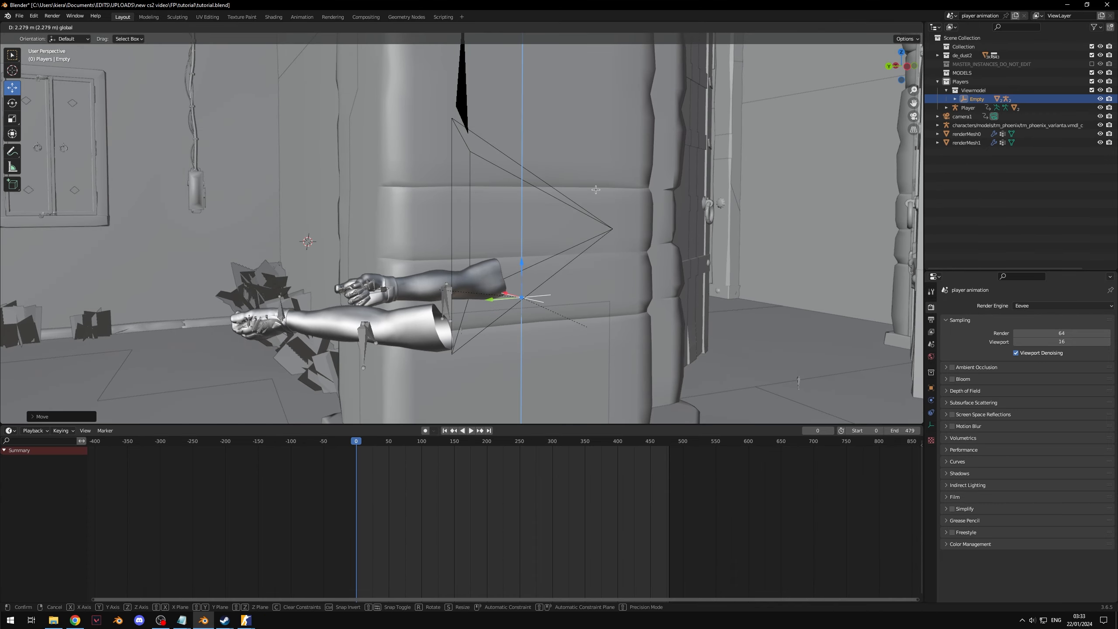
pyautogui.moveTo(596, 189); pyautogui.dragTo(596, 189)
pyautogui.moveTo(596, 189); pyautogui.dragTo(539, 125, button='middle')
pyautogui.click(914, 117)
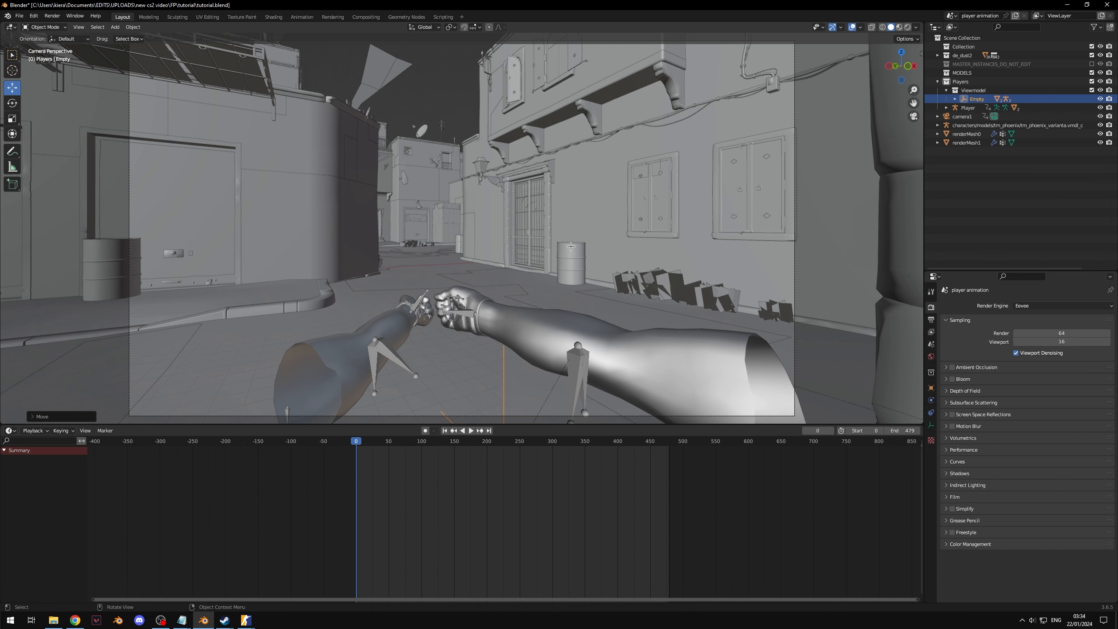
# Select camera1 and switch its lens unit to Field of View
pyautogui.click(962, 116)
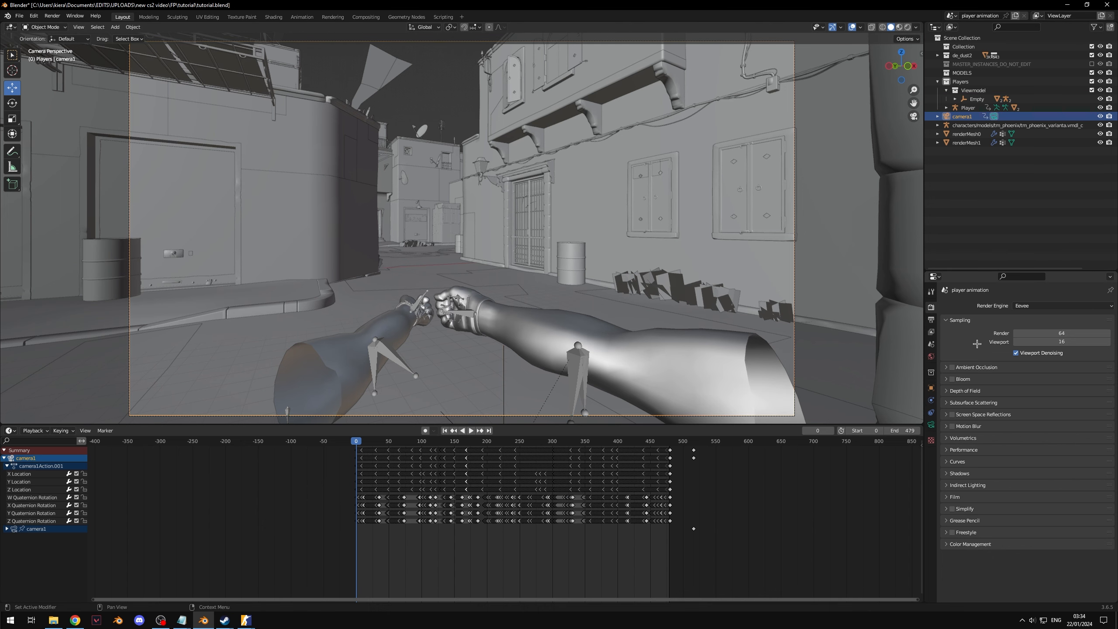
pyautogui.click(932, 426)
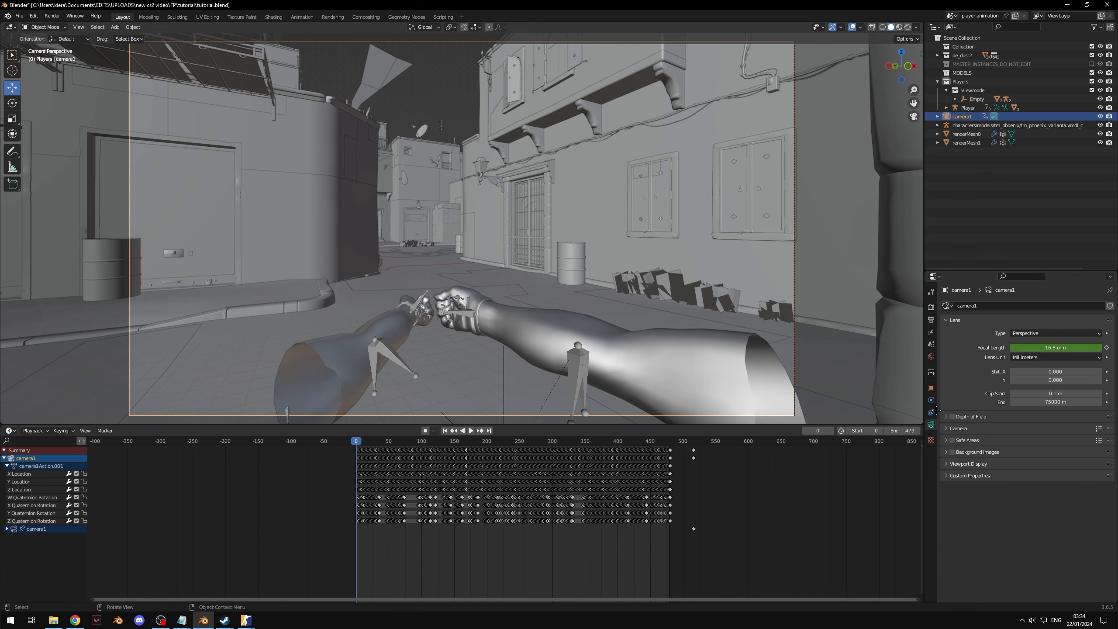
pyautogui.click(1042, 357)
pyautogui.click(1035, 377)
pyautogui.click(1058, 348)
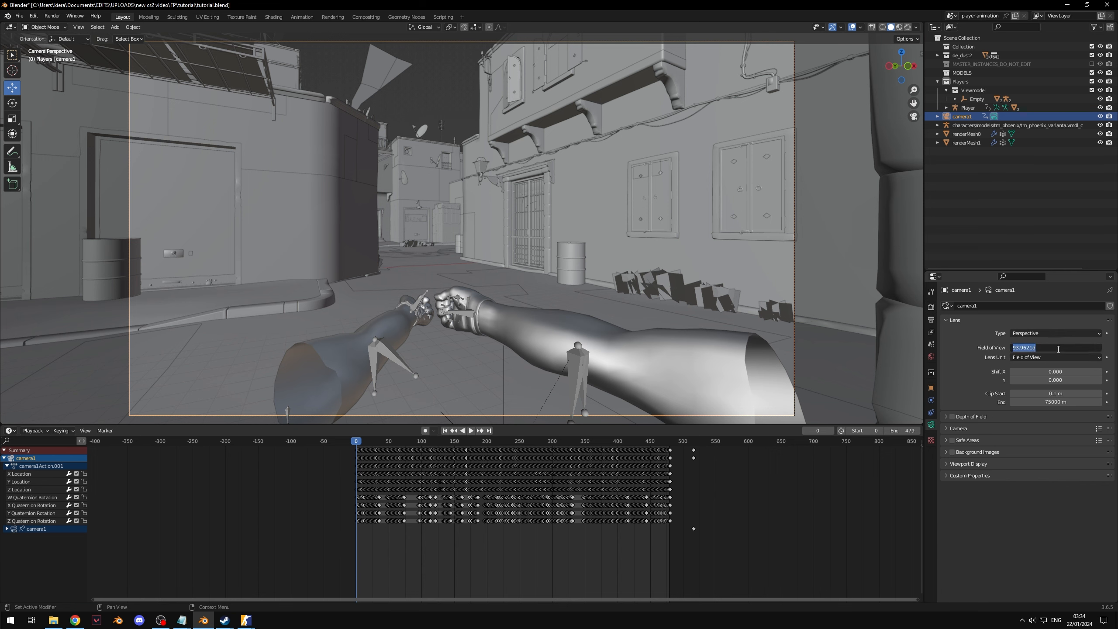
pyautogui.click(1003, 537)
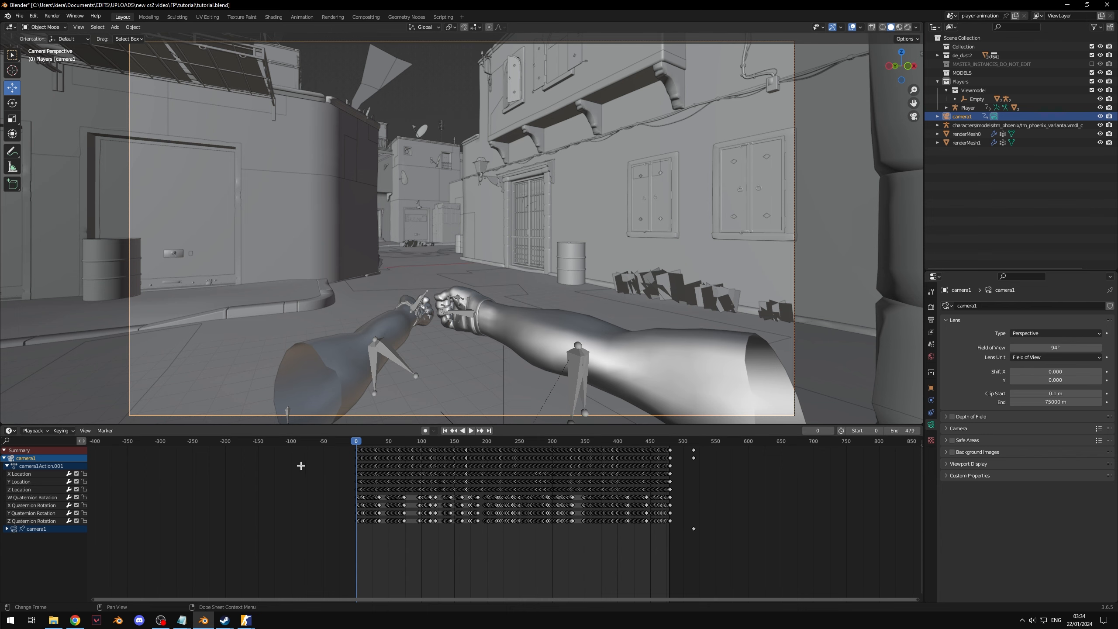
# Switch to File Explorer, open the render folder of new cs2 video and browse its tutorial frame images
pyautogui.click(248, 620)
pyautogui.click(330, 594)
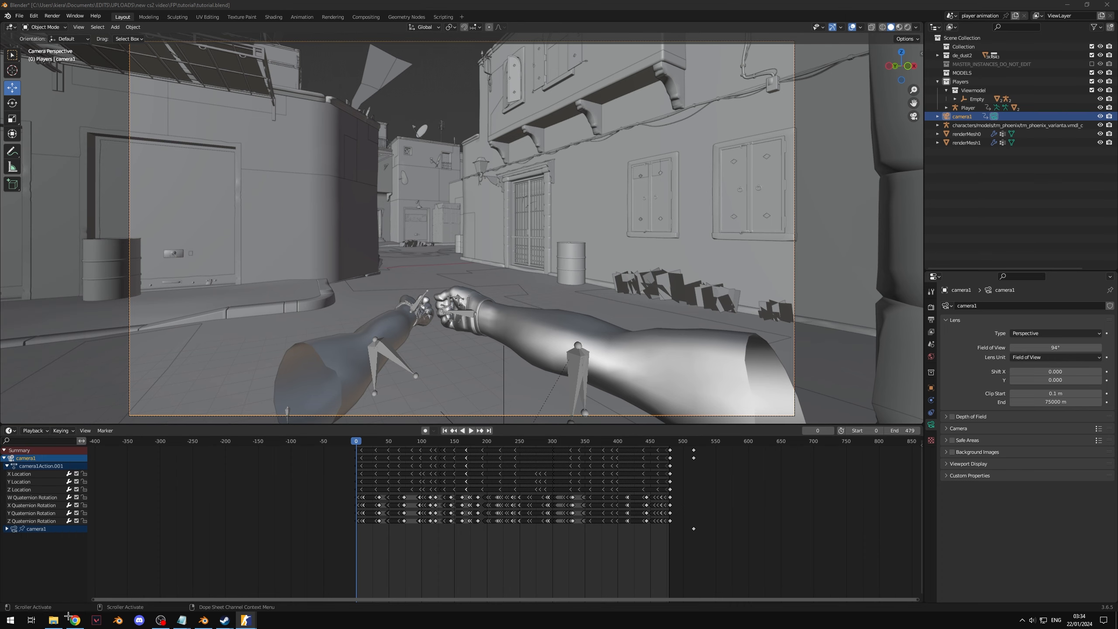
pyautogui.click(53, 621)
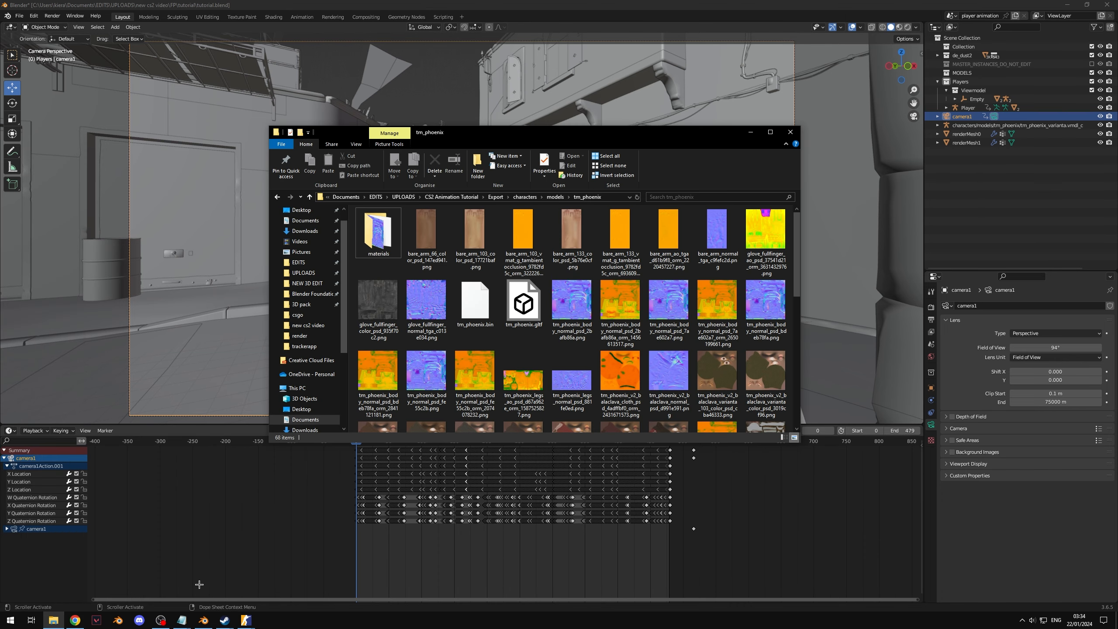
pyautogui.doubleClick(379, 304)
pyautogui.scroll(-15, 572, 309)
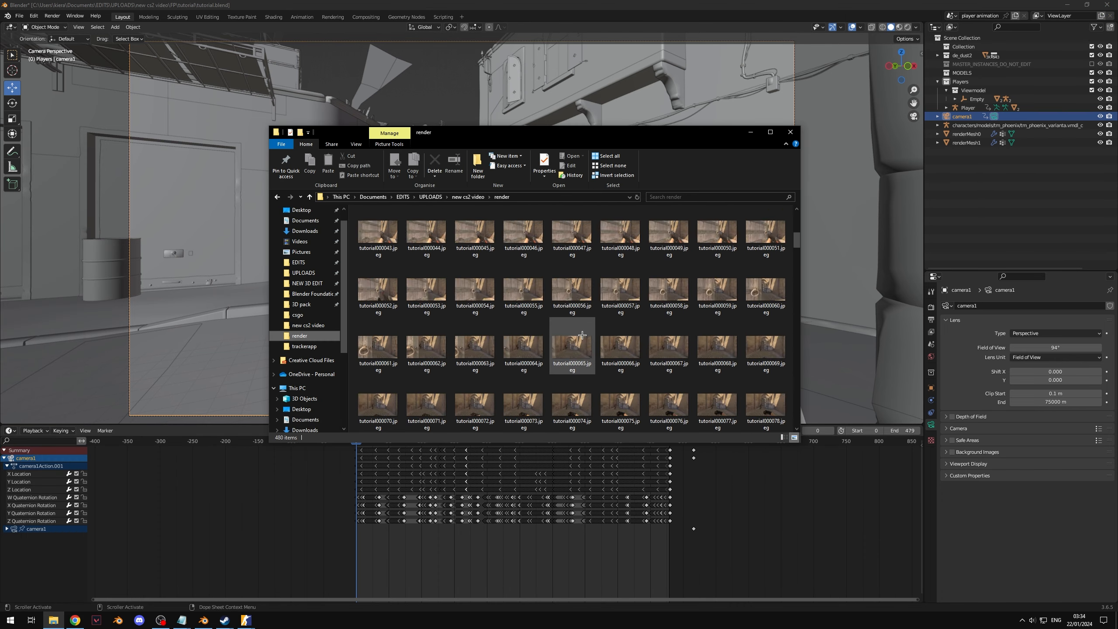
pyautogui.scroll(15, 572, 374)
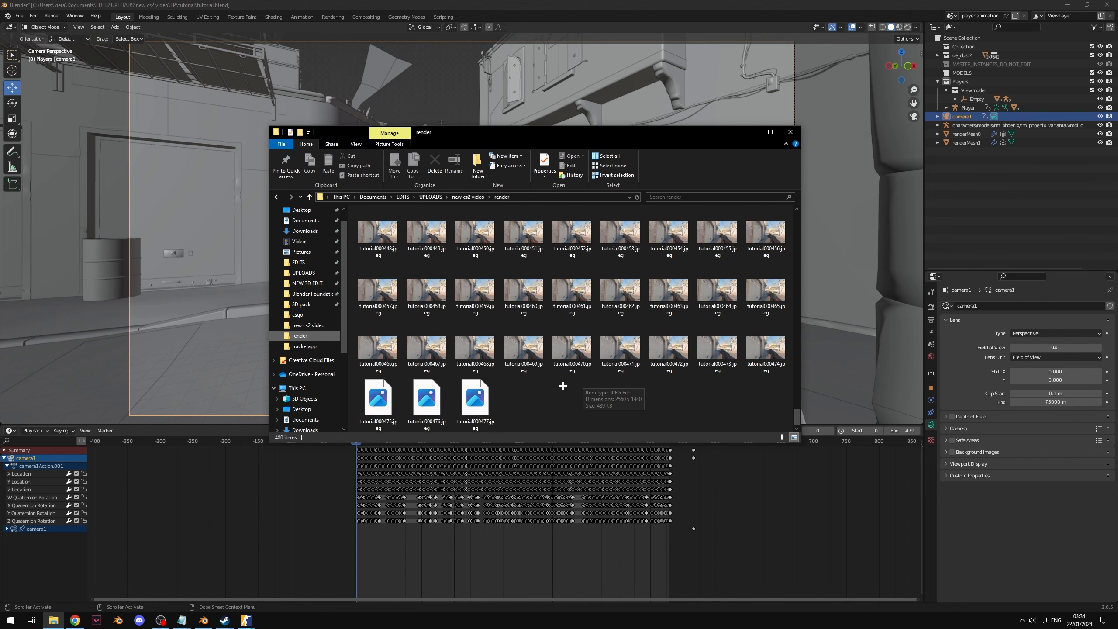
# Step through the early rendered frames up to tutorial000020.jpeg to examine the game's viewmodel, and close the image viewer and folder
pyautogui.doubleClick(571, 238)
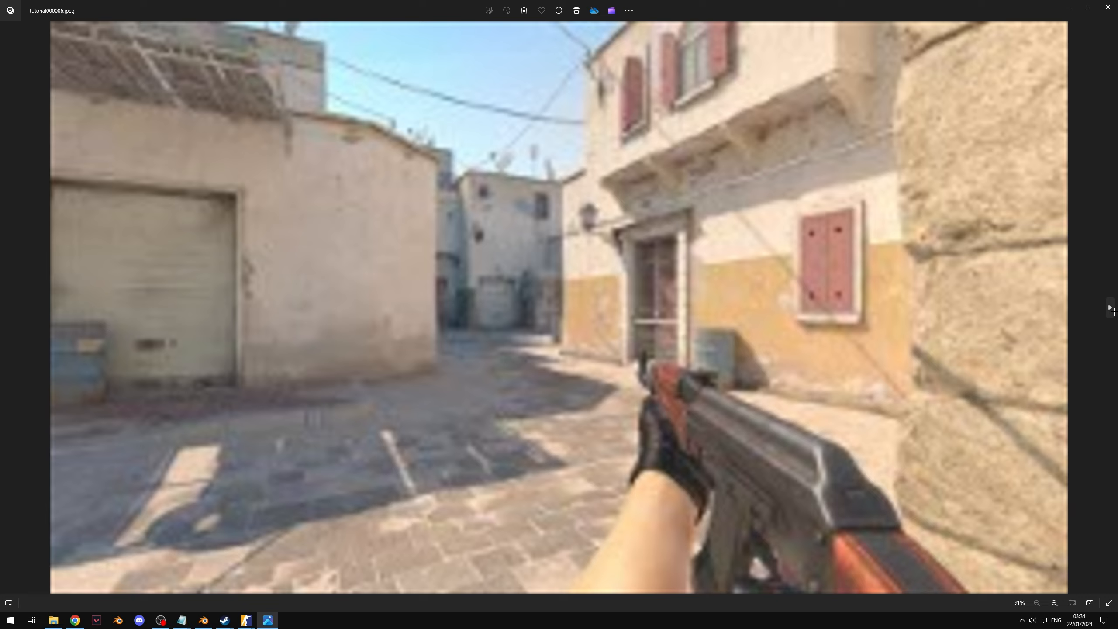
pyautogui.click(1115, 312)
pyautogui.click(1114, 311)
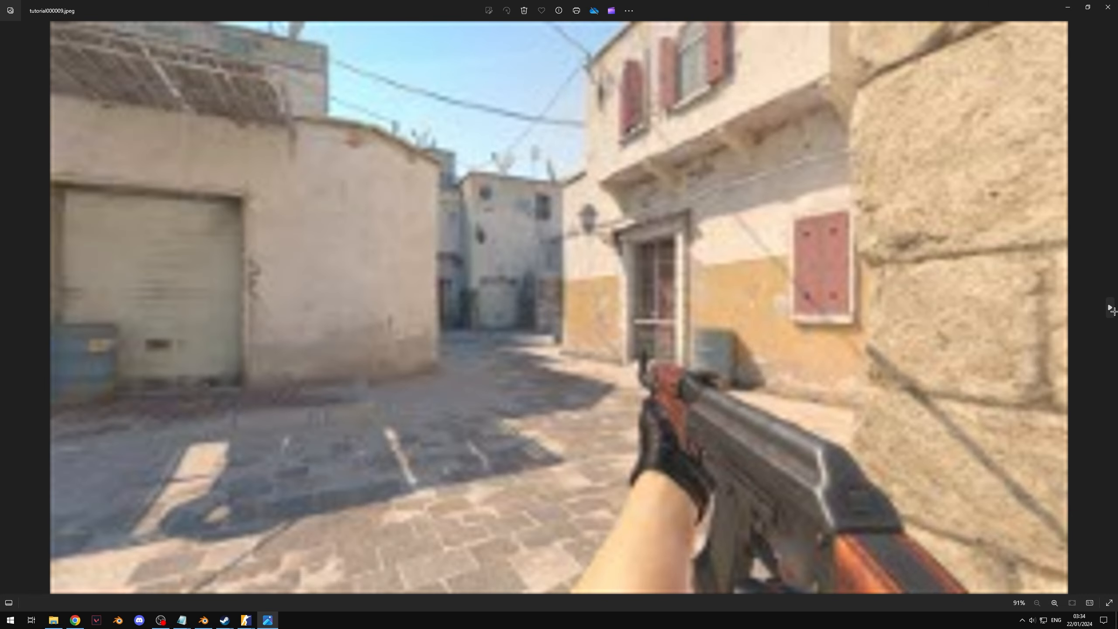
pyautogui.click(1114, 311)
pyautogui.click(1114, 311)
pyautogui.click(1114, 311)
pyautogui.click(1114, 312)
pyautogui.click(1114, 312)
pyautogui.click(1114, 312)
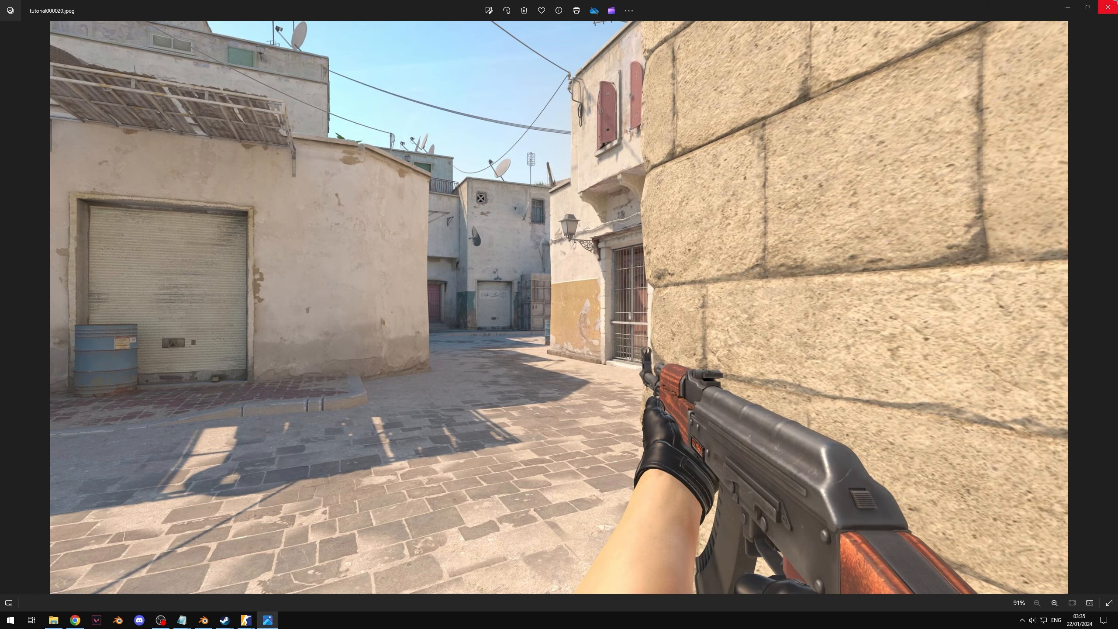
pyautogui.click(1108, 7)
pyautogui.click(799, 126)
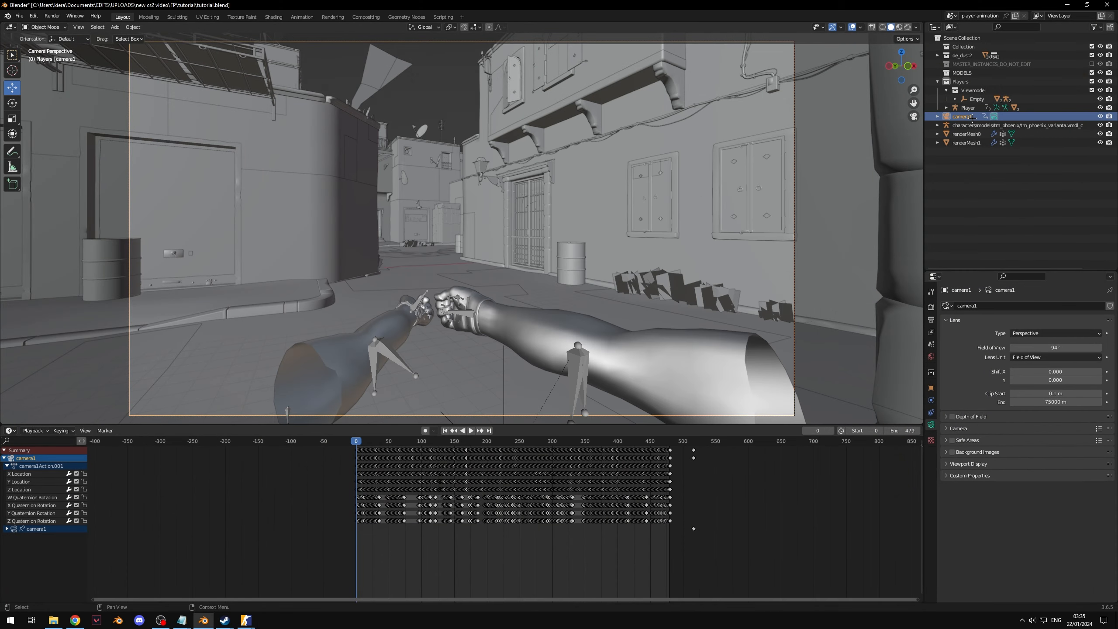
# Enable background images for camera1, add an image slot and open the file browser to choose its image
pyautogui.click(952, 452)
pyautogui.click(946, 453)
pyautogui.click(1021, 465)
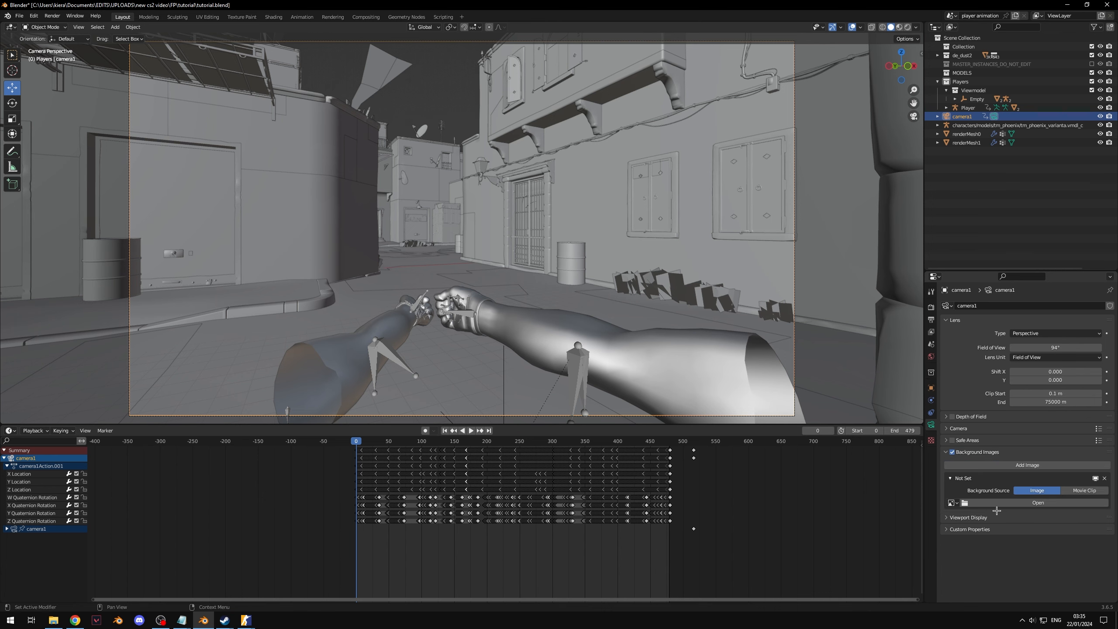
pyautogui.click(1011, 503)
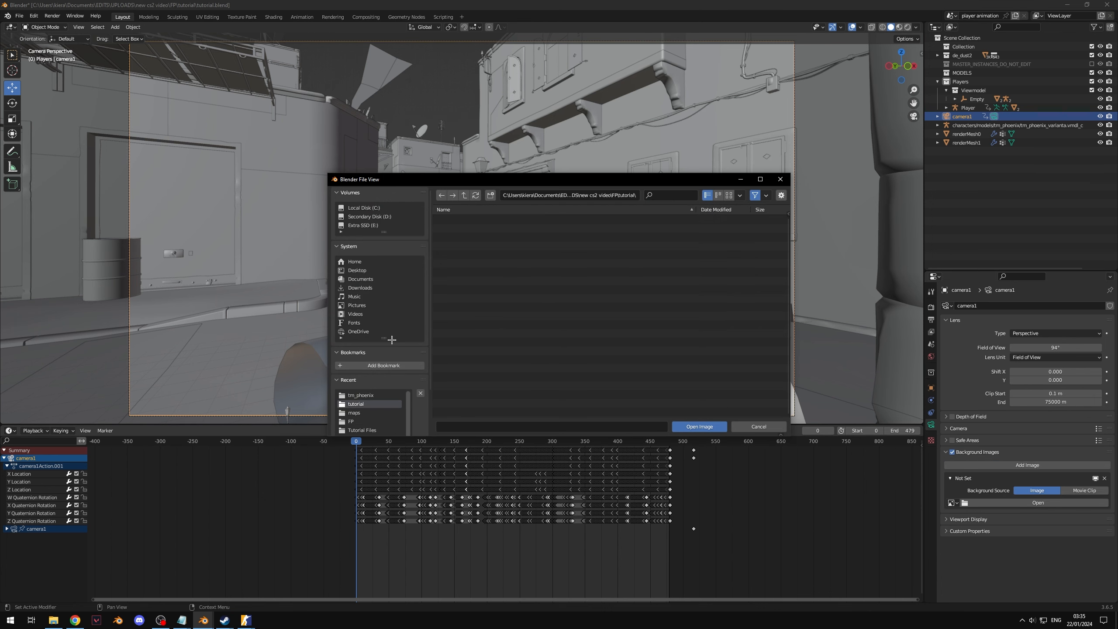
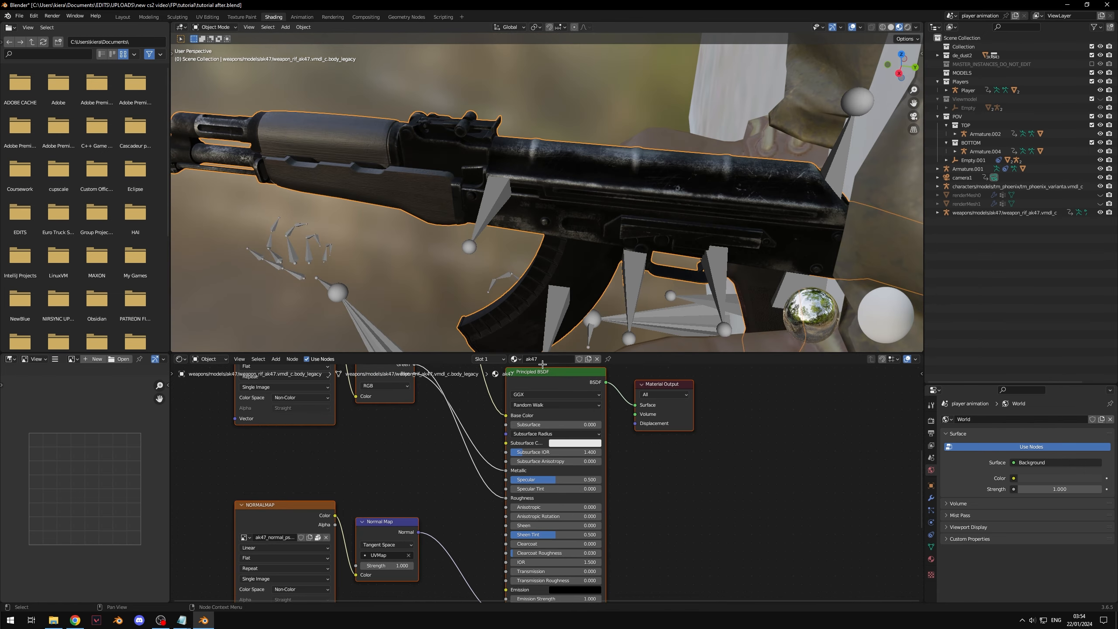
# Assign the ak47 material to the red AK-47 mesh held by the arms, working in the Shading workspace
pyautogui.click(122, 16)
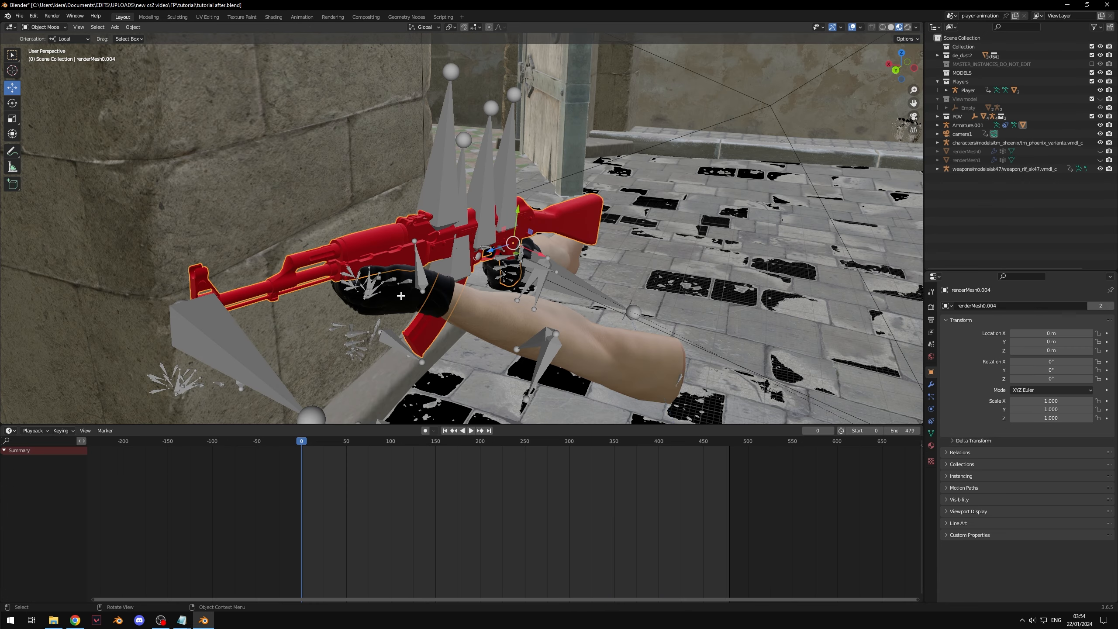
pyautogui.click(274, 17)
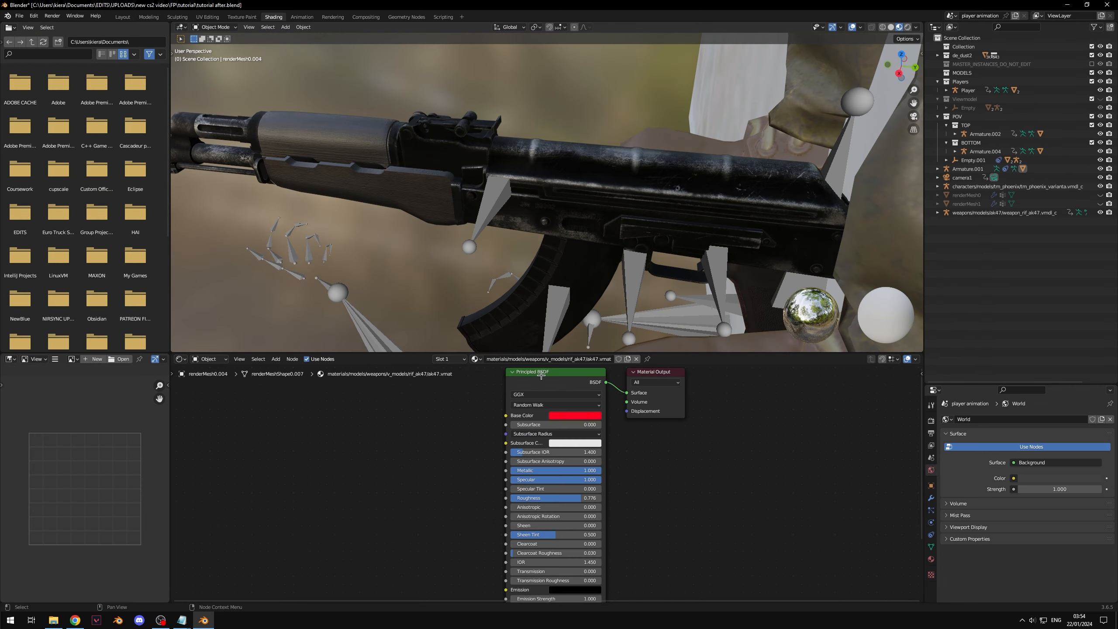
pyautogui.click(476, 359)
pyautogui.write('ak')
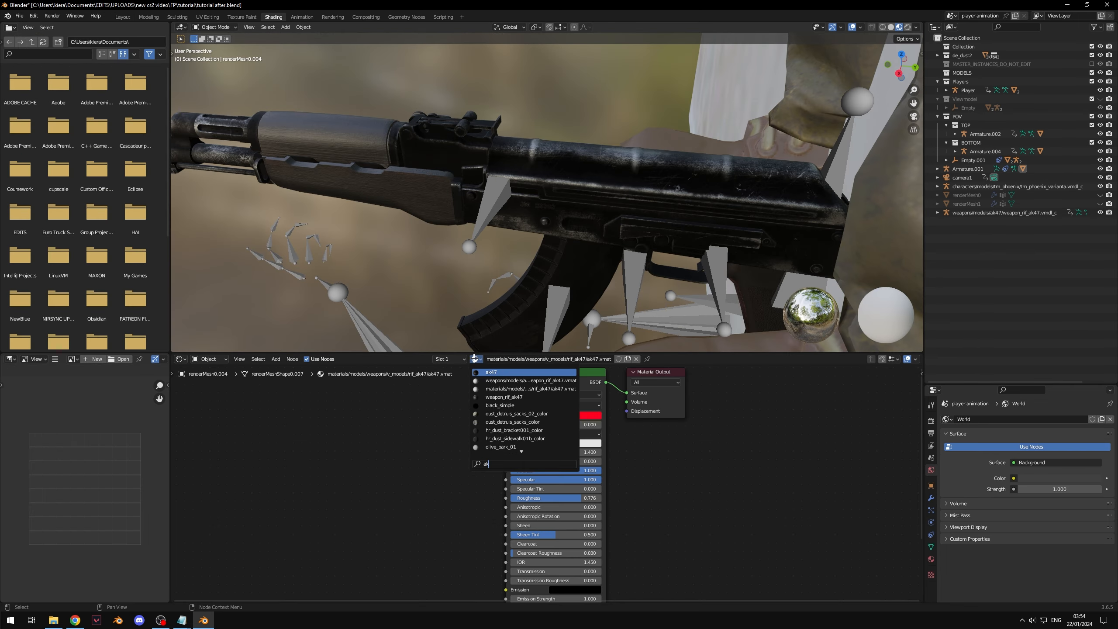
pyautogui.press('Return')
# Replace the image in the ak47 material's BASE COLOR node with the skin texture whose name starts with 778941035d831
pyautogui.press('KP_Decimal')
pyautogui.moveTo(744, 231); pyautogui.dragTo(585, 210, button='middle')
pyautogui.scroll(-5, 636, 452)
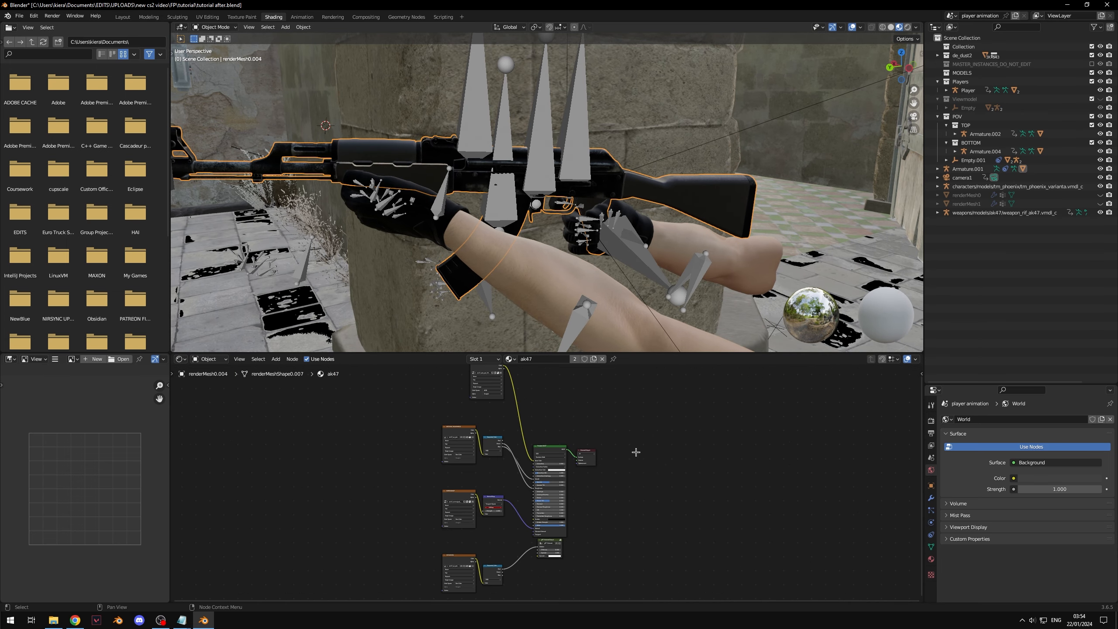
pyautogui.scroll(2, 635, 453)
pyautogui.scroll(2, 661, 448)
pyautogui.scroll(1, 547, 453)
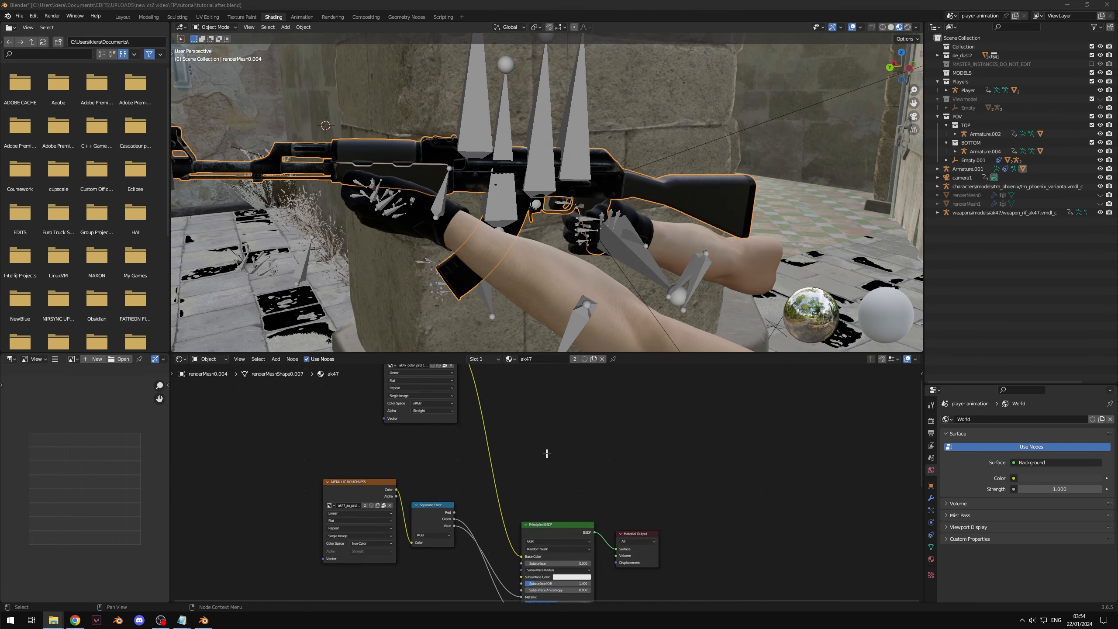
pyautogui.scroll(1, 547, 454)
pyautogui.moveTo(492, 423); pyautogui.dragTo(542, 475, button='middle')
pyautogui.scroll(5, 552, 482)
pyautogui.click(497, 437)
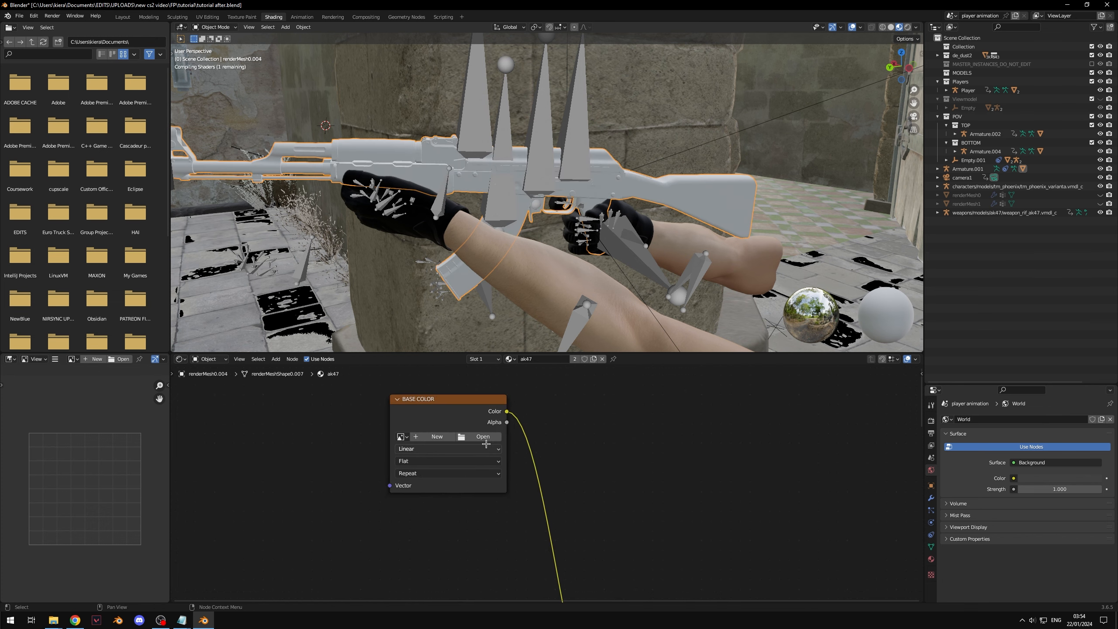
pyautogui.click(483, 437)
pyautogui.click(722, 350)
pyautogui.click(701, 426)
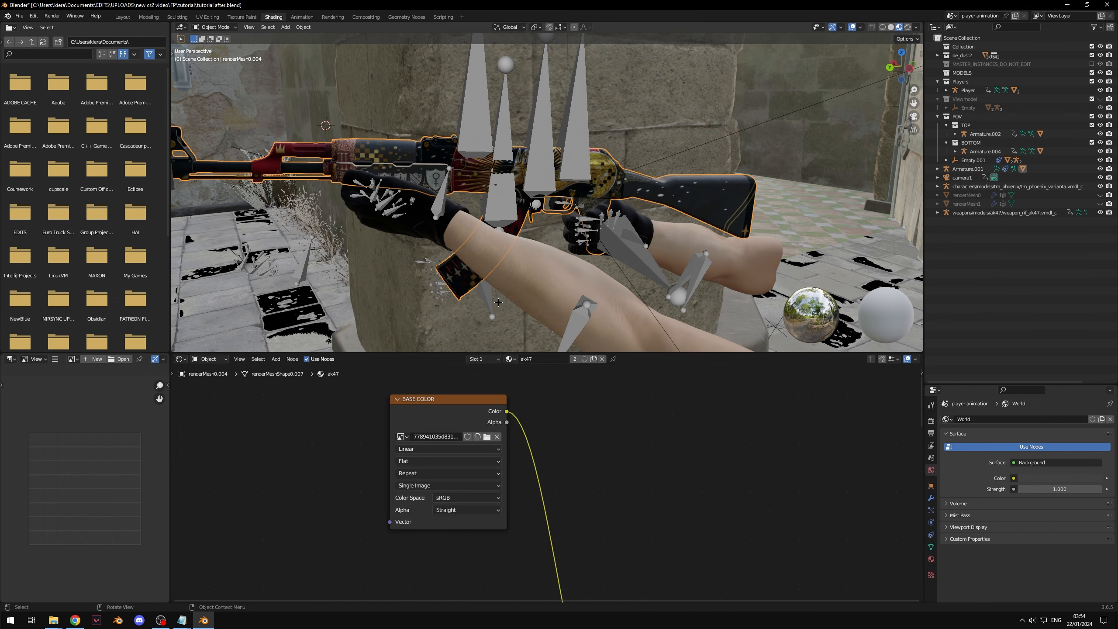
# Hide the viewport overlays and look closely at the skinned AK-47
pyautogui.scroll(1, 469, 258)
pyautogui.scroll(-2, 524, 186)
pyautogui.click(852, 28)
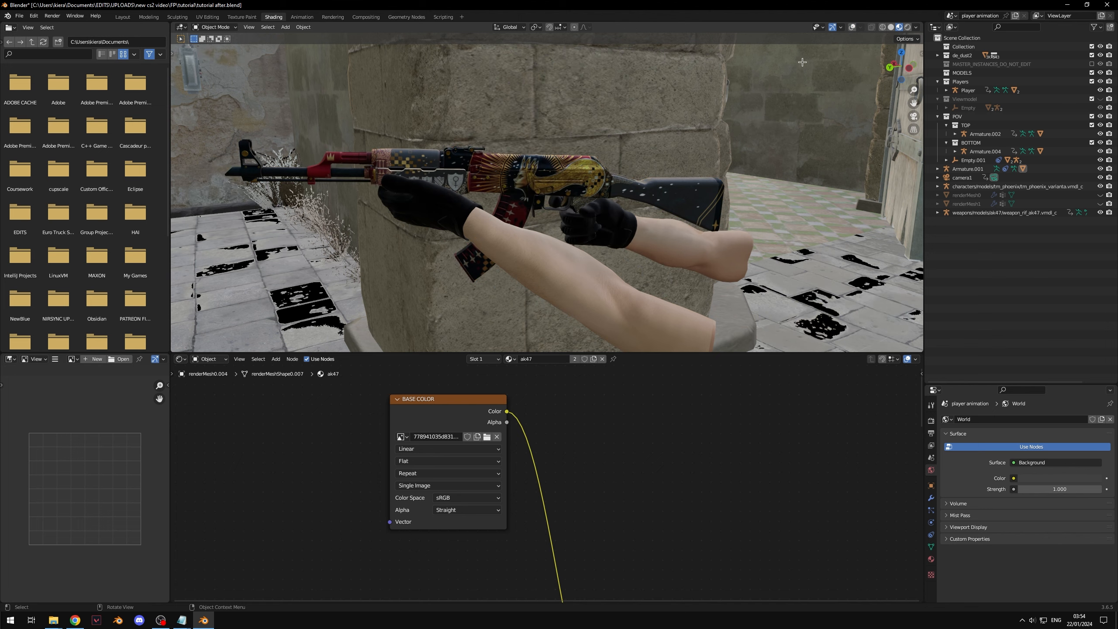
pyautogui.scroll(3, 748, 194)
# Cut the links into Metallic and Roughness on the ak47 material's Principled BSDF and set Metallic to 1.000
pyautogui.moveTo(769, 467); pyautogui.dragTo(614, 594, button='middle')
pyautogui.scroll(-4, 623, 555)
pyautogui.moveTo(625, 538); pyautogui.dragTo(648, 439, button='middle')
pyautogui.scroll(5, 607, 497)
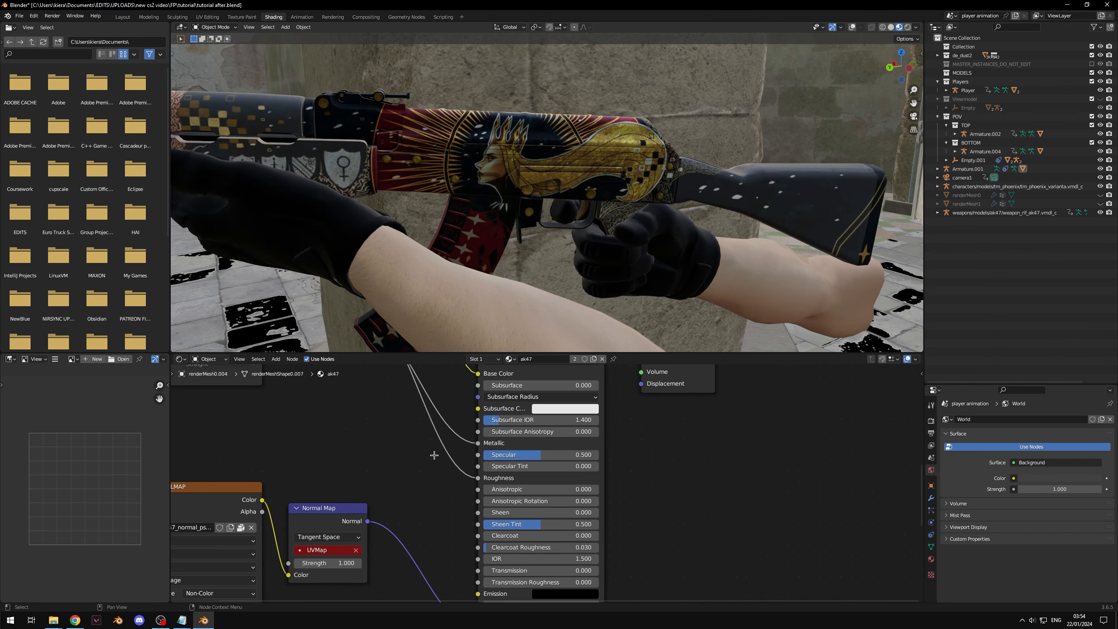
pyautogui.keyDown('ctrl'); pyautogui.moveTo(435, 456); pyautogui.dragTo(473, 439, button='right'); pyautogui.keyUp('ctrl')
pyautogui.moveTo(517, 445); pyautogui.dragTo(634, 445)
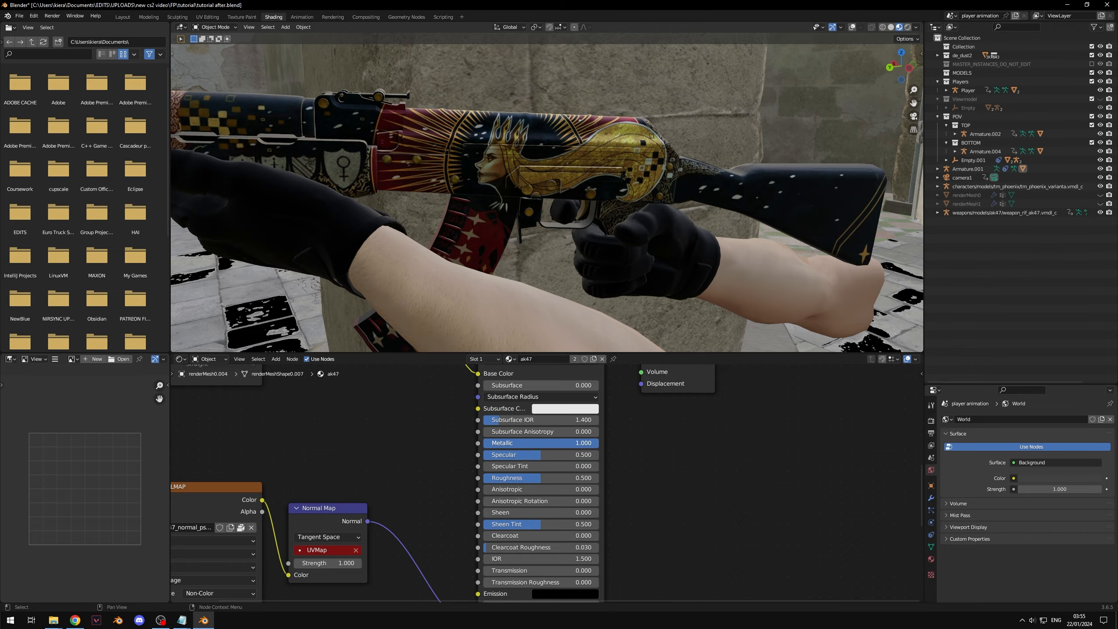
# Examine the skinned rifle from several angles together with the node layout of its material
pyautogui.moveTo(561, 260); pyautogui.dragTo(405, 247, button='middle')
pyautogui.scroll(-3, 541, 236)
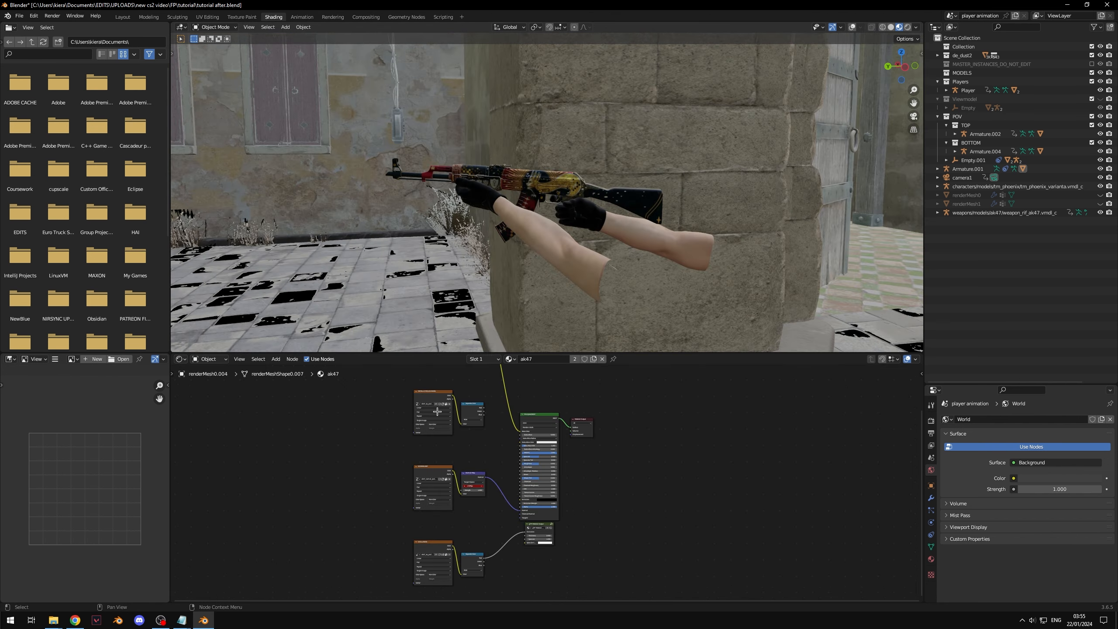
pyautogui.scroll(2, 573, 440)
pyautogui.scroll(-3, 596, 451)
pyautogui.scroll(3, 557, 415)
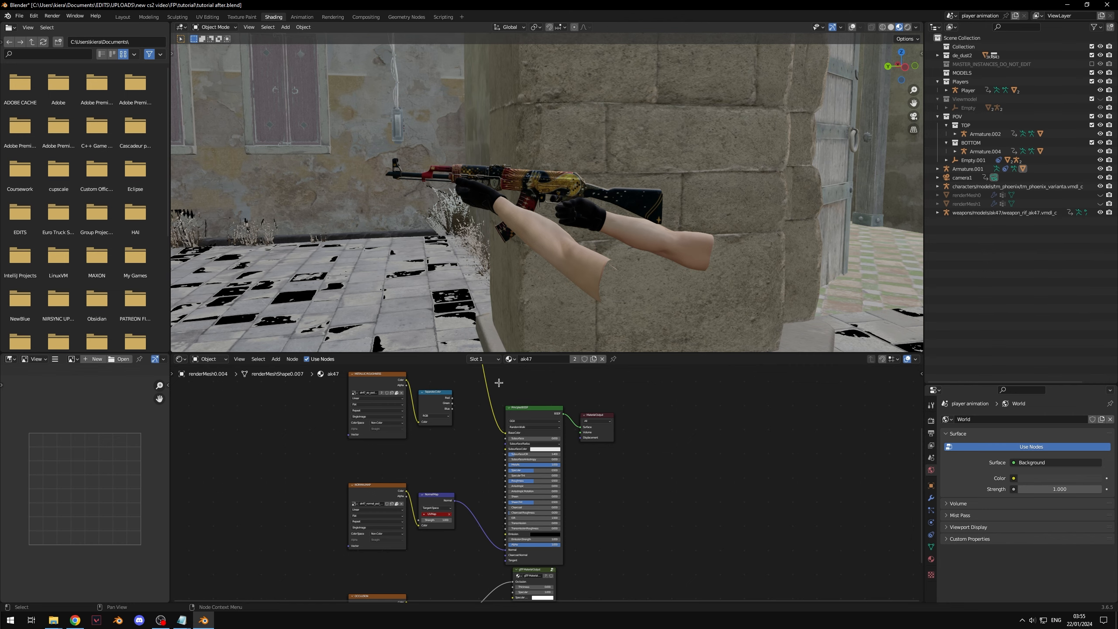
pyautogui.moveTo(526, 180); pyautogui.dragTo(389, 226, button='middle')
pyautogui.moveTo(456, 197); pyautogui.dragTo(548, 241, button='middle')
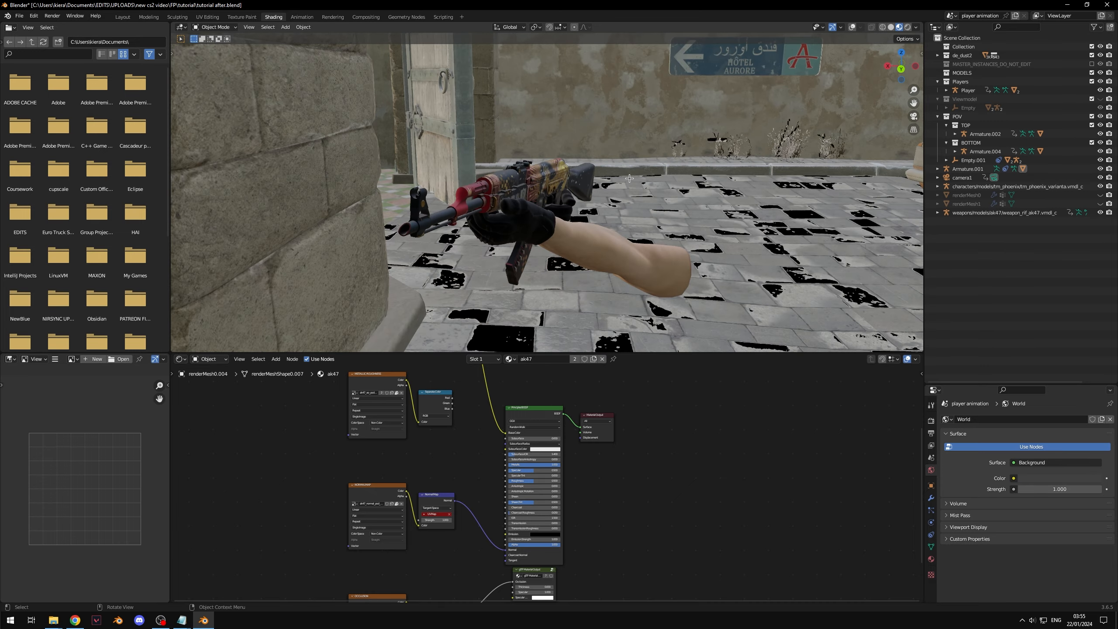
pyautogui.scroll(6, 622, 412)
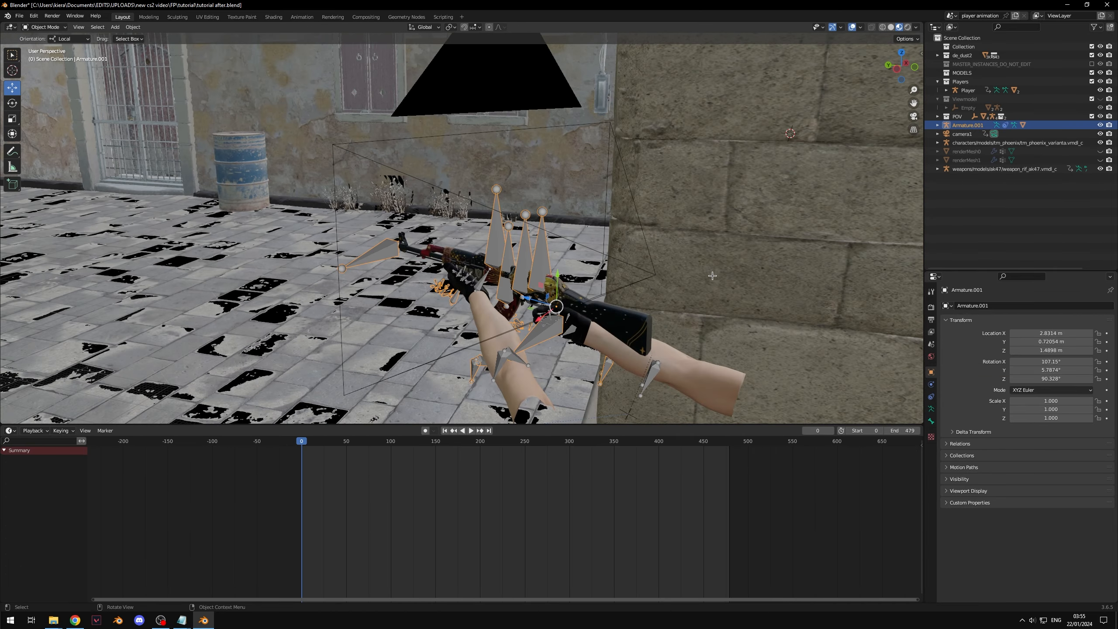
# Select camera1 in the Layout workspace and play the animation while viewing the camera and arms from the side
pyautogui.moveTo(629, 278); pyautogui.dragTo(660, 260, button='middle')
pyautogui.scroll(3, 686, 246)
pyautogui.click(686, 260)
pyautogui.scroll(-4, 681, 309)
pyautogui.moveTo(681, 309); pyautogui.dragTo(565, 204, button='middle')
pyautogui.press('space')
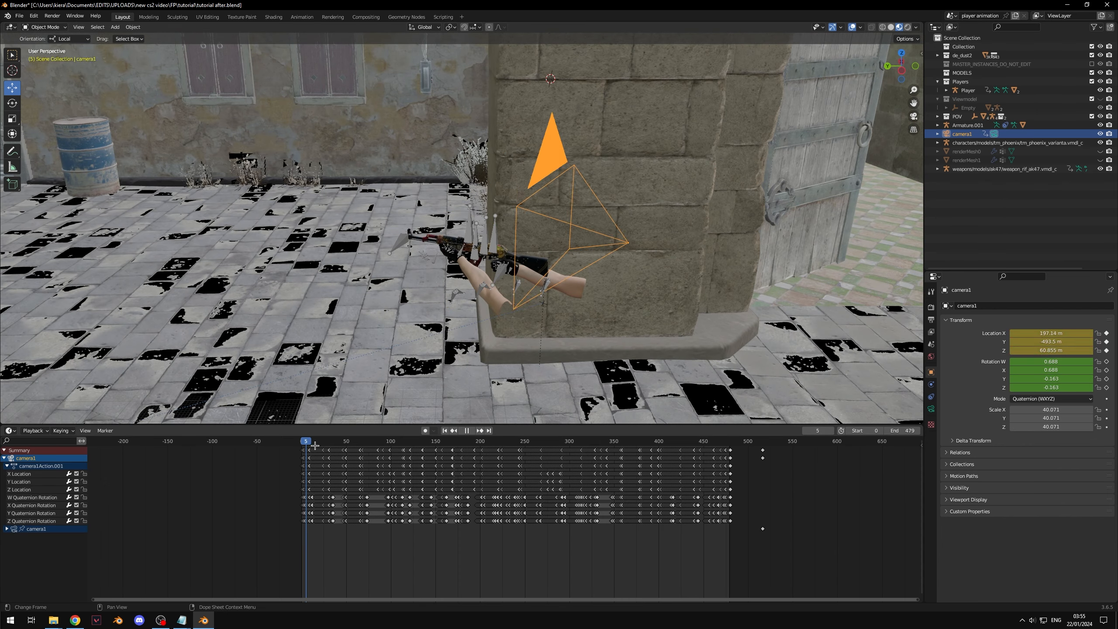
# Return the stopped animation to frame 0 and place the 3D cursor on camera1's origin
pyautogui.moveTo(371, 454); pyautogui.dragTo(264, 467)
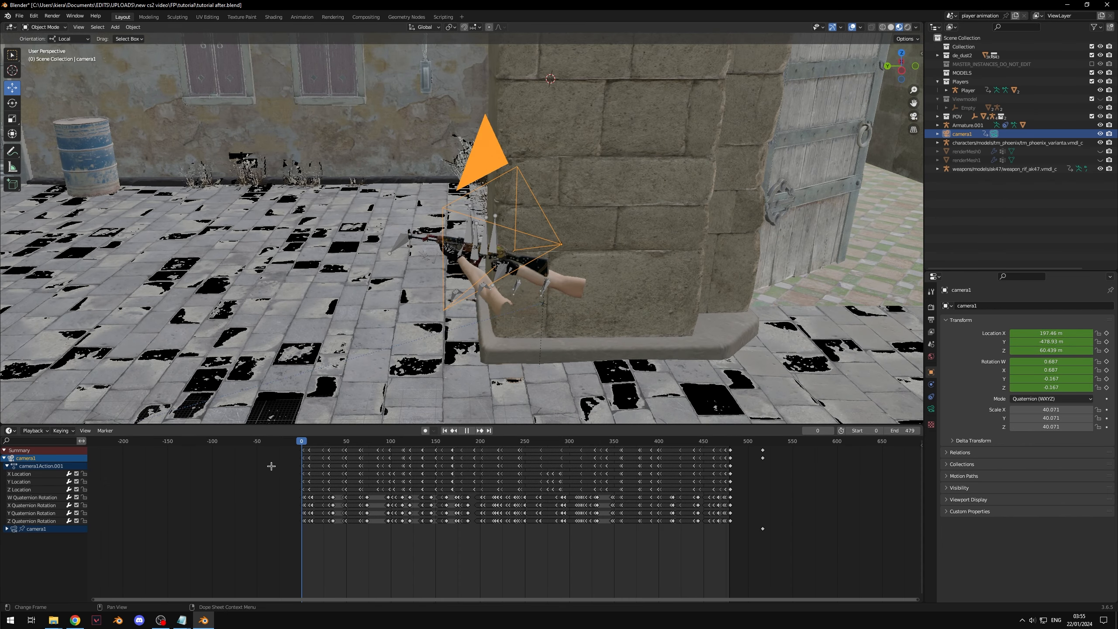
pyautogui.press('space')
pyautogui.moveTo(410, 311); pyautogui.dragTo(480, 348, button='middle')
pyautogui.scroll(2, 480, 264)
pyautogui.click(13, 70)
pyautogui.click(434, 176)
# Add a plain axes empty at the 3D cursor and scale it up to about 8.39
pyautogui.hotkey('shift', 'a')
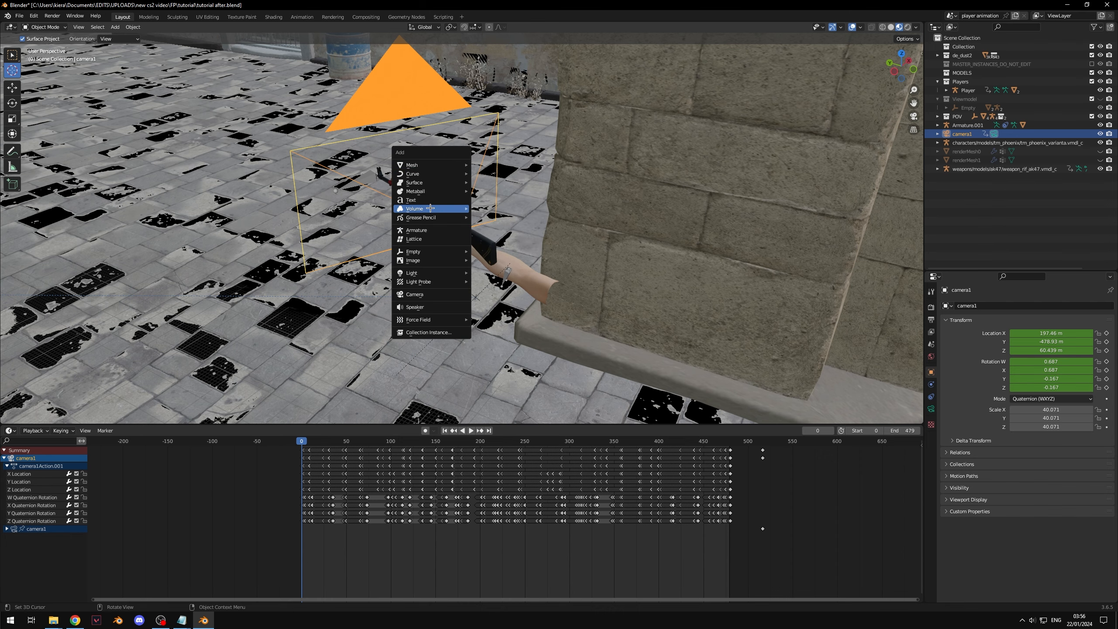
pyautogui.moveTo(441, 252)
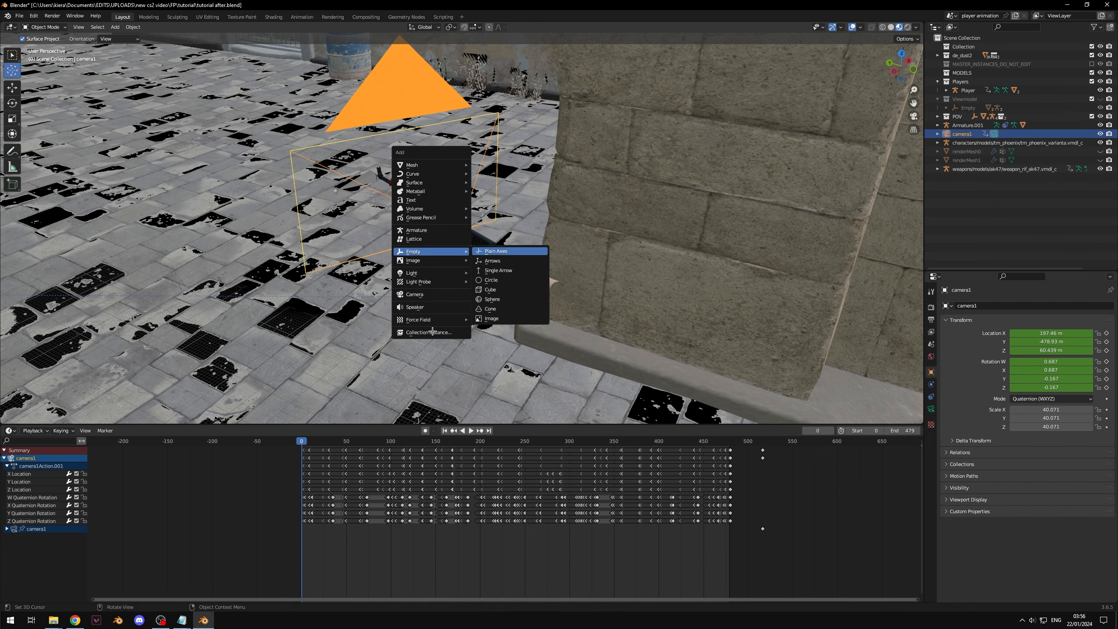
pyautogui.click(496, 252)
pyautogui.press('s')
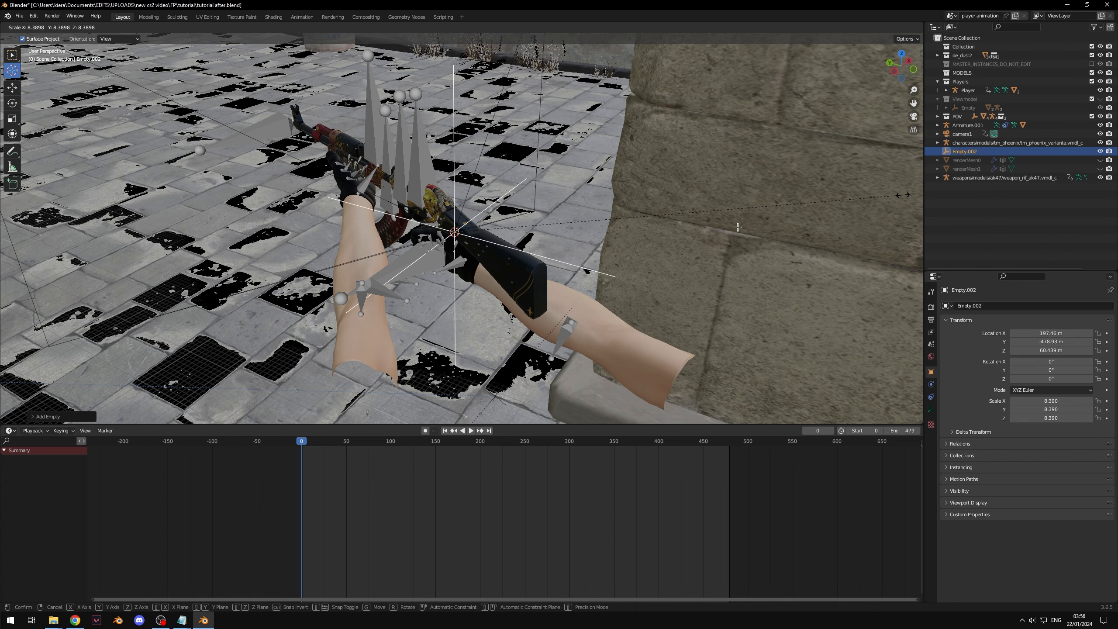
pyautogui.click(12, 55)
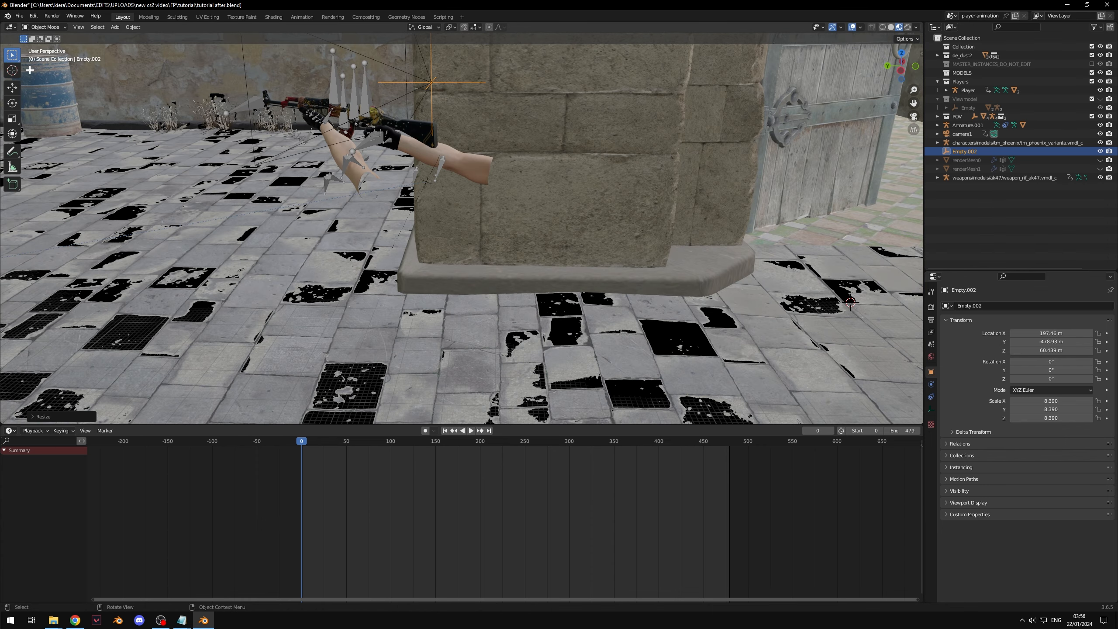
# Parent Empty.001, the empty below the arms, to the new Empty.002 at the camera using the Object option
pyautogui.scroll(3, 475, 221)
pyautogui.moveTo(454, 208); pyautogui.dragTo(443, 200, button='middle')
pyautogui.click(391, 161)
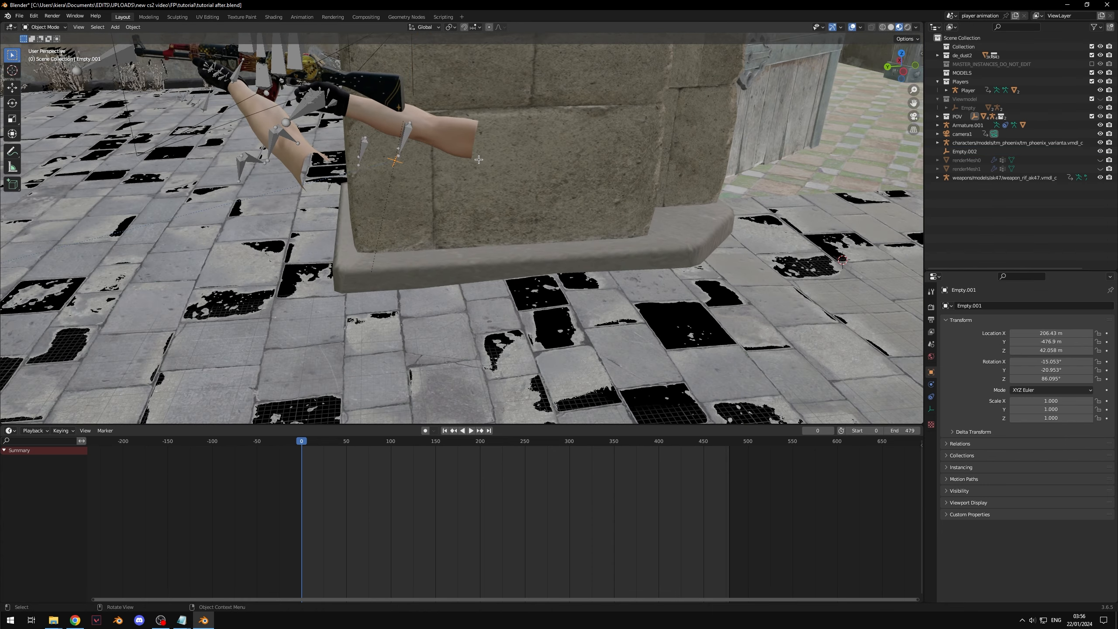
pyautogui.keyDown('shift'); pyautogui.moveTo(479, 160); pyautogui.dragTo(547, 212, button='middle'); pyautogui.keyUp('shift')
pyautogui.scroll(-4, 547, 212)
pyautogui.press('g')
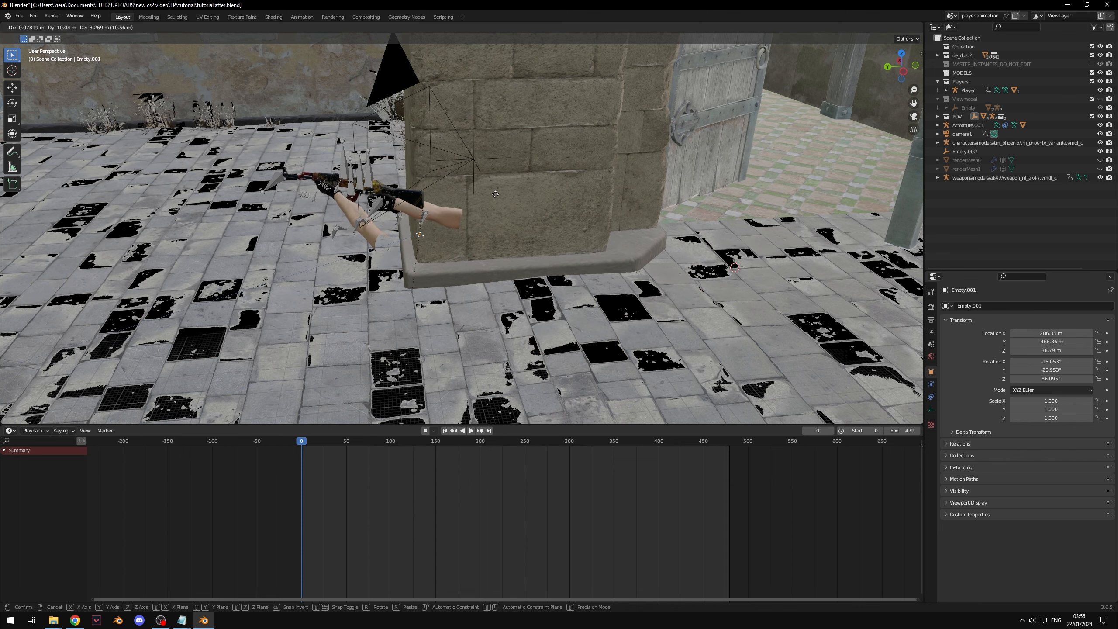
pyautogui.click(507, 176)
pyautogui.scroll(2, 523, 167)
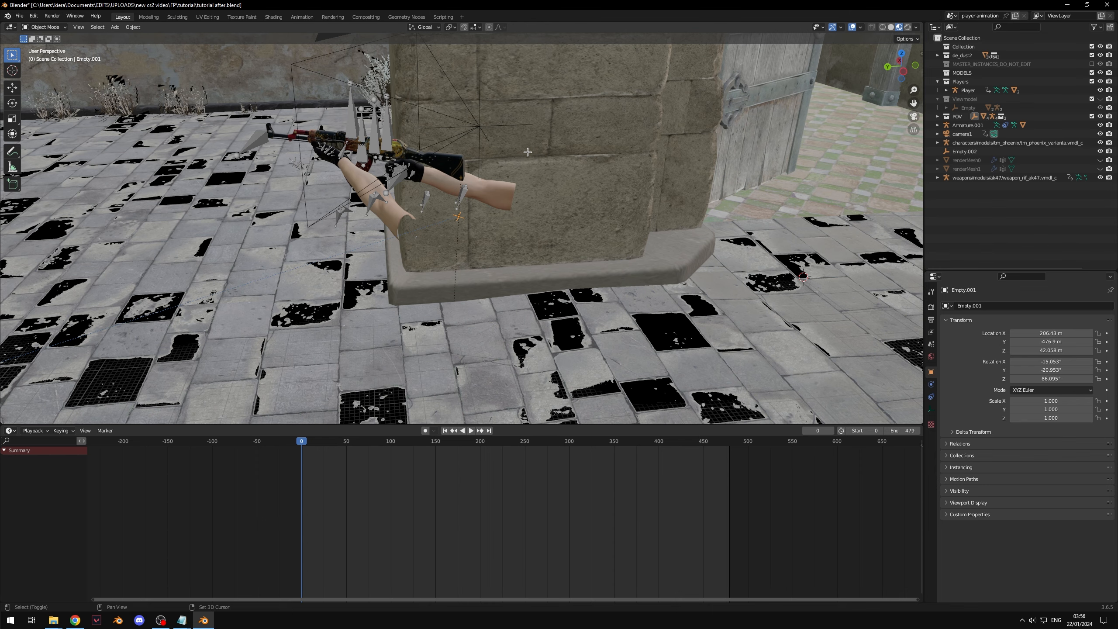
pyautogui.keyDown('shift'); pyautogui.scroll(2, 527, 152); pyautogui.keyUp('shift')
pyautogui.keyDown('shift'); pyautogui.click(518, 162); pyautogui.keyUp('shift')
pyautogui.hotkey('ctrl', 'p')
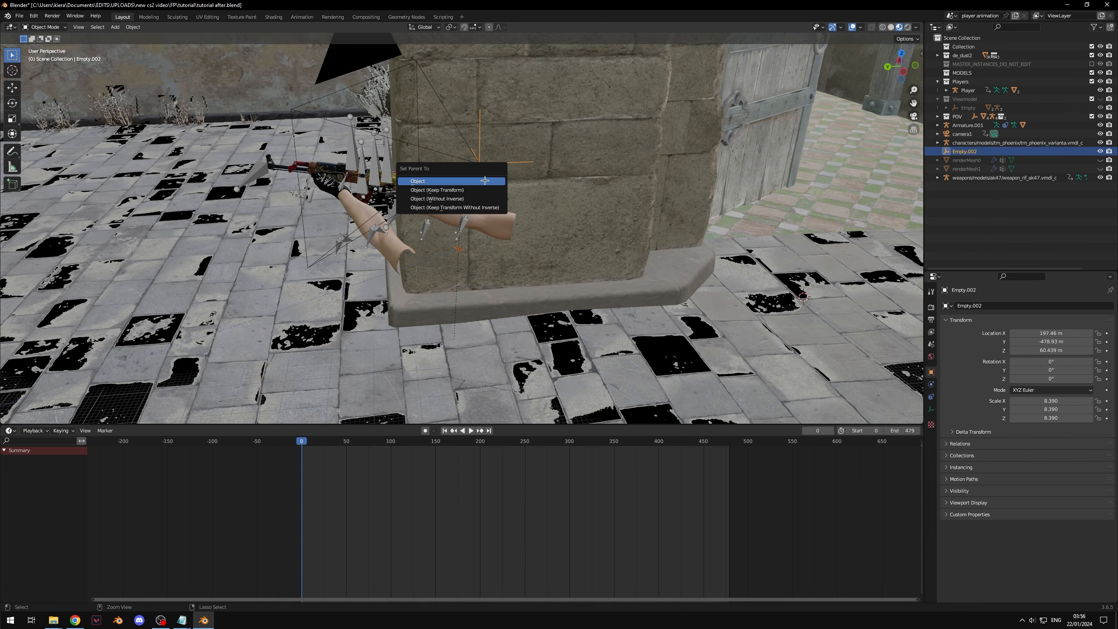
pyautogui.click(449, 185)
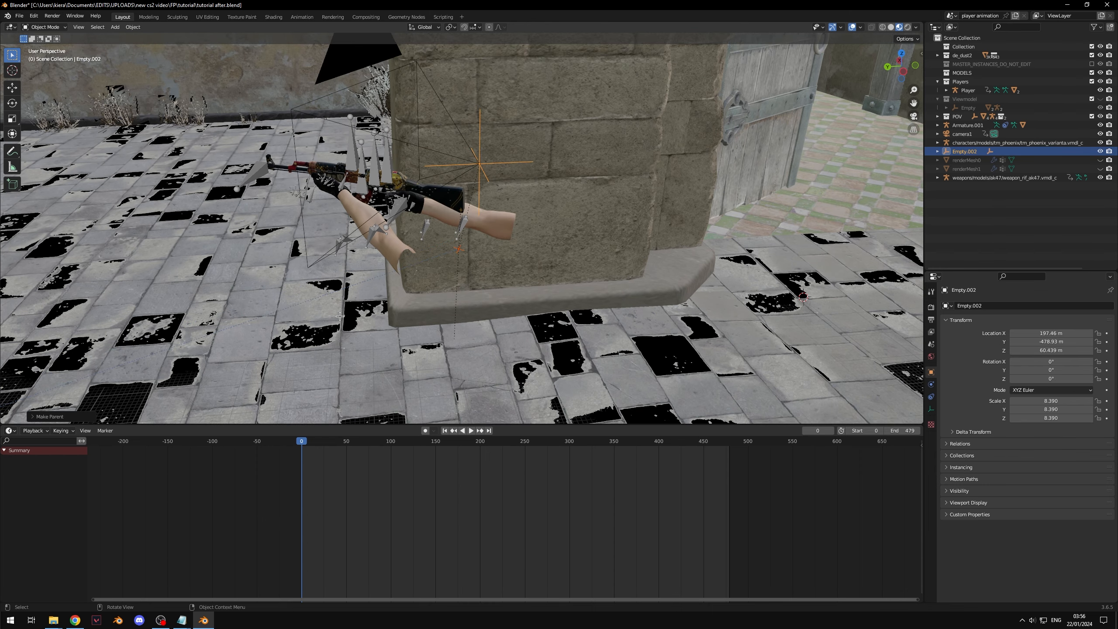
# Parent Empty.002 to camera1 and play the animation briefly to check that the arms follow the camera
pyautogui.click(355, 372)
pyautogui.click(524, 162)
pyautogui.click(523, 160)
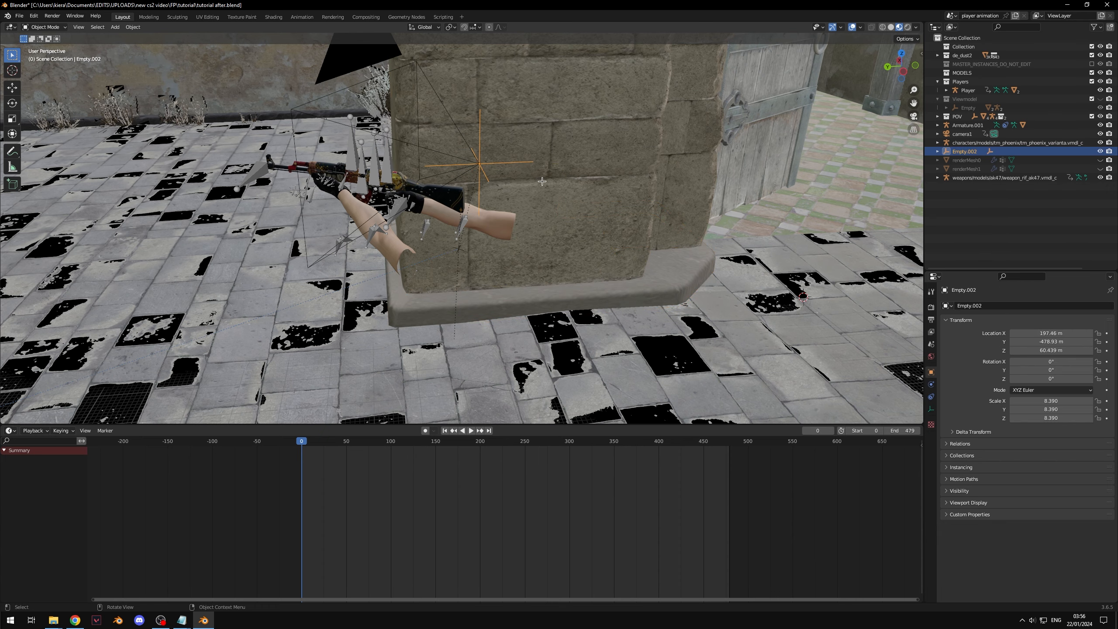
pyautogui.press('g')
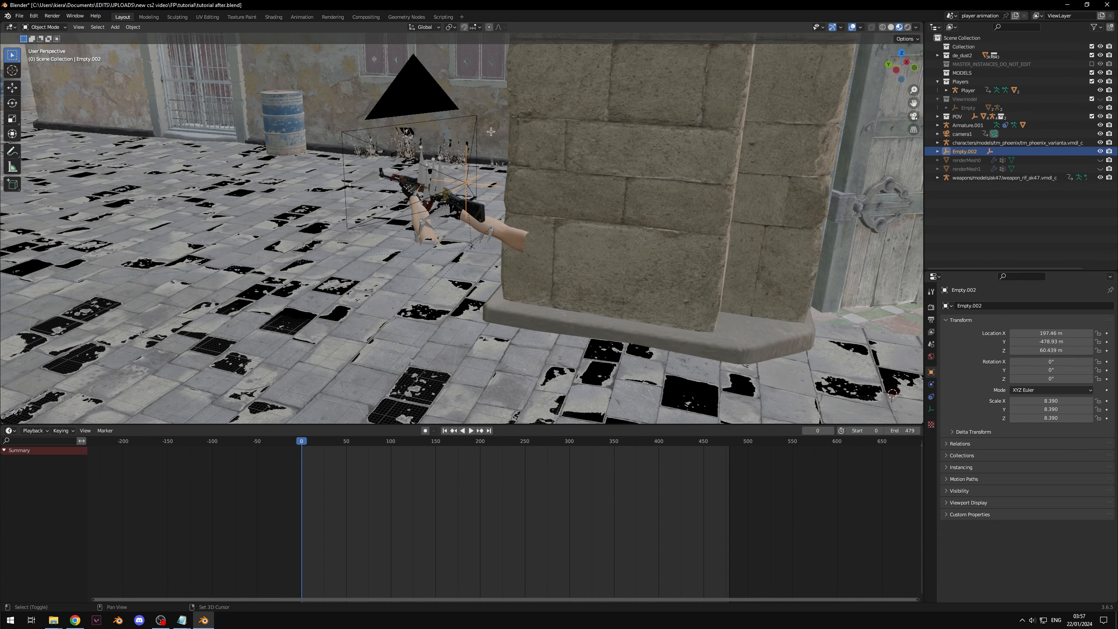
pyautogui.keyDown('shift'); pyautogui.moveTo(486, 118); pyautogui.dragTo(532, 187, button='middle'); pyautogui.keyUp('shift')
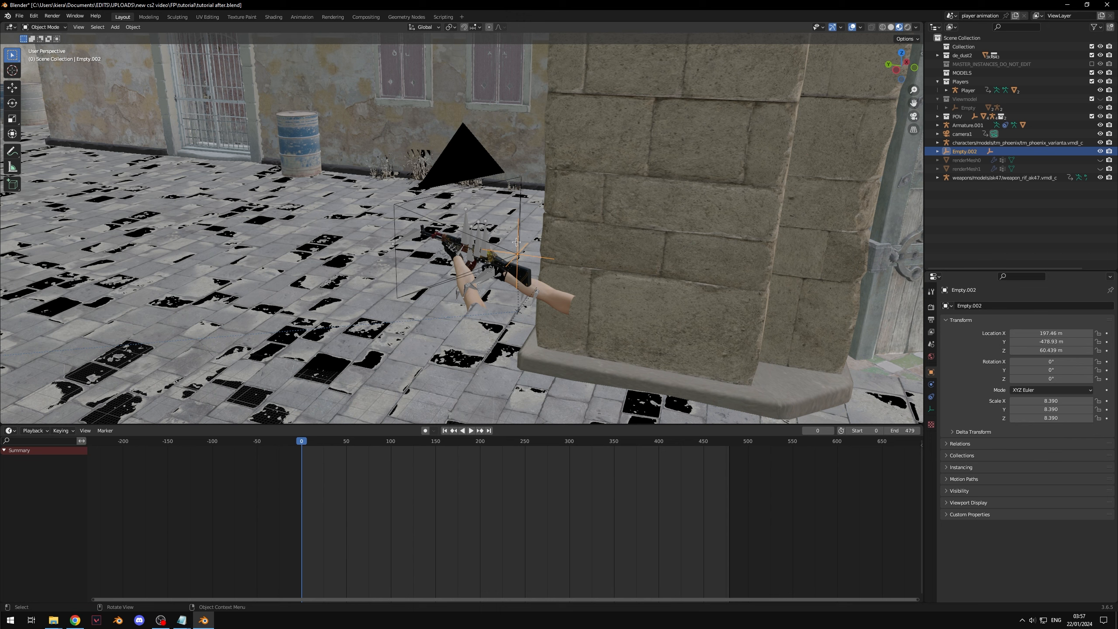
pyautogui.keyDown('shift'); pyautogui.click(470, 163); pyautogui.keyUp('shift')
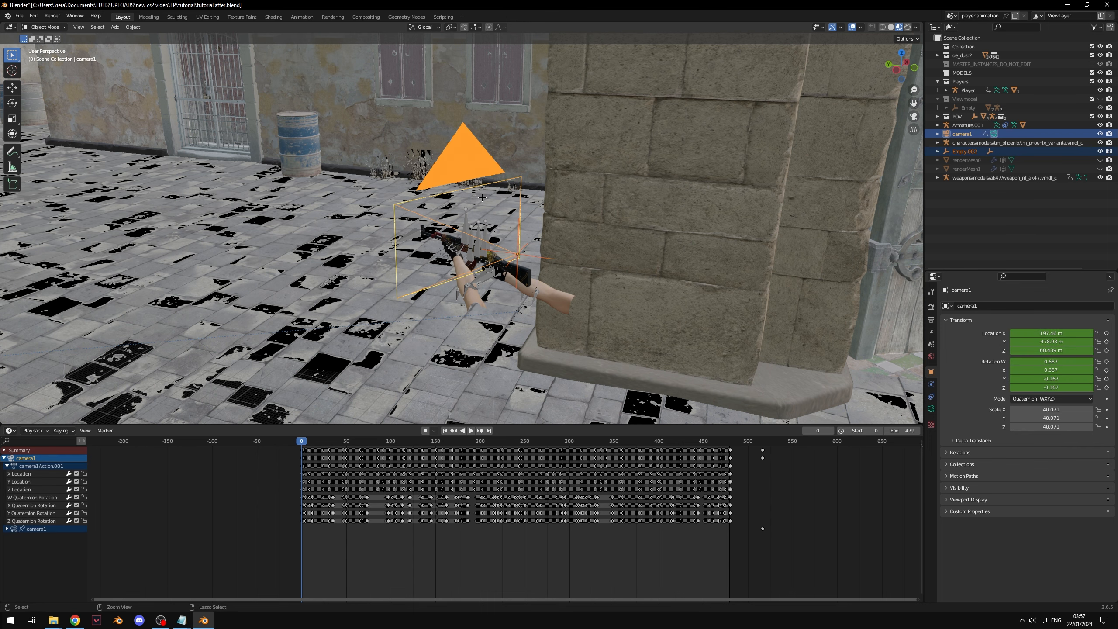
pyautogui.hotkey('ctrl', 'p')
pyautogui.click(483, 198)
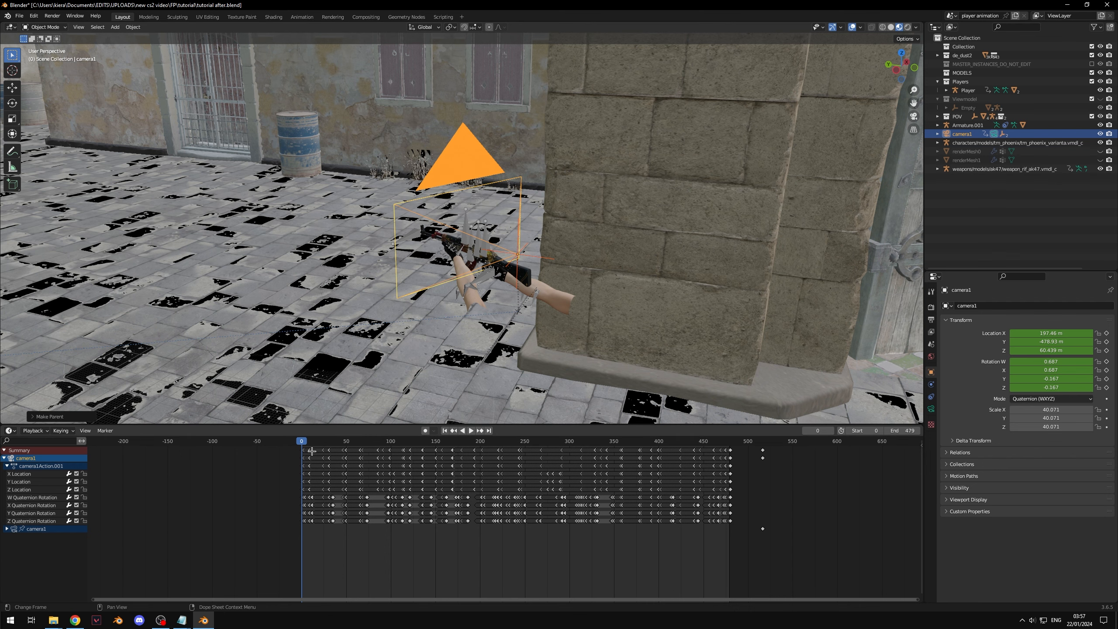
pyautogui.press('space')
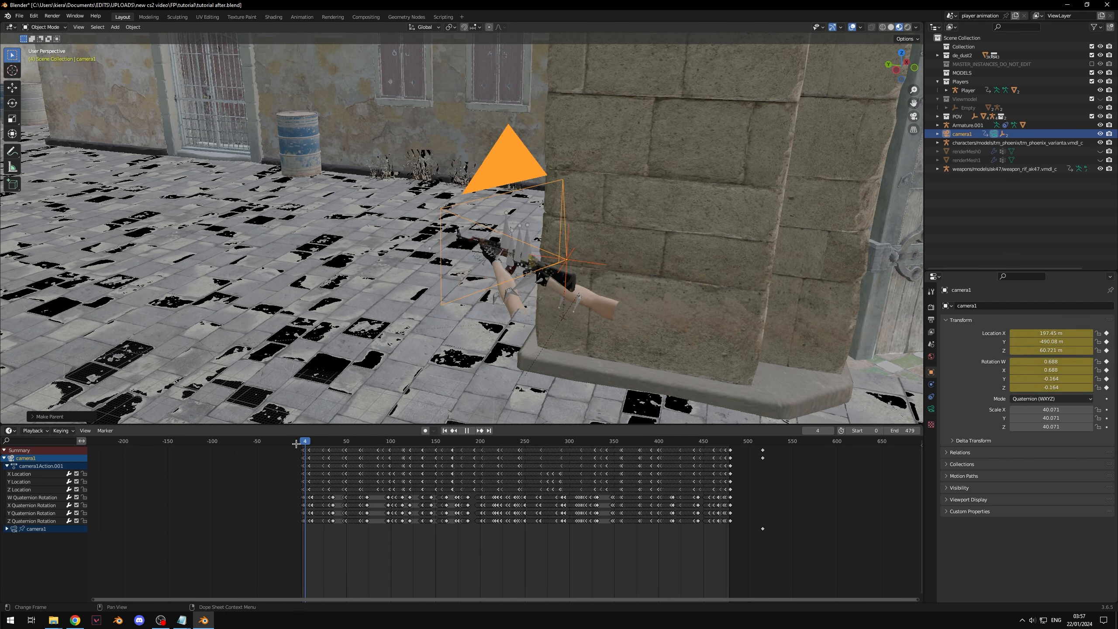
pyautogui.press('Escape')
# Try rotating Empty.001 about the X axis and rotating Empty.002 to compare how each one pivots the arms
pyautogui.moveTo(688, 318); pyautogui.dragTo(740, 286, button='middle')
pyautogui.click(554, 243)
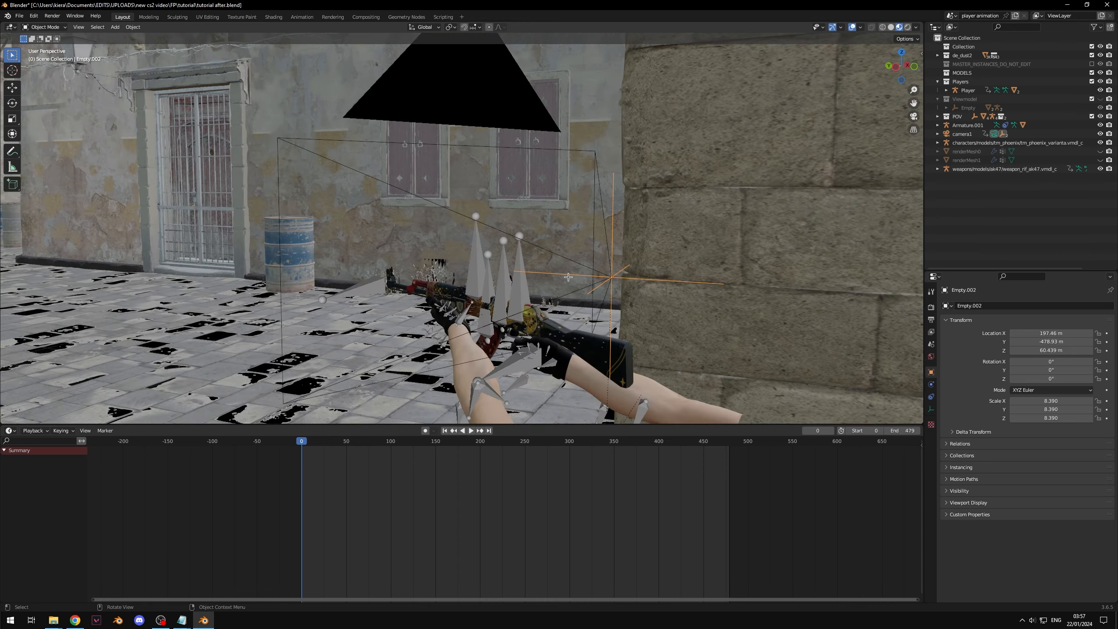
pyautogui.moveTo(568, 276); pyautogui.dragTo(633, 264, button='middle')
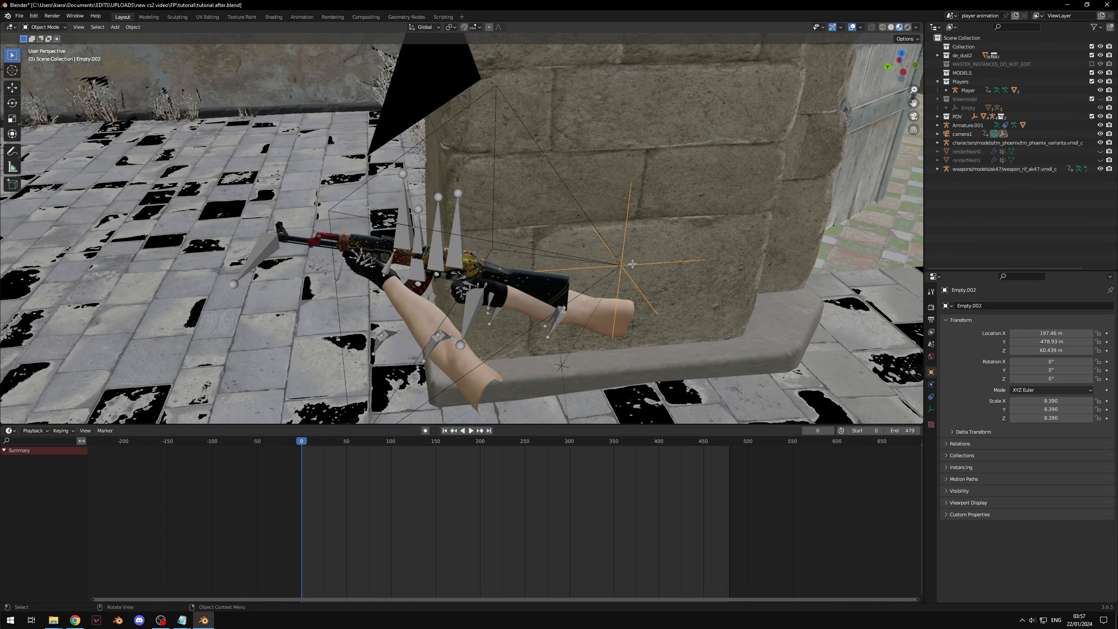
pyautogui.click(564, 383)
pyautogui.moveTo(565, 382); pyautogui.dragTo(617, 286, button='middle')
pyautogui.press('r')
pyautogui.press('x')
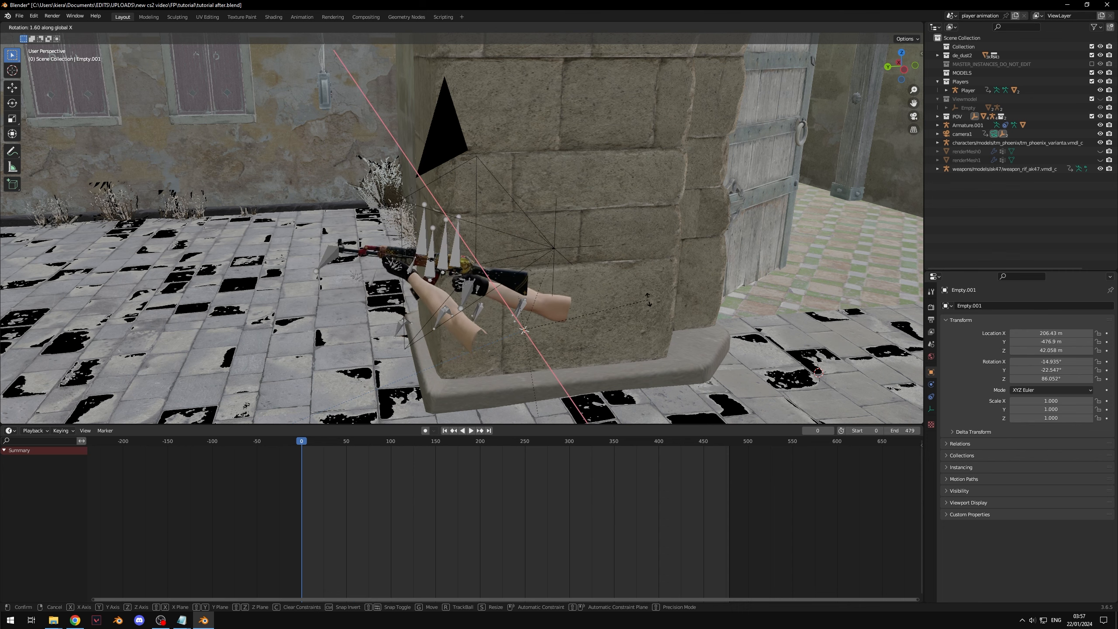
pyautogui.rightClick(589, 255)
pyautogui.press('r')
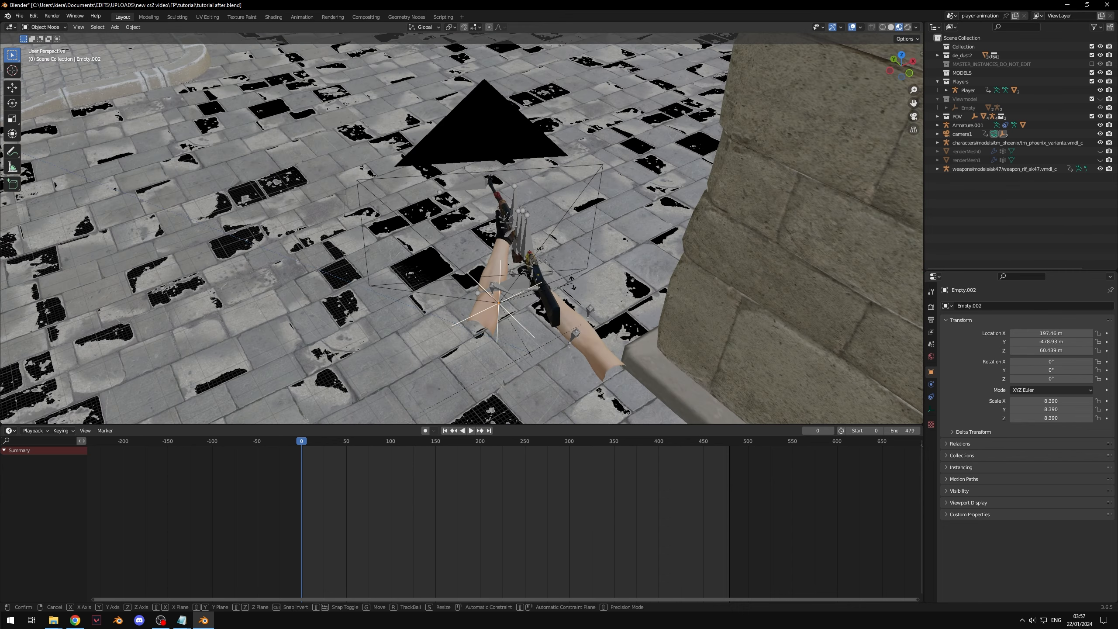
pyautogui.press('z')
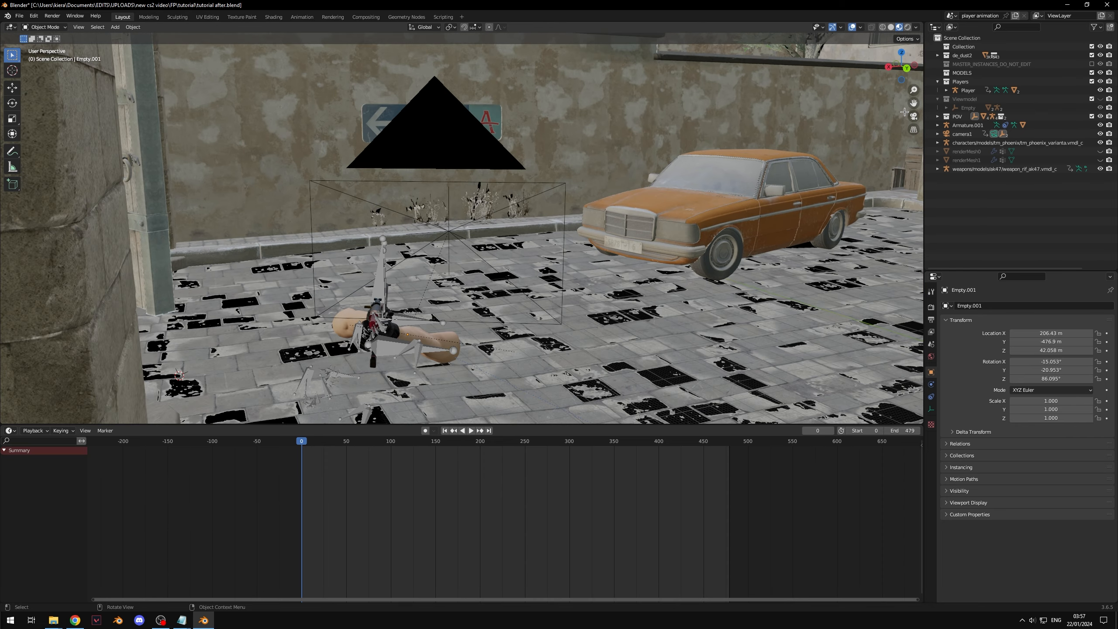
# Play and scrub the animation through the camera view, stopping at frame 249
pyautogui.scroll(-2, 904, 112)
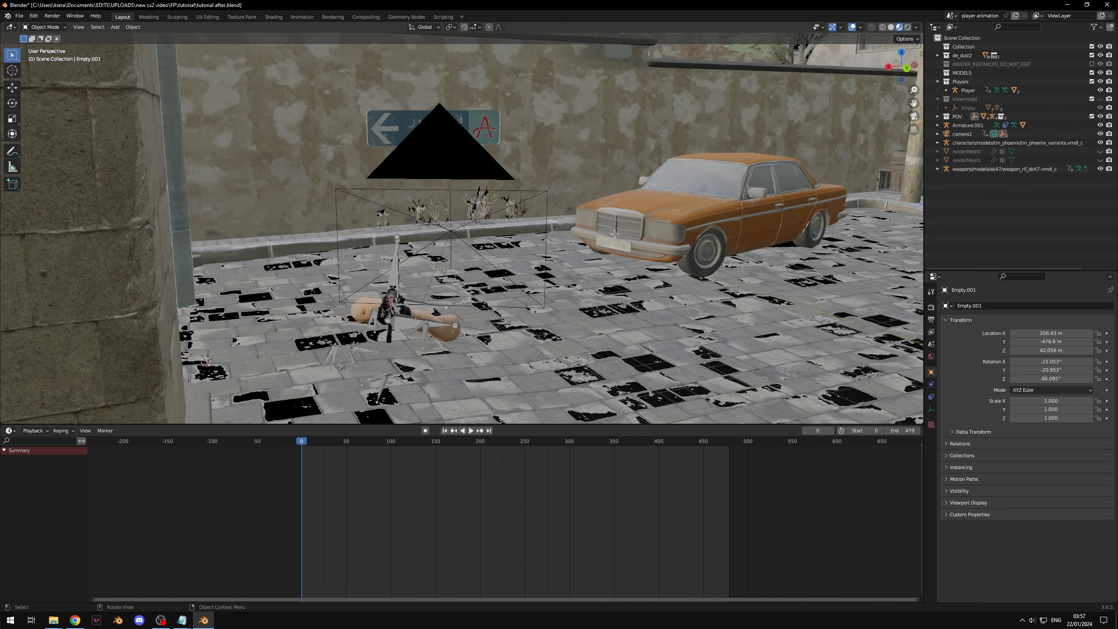
pyautogui.click(914, 116)
pyautogui.press('space')
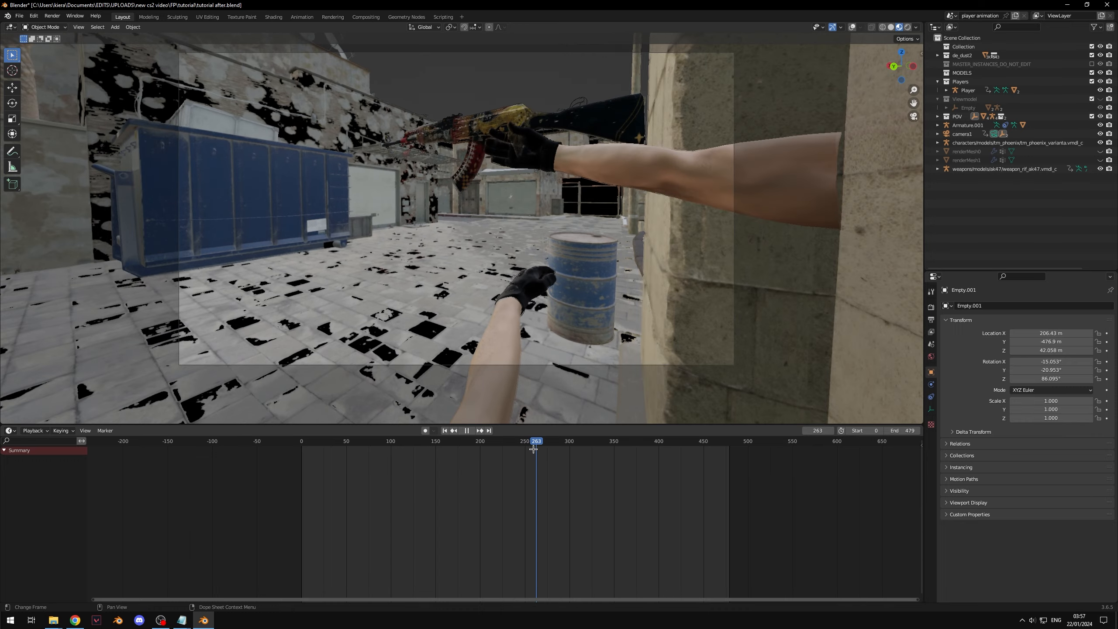
pyautogui.moveTo(533, 448); pyautogui.dragTo(471, 449)
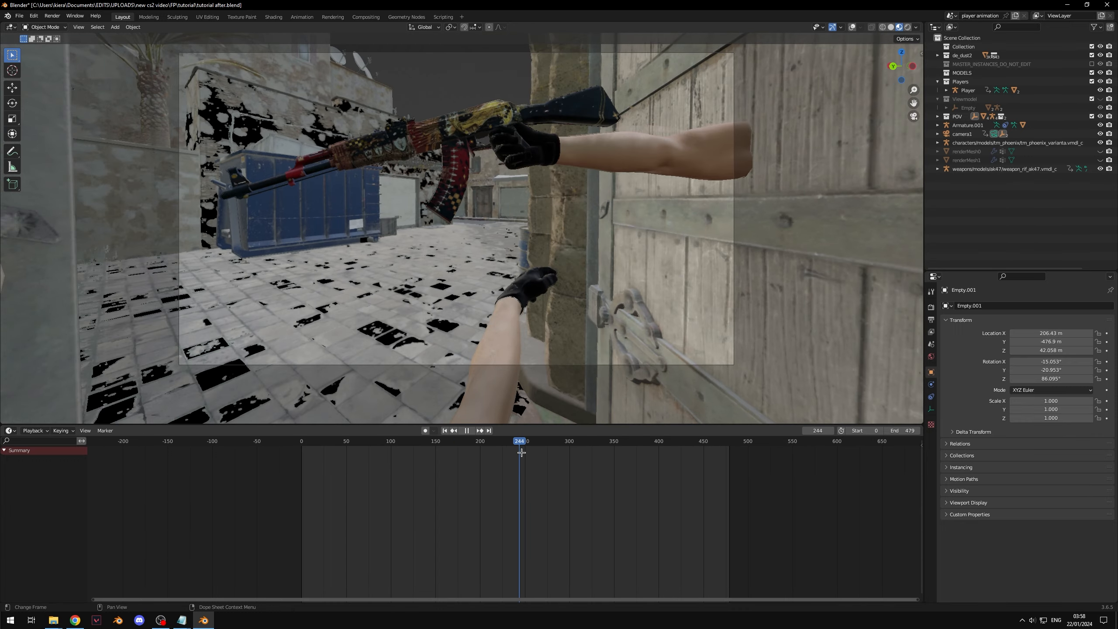
pyautogui.press('space')
# Try rotating Empty.002 at frame 249 to about 13° in X, 24.7° in Y and -6.8° in Z
pyautogui.moveTo(527, 316); pyautogui.dragTo(602, 334, button='middle')
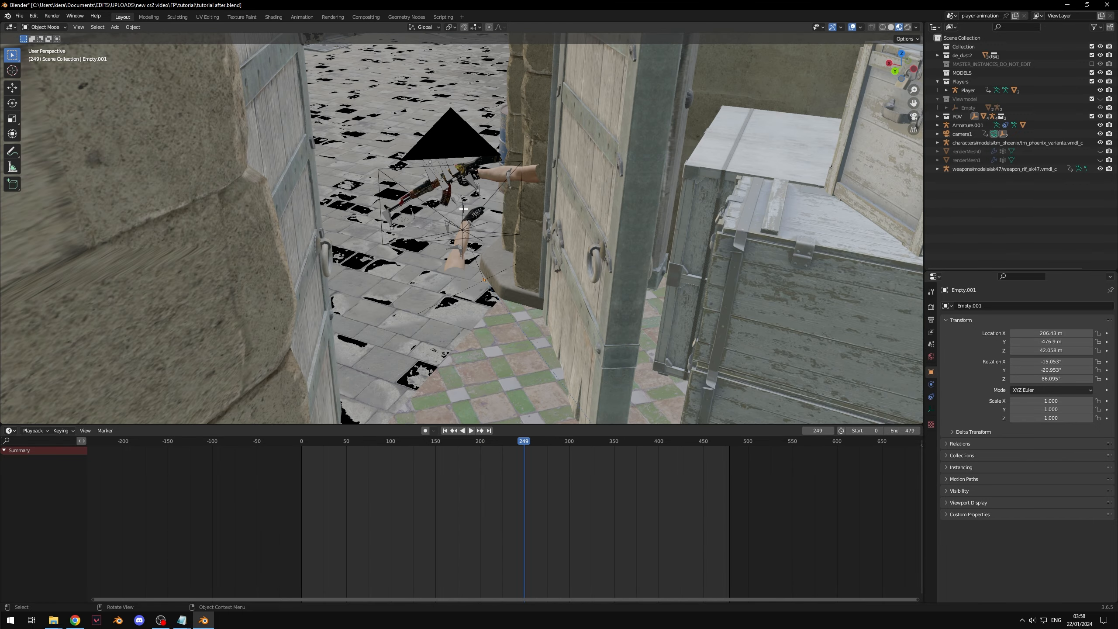
pyautogui.click(464, 221)
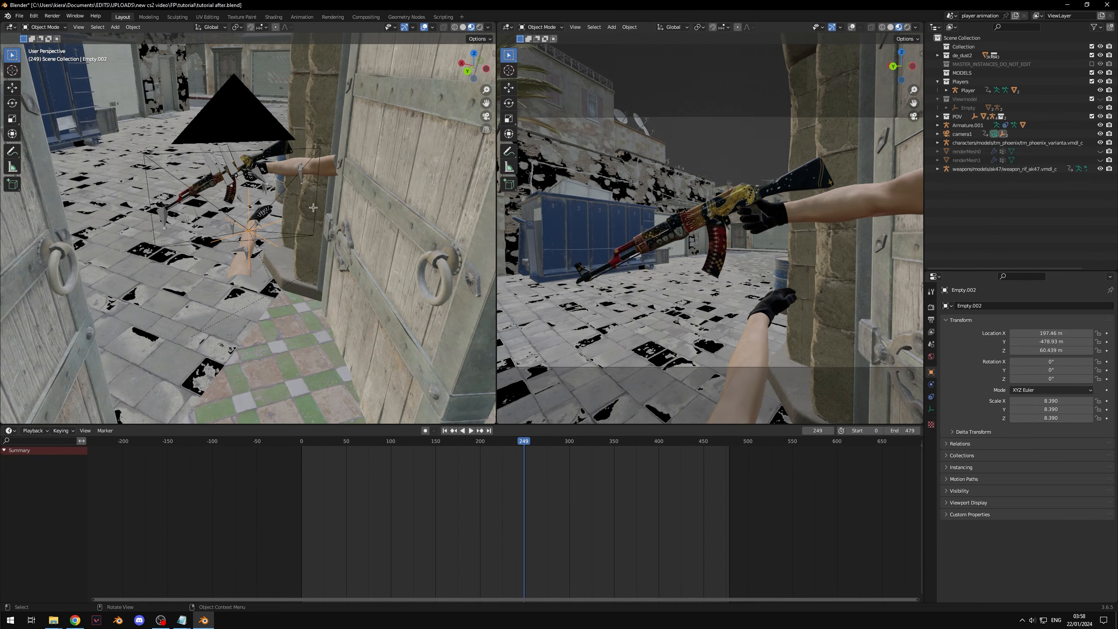
pyautogui.moveTo(313, 208); pyautogui.dragTo(374, 213, button='middle')
pyautogui.press('r')
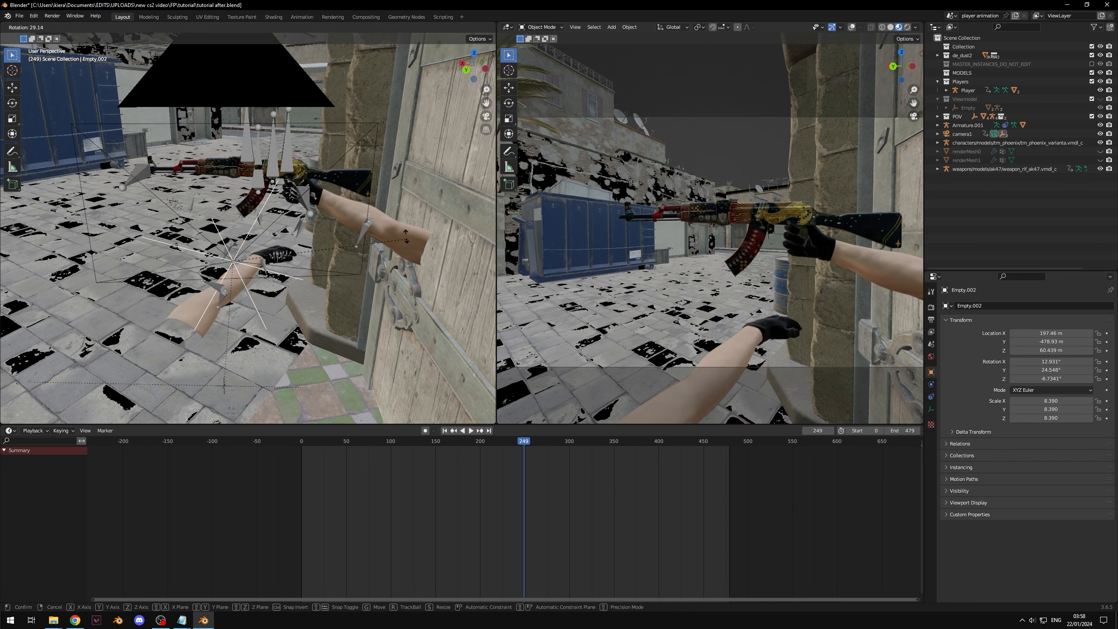
pyautogui.click(401, 193)
# Try moving Empty.002 to about X 189.04, Y -482.79, Z 52.227 m, and undo both the move and the rotation
pyautogui.press('g')
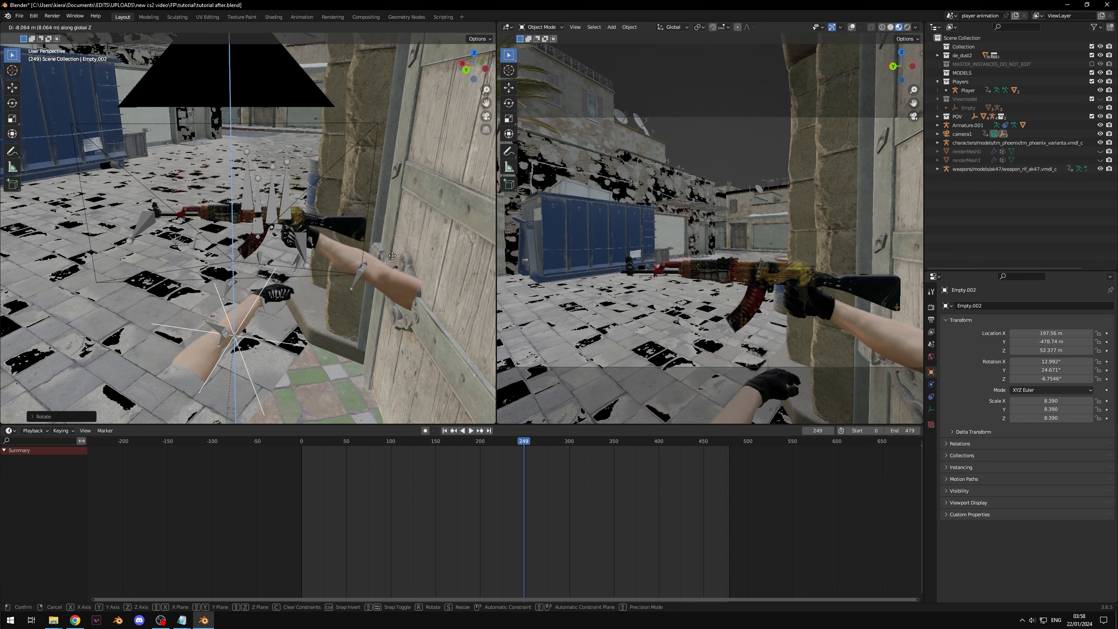
pyautogui.press('y')
pyautogui.click(288, 284)
pyautogui.scroll(-4, 712, 305)
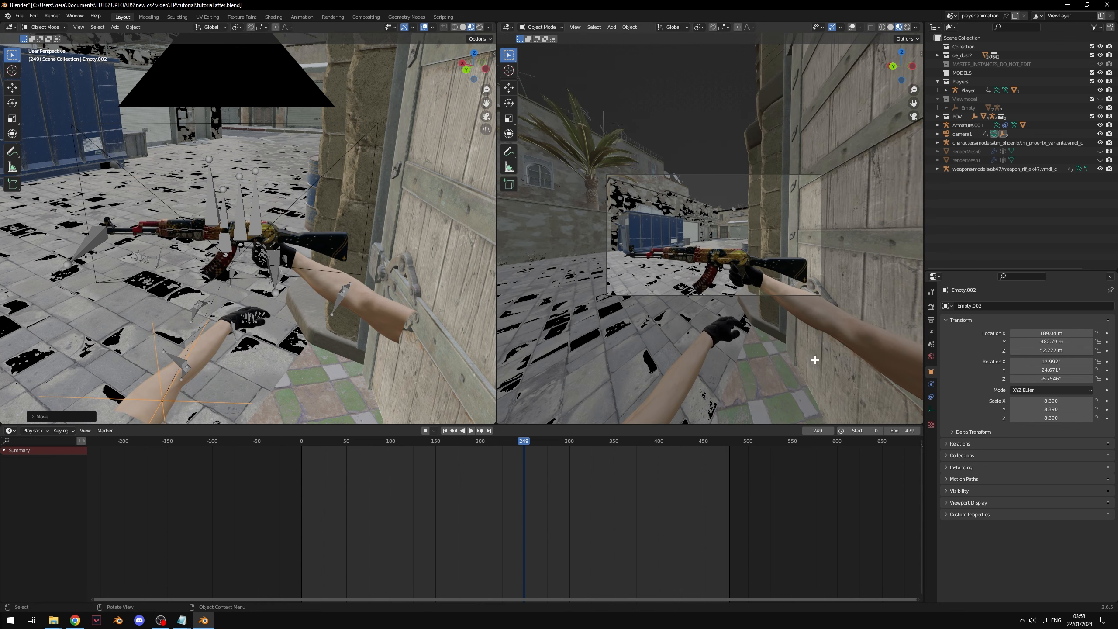
pyautogui.scroll(2, 712, 306)
pyautogui.scroll(1, 712, 305)
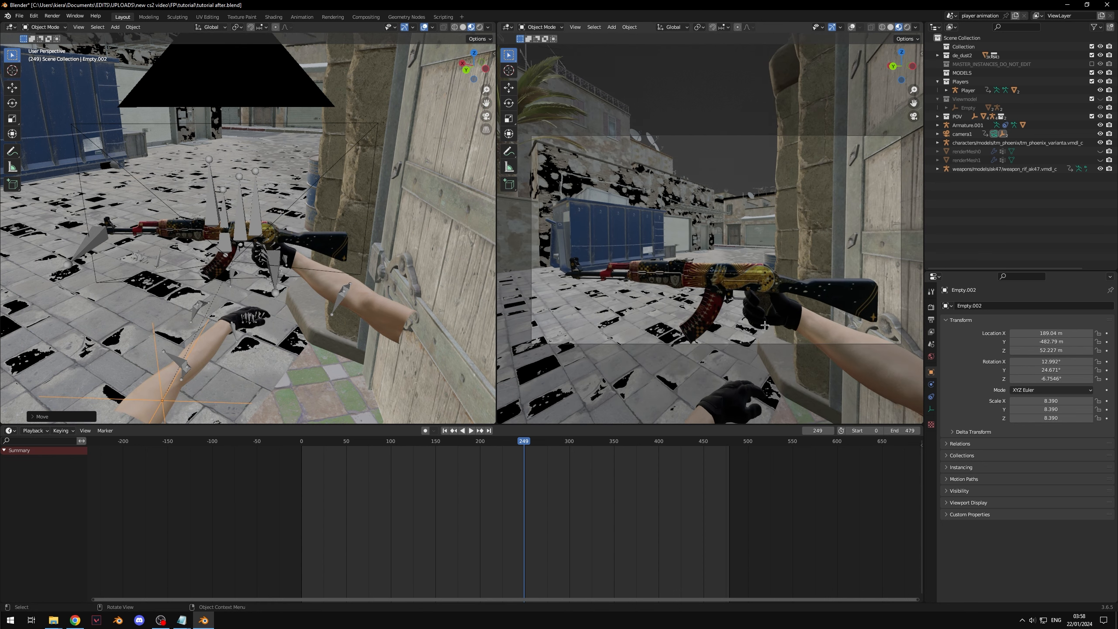
pyautogui.moveTo(212, 341); pyautogui.dragTo(270, 355, button='middle')
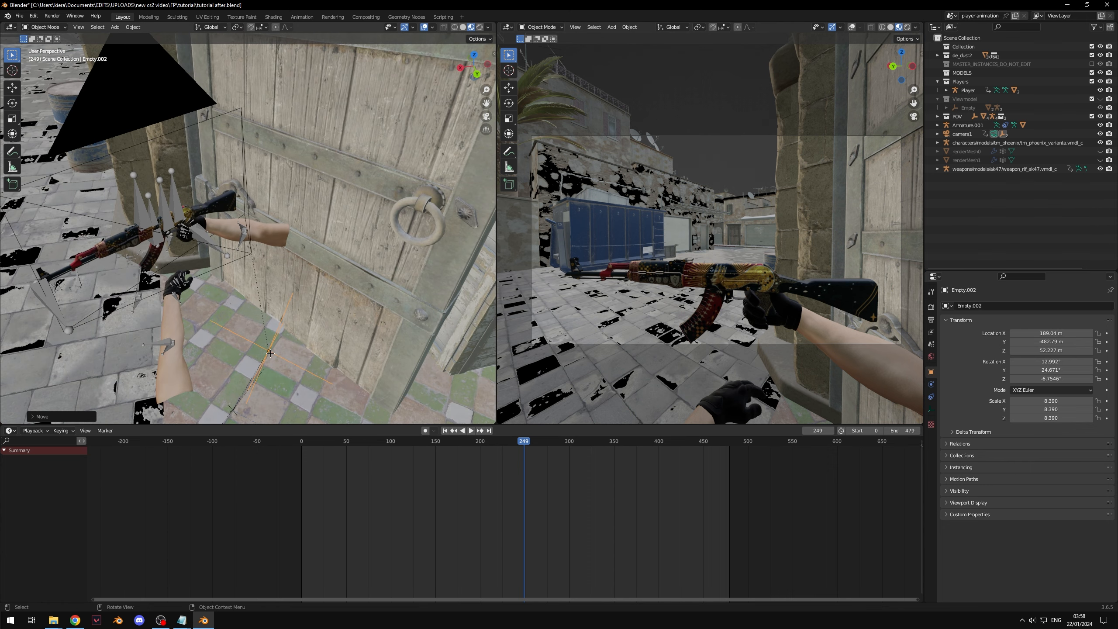
pyautogui.hotkey('ctrl', 'z')
pyautogui.hotkey('ctrl', 'z')
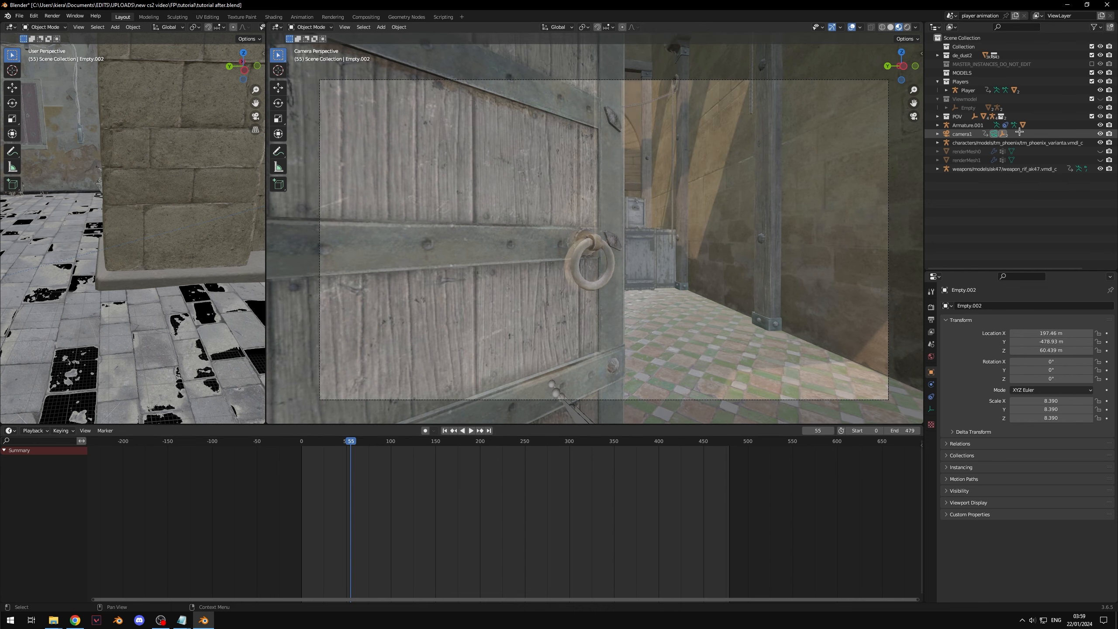
# At frame 61, scale Armature.001 to 0 and insert a keyframe to hide the weapon
pyautogui.click(962, 134)
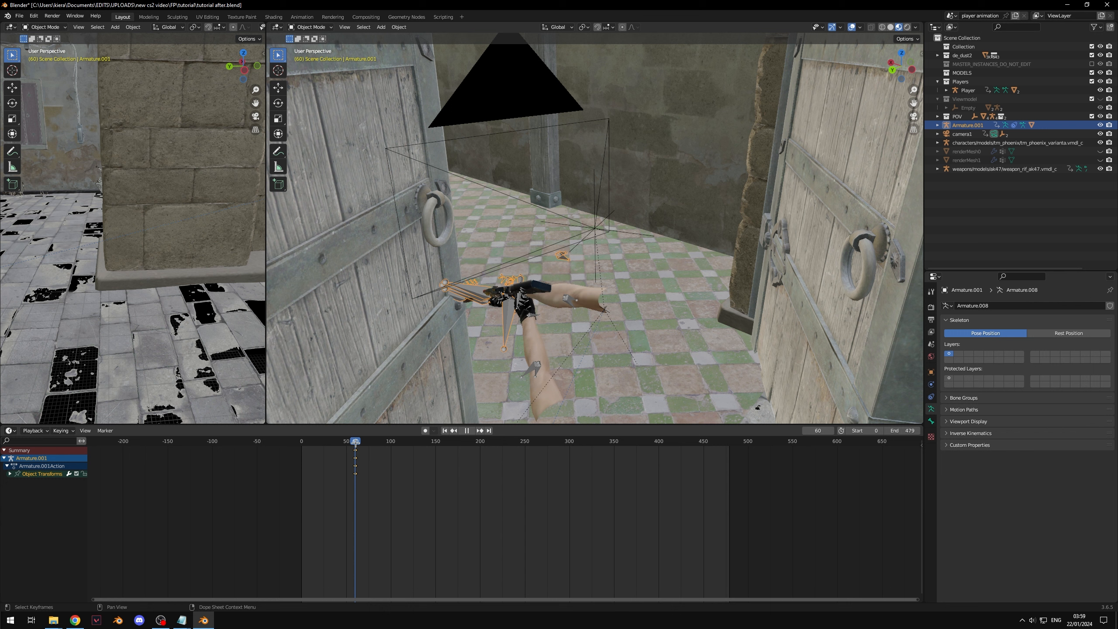
pyautogui.click(356, 444)
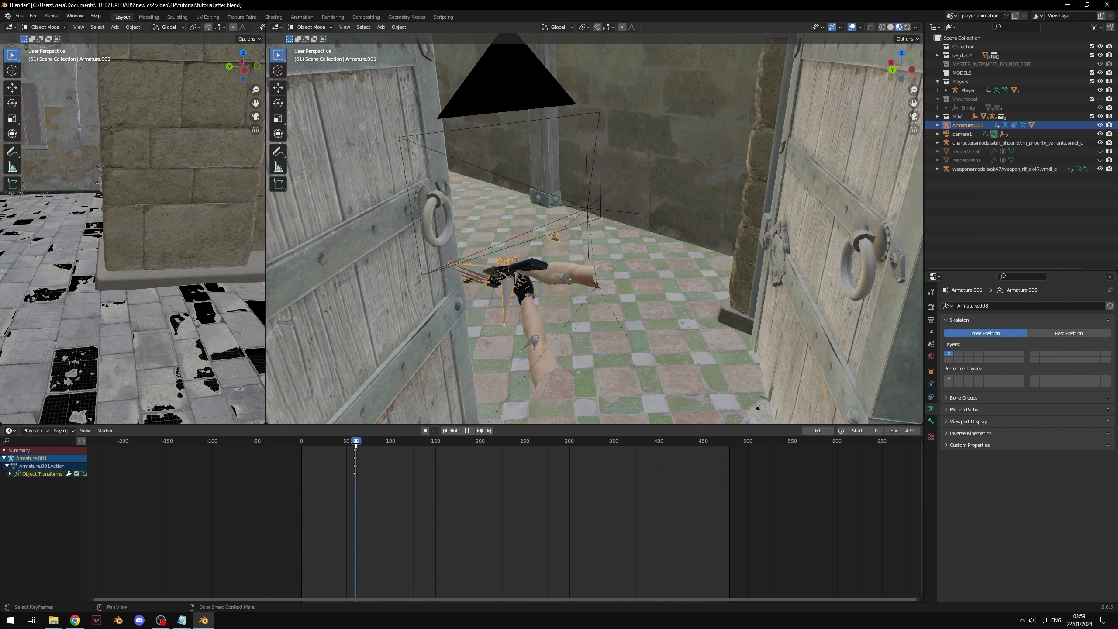
pyautogui.write('s0')
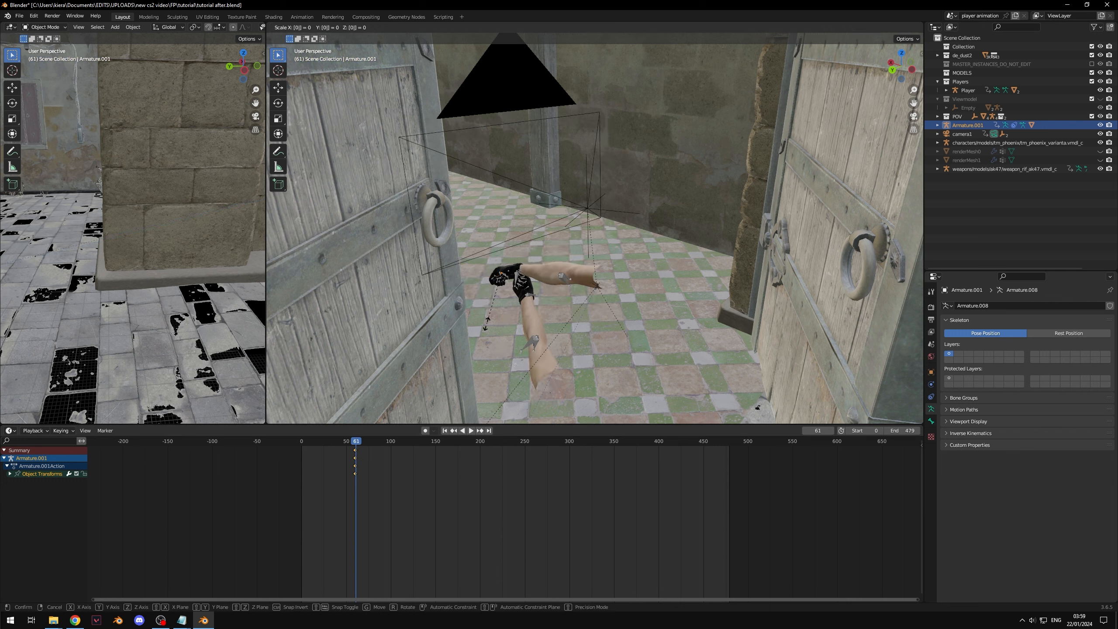
pyautogui.press('Return')
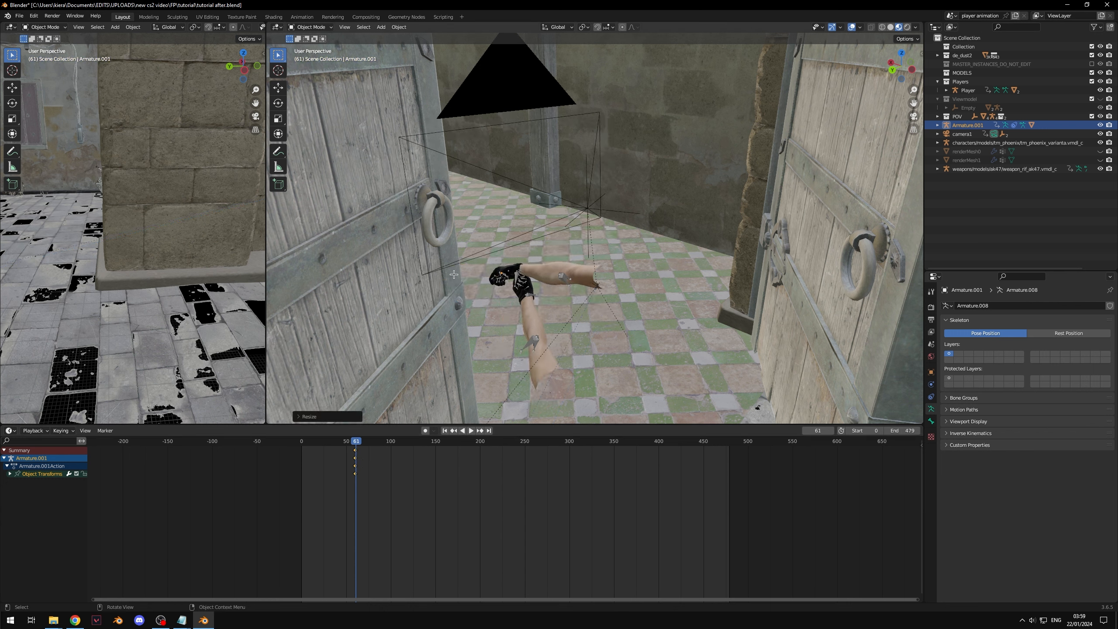
pyautogui.press('i')
pyautogui.click(517, 388)
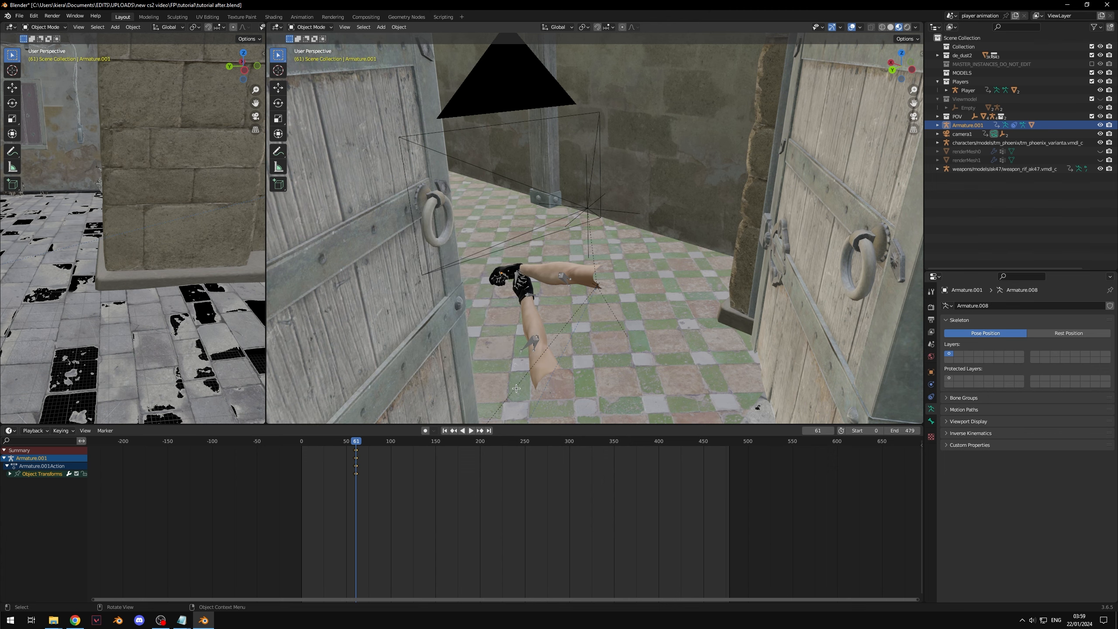
# Scrub and play the animation from the start through the camera view, stopping at frame 316
pyautogui.click(914, 118)
pyautogui.moveTo(358, 442); pyautogui.dragTo(410, 444)
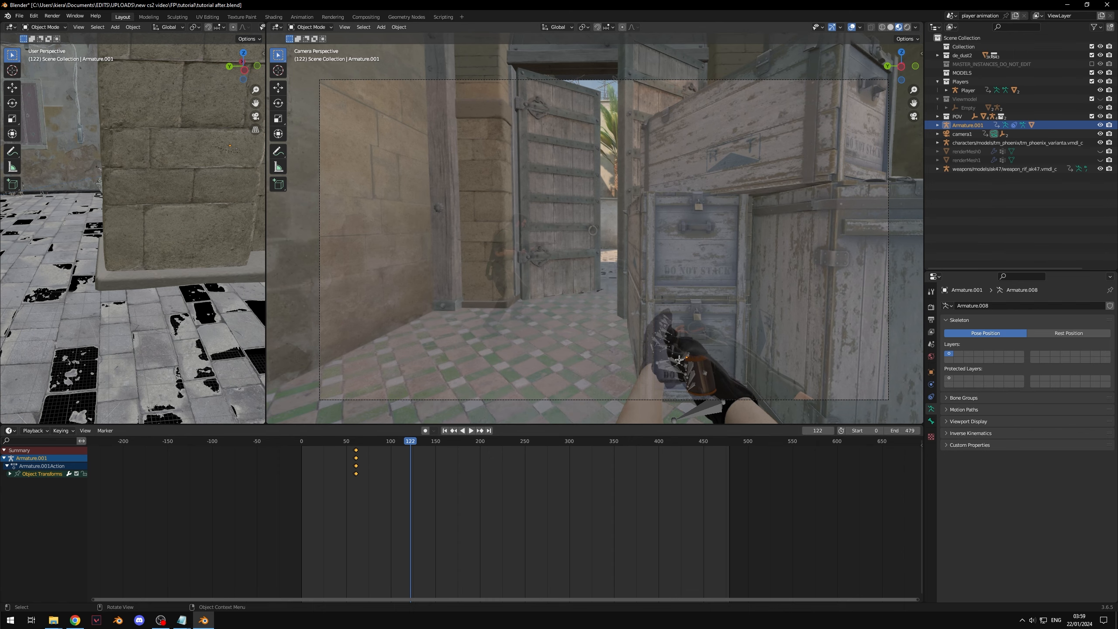
pyautogui.click(303, 443)
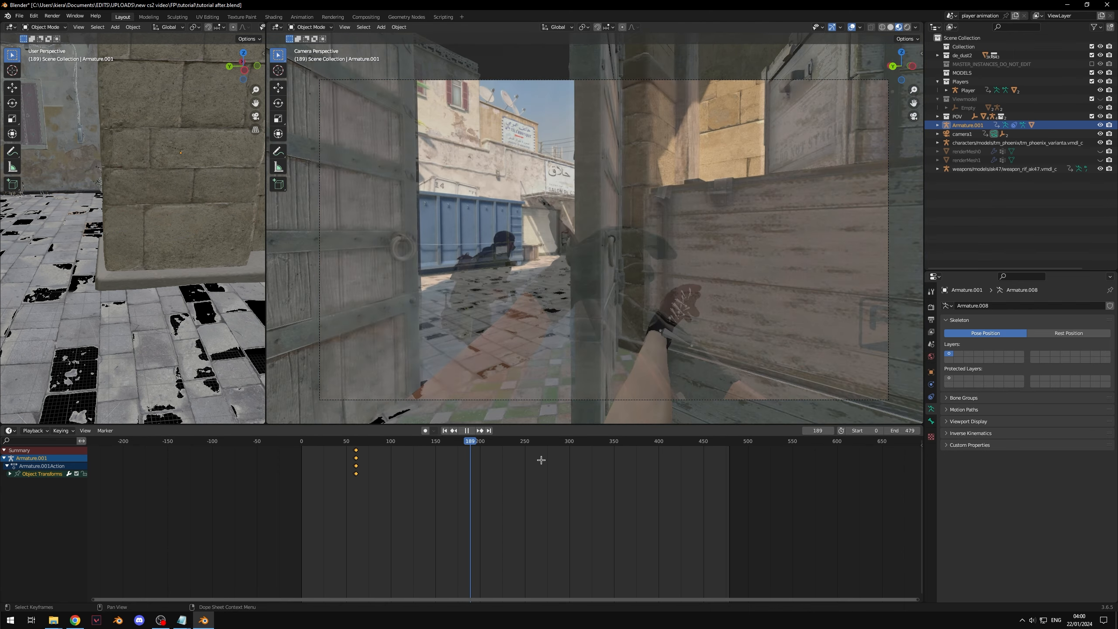
pyautogui.press('space')
# Copy Armature.001's zero-scale keyframe from frame 61 and paste it at frame 316
pyautogui.scroll(3, 361, 466)
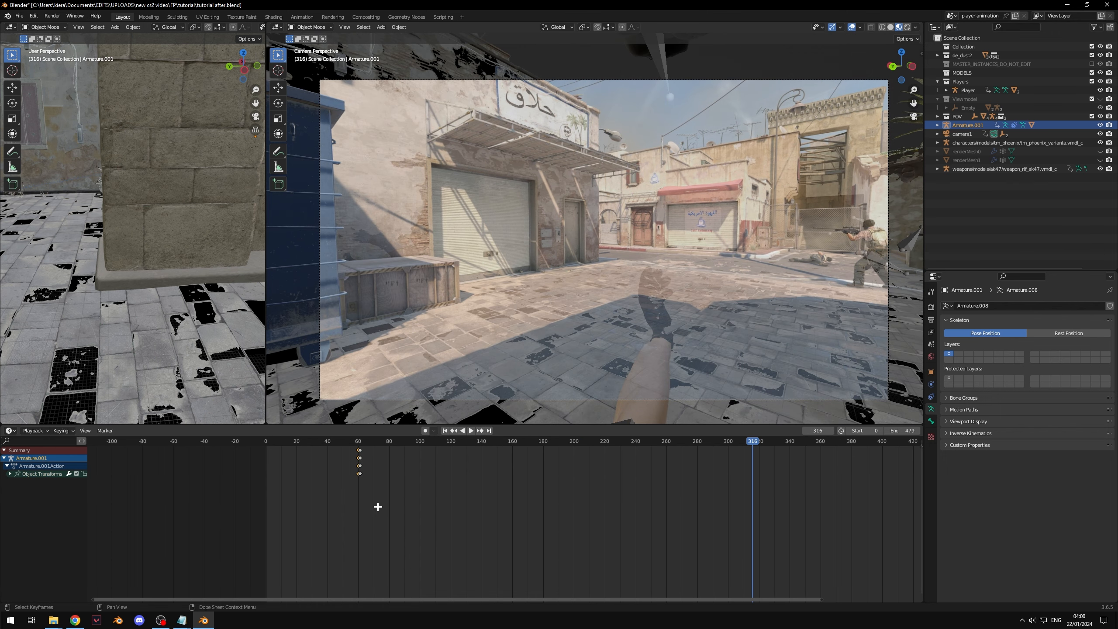
pyautogui.scroll(3, 397, 481)
pyautogui.click(334, 449)
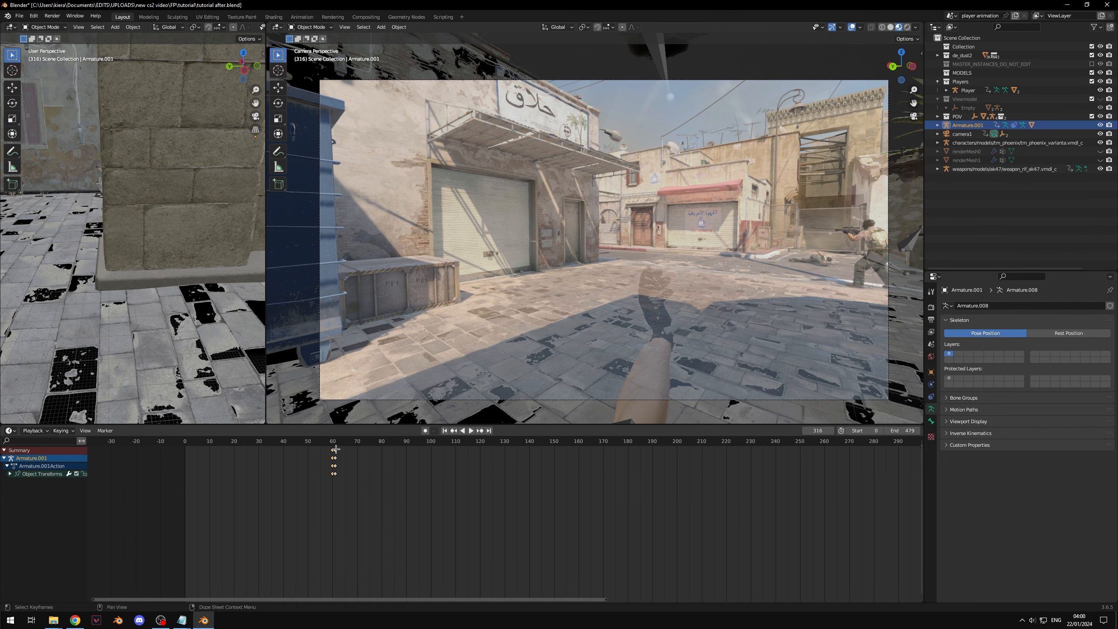
pyautogui.click(336, 450)
pyautogui.moveTo(474, 500); pyautogui.dragTo(369, 507, button='middle')
pyautogui.scroll(-4, 529, 514)
pyautogui.hotkey('ctrl', 'c')
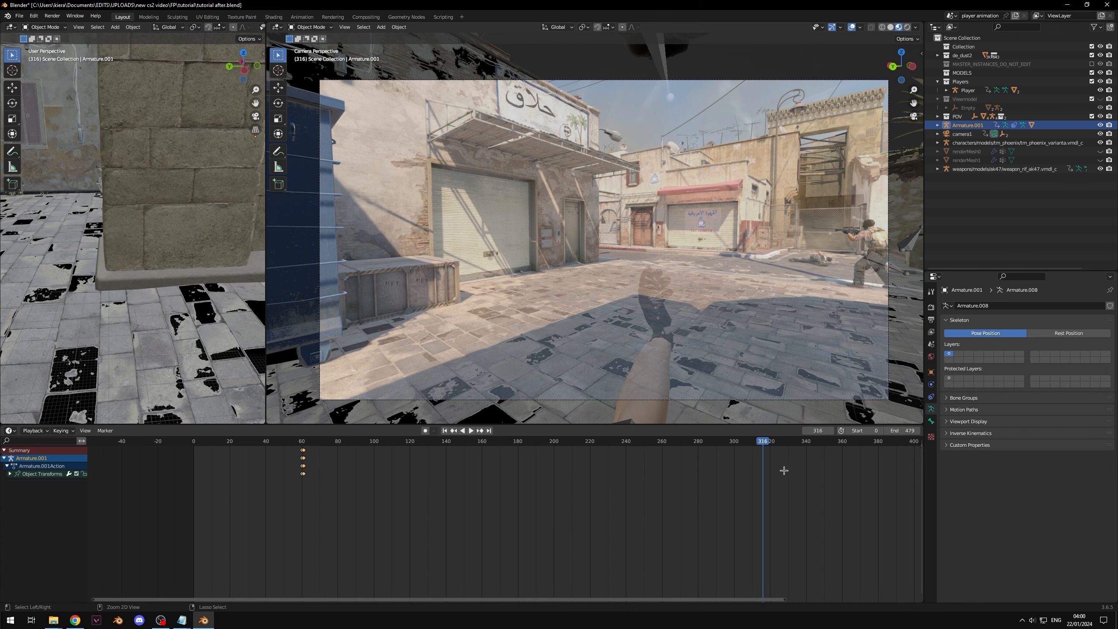
pyautogui.hotkey('ctrl', 'v')
# Copy Armature.001's full-scale keyframe from frame 60 and paste it at frame 317
pyautogui.click(320, 509)
pyautogui.scroll(6, 321, 507)
pyautogui.click(281, 450)
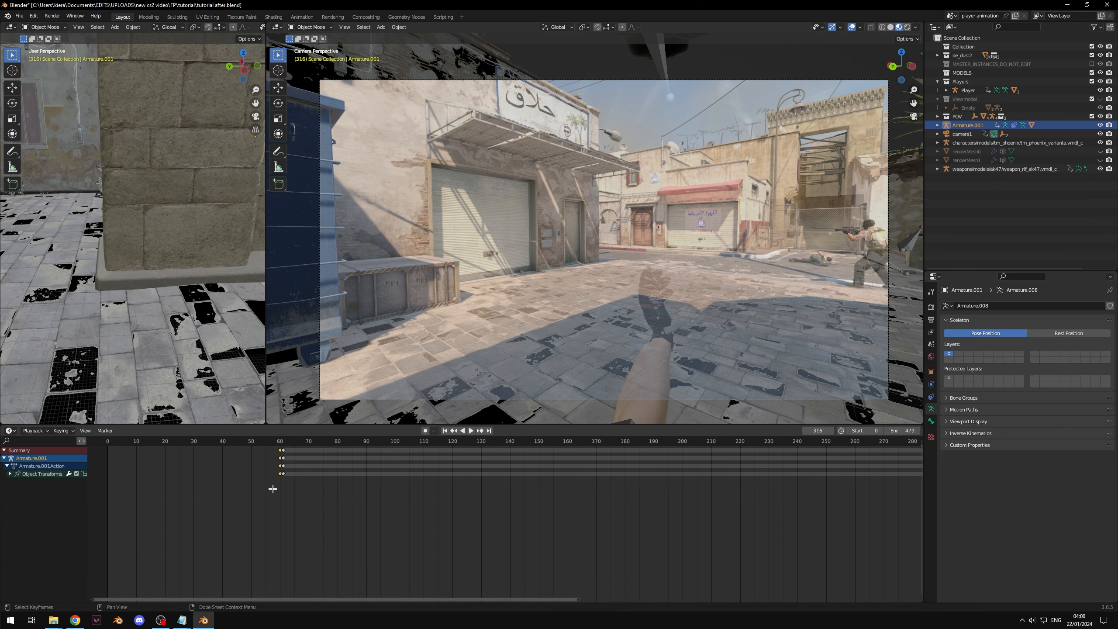
pyautogui.hotkey('ctrl', 'c')
pyautogui.moveTo(601, 514); pyautogui.dragTo(390, 520, button='middle')
pyautogui.scroll(-1, 390, 520)
pyautogui.scroll(-3, 625, 520)
pyautogui.moveTo(661, 520); pyautogui.dragTo(469, 525, button='middle')
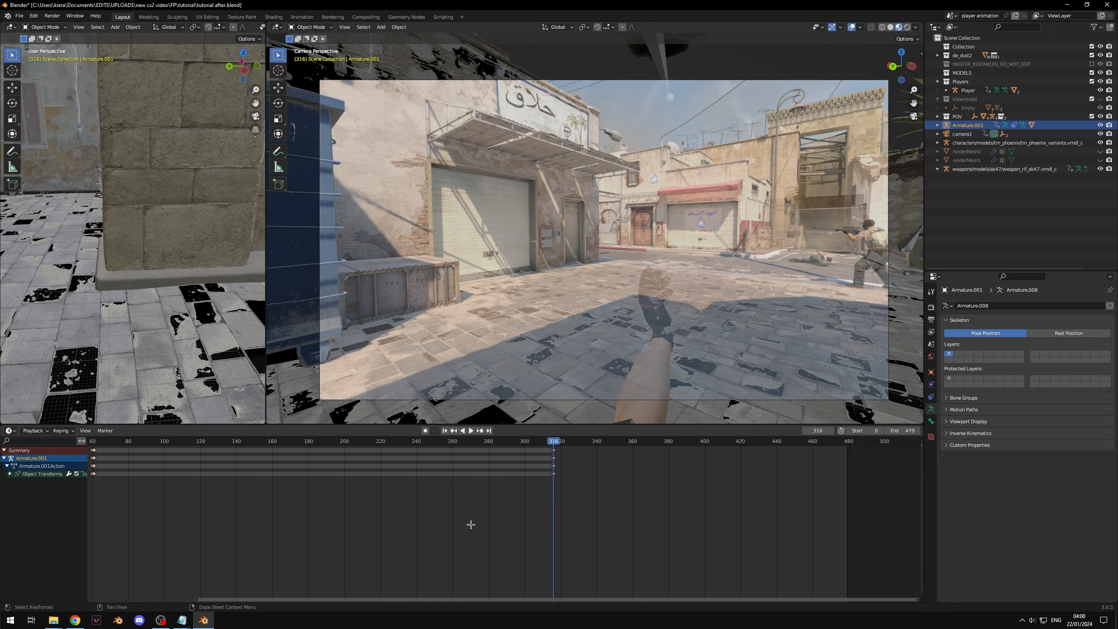
pyautogui.scroll(4, 516, 516)
pyautogui.click(585, 442)
pyautogui.hotkey('ctrl', 'v')
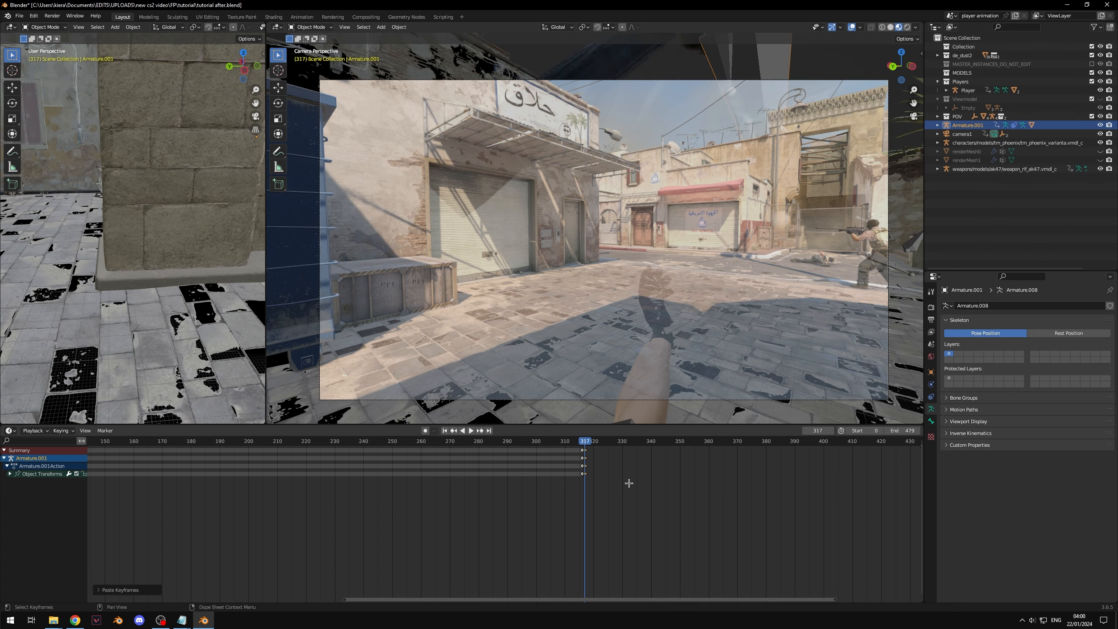
# Shift Armature.001's pair of keyframes from frames 316 and 317 to frames 370 and 371
pyautogui.moveTo(669, 386); pyautogui.dragTo(630, 281, button='middle')
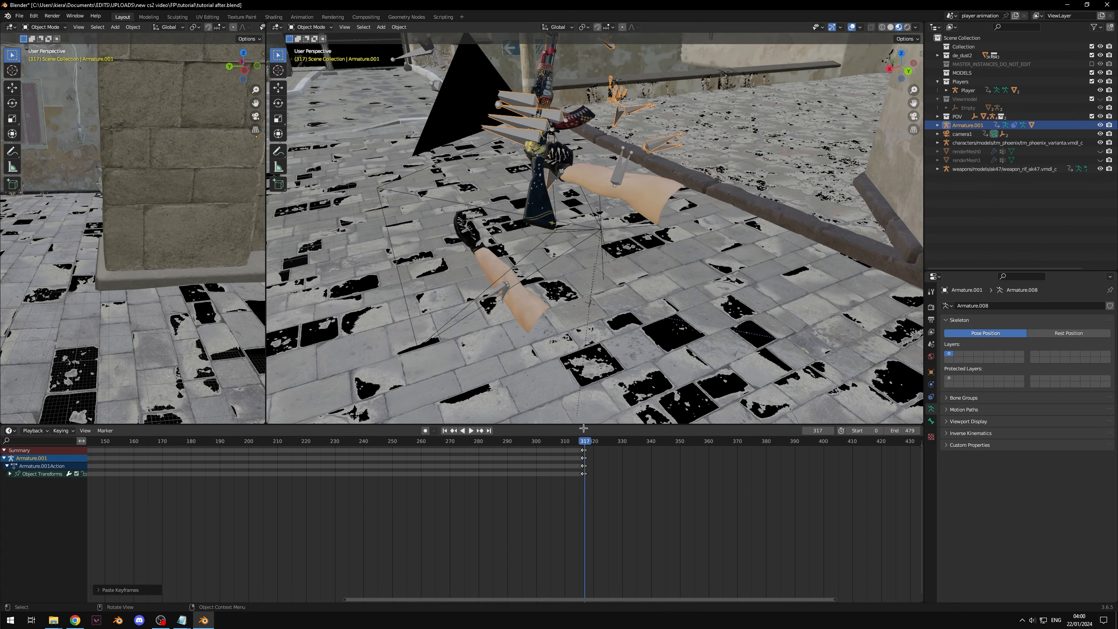
pyautogui.press('space')
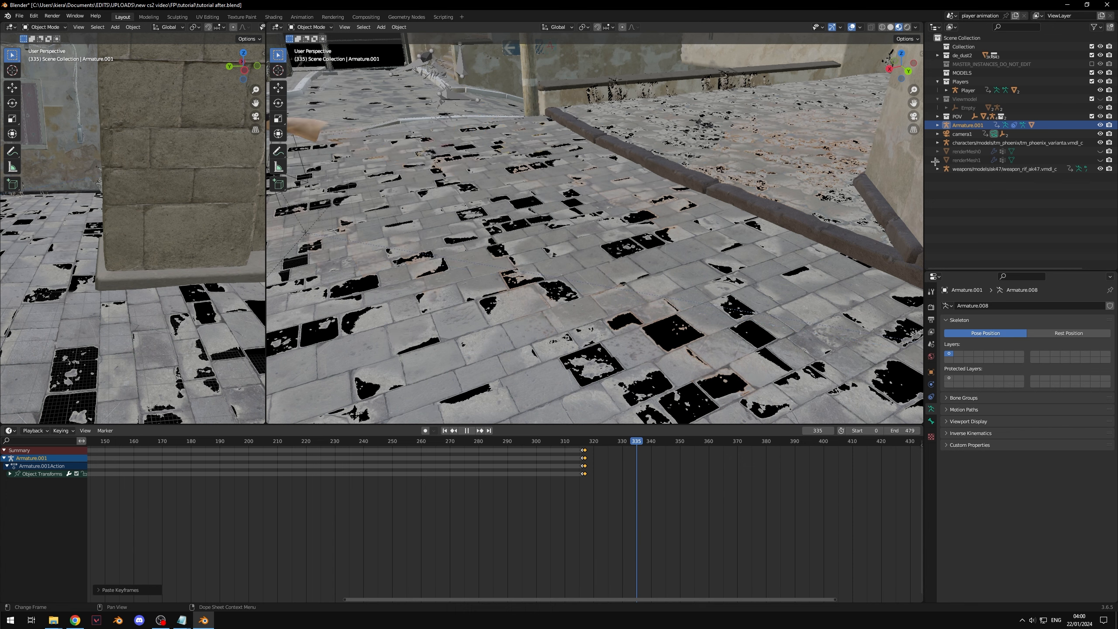
pyautogui.press('KP_0')
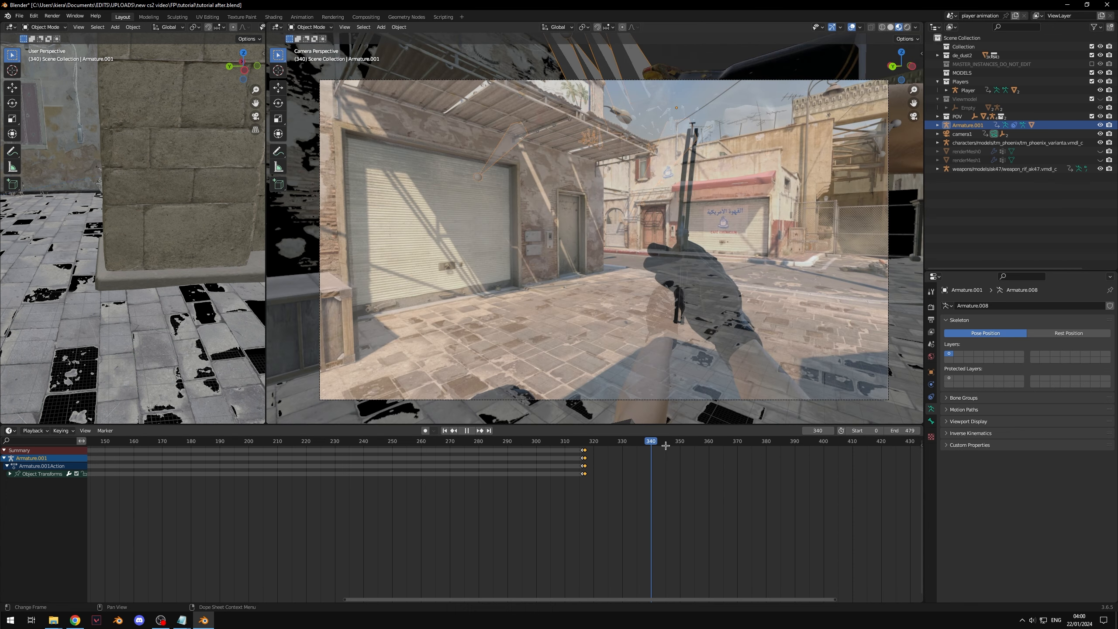
pyautogui.press('space')
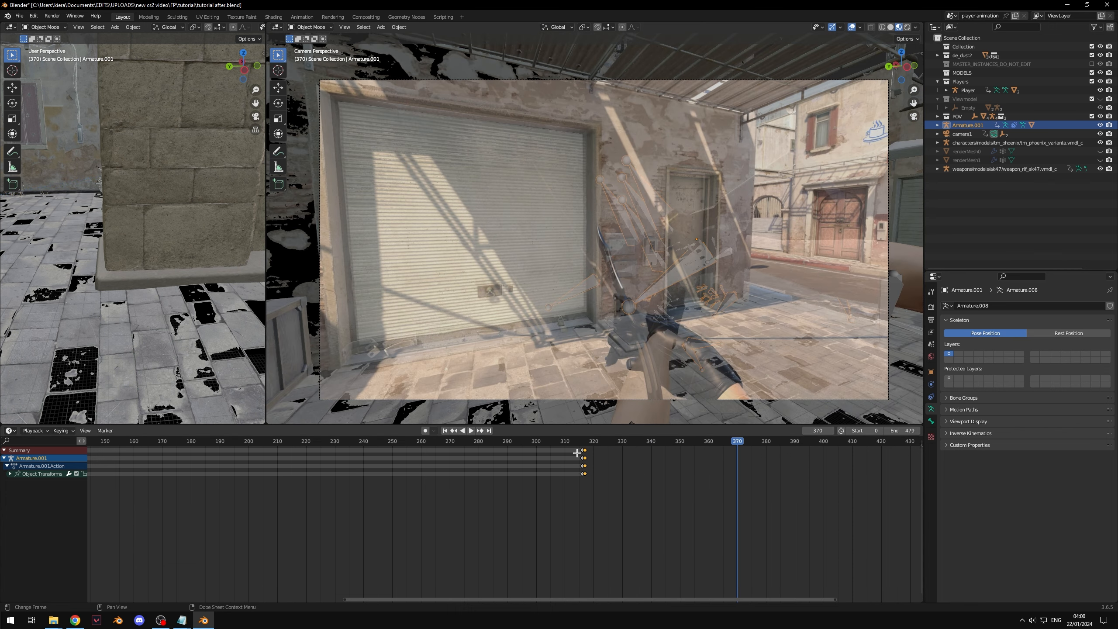
pyautogui.press('a')
pyautogui.moveTo(587, 450); pyautogui.dragTo(743, 456)
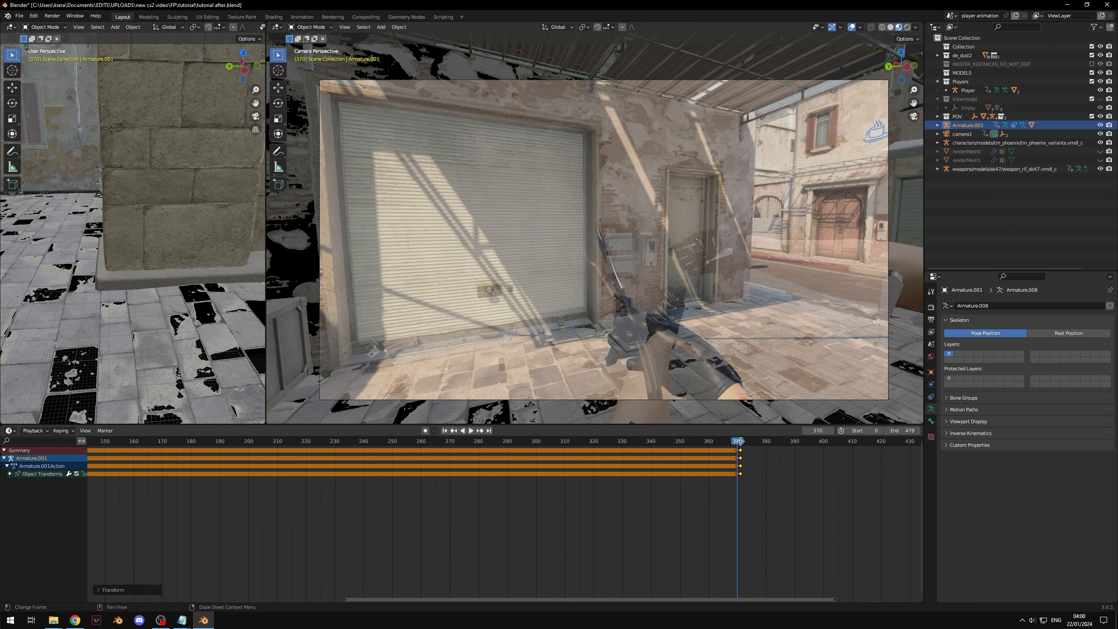
# Play and scrub the animation around the shifted keyframes, stopping at frame 383 to view the arms up close
pyautogui.press('space')
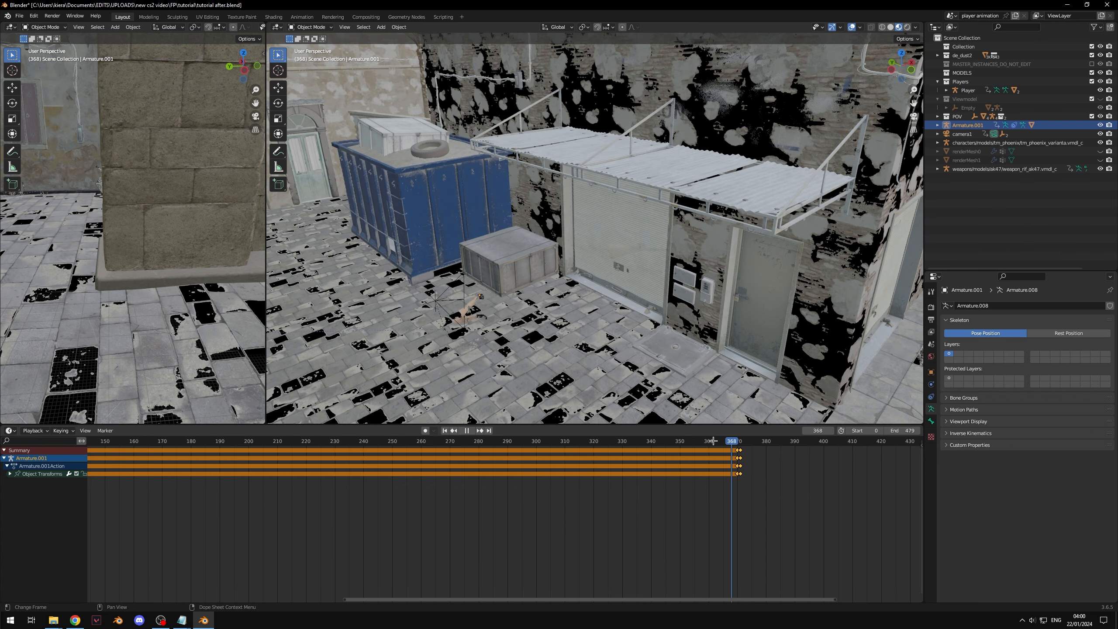
pyautogui.moveTo(731, 442); pyautogui.dragTo(679, 447)
pyautogui.press('space')
pyautogui.moveTo(462, 286); pyautogui.dragTo(552, 263, button='middle')
pyautogui.scroll(3, 552, 263)
# Select Empty.002 and examine the arms, weapons and camera around it from several angles
pyautogui.click(559, 268)
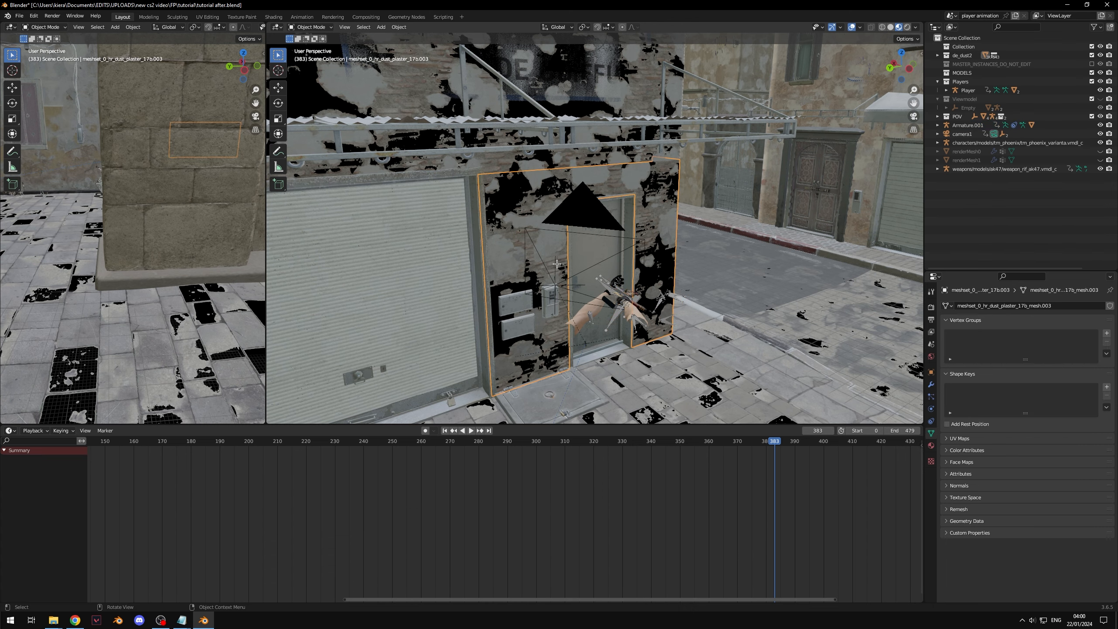
pyautogui.click(556, 264)
pyautogui.moveTo(582, 259); pyautogui.dragTo(627, 282, button='middle')
pyautogui.scroll(-7, 586, 337)
pyautogui.moveTo(586, 338); pyautogui.dragTo(535, 370, button='middle')
pyautogui.scroll(6, 555, 264)
pyautogui.moveTo(554, 273); pyautogui.dragTo(546, 267, button='middle')
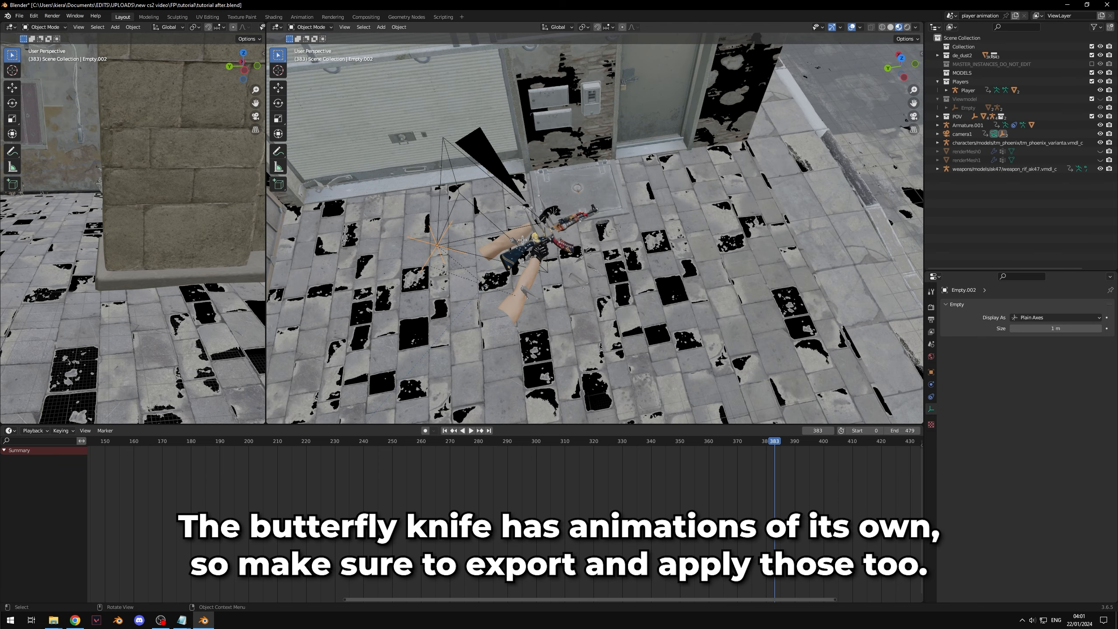
pyautogui.moveTo(527, 227); pyautogui.dragTo(514, 199, button='middle')
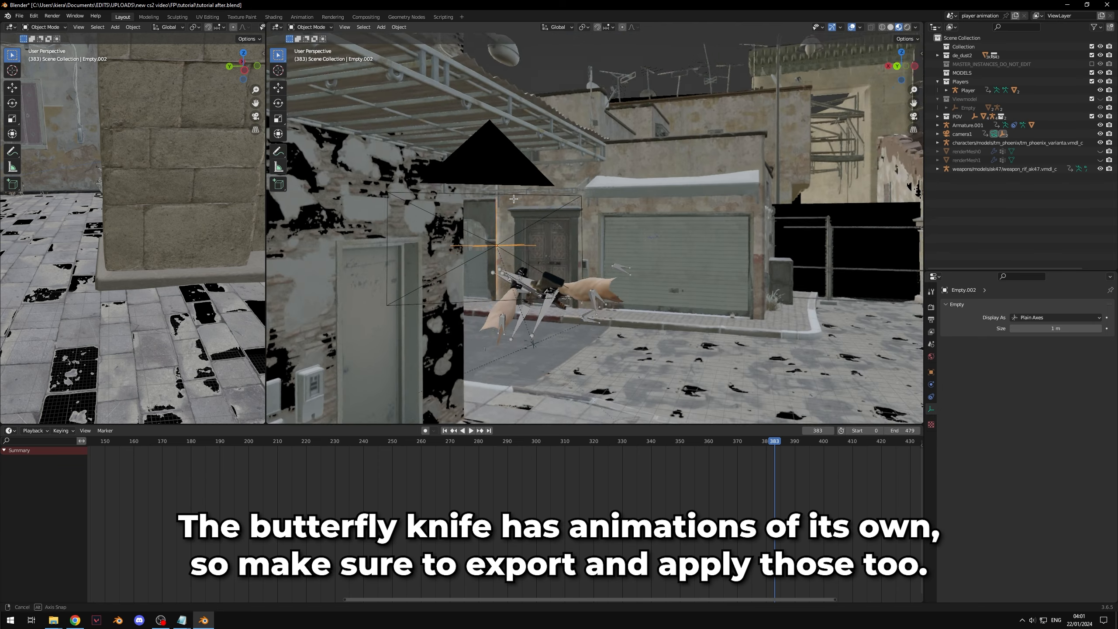